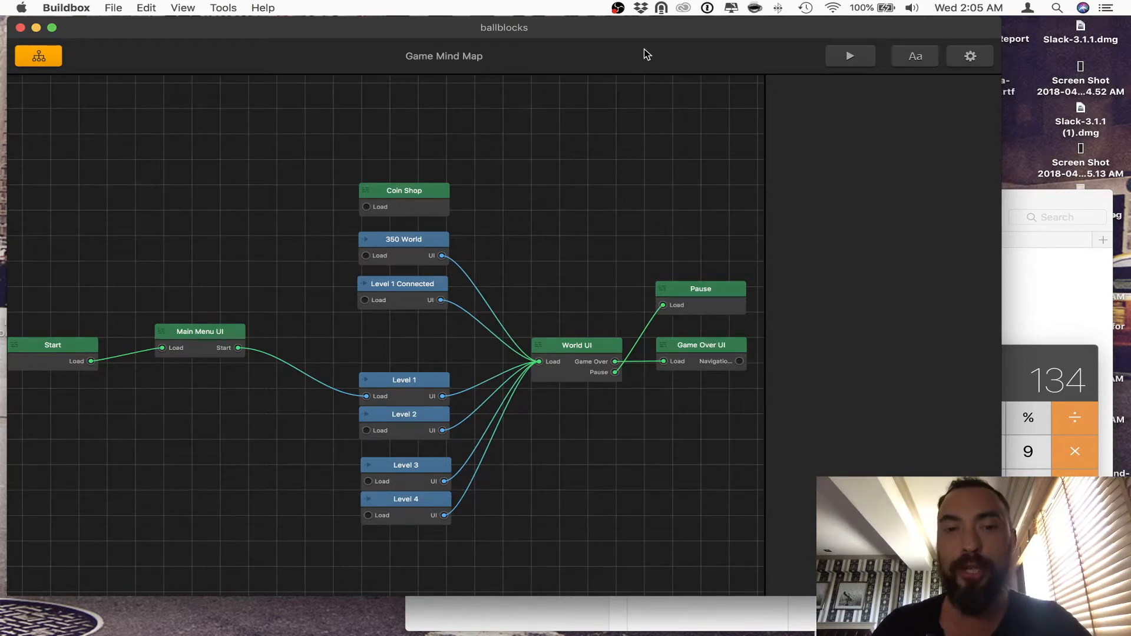
# Step: Open the Level 1 world and play-test it in the preview until game over, closing the preview when done
pyautogui.doubleClick(417, 397)
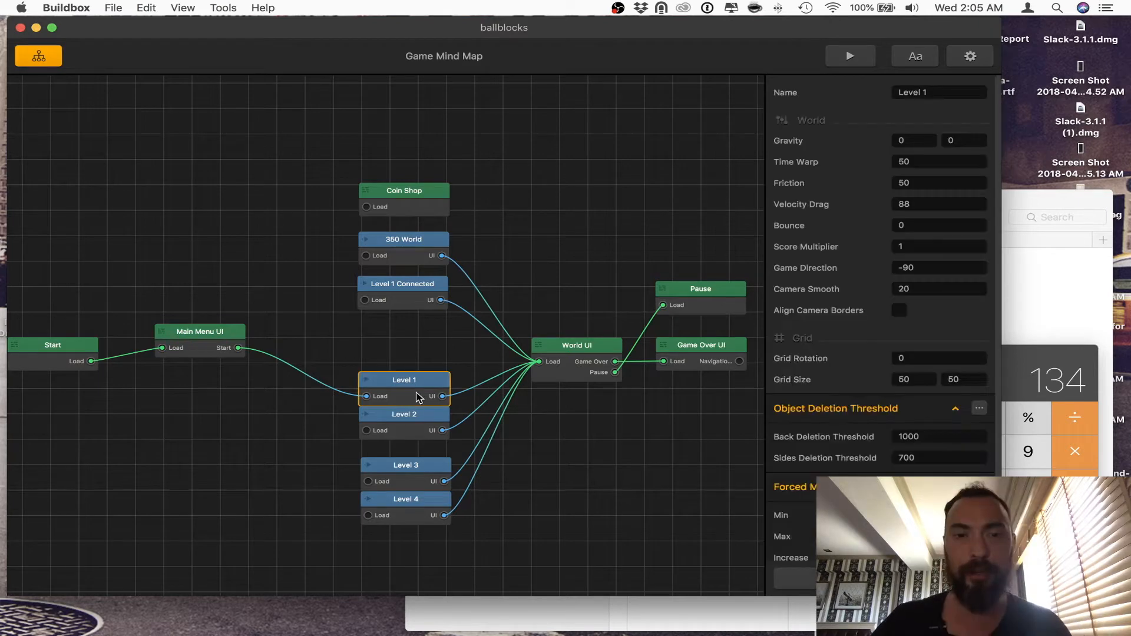
pyautogui.click(808, 56)
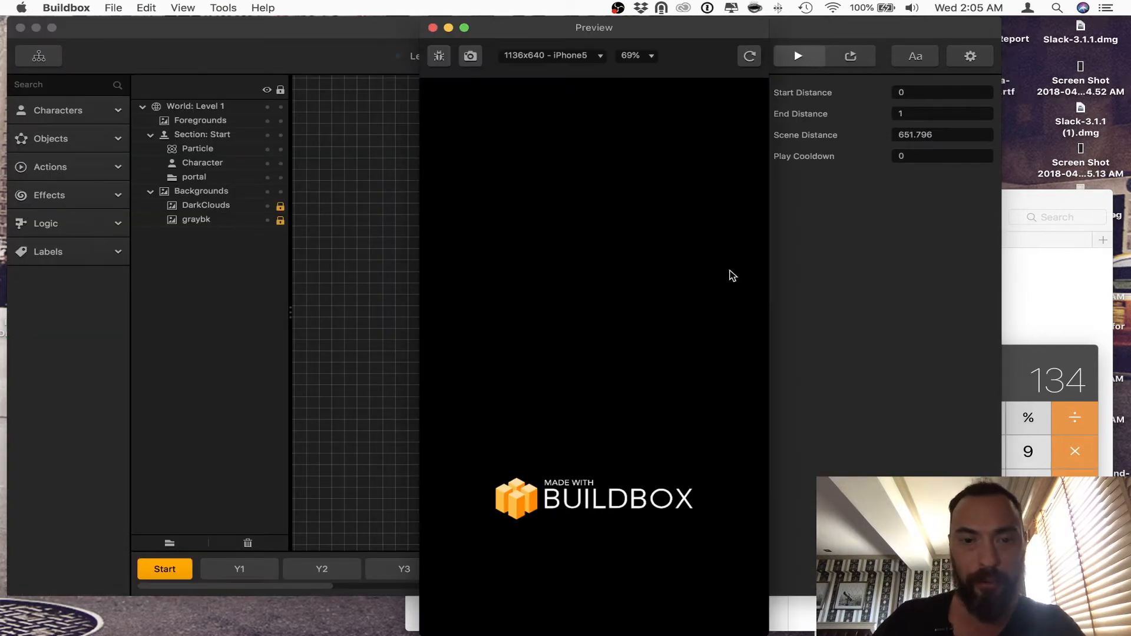
pyautogui.click(629, 480)
pyautogui.moveTo(624, 494)
pyautogui.mouseDown()
pyautogui.moveTo(480, 484)
pyautogui.moveTo(743, 461)
pyautogui.moveTo(358, 454)
pyautogui.moveTo(650, 486)
pyautogui.moveTo(472, 492)
pyautogui.moveTo(567, 495)
pyautogui.moveTo(487, 507)
pyautogui.moveTo(630, 501)
pyautogui.moveTo(454, 497)
pyautogui.moveTo(536, 493)
pyautogui.mouseUp()
pyautogui.click(644, 478)
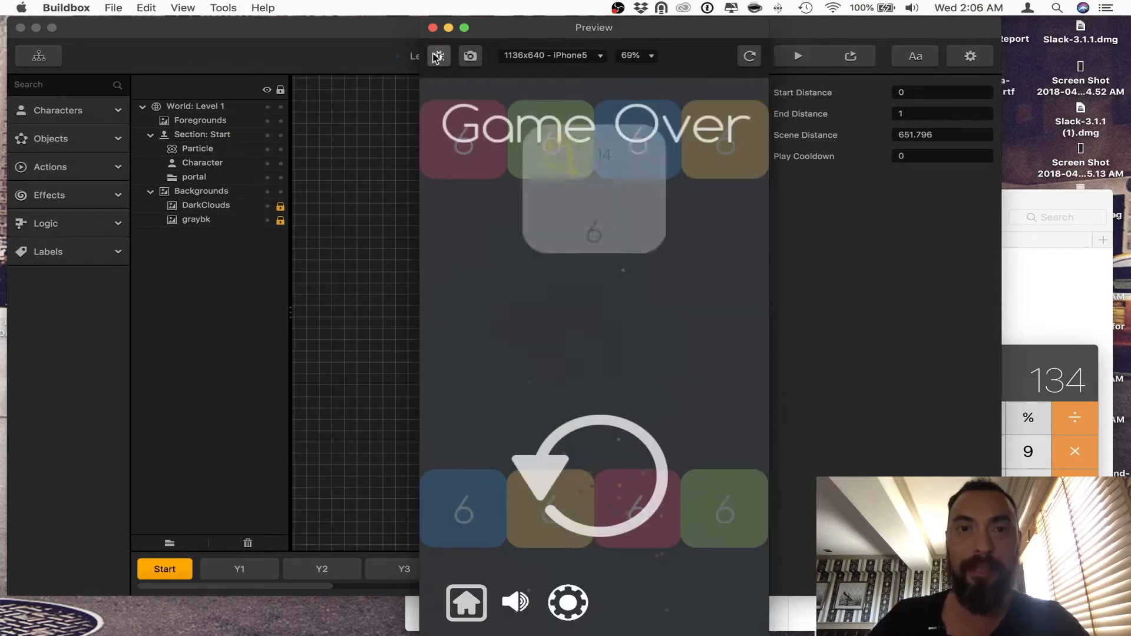
pyautogui.click(432, 28)
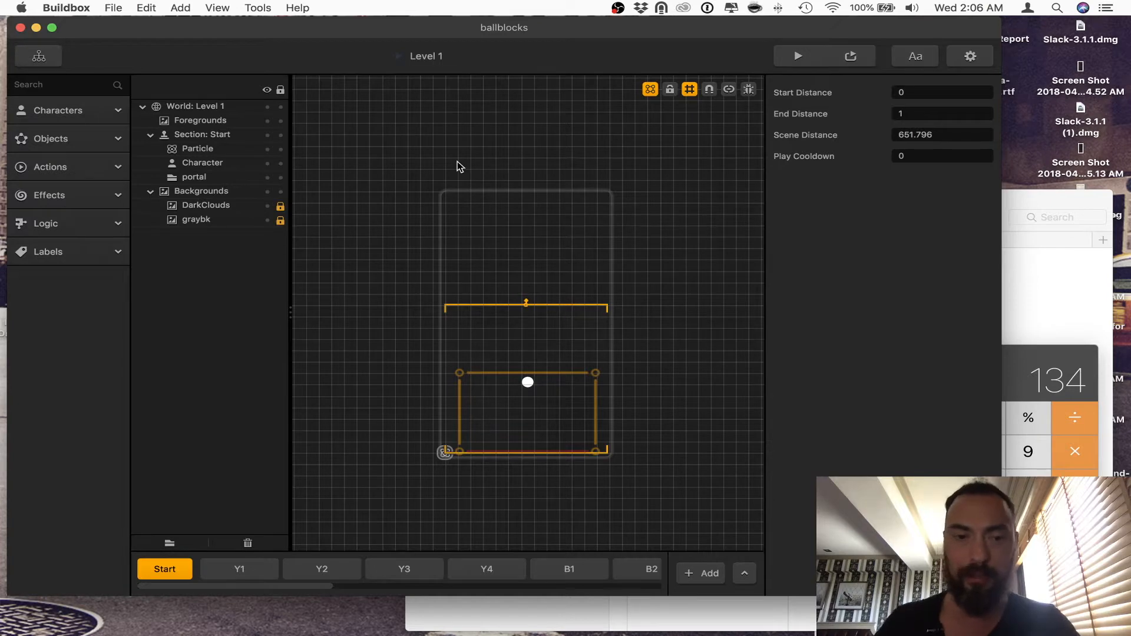
# Step: Connect the Main Menu UI's Start output to Level 2 in the mind map and play-test several rounds in the preview
pyautogui.click(52, 60)
pyautogui.click(214, 337)
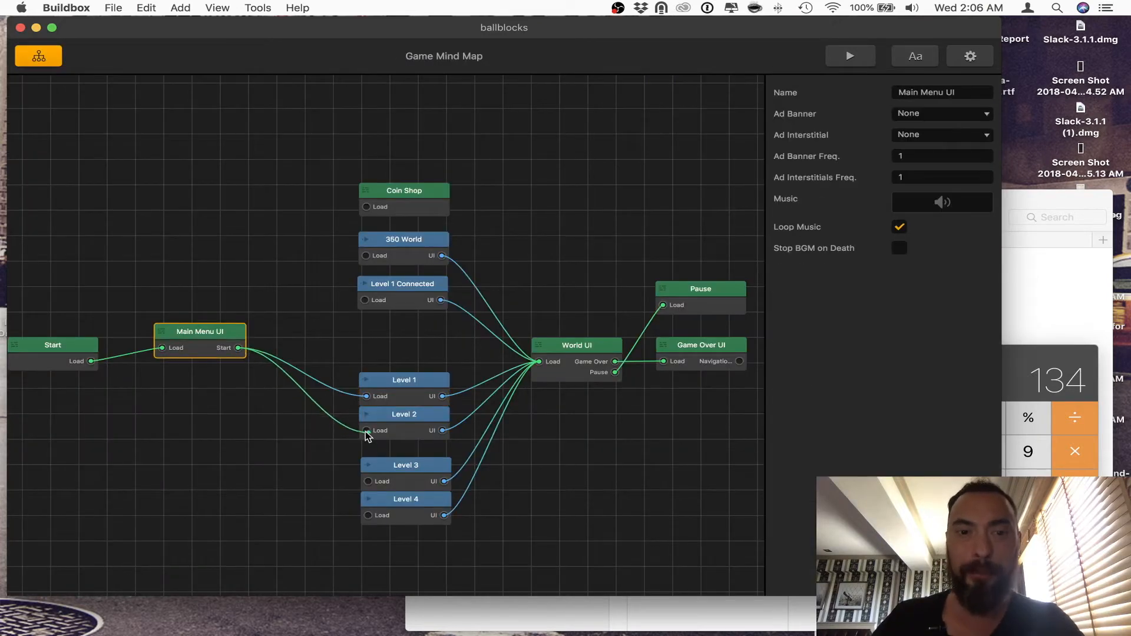
pyautogui.click(850, 57)
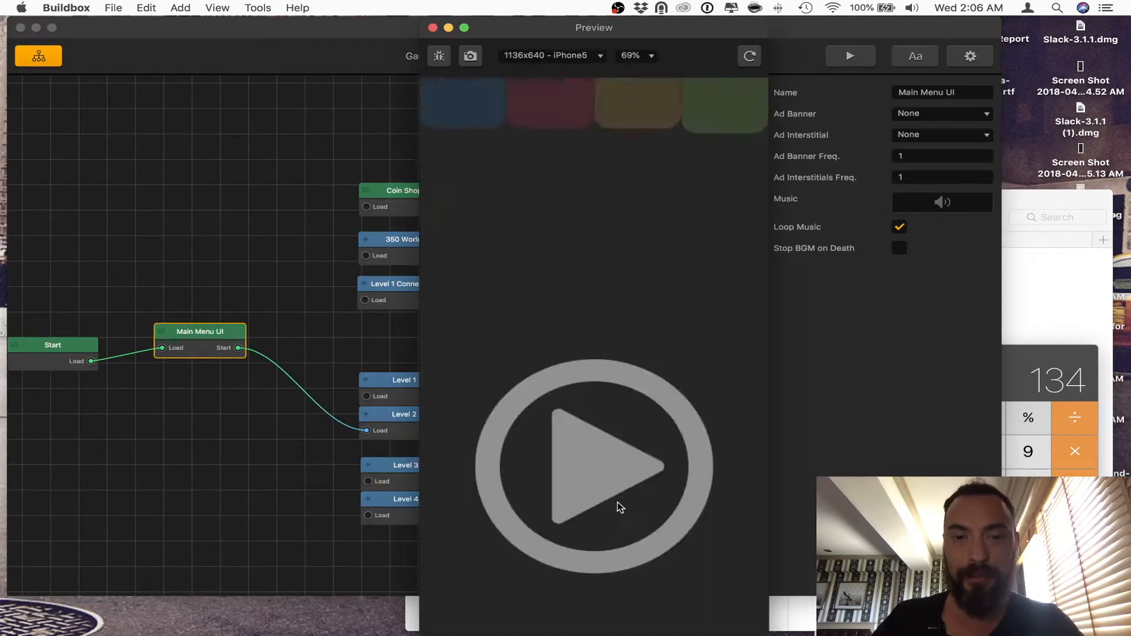
pyautogui.click(617, 505)
pyautogui.moveTo(603, 498)
pyautogui.mouseDown()
pyautogui.moveTo(459, 496)
pyautogui.moveTo(733, 467)
pyautogui.mouseUp()
pyautogui.click(612, 491)
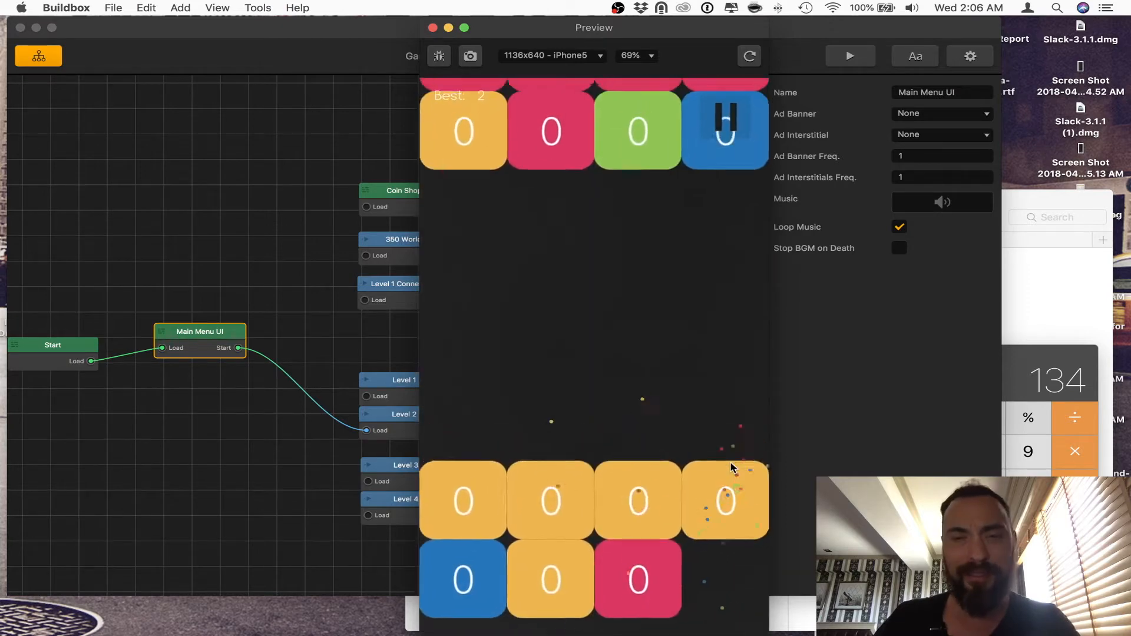
pyautogui.click(598, 482)
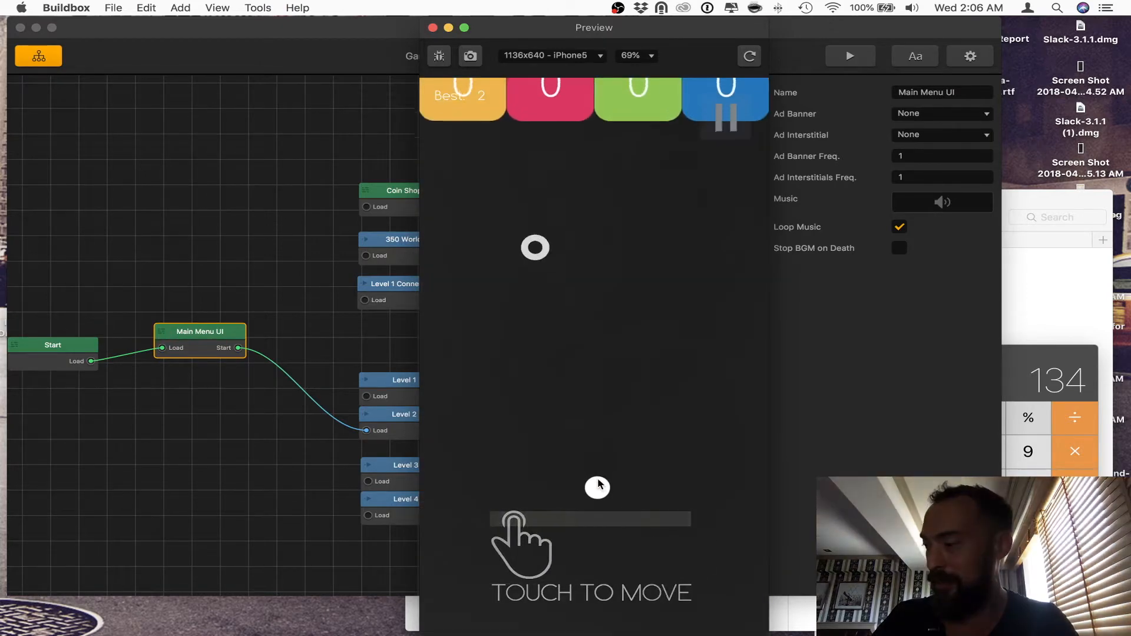
pyautogui.moveTo(599, 484)
pyautogui.mouseDown()
pyautogui.moveTo(629, 495)
pyautogui.moveTo(446, 500)
pyautogui.moveTo(746, 508)
pyautogui.moveTo(496, 517)
pyautogui.moveTo(780, 526)
pyautogui.moveTo(709, 505)
pyautogui.moveTo(583, 505)
pyautogui.mouseUp()
pyautogui.click(611, 501)
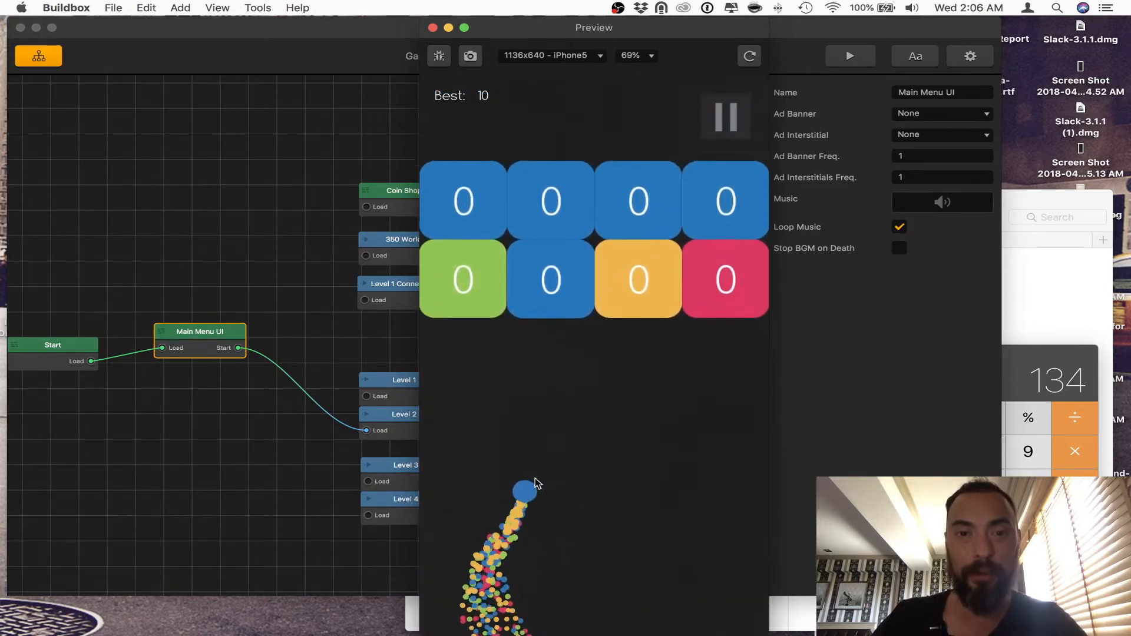
pyautogui.moveTo(534, 480)
pyautogui.mouseDown()
pyautogui.moveTo(669, 507)
pyautogui.moveTo(634, 506)
pyautogui.mouseUp()
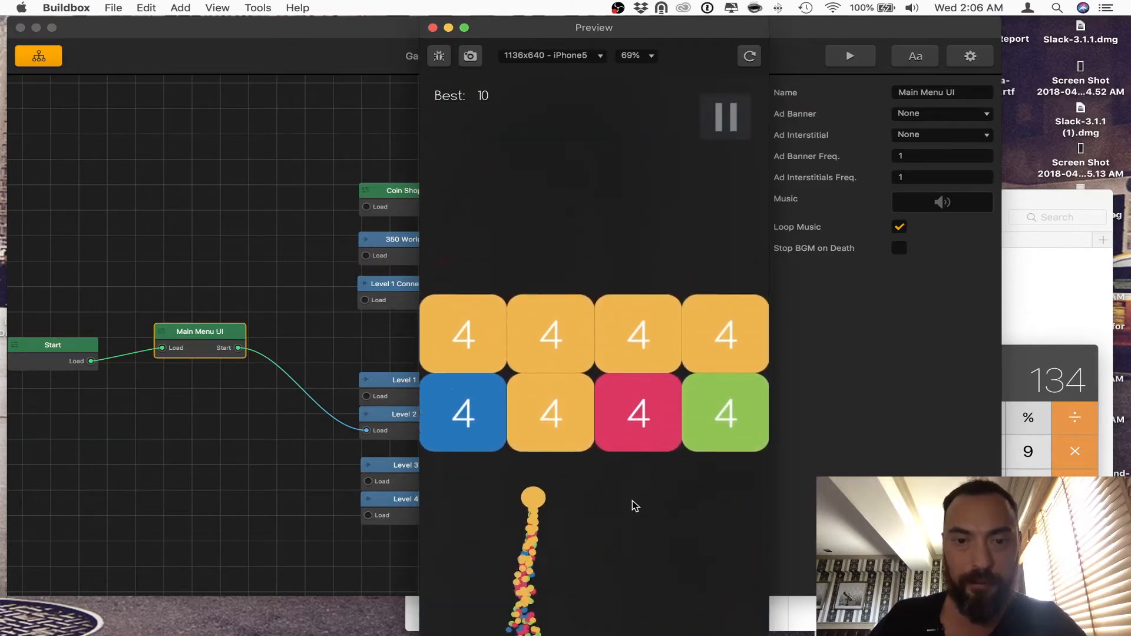
pyautogui.click(644, 489)
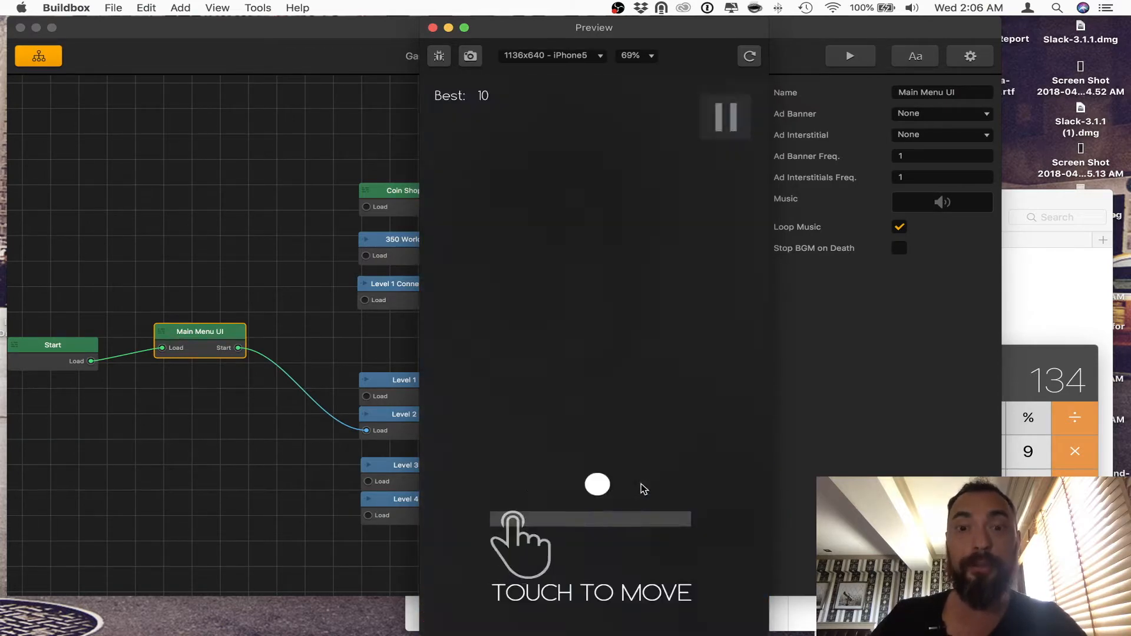
pyautogui.moveTo(642, 470)
pyautogui.mouseDown()
pyautogui.moveTo(616, 471)
pyautogui.moveTo(652, 468)
pyautogui.moveTo(387, 493)
pyautogui.moveTo(733, 481)
pyautogui.moveTo(582, 483)
pyautogui.mouseUp()
pyautogui.click(587, 485)
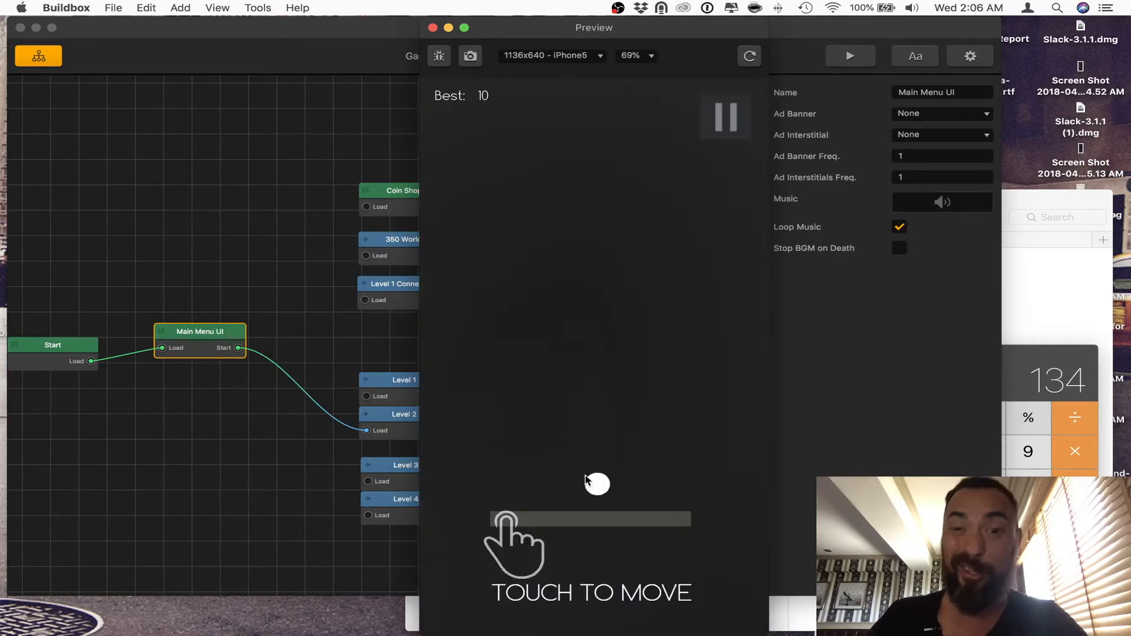
pyautogui.click(432, 28)
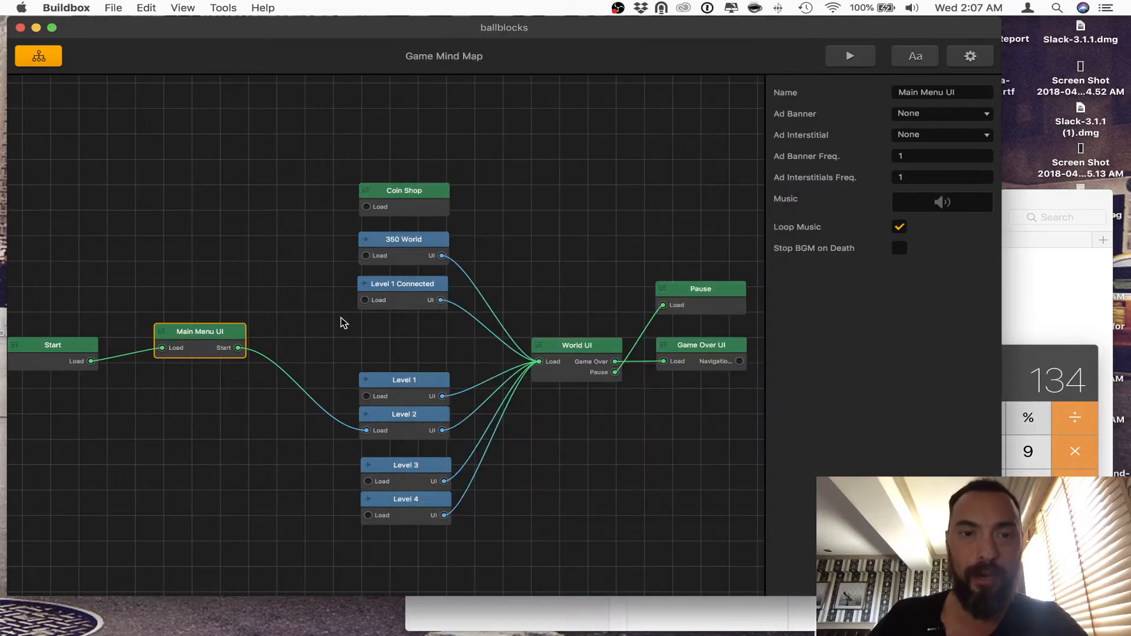
# Step: Connect the Main Menu UI's Start output to Level 1 Connected and briefly play-test that level in the preview
pyautogui.moveTo(240, 359)
pyautogui.mouseDown()
pyautogui.moveTo(336, 317)
pyautogui.moveTo(255, 355)
pyautogui.mouseUp()
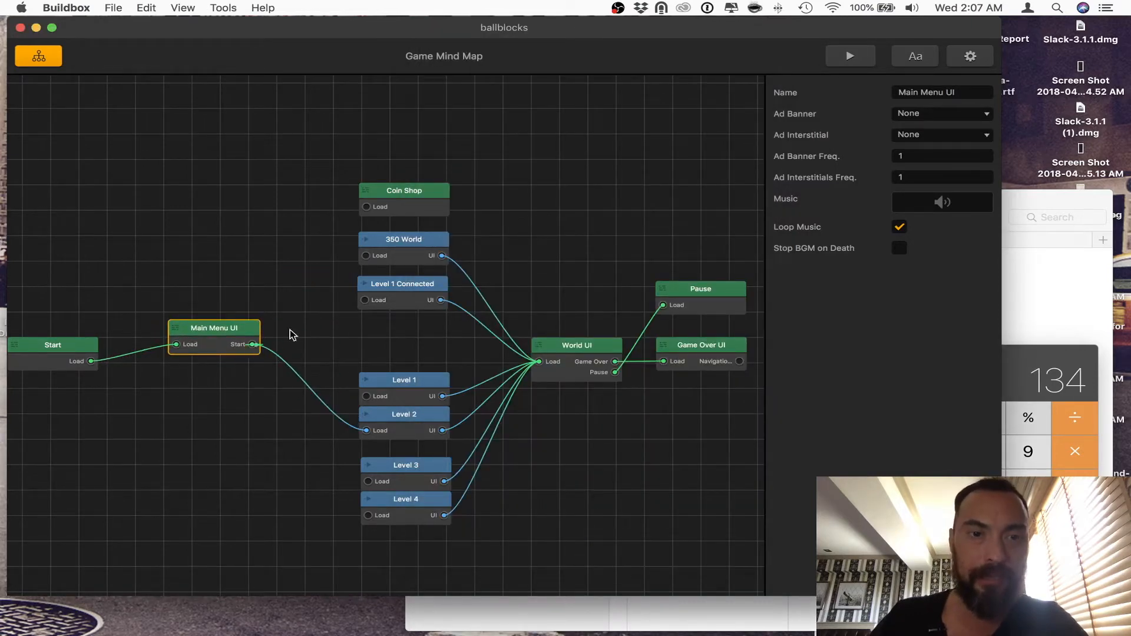
pyautogui.click(844, 56)
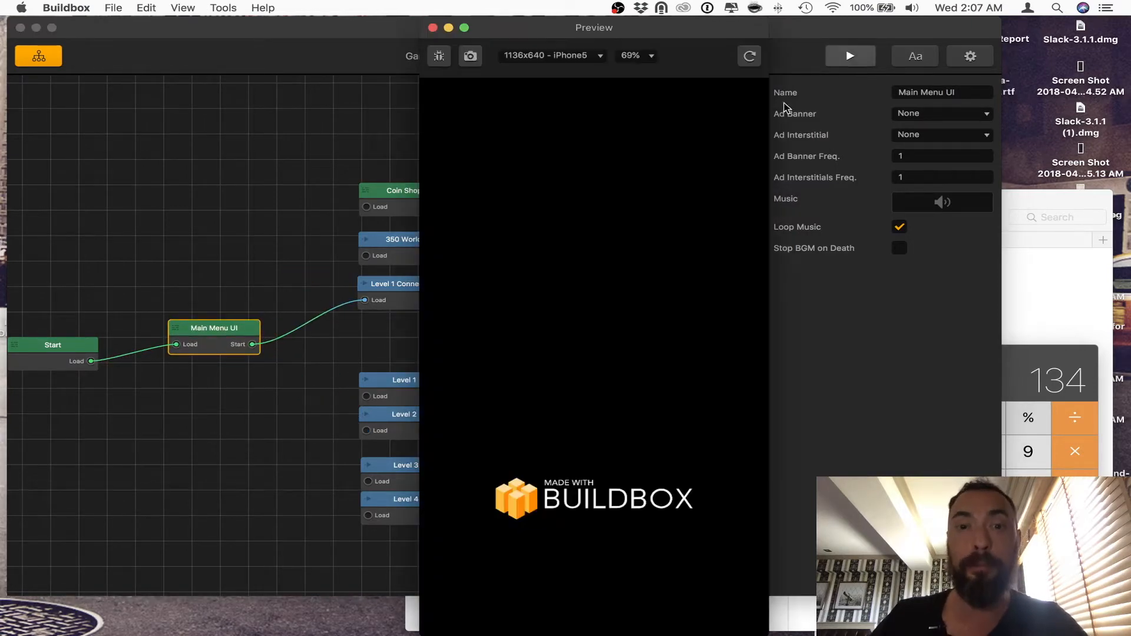
pyautogui.click(554, 462)
pyautogui.moveTo(575, 465); pyautogui.dragTo(445, 465)
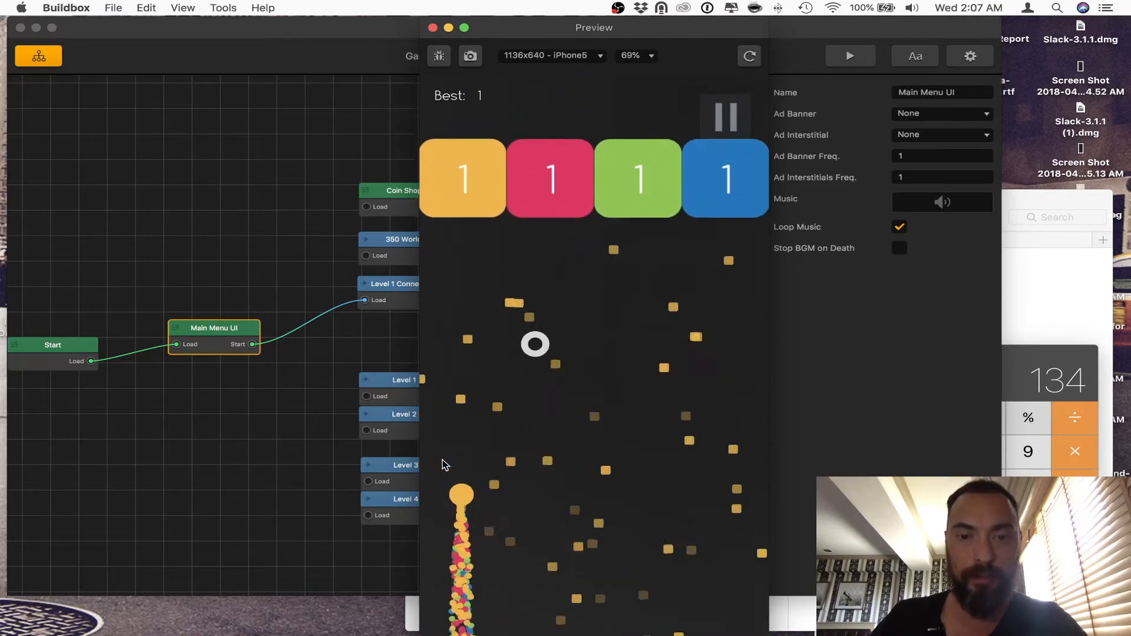
pyautogui.click(433, 28)
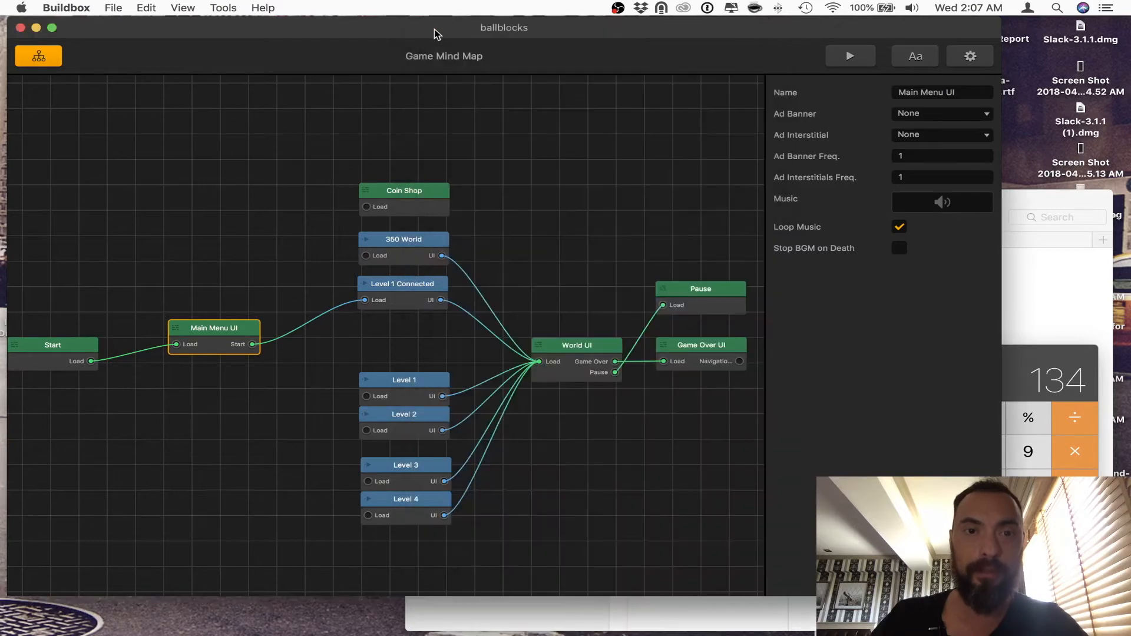
# Step: Open the Level 1 Connected world, examine the block layout of section Y1, and return to the mind map
pyautogui.doubleClick(403, 287)
pyautogui.click(246, 567)
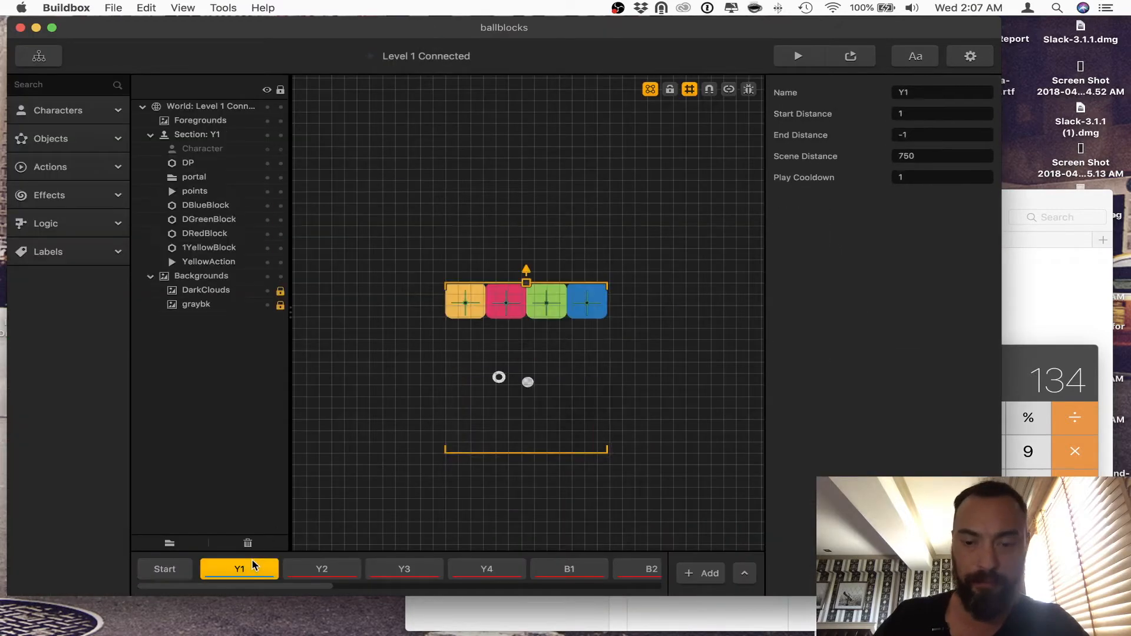
pyautogui.click(39, 56)
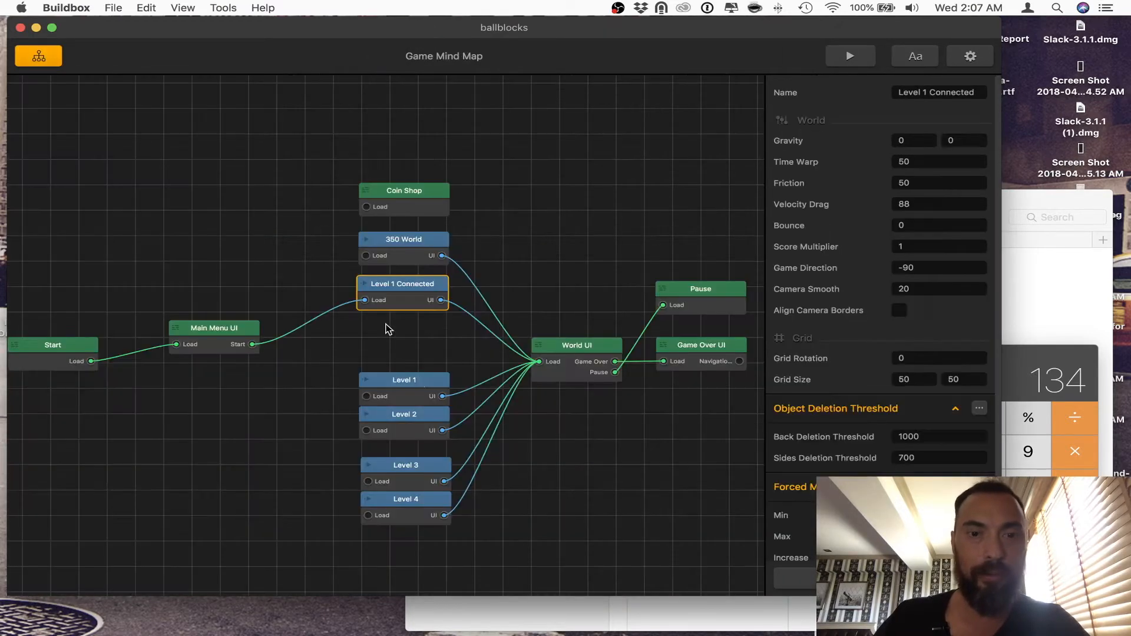
# Step: Connect the Main Menu UI's Start output to Level 3 and play-test several rounds of that level in the preview
pyautogui.click(257, 351)
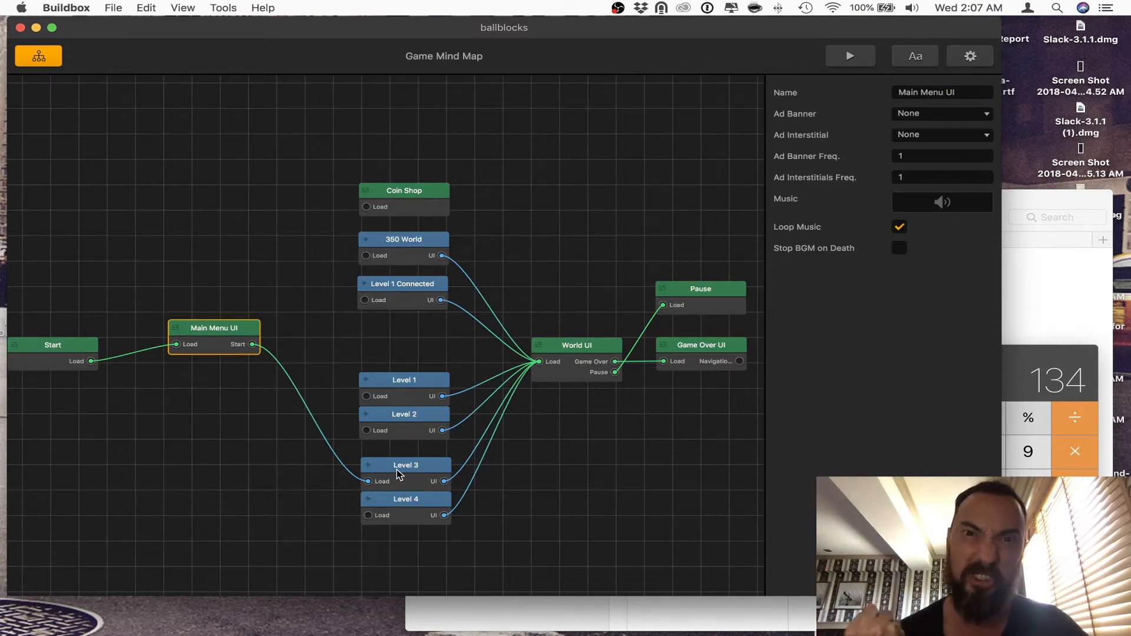
pyautogui.click(866, 57)
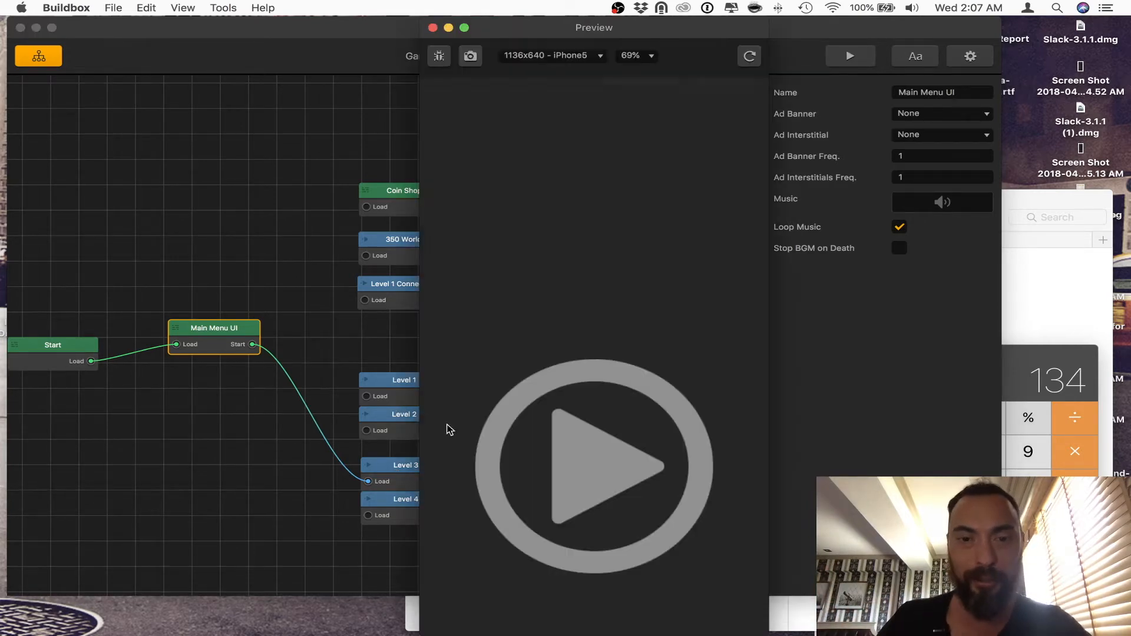
pyautogui.moveTo(577, 485)
pyautogui.mouseDown()
pyautogui.moveTo(535, 486)
pyautogui.moveTo(627, 492)
pyautogui.moveTo(450, 487)
pyautogui.moveTo(648, 487)
pyautogui.moveTo(461, 467)
pyautogui.moveTo(648, 462)
pyautogui.mouseUp()
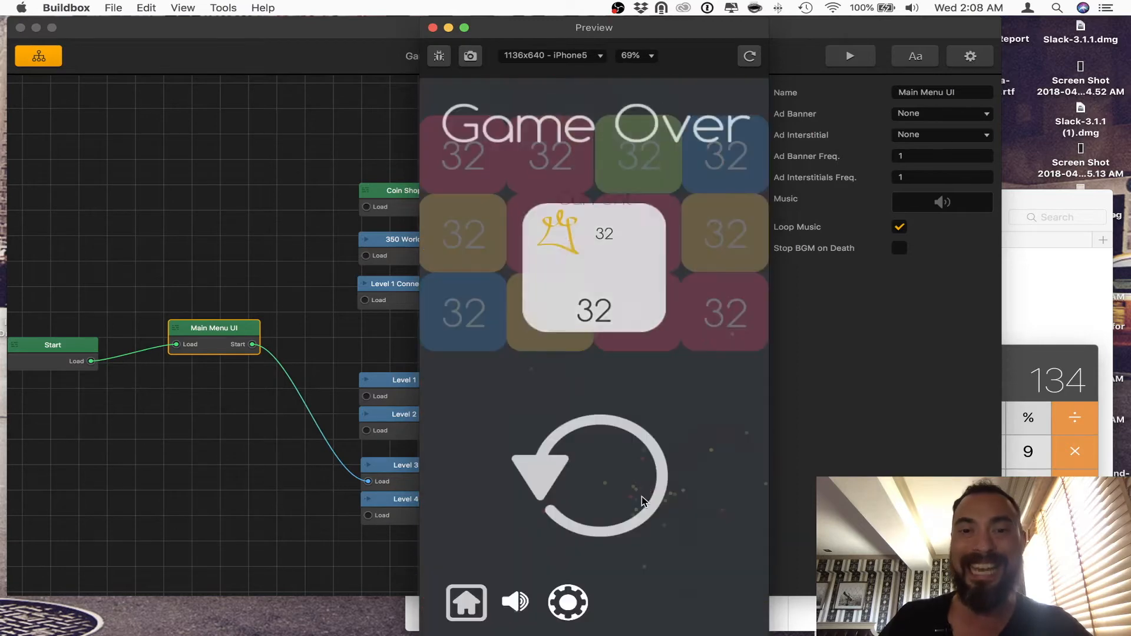
pyautogui.click(636, 501)
pyautogui.moveTo(627, 516); pyautogui.dragTo(533, 505)
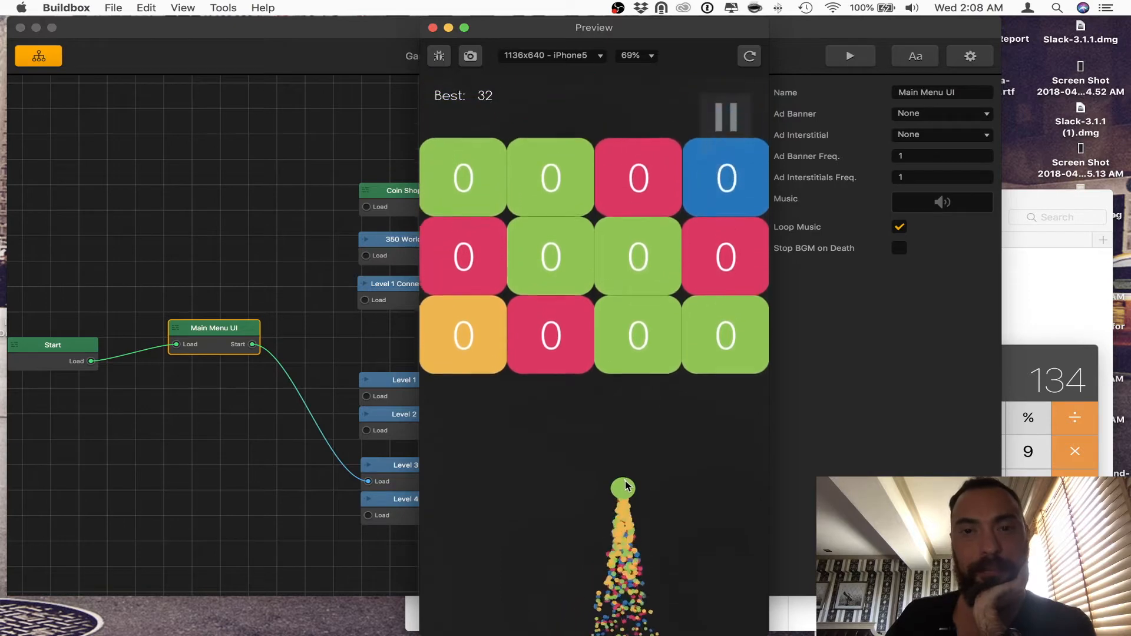
pyautogui.moveTo(629, 488)
pyautogui.mouseDown()
pyautogui.moveTo(549, 484)
pyautogui.moveTo(635, 467)
pyautogui.moveTo(548, 486)
pyautogui.moveTo(651, 471)
pyautogui.mouseUp()
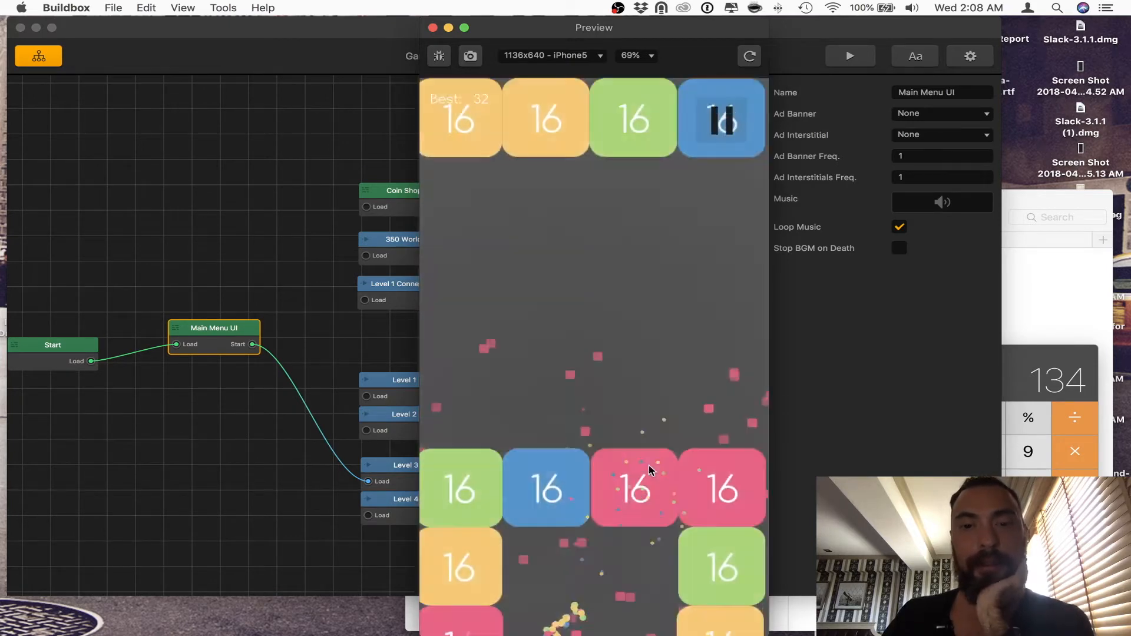
pyautogui.click(580, 512)
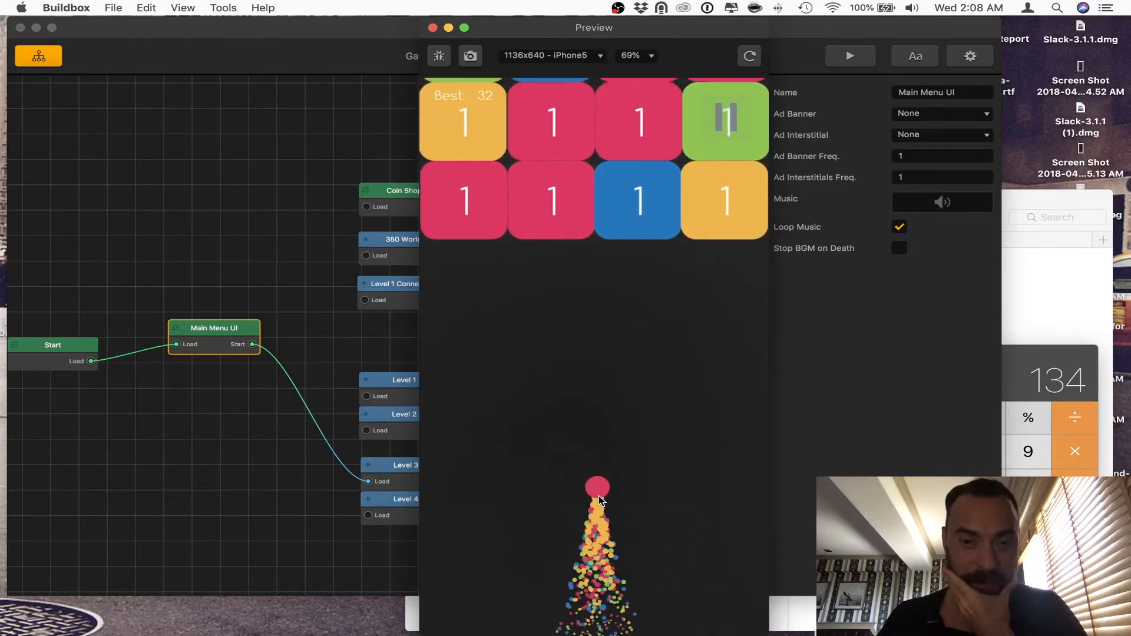
pyautogui.moveTo(597, 496)
pyautogui.mouseDown()
pyautogui.moveTo(546, 496)
pyautogui.moveTo(614, 493)
pyautogui.moveTo(530, 486)
pyautogui.moveTo(651, 486)
pyautogui.moveTo(478, 482)
pyautogui.mouseUp()
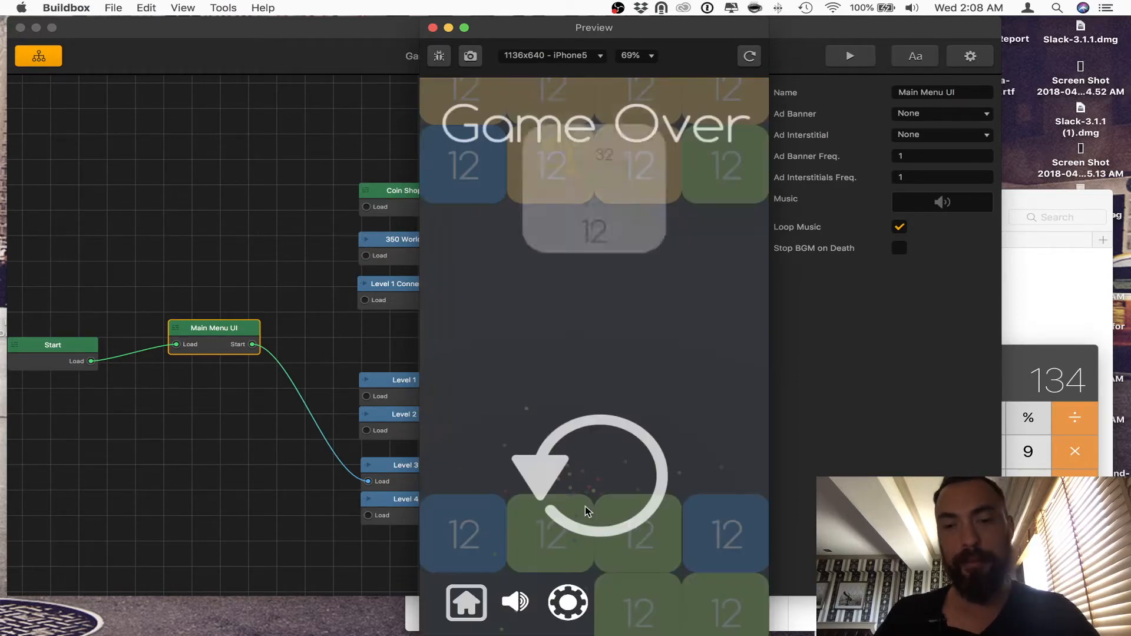
pyautogui.click(586, 513)
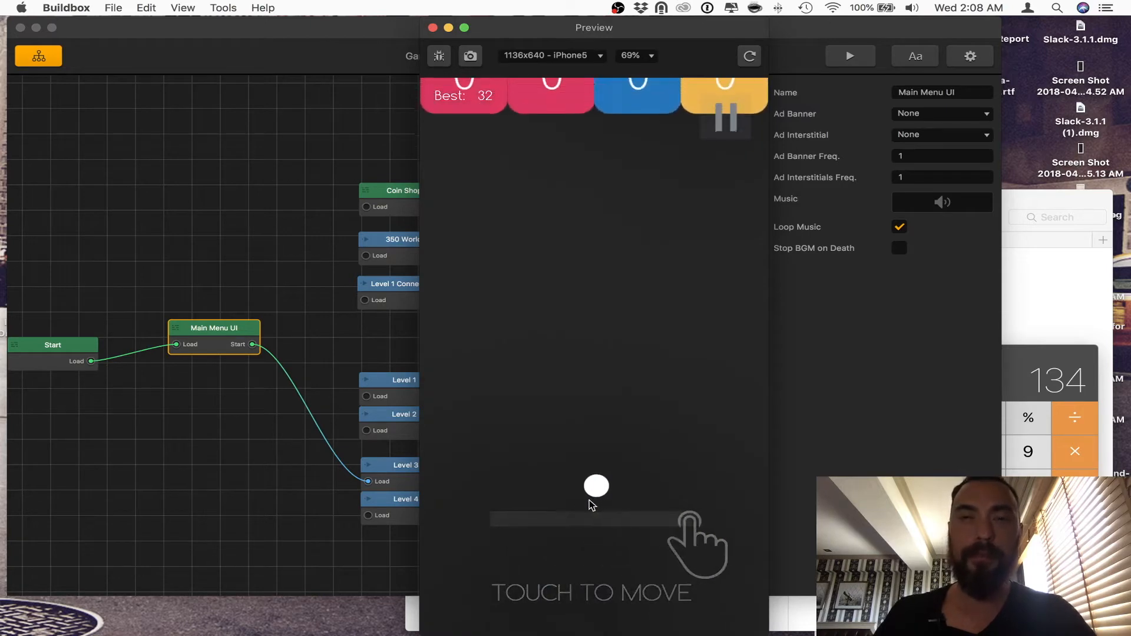
pyautogui.moveTo(568, 503)
pyautogui.mouseDown()
pyautogui.moveTo(542, 505)
pyautogui.moveTo(651, 499)
pyautogui.moveTo(470, 489)
pyautogui.moveTo(646, 480)
pyautogui.moveTo(552, 476)
pyautogui.mouseUp()
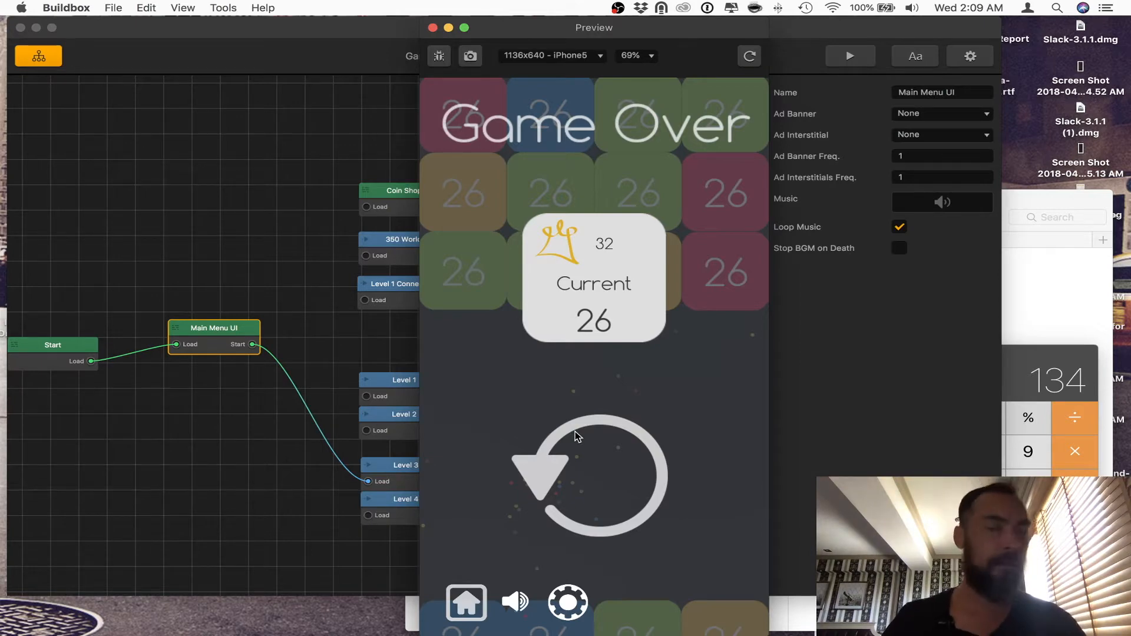
pyautogui.click(434, 29)
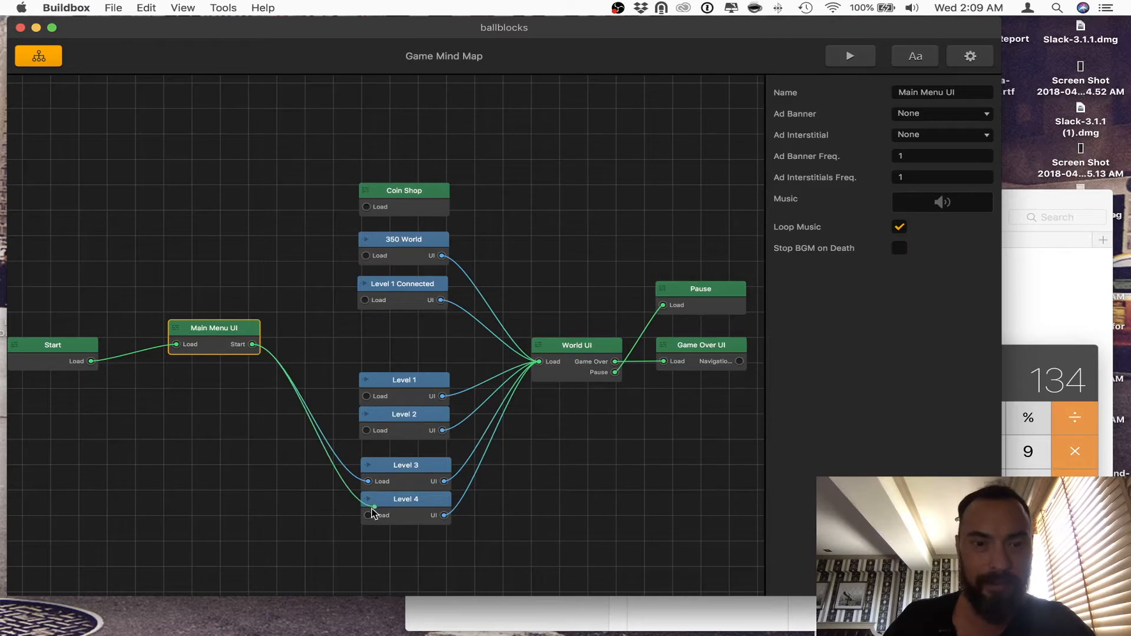
# Step: Connect the Main Menu UI's Start output to Level 4 and play-test that level in the preview
pyautogui.click(850, 56)
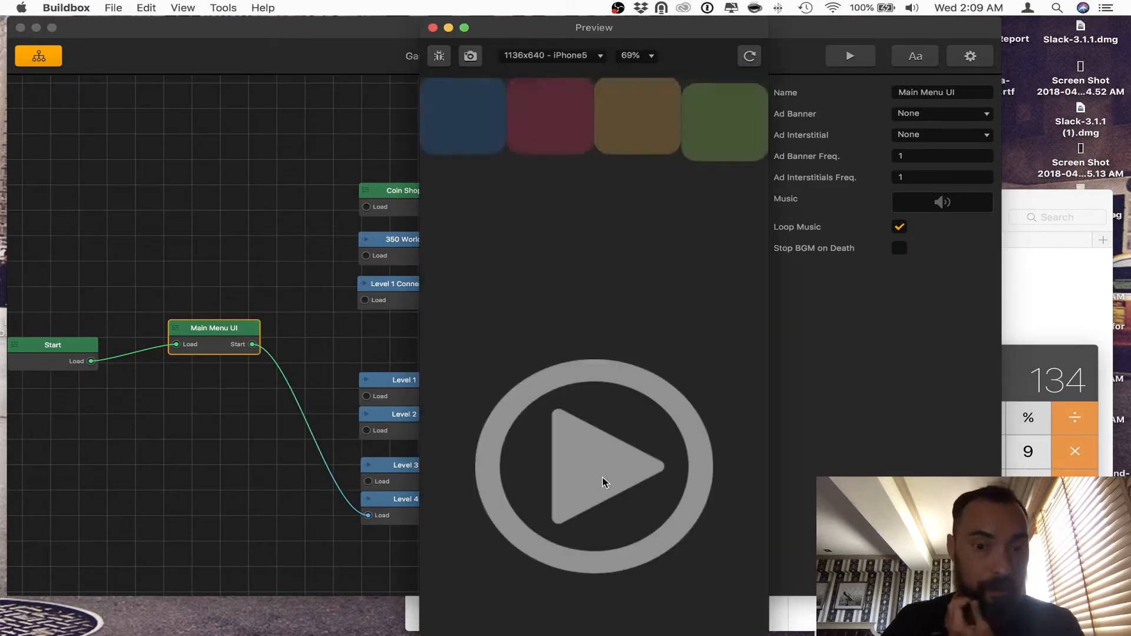
pyautogui.click(601, 478)
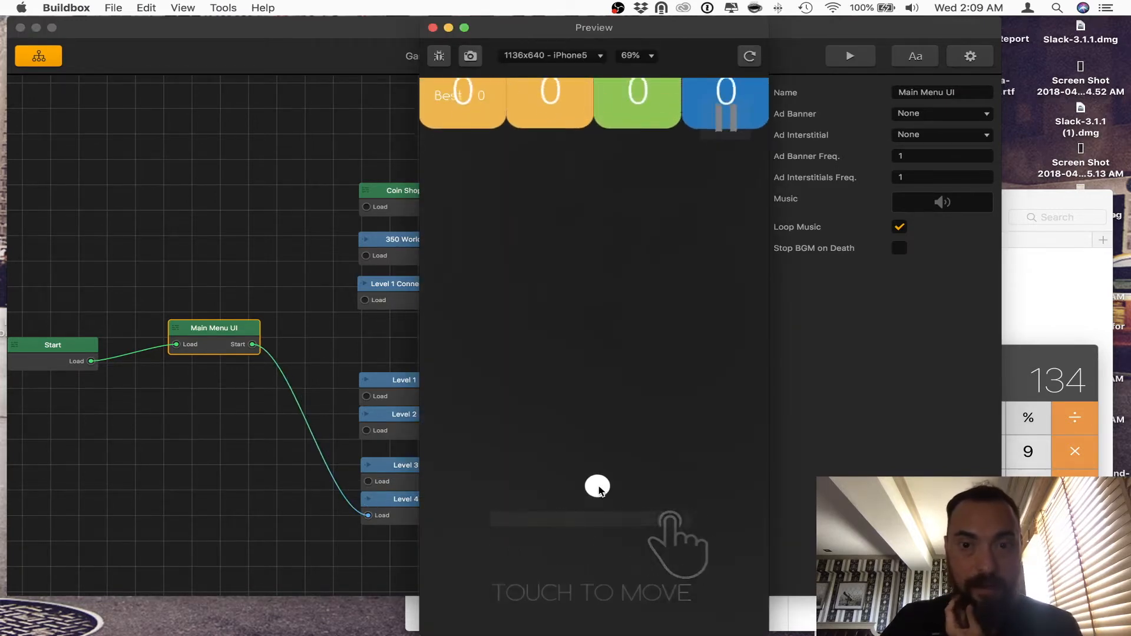
pyautogui.click(598, 487)
pyautogui.moveTo(597, 489); pyautogui.dragTo(536, 492)
pyautogui.moveTo(552, 484)
pyautogui.mouseDown()
pyautogui.moveTo(654, 486)
pyautogui.moveTo(461, 468)
pyautogui.mouseUp()
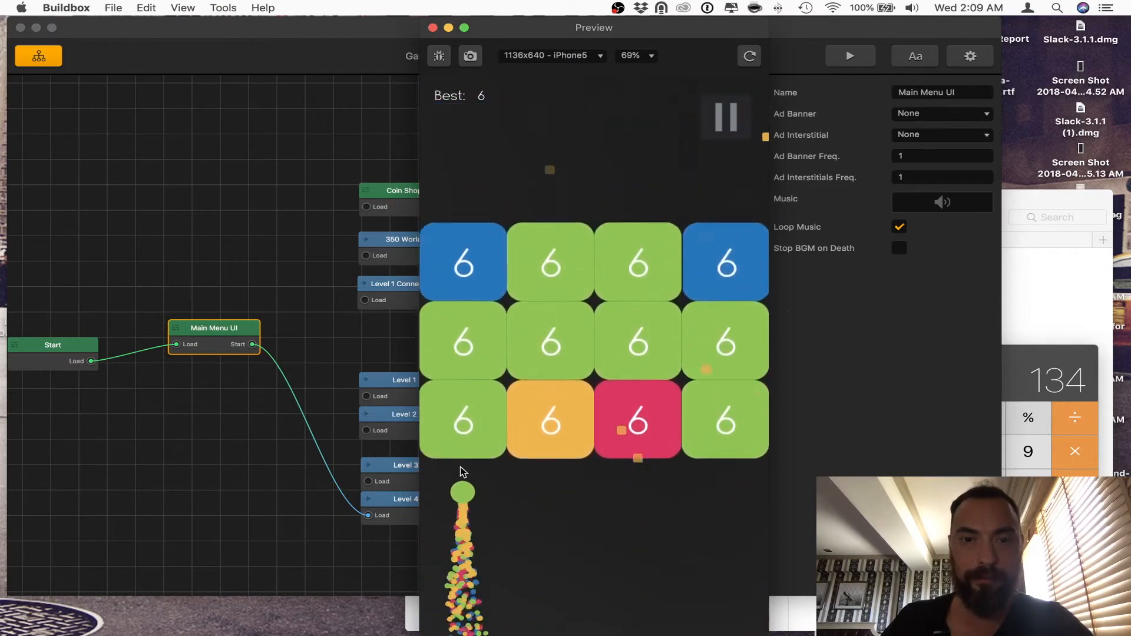
pyautogui.click(434, 27)
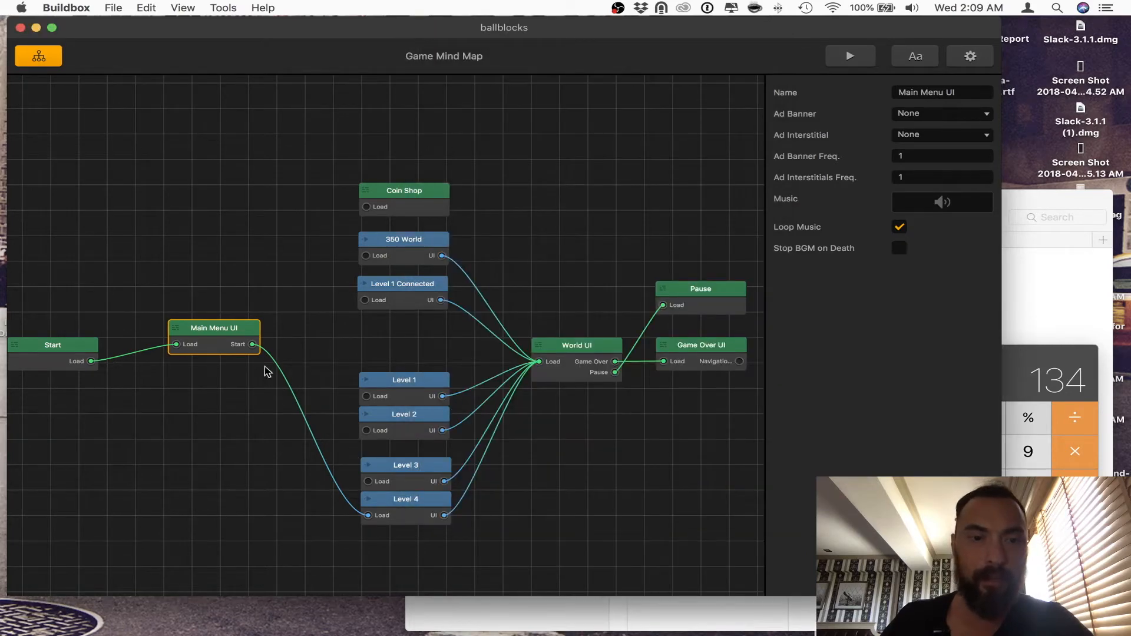
# Step: Open the Level 3 world and examine the block layout and the end boundary of section 2Y1
pyautogui.doubleClick(405, 466)
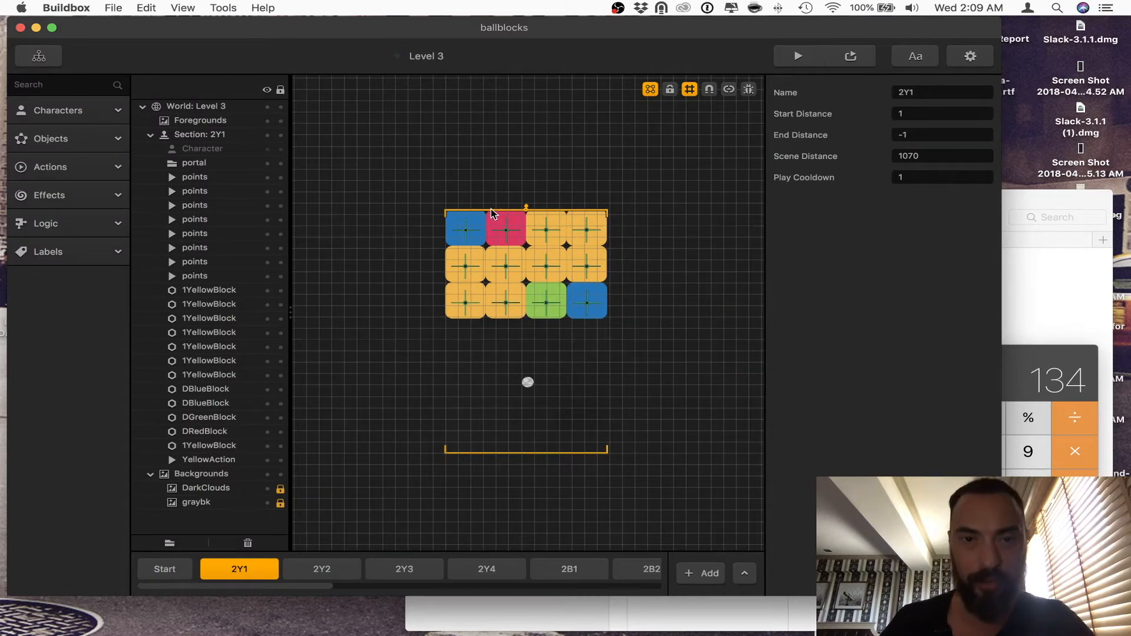
pyautogui.moveTo(526, 214)
pyautogui.mouseDown()
pyautogui.moveTo(526, 111)
pyautogui.moveTo(528, 312)
pyautogui.moveTo(536, 213)
pyautogui.mouseUp()
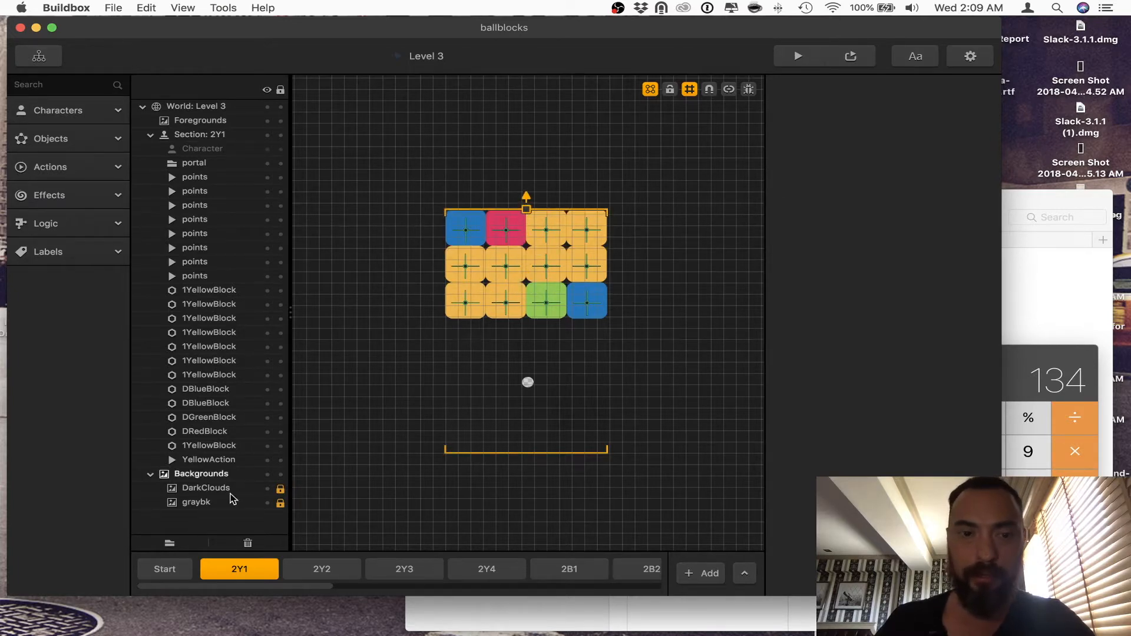
# Step: Set the Scene Distance of section 2Y1 to 1070
pyautogui.click(164, 569)
pyautogui.click(239, 569)
pyautogui.moveTo(908, 155); pyautogui.dragTo(938, 155)
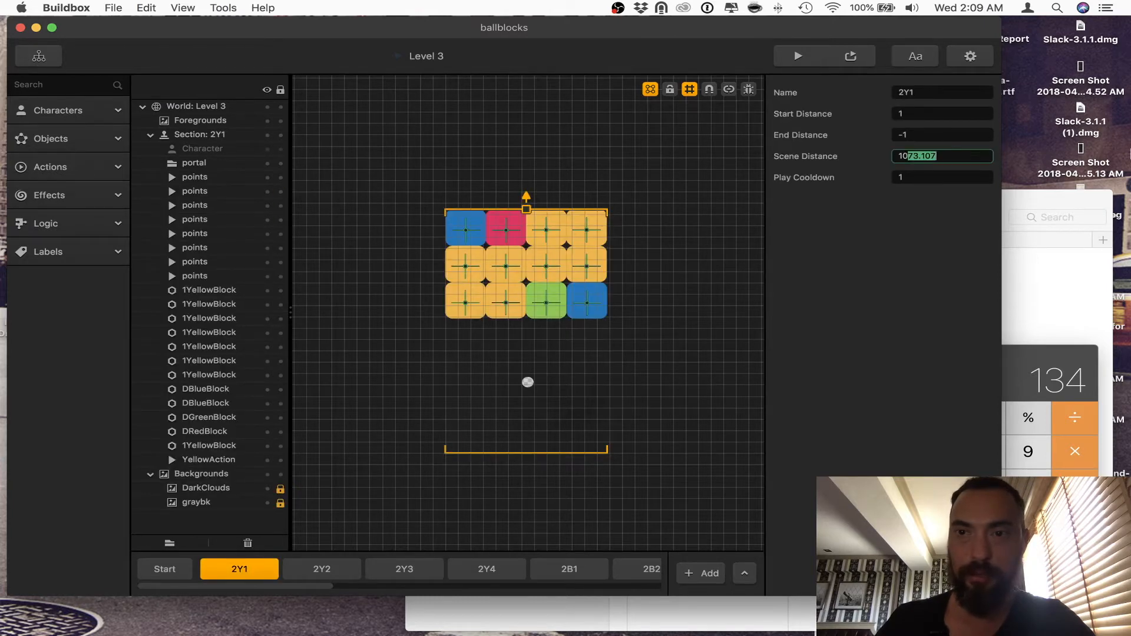
pyautogui.press('Tab')
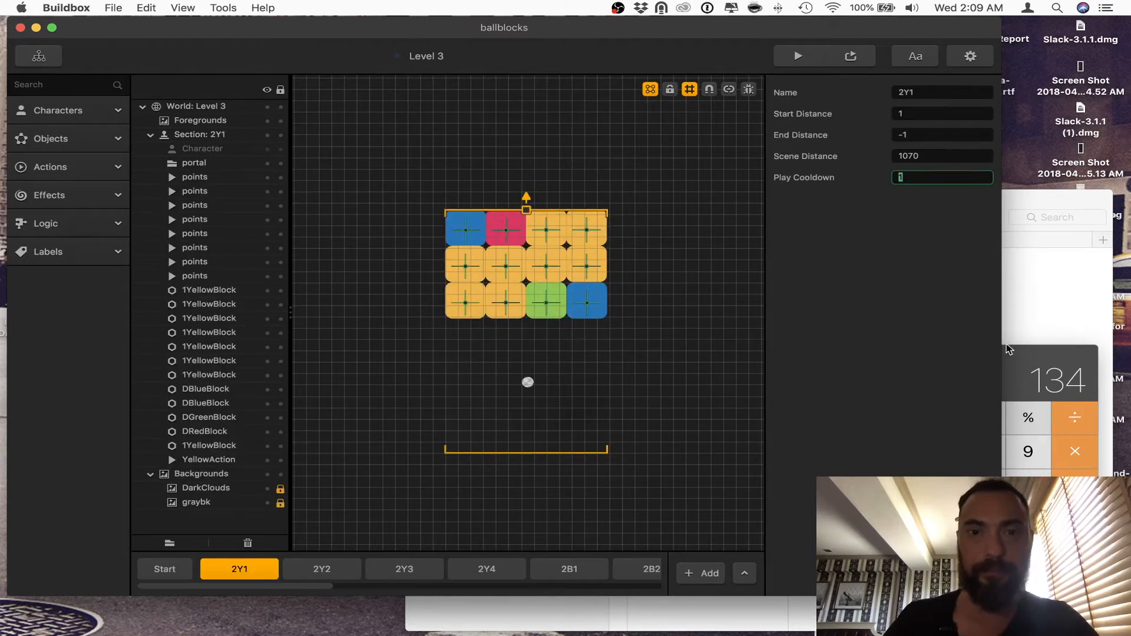
pyautogui.click(656, 368)
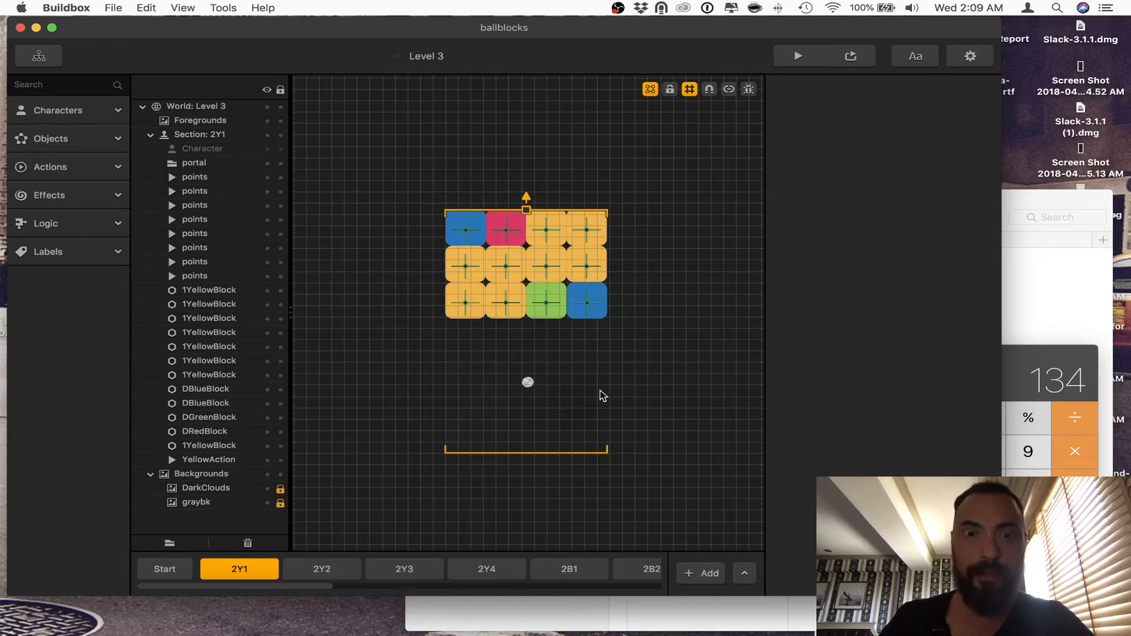
pyautogui.click(573, 333)
pyautogui.moveTo(515, 278); pyautogui.dragTo(843, 407)
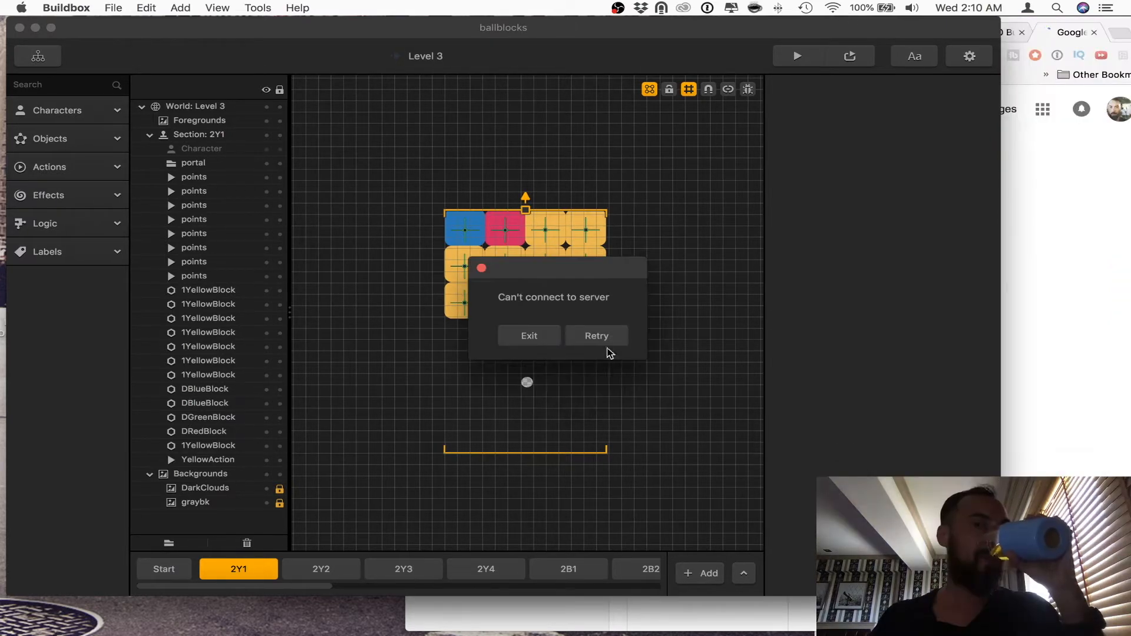
pyautogui.click(598, 341)
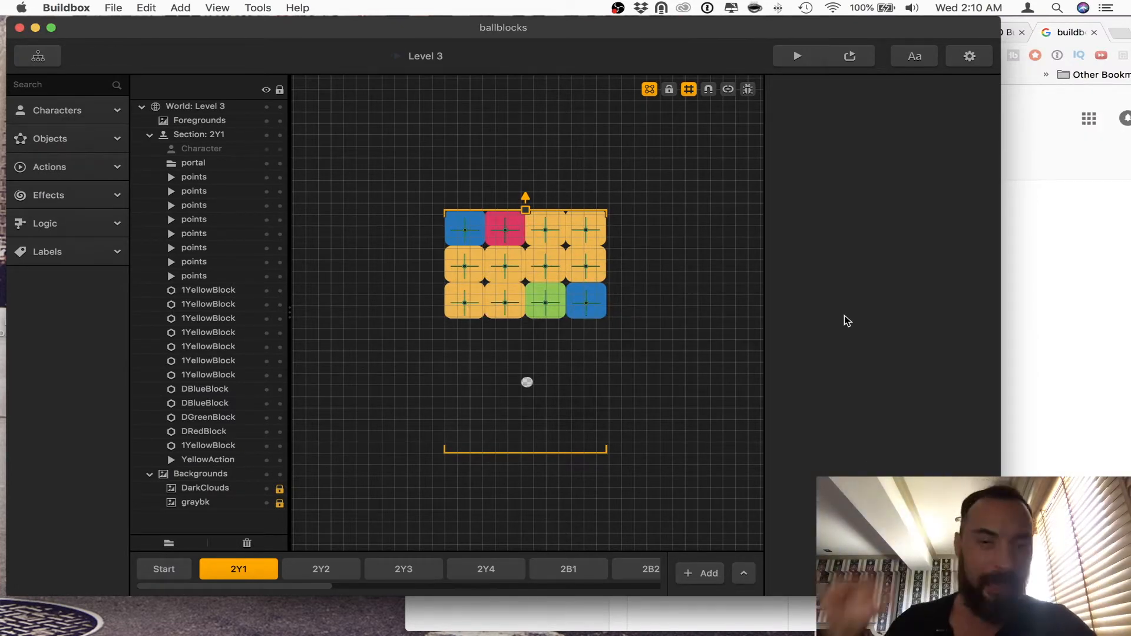
# Step: Look through sections 2Y2, 2R4 and 2B1, checking their scene distances, block layouts and the RedAction object in 2R4
pyautogui.click(322, 572)
pyautogui.click(352, 572)
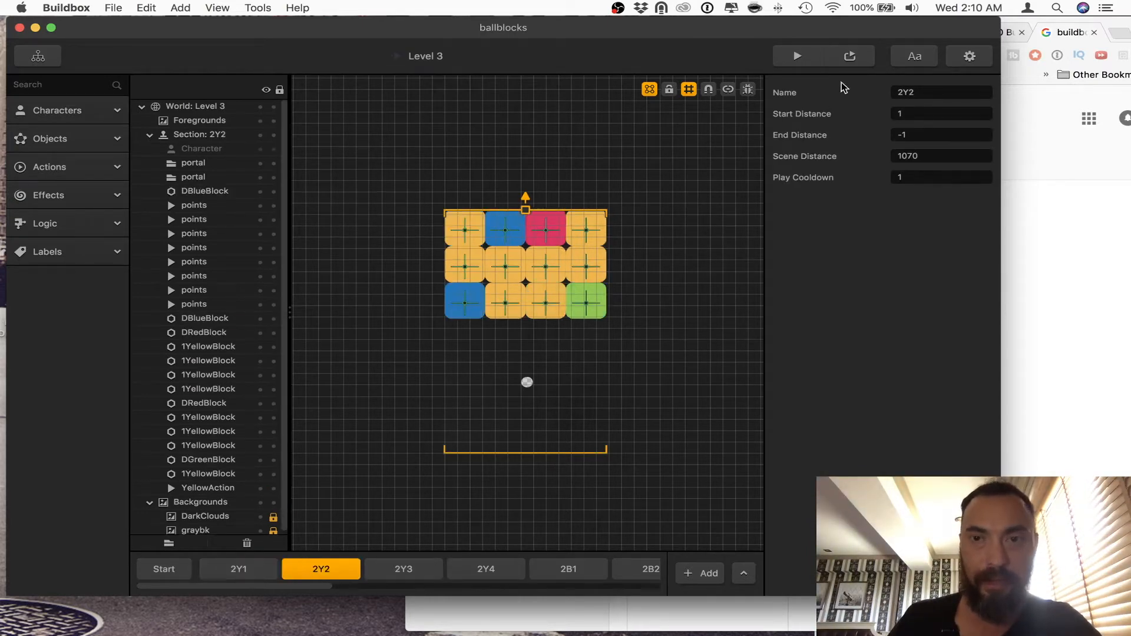
pyautogui.hscroll(10, 459, 577)
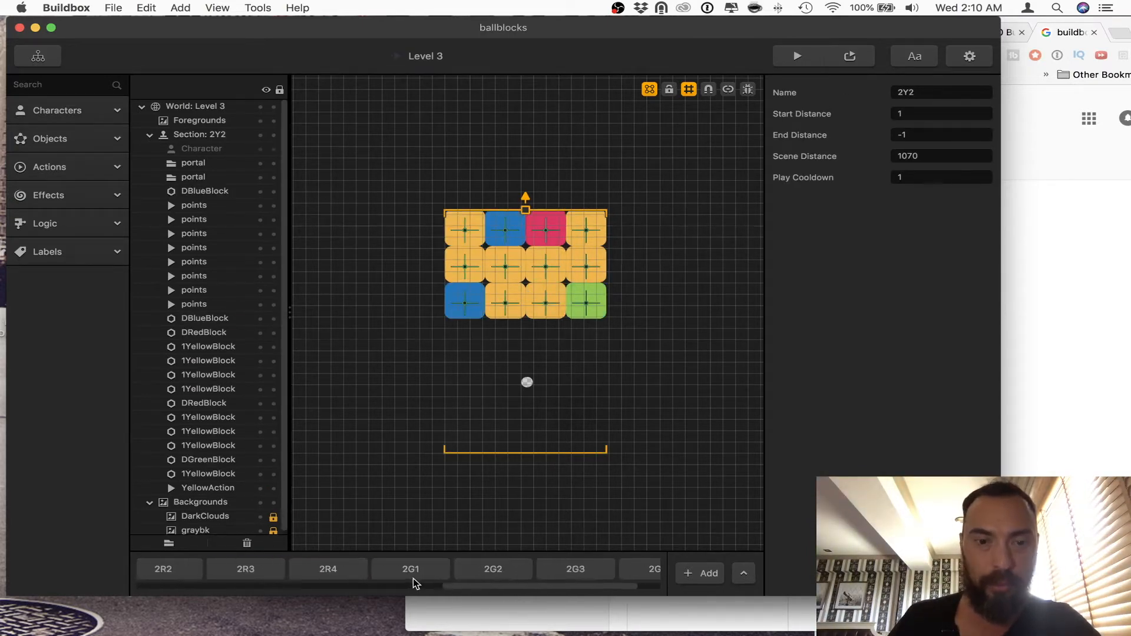
pyautogui.click(330, 571)
pyautogui.moveTo(383, 377); pyautogui.dragTo(698, 523)
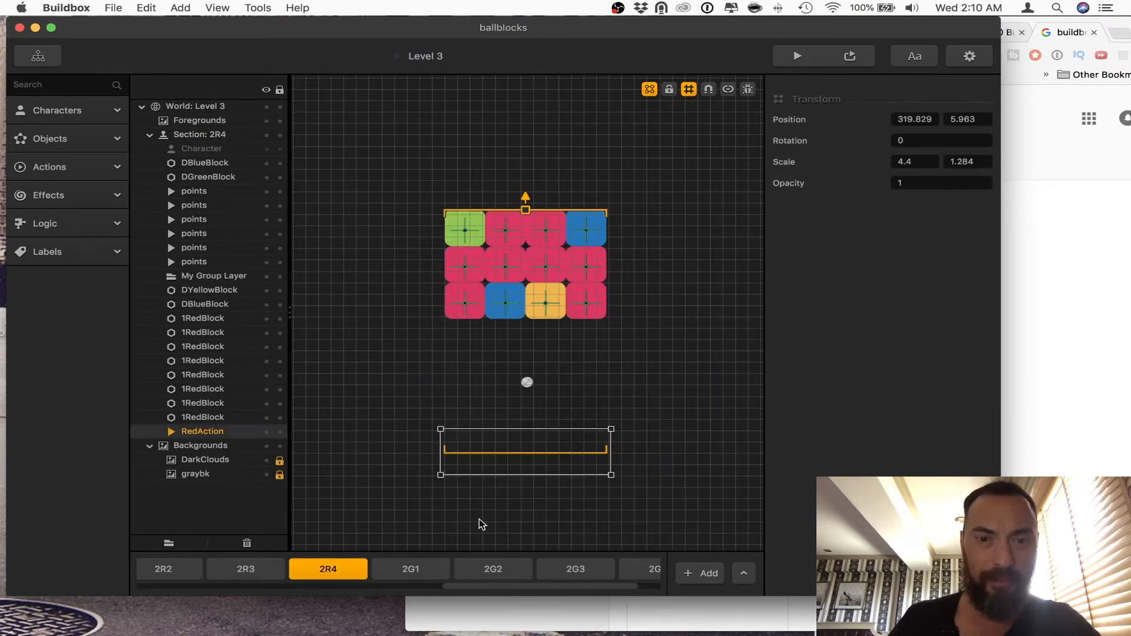
pyautogui.hscroll(-5, 330, 575)
pyautogui.hscroll(2, 330, 575)
pyautogui.click(331, 571)
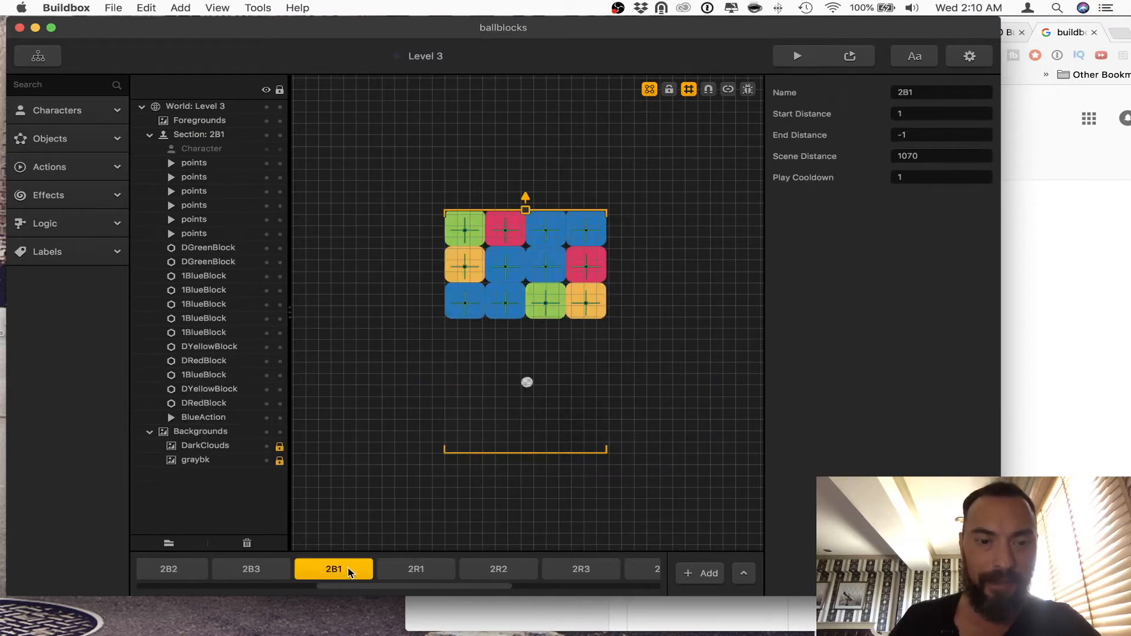
# Step: Inspect section 2R1's RedAction object and check which block each of its points objects sits on
pyautogui.click(412, 571)
pyautogui.moveTo(383, 349); pyautogui.dragTo(733, 495)
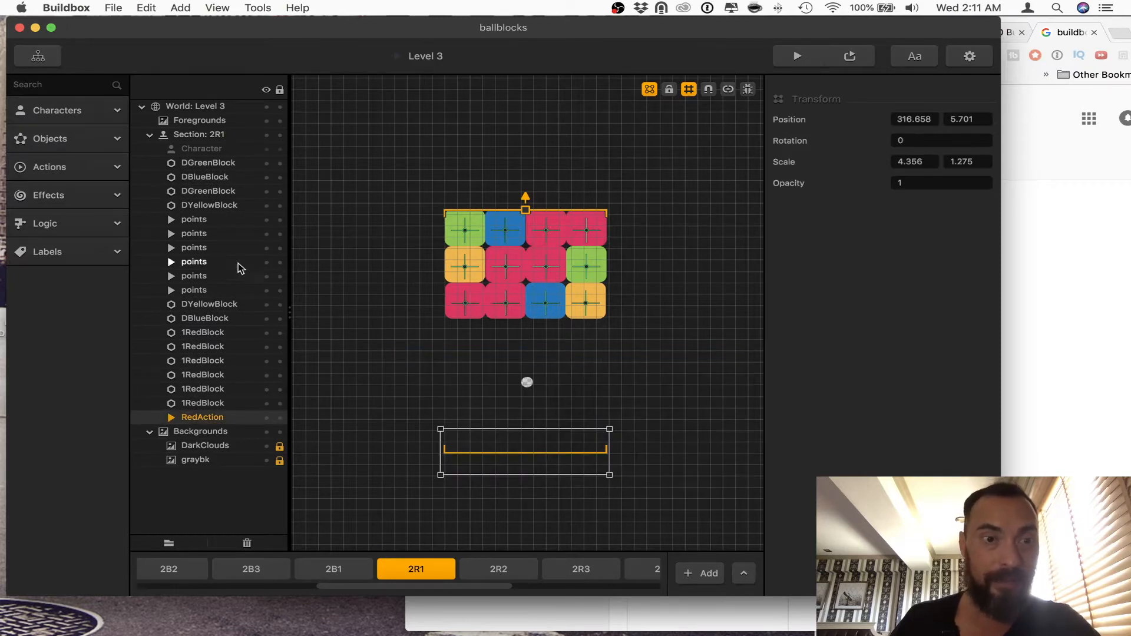
pyautogui.click(195, 290)
pyautogui.click(194, 276)
pyautogui.click(196, 261)
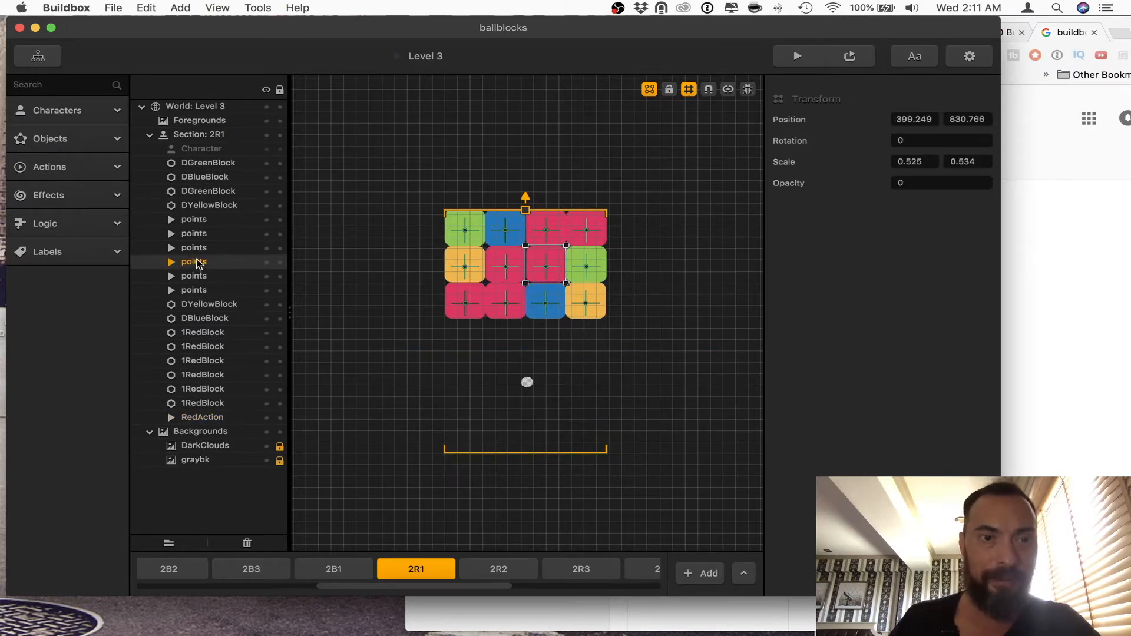
pyautogui.click(196, 247)
pyautogui.click(195, 233)
pyautogui.click(195, 219)
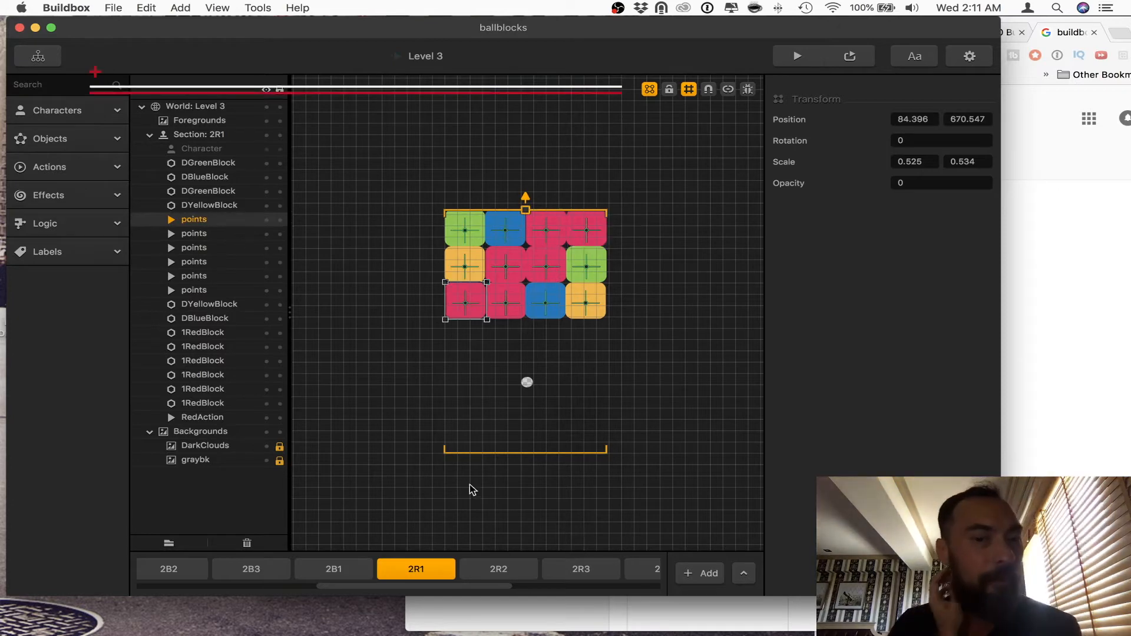
# Step: Inspect the settings, RedAction object and block layout of section 2R2
pyautogui.click(521, 571)
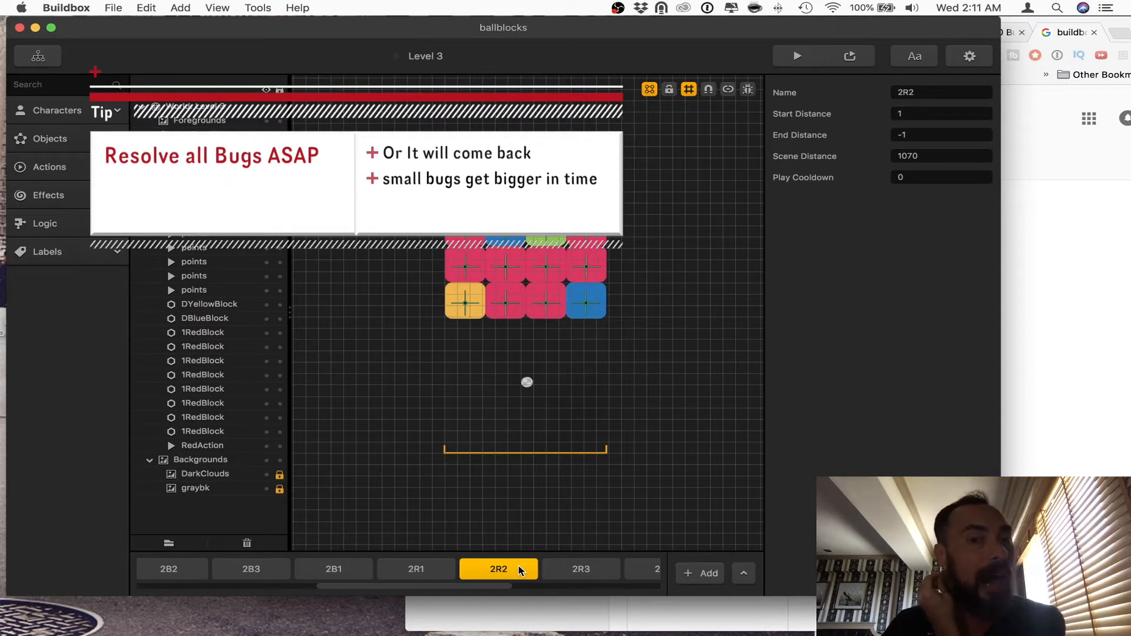
pyautogui.moveTo(389, 352); pyautogui.dragTo(695, 440)
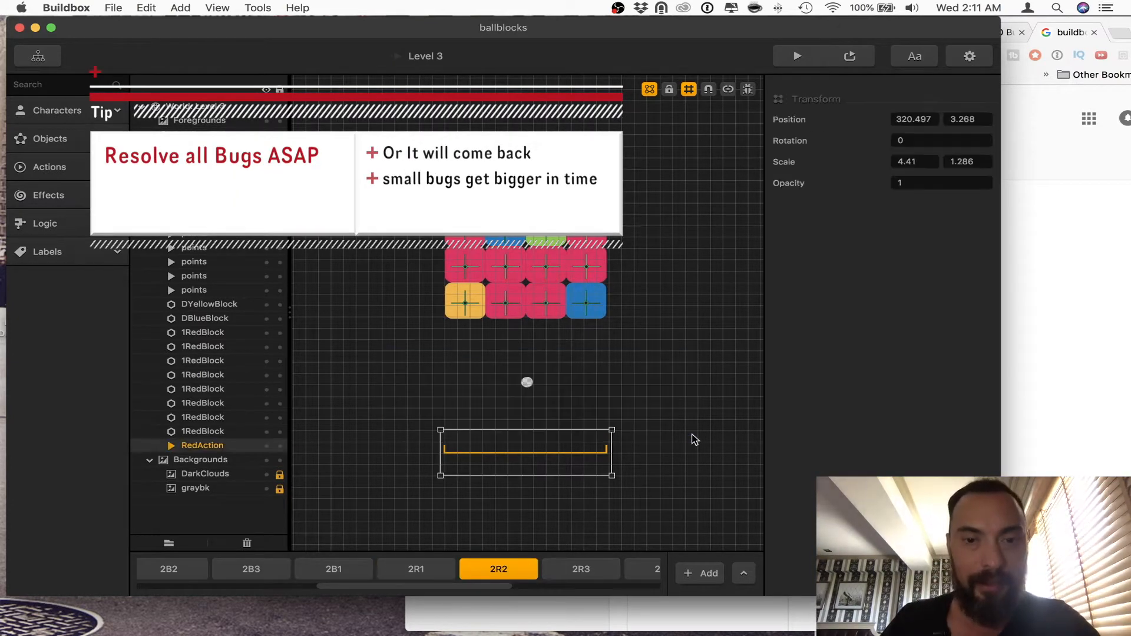
pyautogui.click(685, 433)
pyautogui.scroll(10, 391, 522)
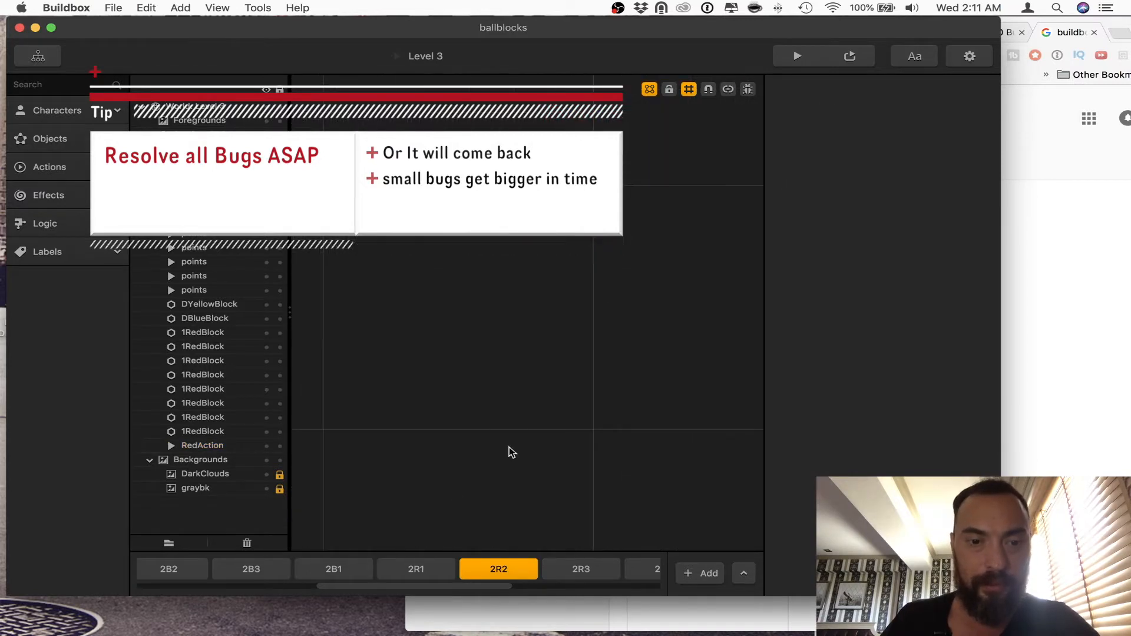
pyautogui.scroll(-10, 507, 447)
pyautogui.scroll(-1, 508, 452)
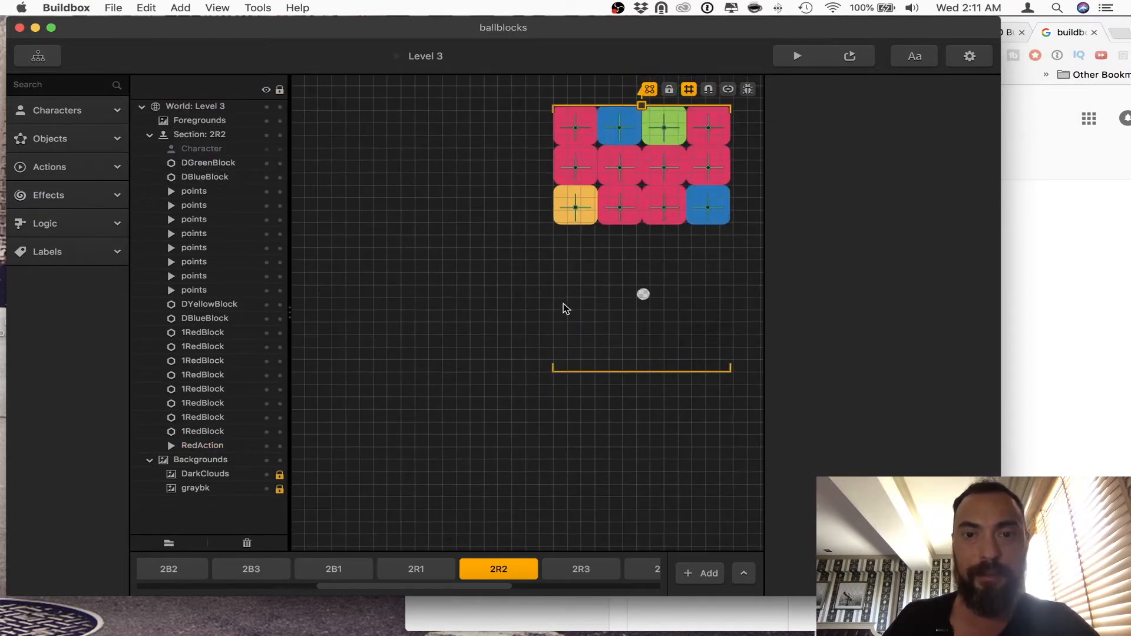
pyautogui.moveTo(561, 313); pyautogui.dragTo(450, 365)
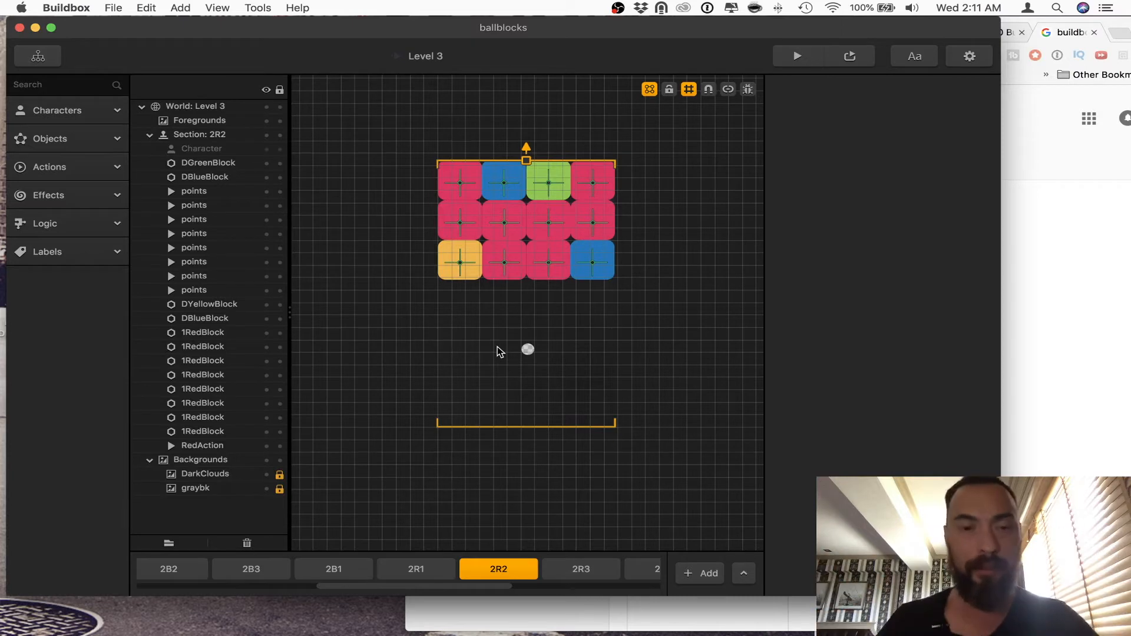
# Step: Play-test sections 2Y1 and 2Y2 in the preview, closing it after each run
pyautogui.hscroll(-5, 319, 569)
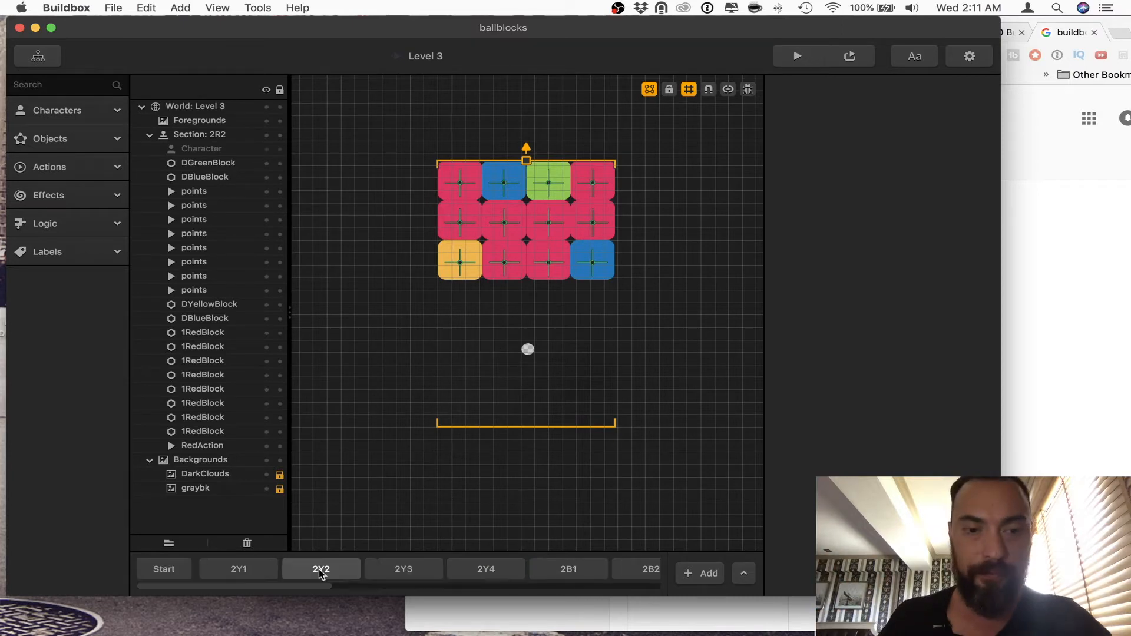
pyautogui.click(257, 570)
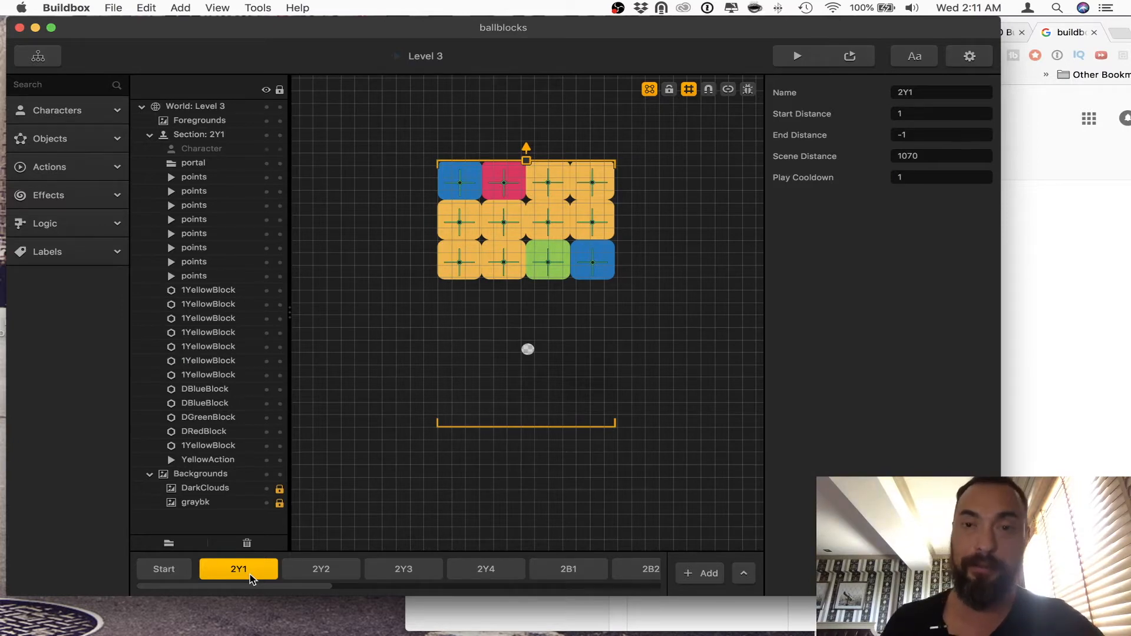
pyautogui.click(799, 56)
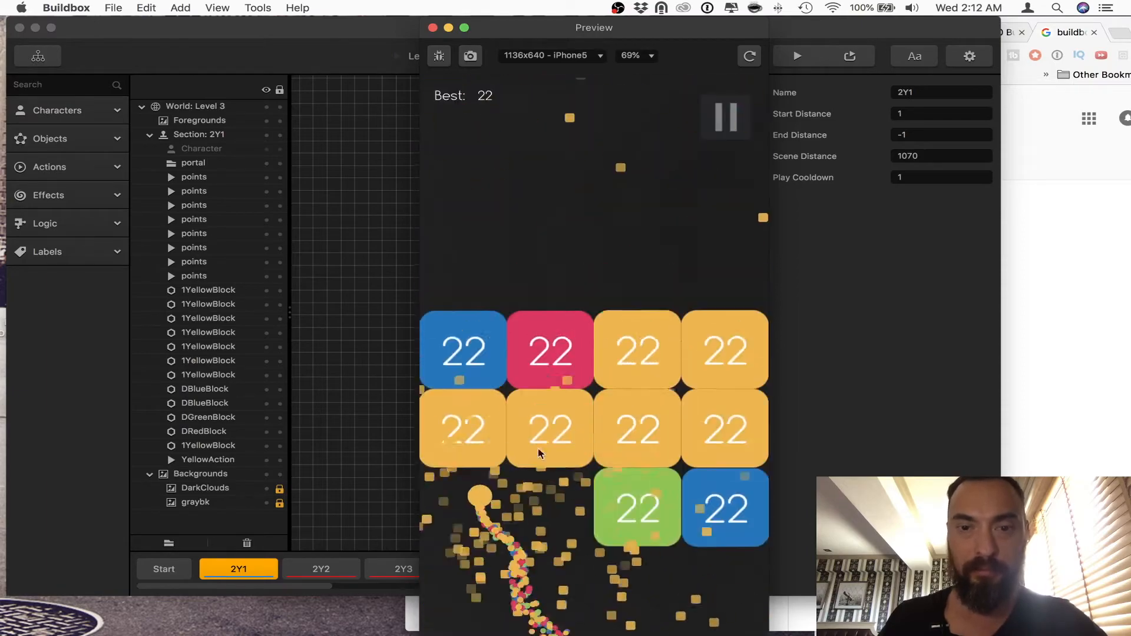
pyautogui.click(433, 26)
pyautogui.click(325, 569)
pyautogui.click(798, 56)
pyautogui.click(605, 478)
pyautogui.moveTo(588, 544)
pyautogui.mouseDown()
pyautogui.moveTo(452, 518)
pyautogui.moveTo(622, 491)
pyautogui.moveTo(472, 483)
pyautogui.mouseUp()
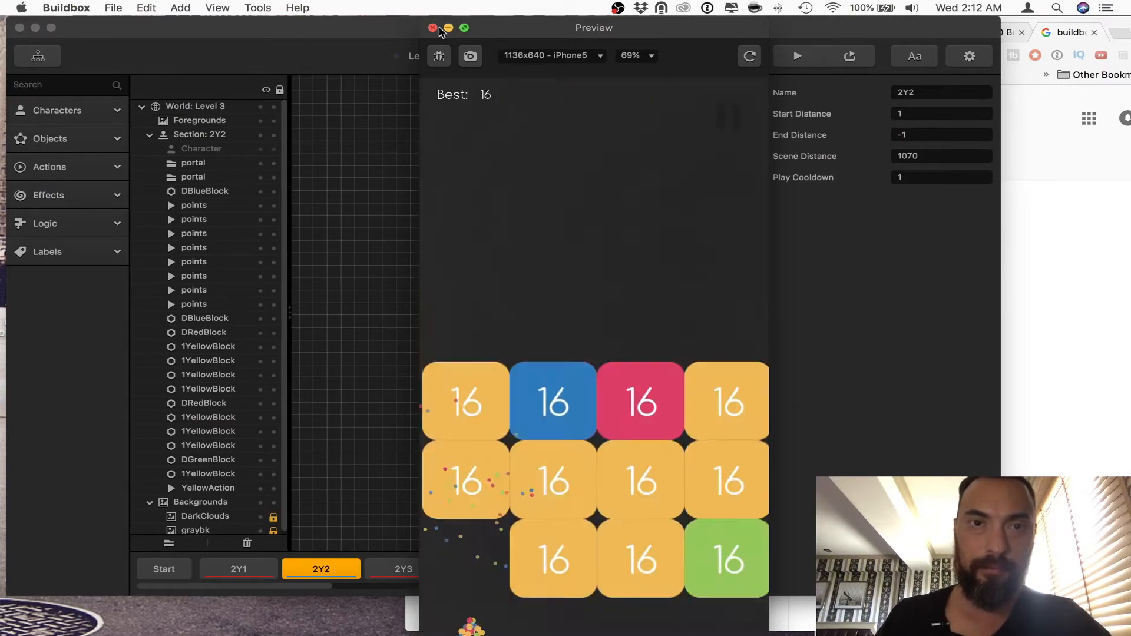
pyautogui.click(433, 26)
# Step: Play-test sections 2Y3 and 2Y4 in the preview, closing it after each run
pyautogui.click(404, 569)
pyautogui.click(798, 56)
pyautogui.moveTo(583, 518)
pyautogui.mouseDown()
pyautogui.moveTo(561, 505)
pyautogui.moveTo(664, 488)
pyautogui.moveTo(678, 448)
pyautogui.moveTo(571, 442)
pyautogui.moveTo(520, 327)
pyautogui.mouseUp()
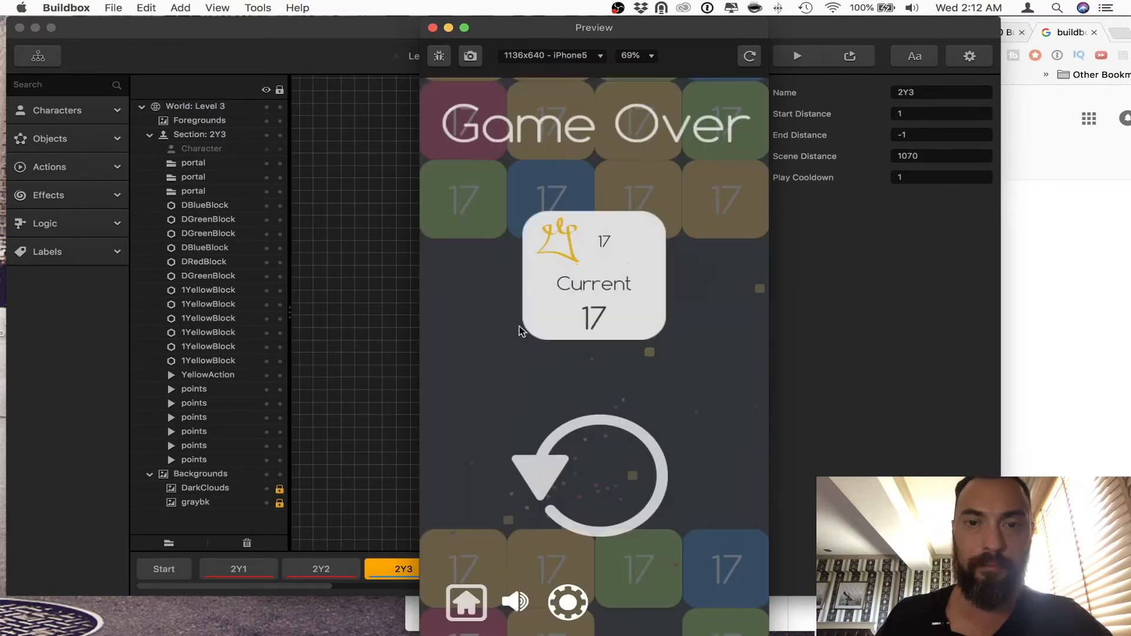
pyautogui.click(364, 430)
pyautogui.click(486, 569)
pyautogui.click(797, 56)
pyautogui.moveTo(598, 502)
pyautogui.mouseDown()
pyautogui.moveTo(470, 493)
pyautogui.moveTo(634, 483)
pyautogui.moveTo(527, 463)
pyautogui.moveTo(552, 486)
pyautogui.moveTo(461, 466)
pyautogui.moveTo(565, 476)
pyautogui.moveTo(707, 466)
pyautogui.moveTo(509, 428)
pyautogui.moveTo(585, 444)
pyautogui.moveTo(487, 441)
pyautogui.mouseUp()
pyautogui.click(432, 28)
# Step: Play-test the 2B1 section that follows 2Y4 in the preview and close it
pyautogui.click(569, 569)
pyautogui.click(797, 56)
pyautogui.click(525, 484)
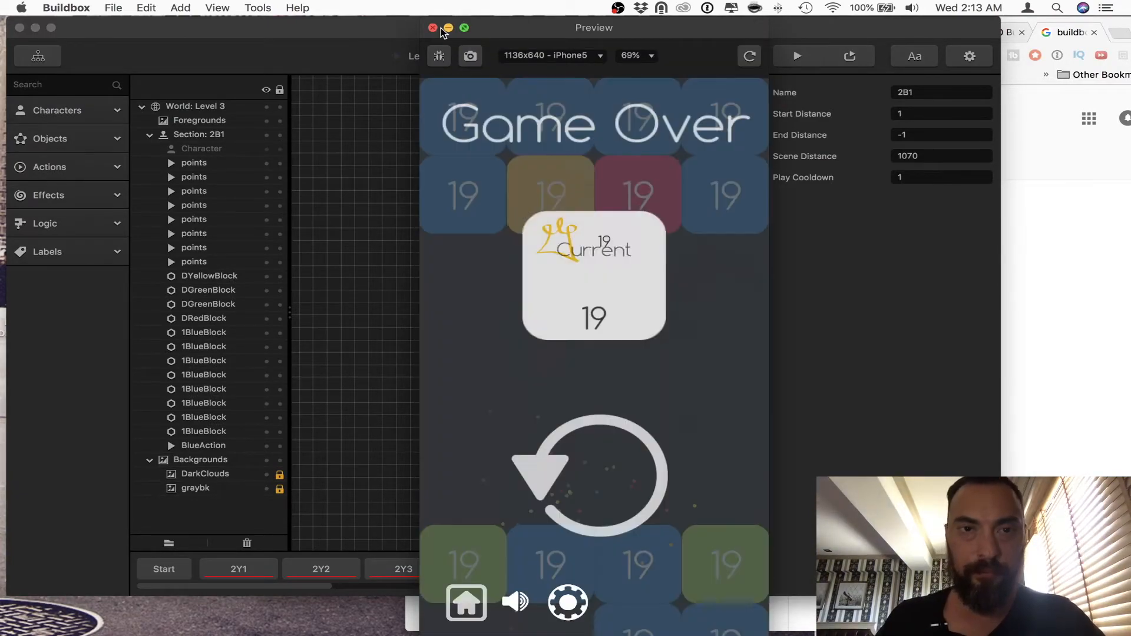
pyautogui.click(433, 28)
# Step: Open the 1BlueBlock object's Defeated Animation, inspect the properties of a single BImg piece, and close the Animation Editor
pyautogui.click(65, 196)
pyautogui.click(66, 170)
pyautogui.click(69, 143)
pyautogui.click(83, 285)
pyautogui.click(955, 247)
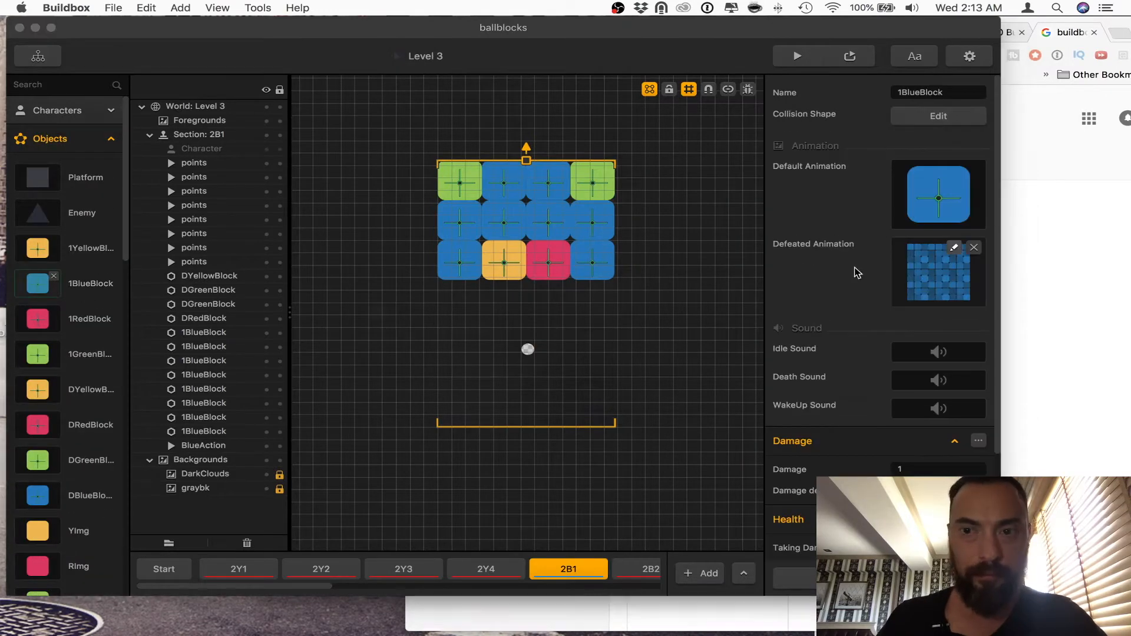
pyautogui.moveTo(486, 219); pyautogui.dragTo(305, 412)
pyautogui.click(369, 424)
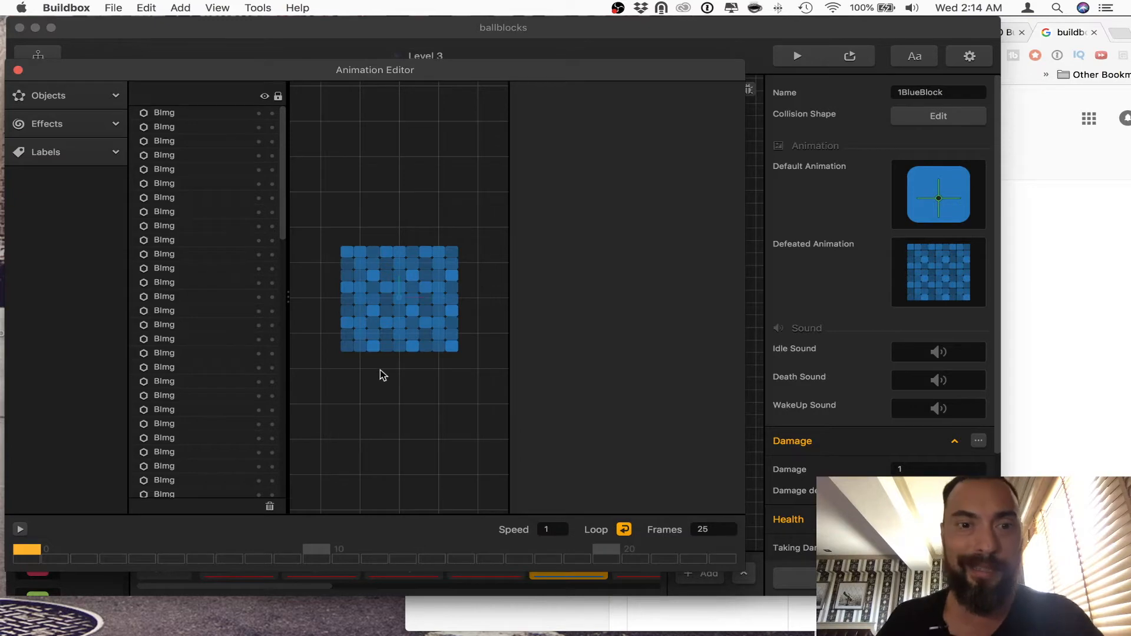
pyautogui.click(374, 347)
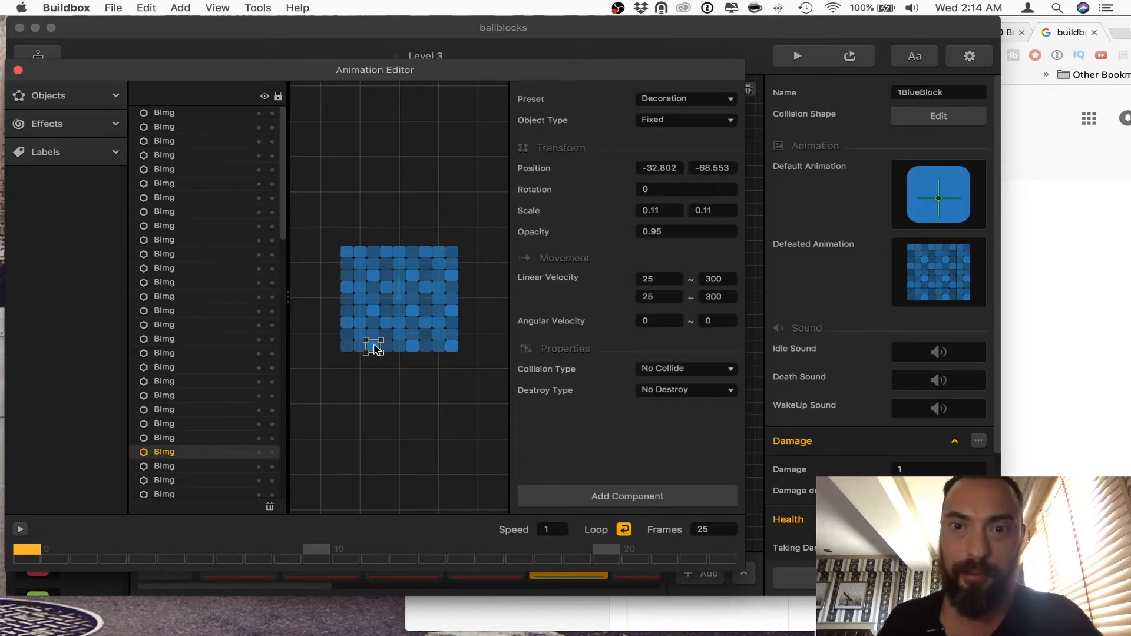
pyautogui.click(362, 275)
pyautogui.click(373, 223)
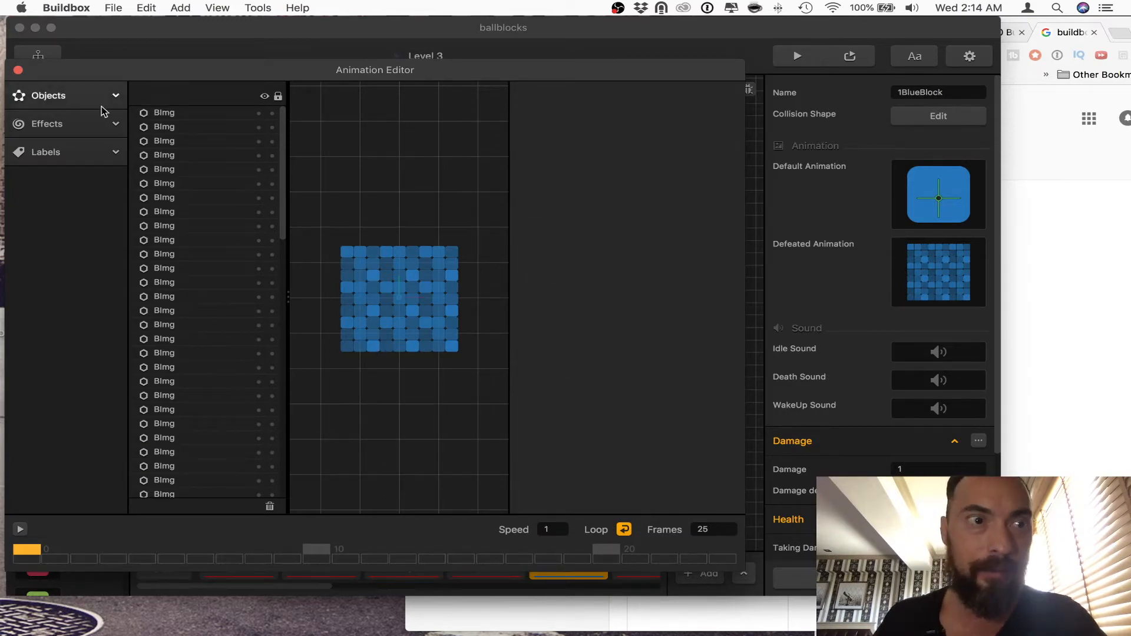
pyautogui.click(19, 70)
# Step: Open the 1YellowBlock object's Defeated Animation, examine the shared properties of all YImg pieces, and close the editor
pyautogui.click(77, 249)
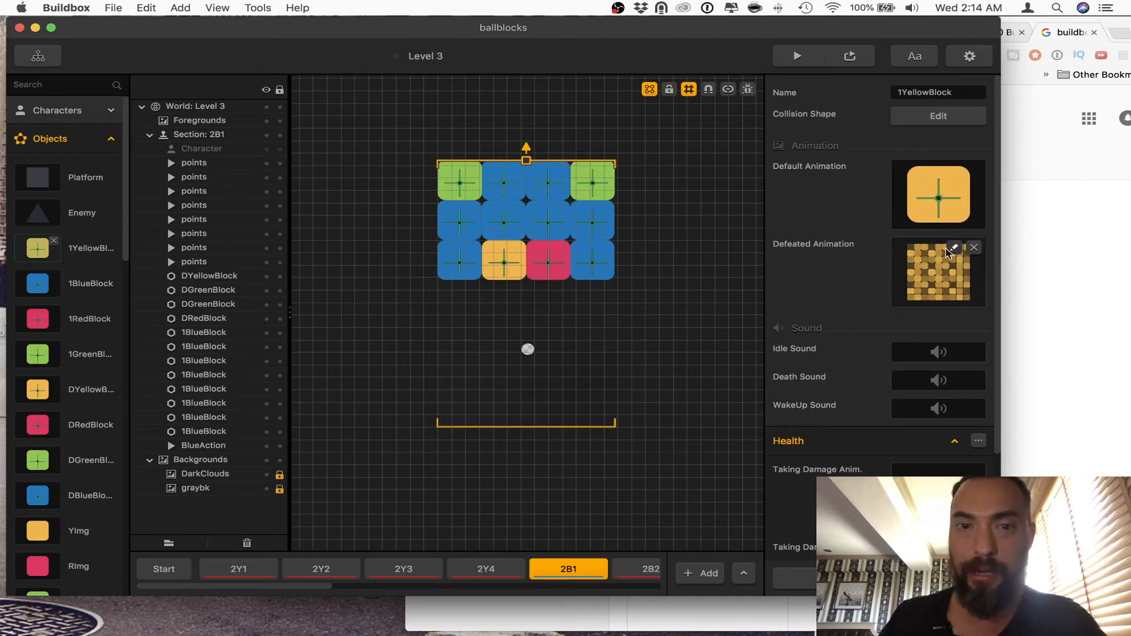
pyautogui.click(953, 248)
pyautogui.click(458, 205)
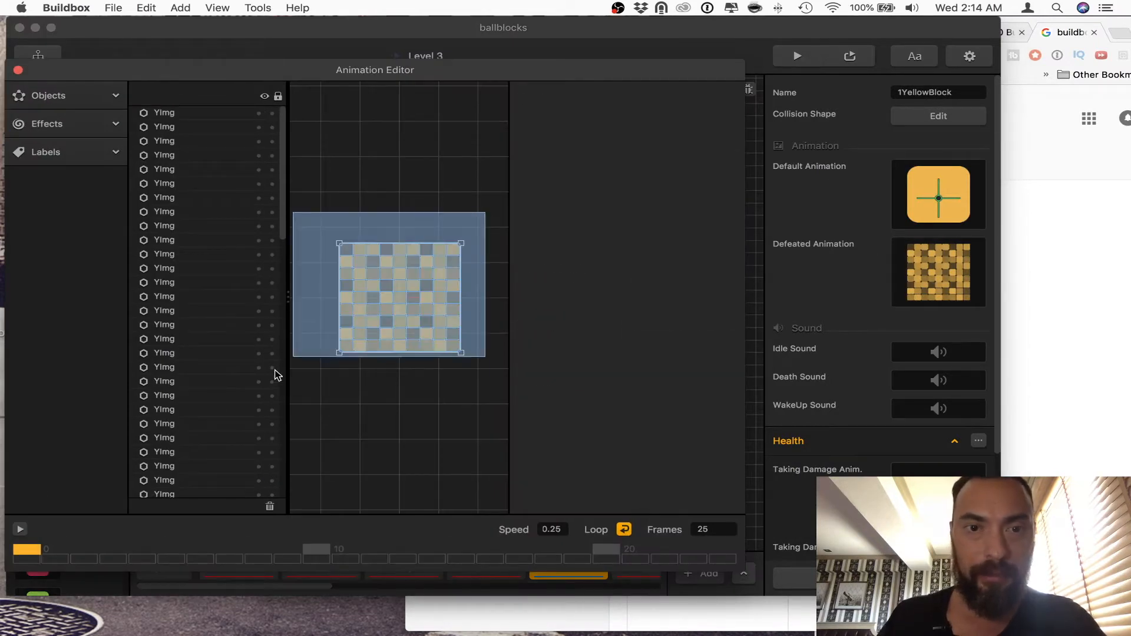
pyautogui.press('super+a')
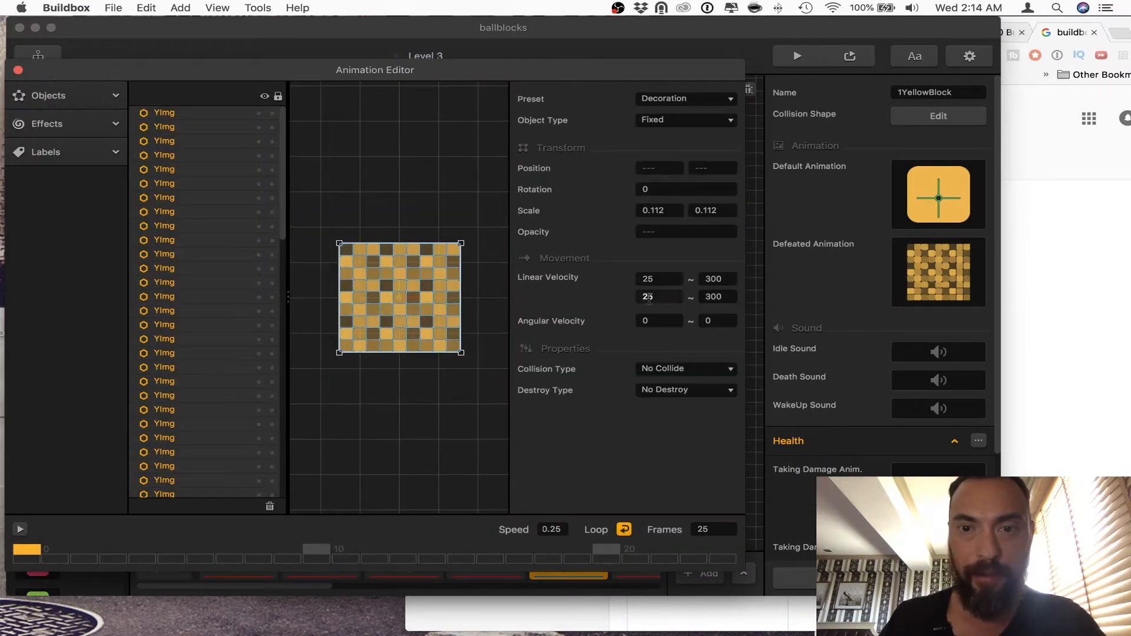
pyautogui.click(19, 70)
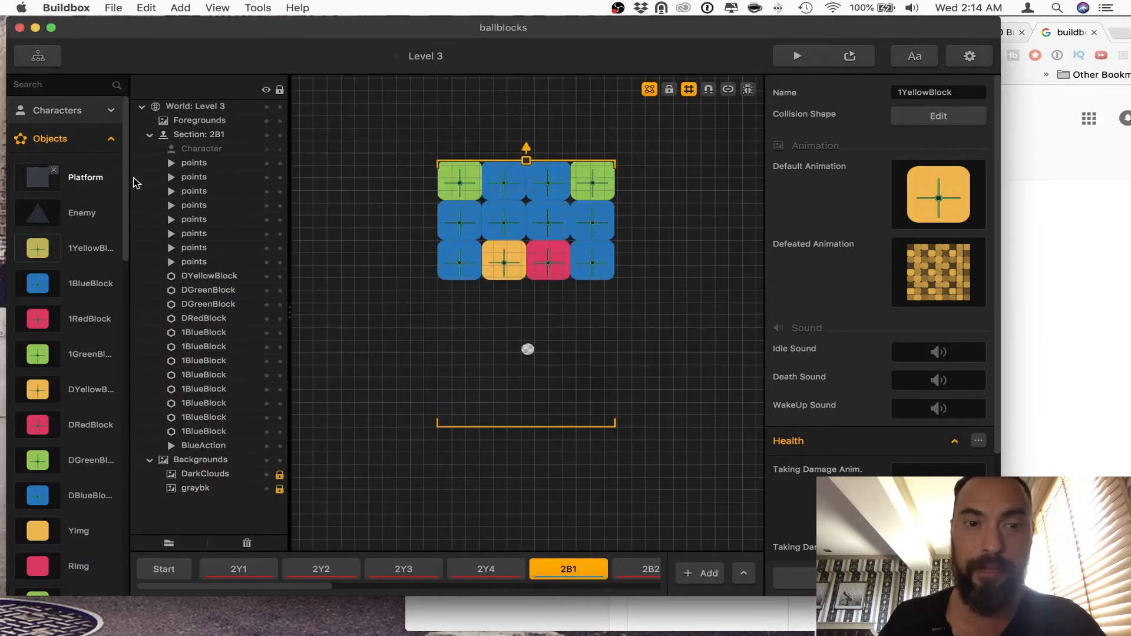
# Step: Reopen the 1BlueBlock Defeated Animation to compare the shared scale and velocity of all BImg pieces, and close the editor
pyautogui.click(88, 285)
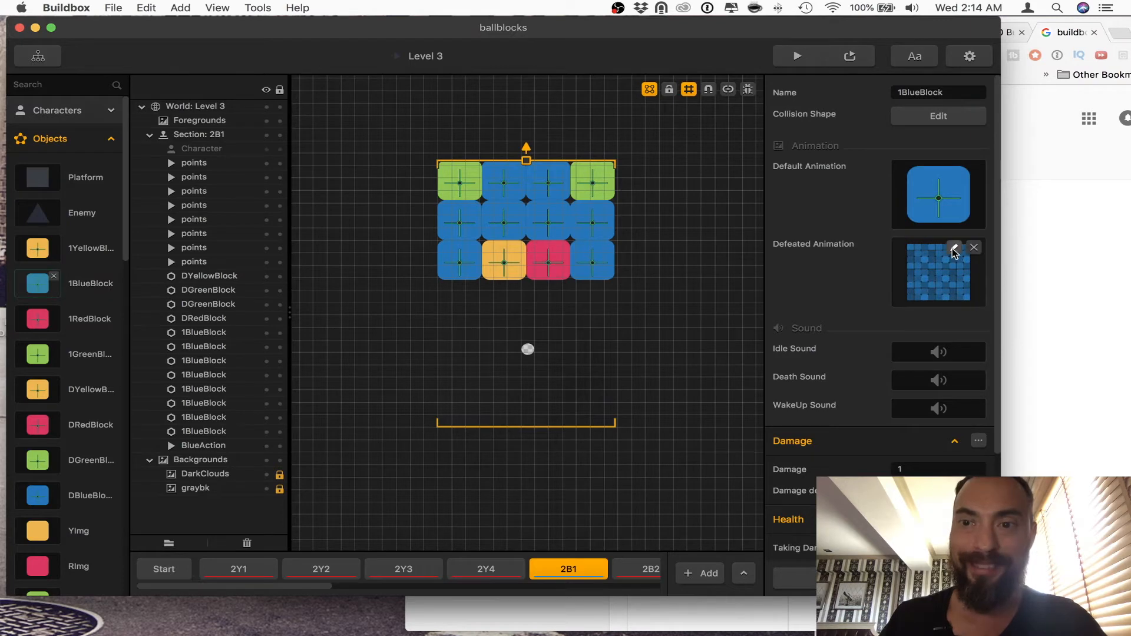
pyautogui.click(953, 248)
pyautogui.moveTo(487, 210)
pyautogui.mouseDown()
pyautogui.moveTo(404, 320)
pyautogui.moveTo(337, 353)
pyautogui.mouseUp()
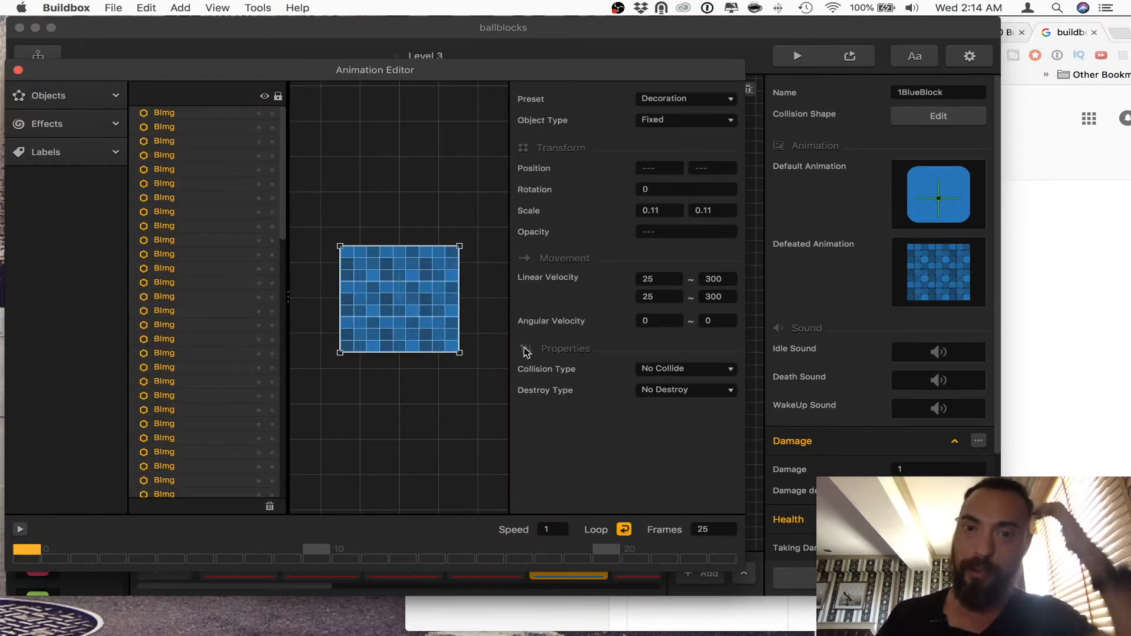
pyautogui.click(456, 217)
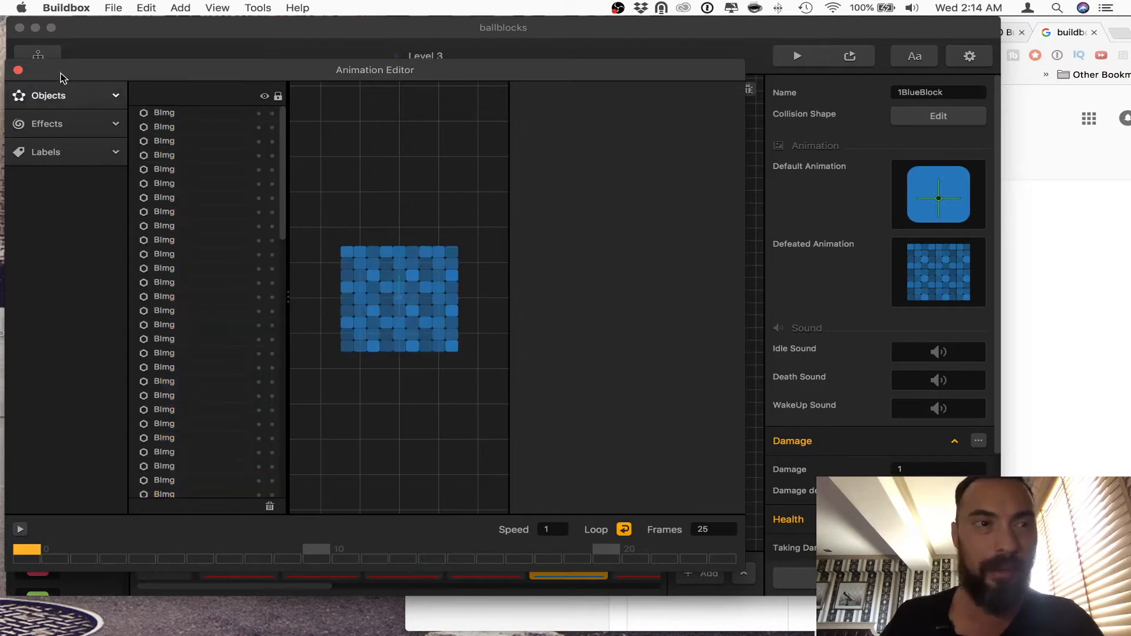
pyautogui.click(20, 71)
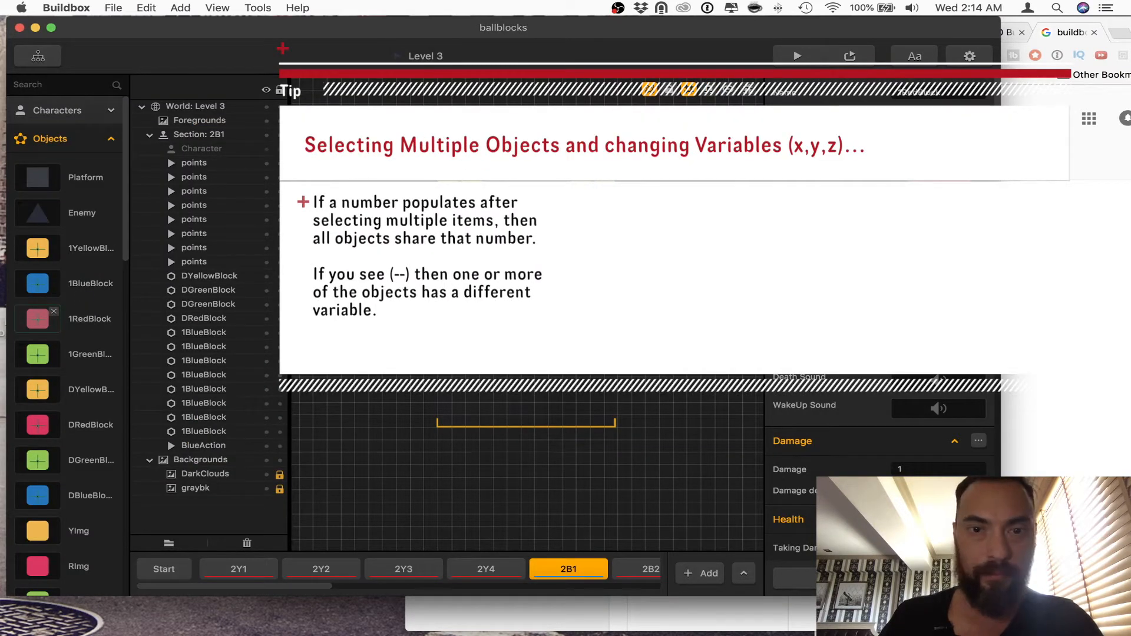
# Step: Check the shared properties of all RImg pieces in 1RedBlock's Defeated Animation and all GImg pieces in 1GreenBlock's, closing the editor each time
pyautogui.click(939, 127)
pyautogui.press('super+a')
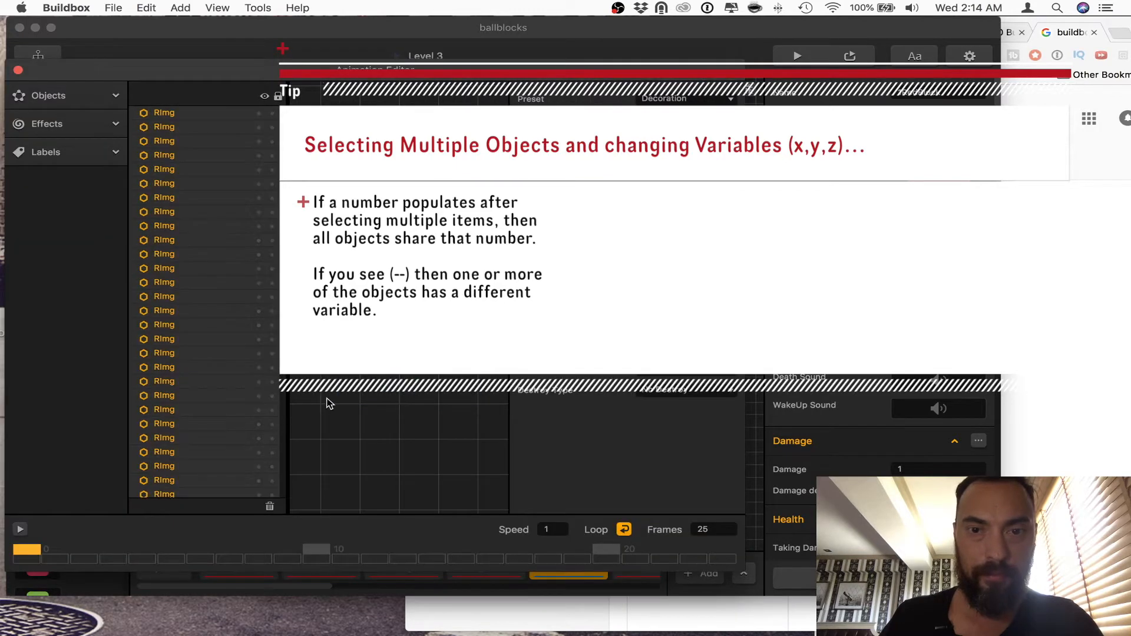
pyautogui.click(18, 70)
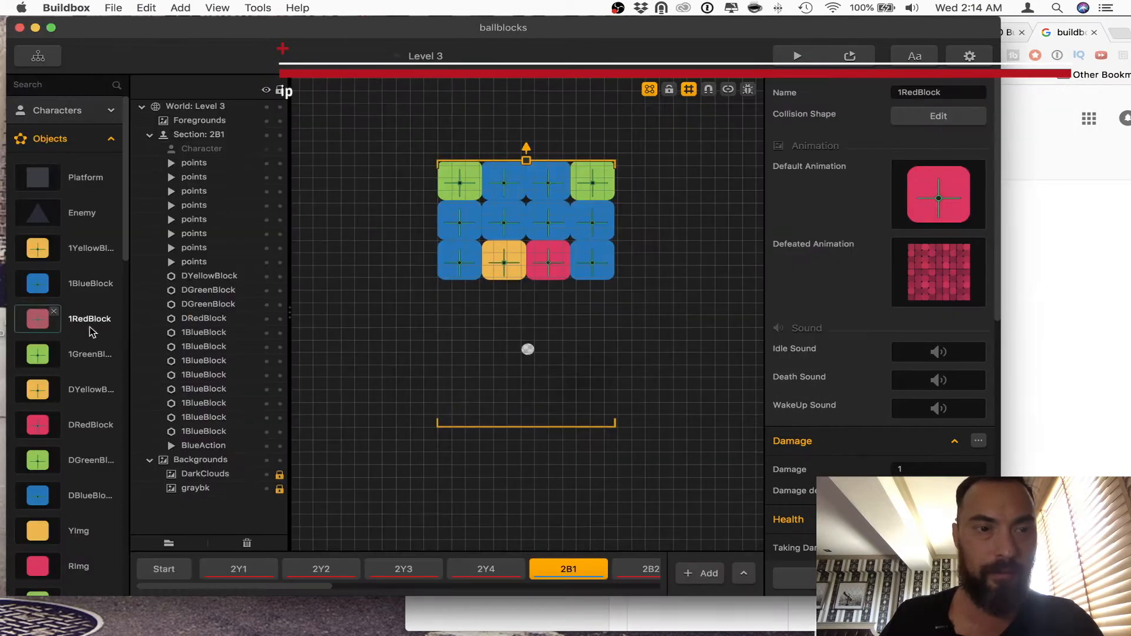
pyautogui.click(93, 360)
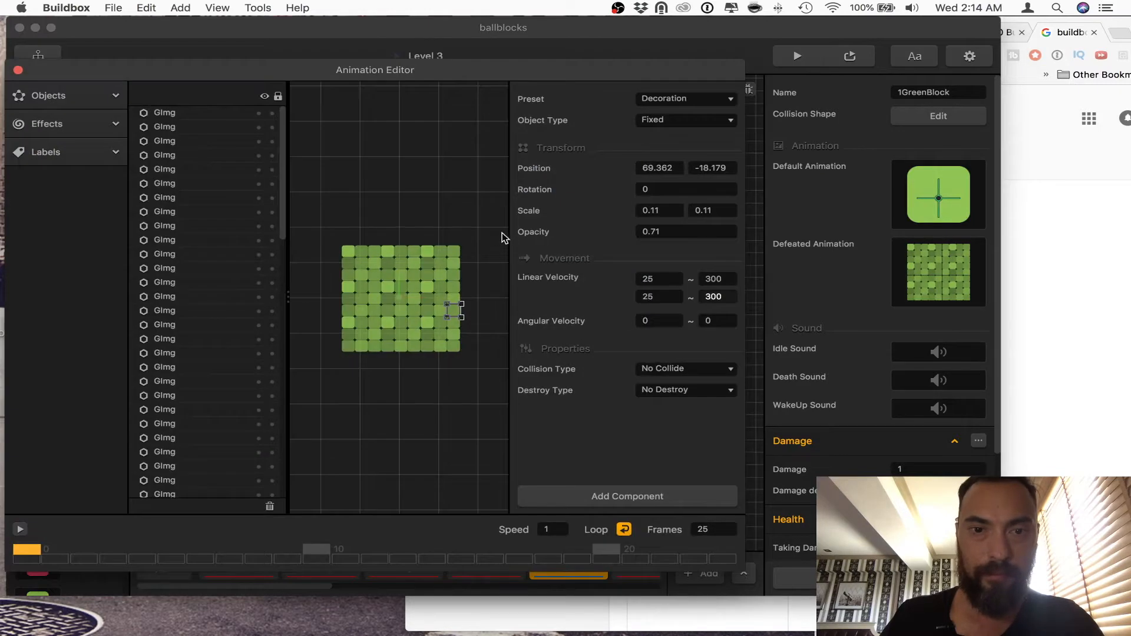
pyautogui.moveTo(504, 238); pyautogui.dragTo(336, 372)
pyautogui.click(17, 70)
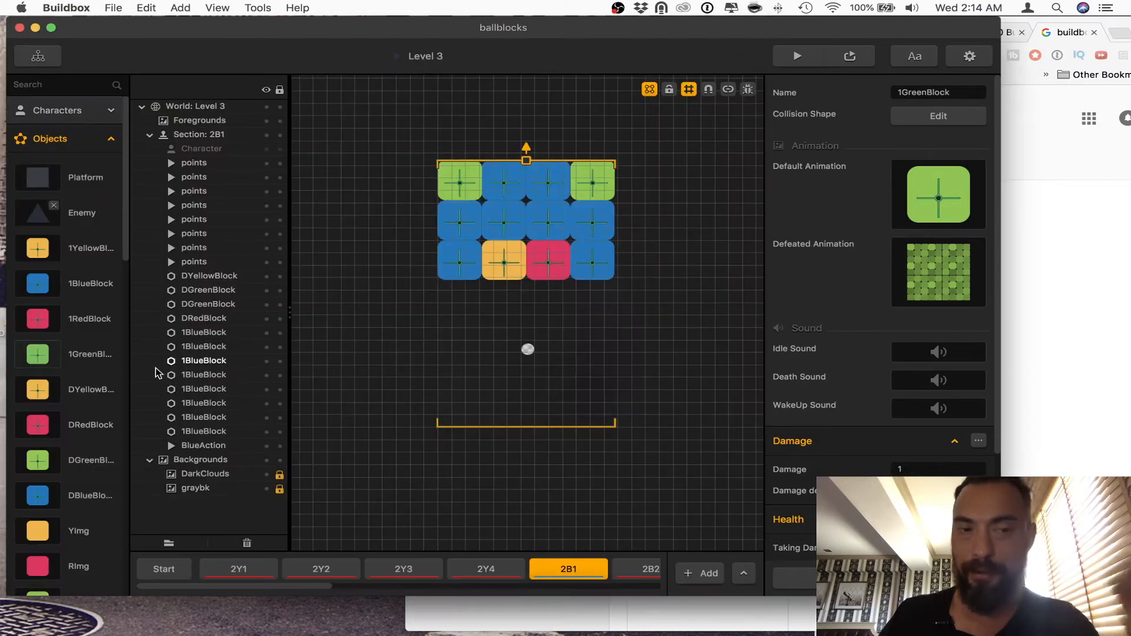
# Step: Set both maximum Linear Velocity values to 300 for all YImg pieces in DYellowBlock's Defeated Animation and close the editor
pyautogui.click(82, 390)
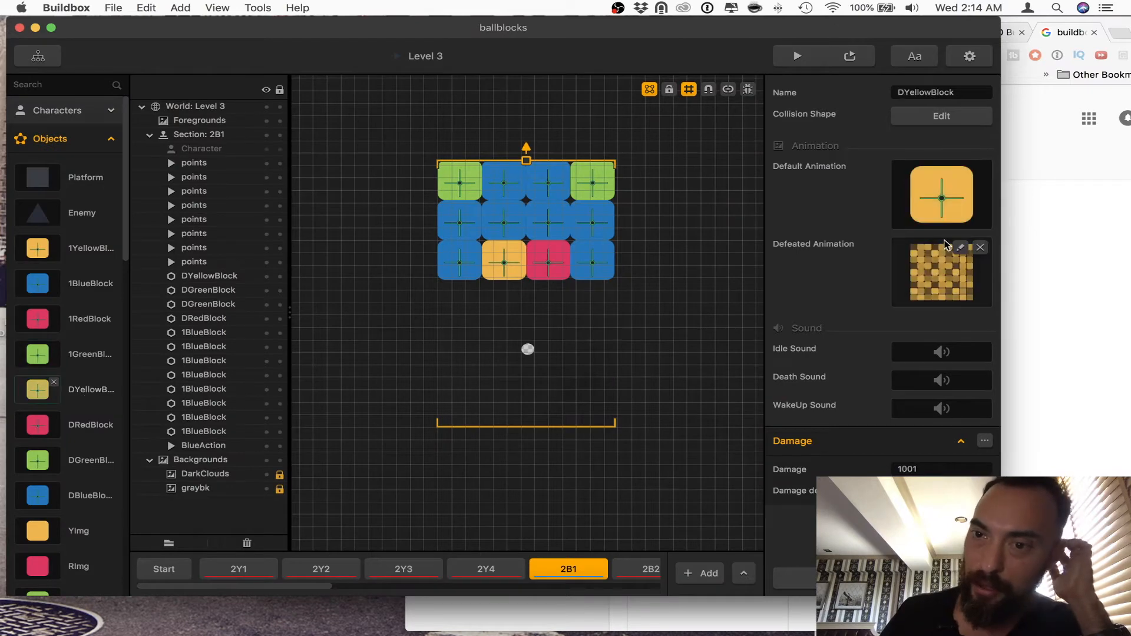
pyautogui.click(962, 252)
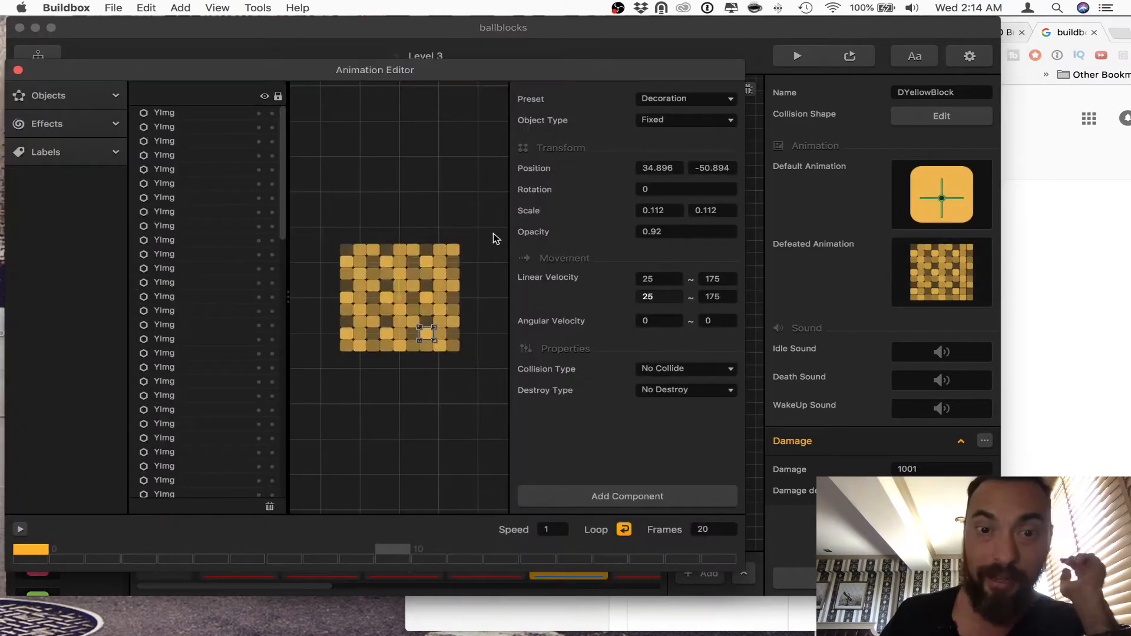
pyautogui.moveTo(493, 233); pyautogui.dragTo(324, 371)
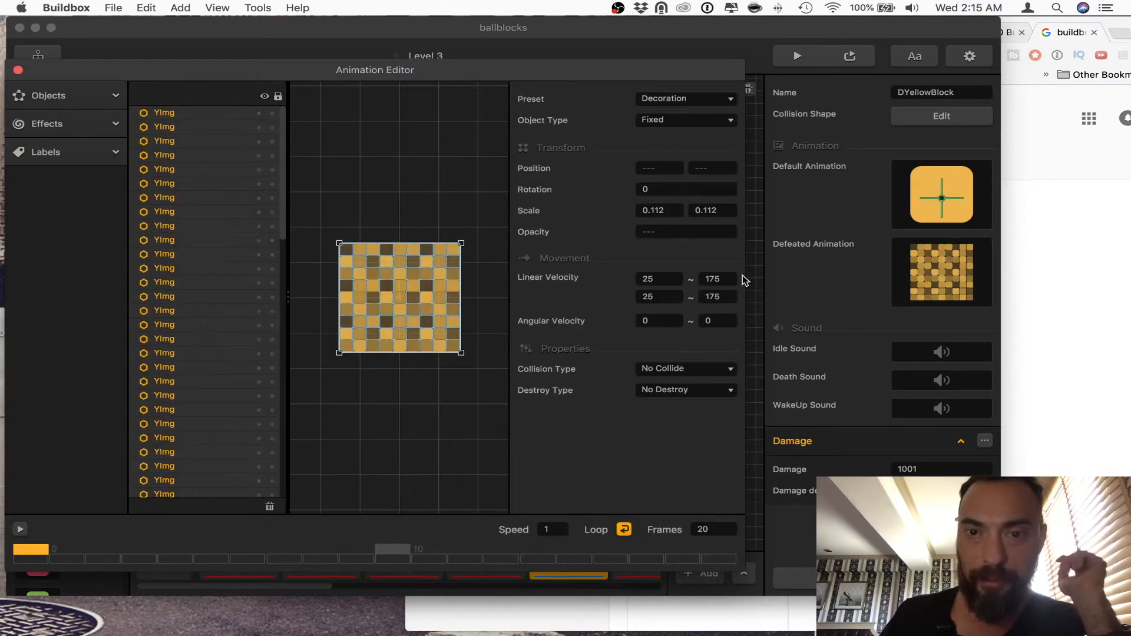
pyautogui.click(715, 278)
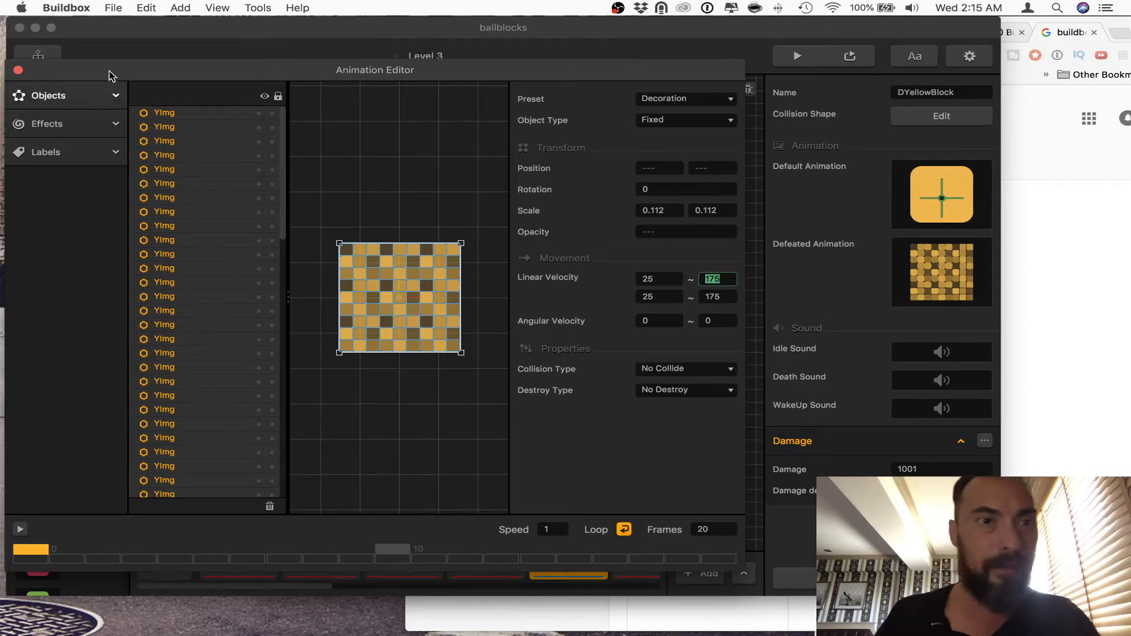
pyautogui.moveTo(111, 75); pyautogui.dragTo(262, 117)
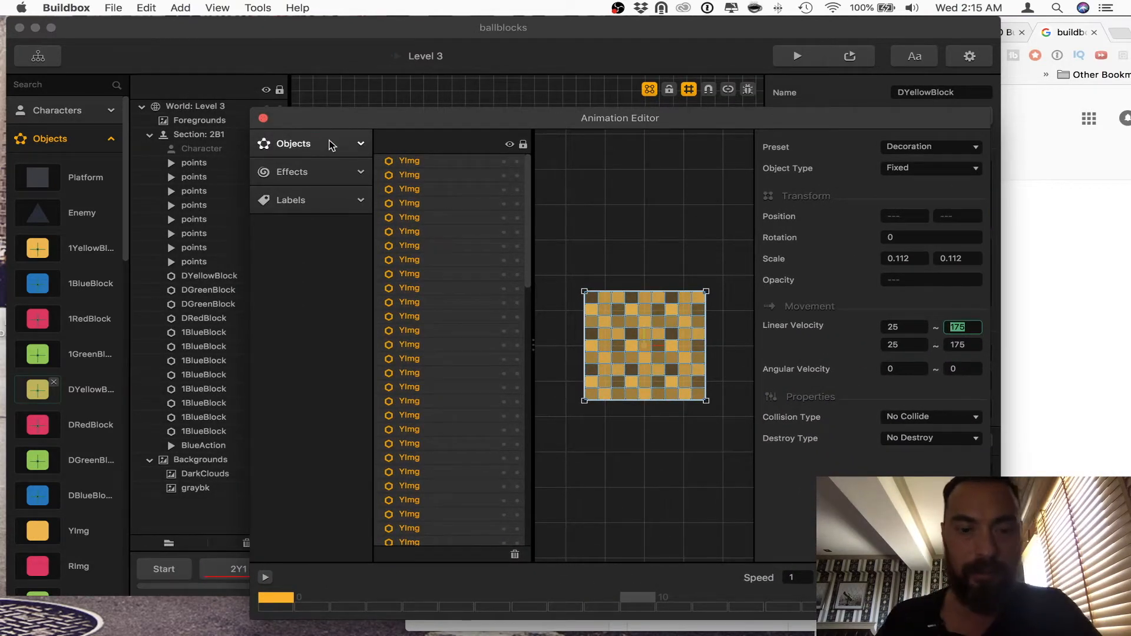
pyautogui.write('300')
pyautogui.press('Tab')
pyautogui.press('Tab')
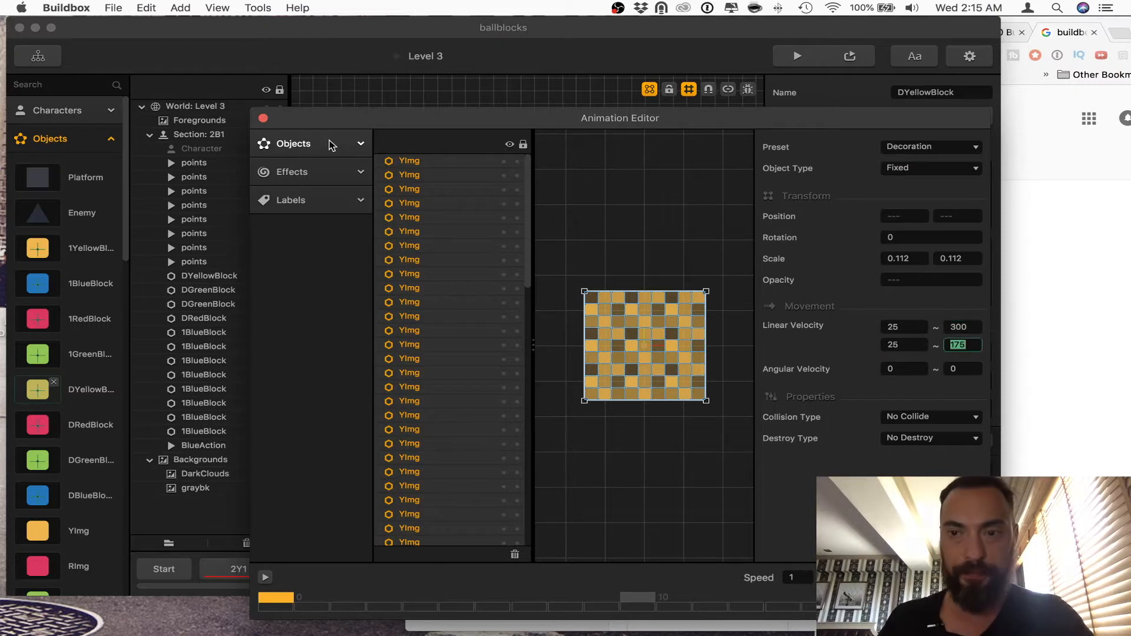
pyautogui.write('300')
pyautogui.press('Tab')
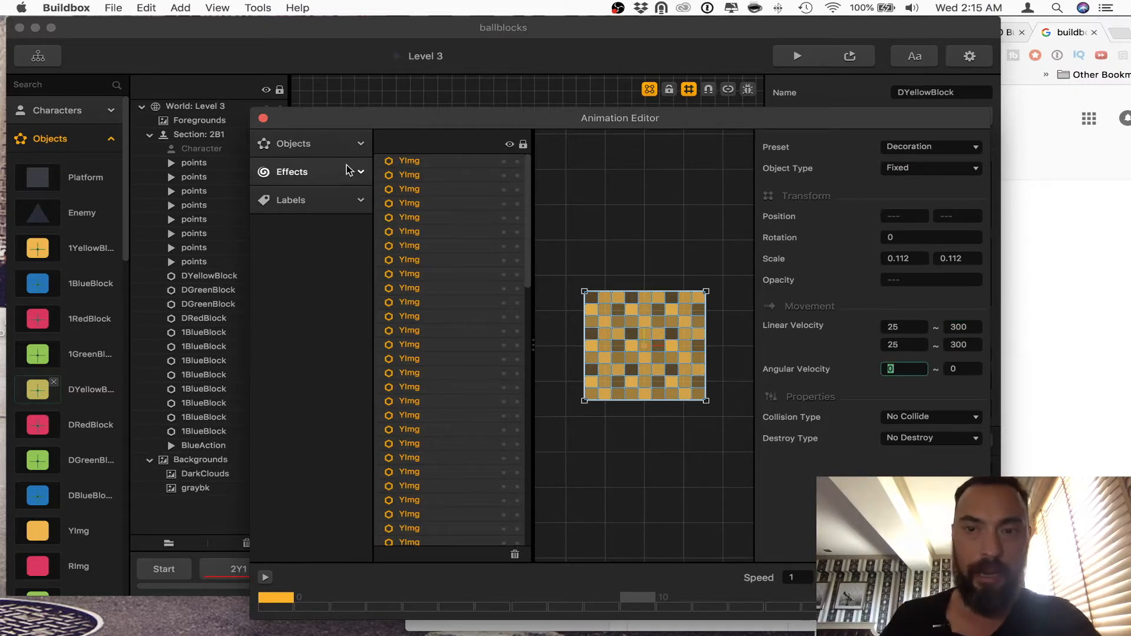
pyautogui.click(262, 118)
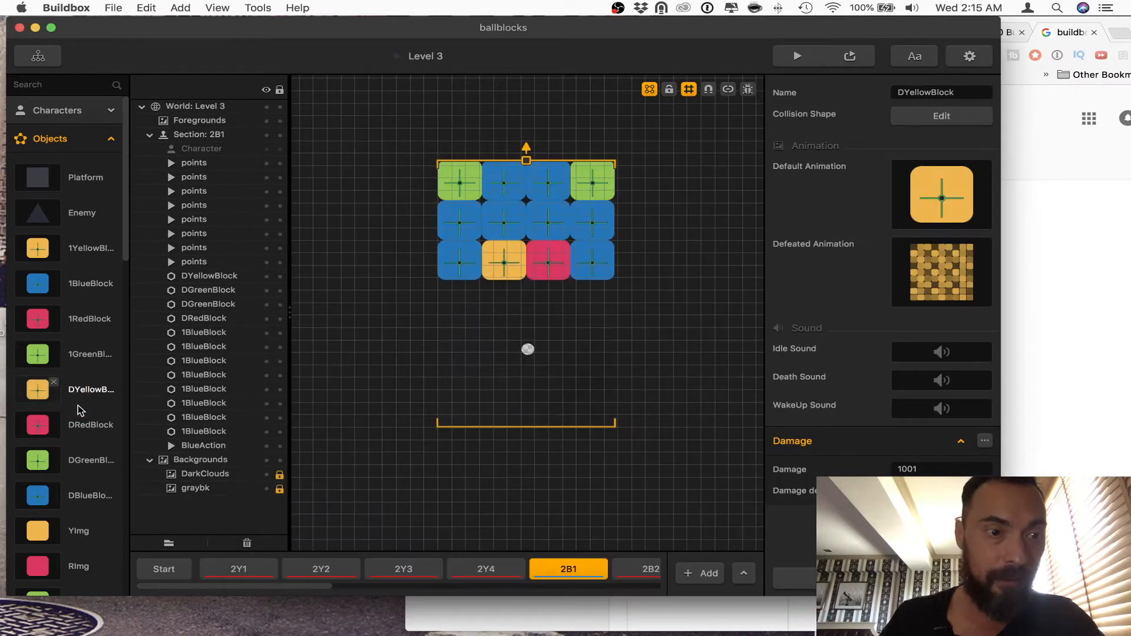
# Step: Set both maximum Linear Velocity values to 300 for all RImg pieces in DRedBlock's Defeated Animation and close the editor
pyautogui.click(83, 425)
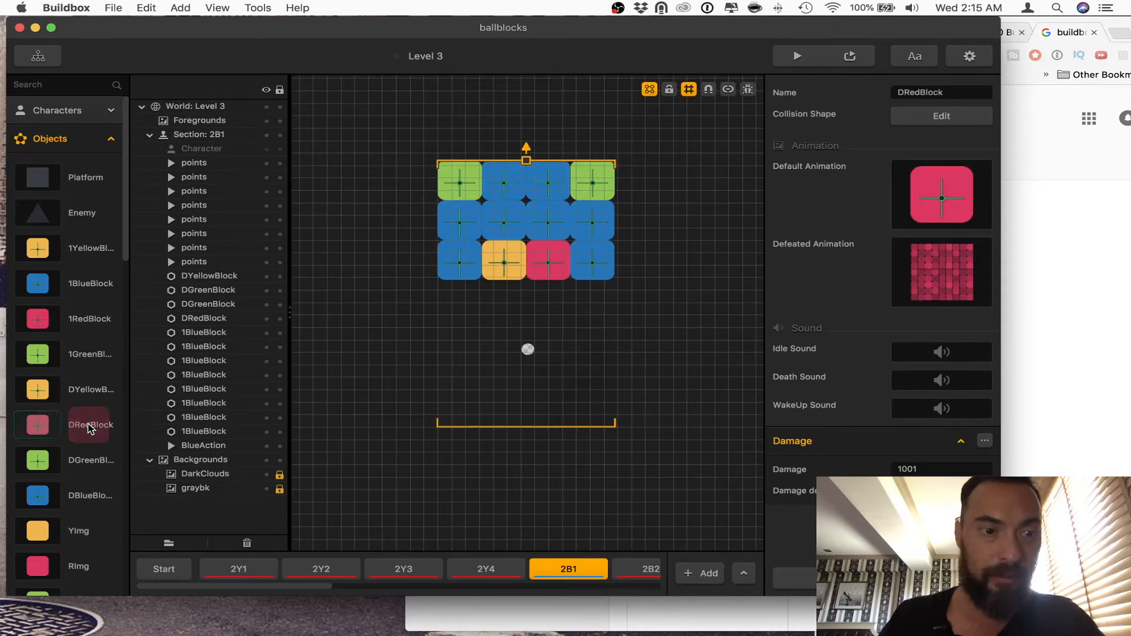
pyautogui.click(961, 248)
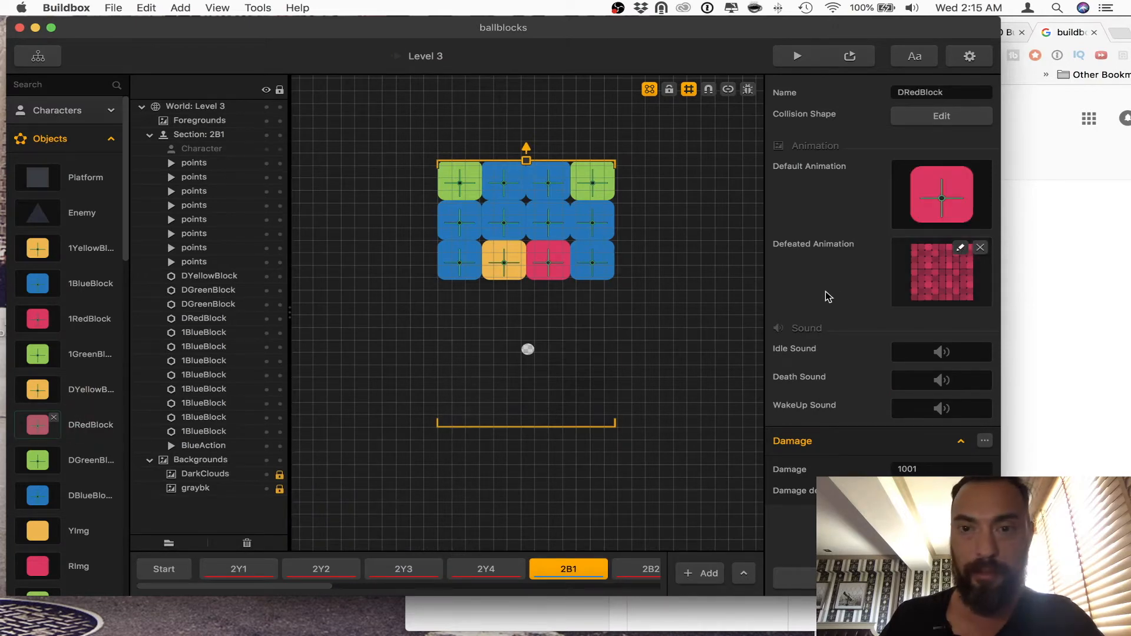
pyautogui.moveTo(725, 268); pyautogui.dragTo(574, 439)
pyautogui.doubleClick(956, 327)
pyautogui.write('3')
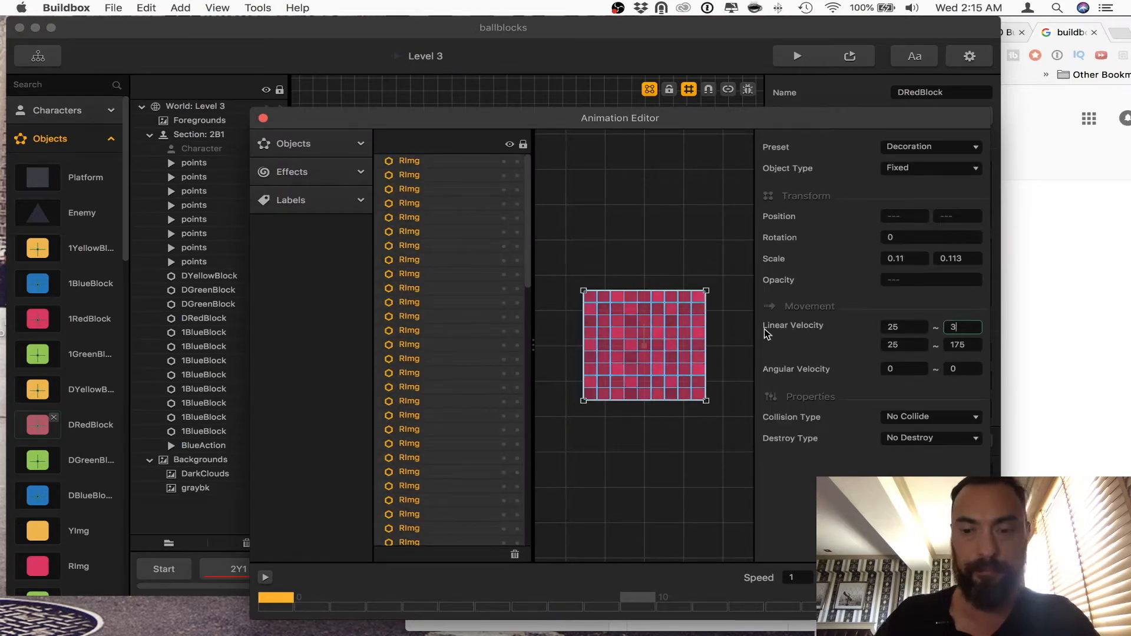
pyautogui.write('00')
pyautogui.press('Tab')
pyautogui.press('Tab')
pyautogui.write('30')
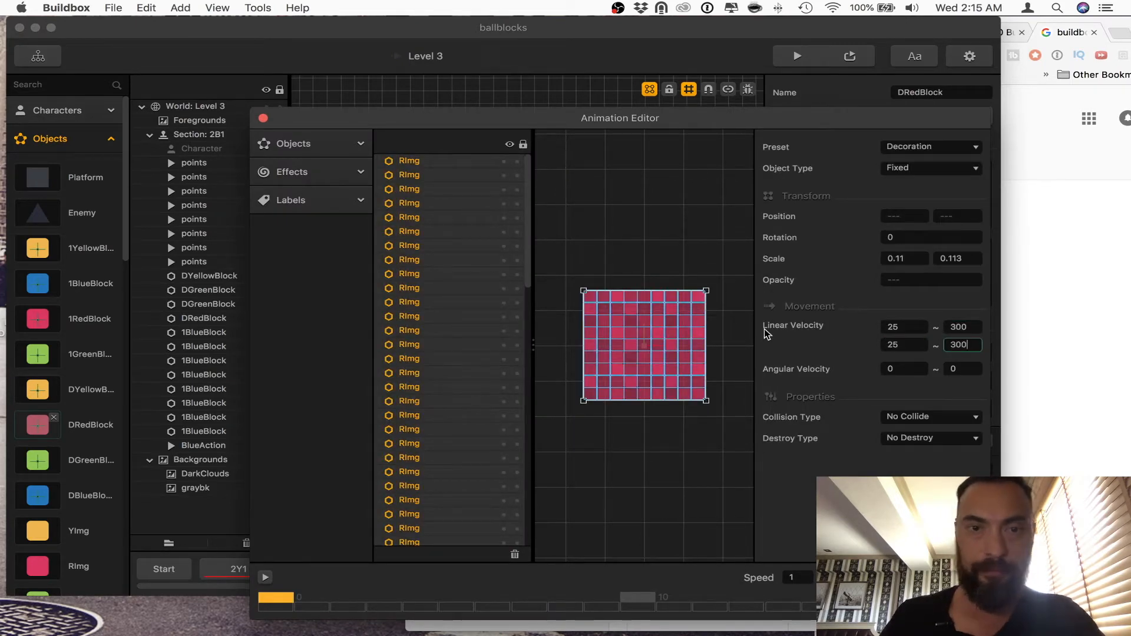
pyautogui.click(263, 119)
# Step: Set both maximum Linear Velocity values to 300 for all GImg pieces in DGreenBlock's Defeated Animation and close the editor
pyautogui.click(89, 462)
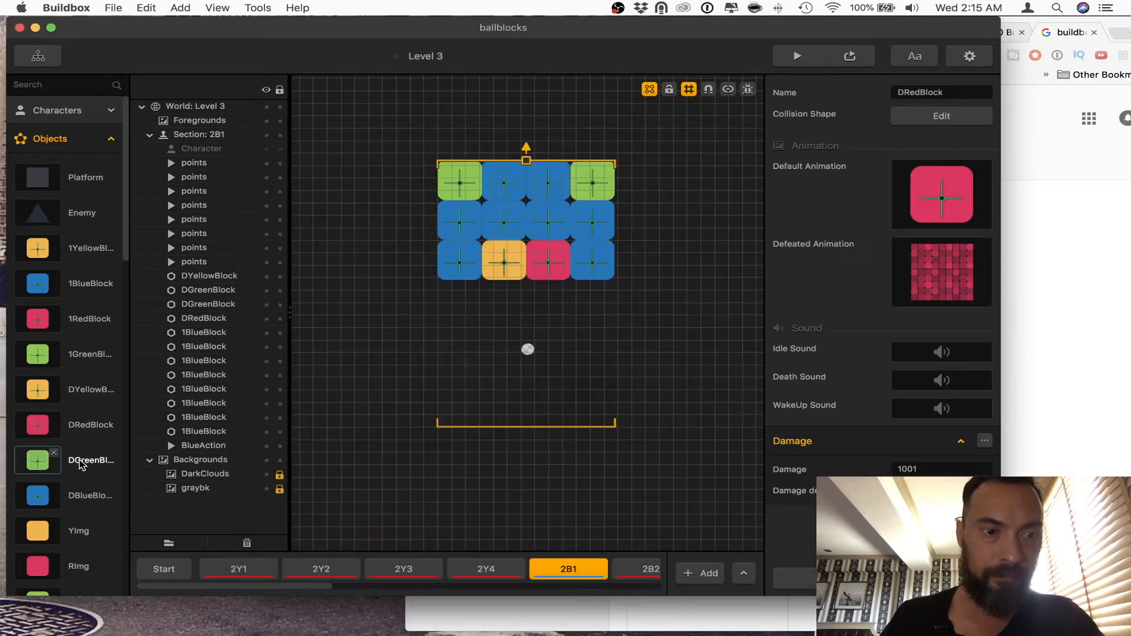
pyautogui.moveTo(960, 251)
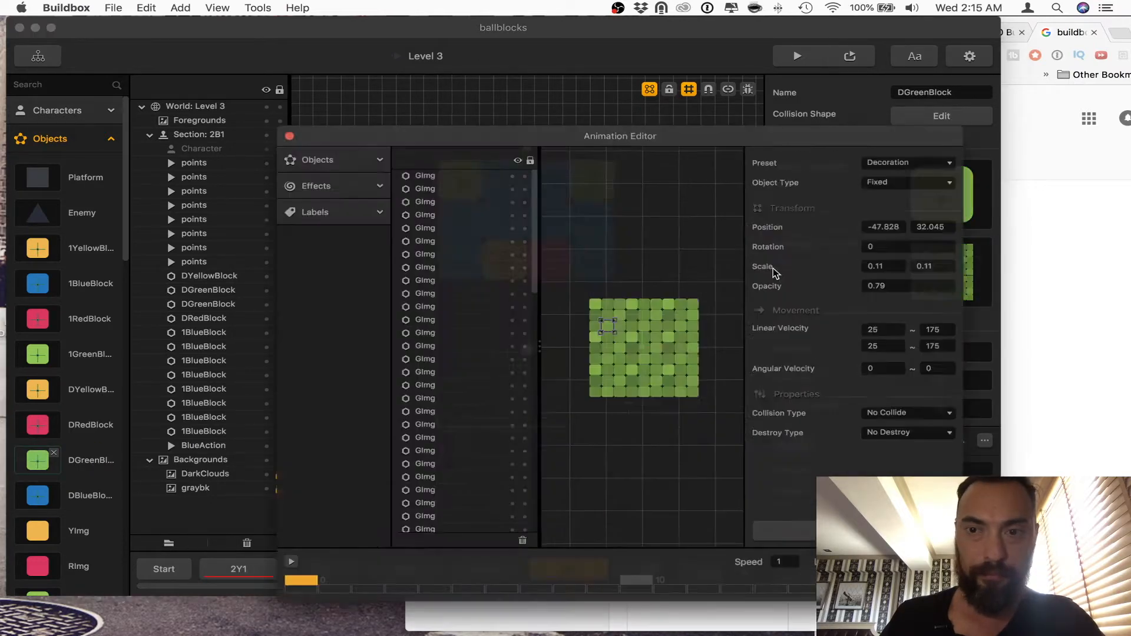
pyautogui.click(728, 280)
pyautogui.moveTo(728, 275); pyautogui.dragTo(572, 418)
pyautogui.click(971, 327)
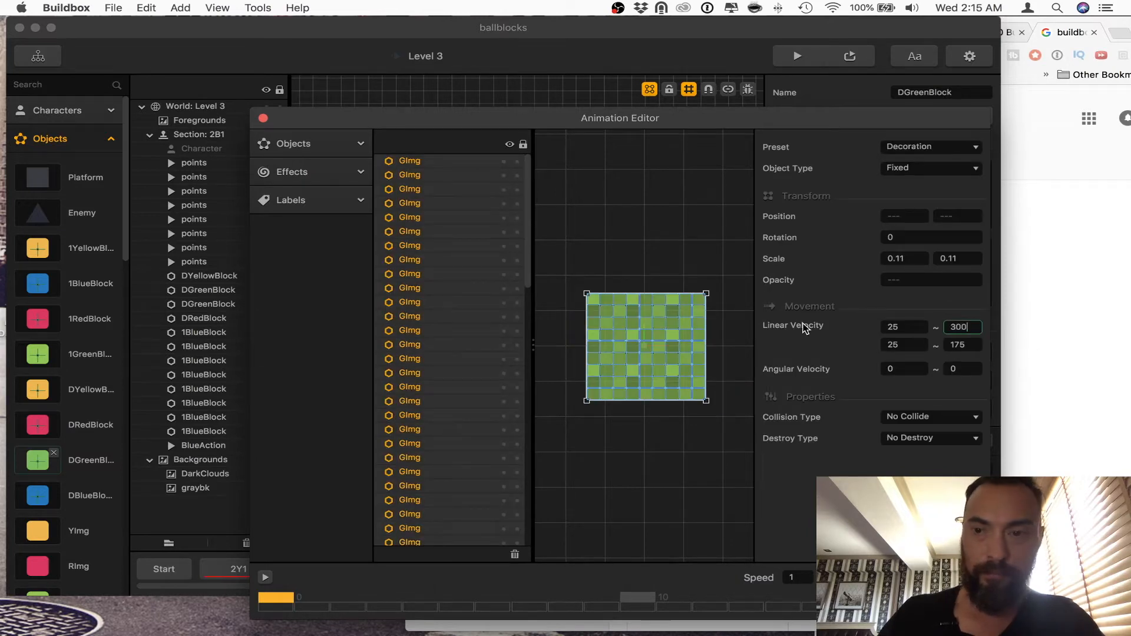
pyautogui.write('300')
pyautogui.press('Tab')
pyautogui.press('Tab')
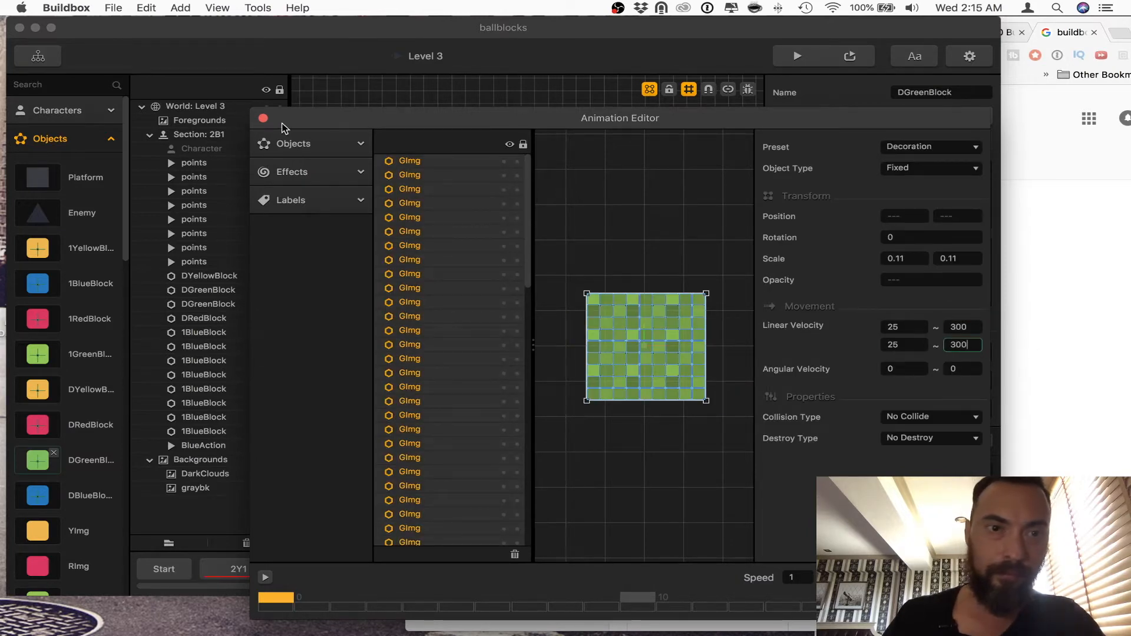
pyautogui.click(264, 119)
# Step: Set both maximum Linear Velocity values to 300 for all BImg pieces in DBlueBlock's Defeated Animation and recheck their shared values
pyautogui.click(68, 494)
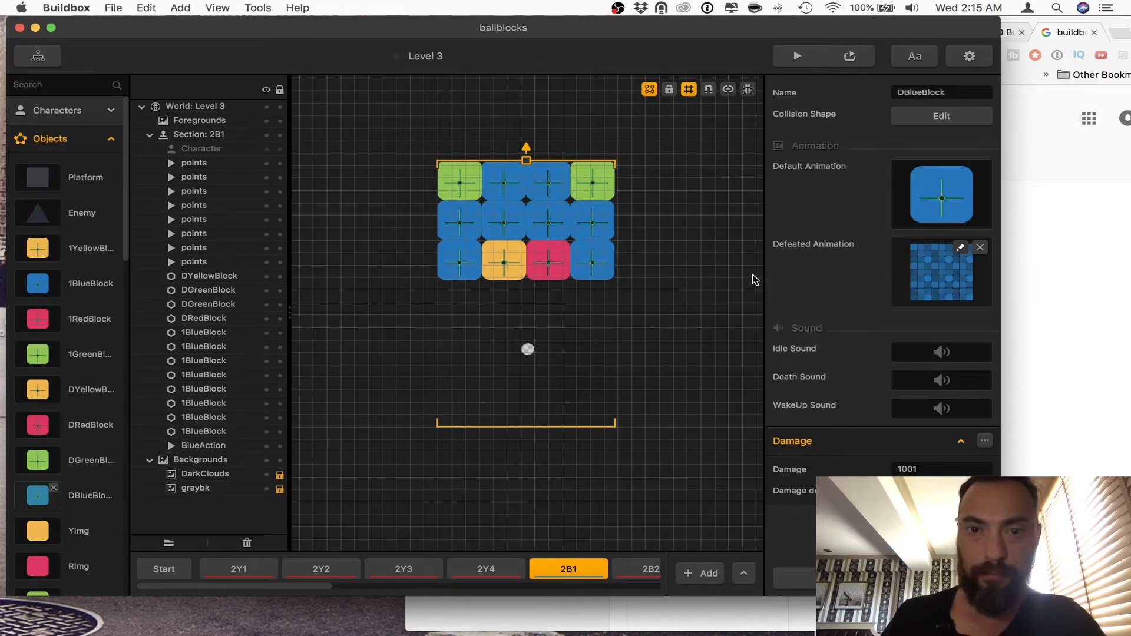
pyautogui.moveTo(726, 278); pyautogui.dragTo(558, 417)
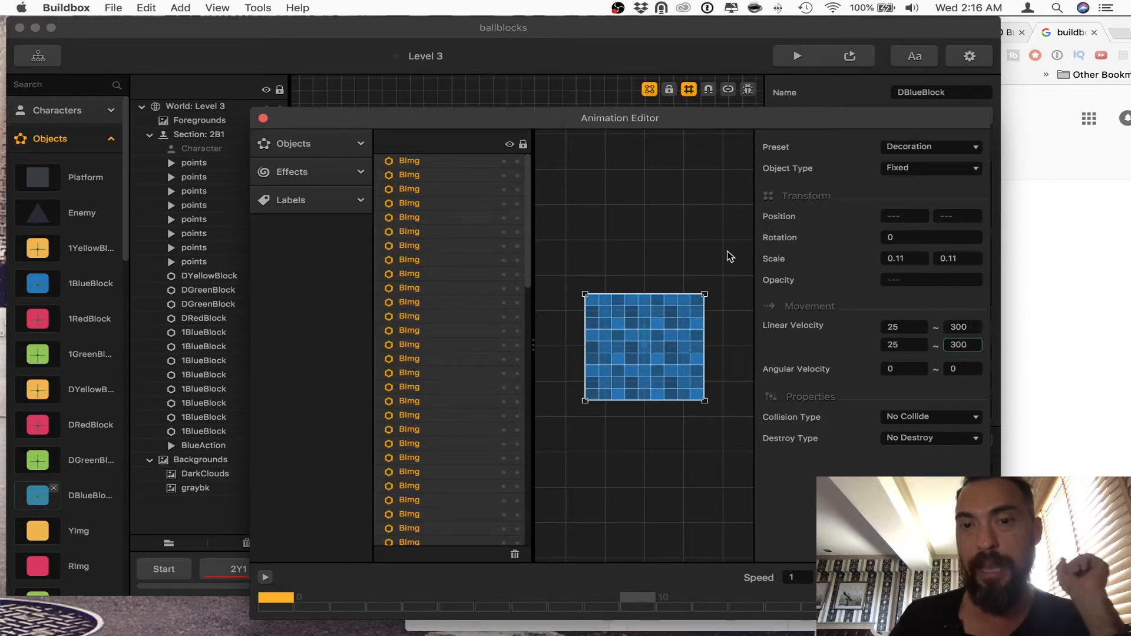
pyautogui.click(716, 236)
pyautogui.click(671, 327)
pyautogui.click(739, 268)
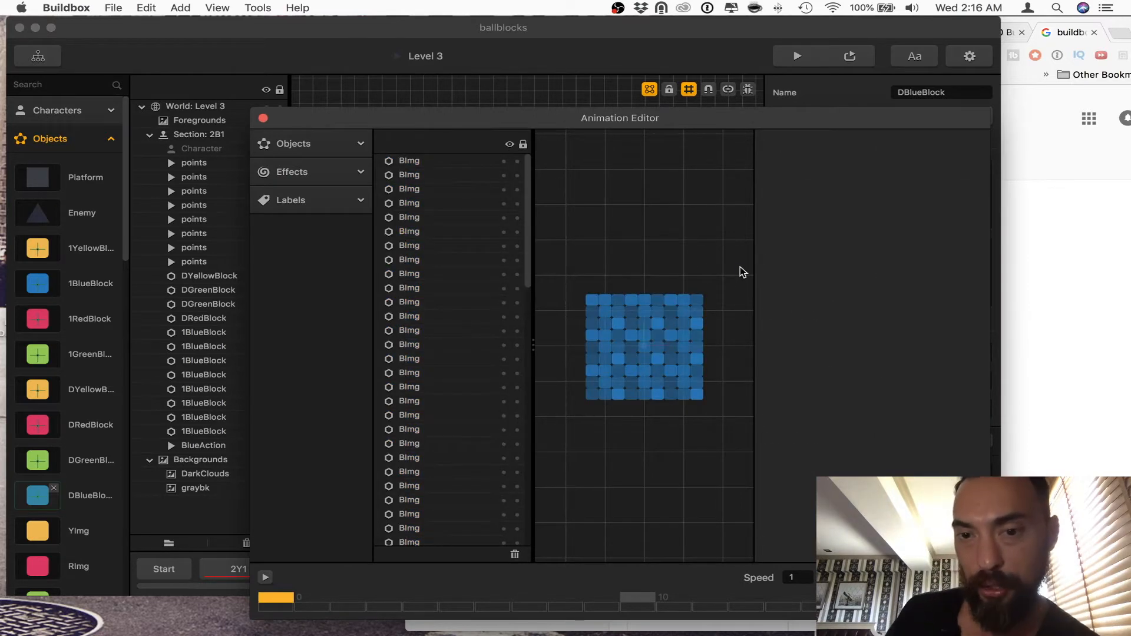
pyautogui.moveTo(740, 268); pyautogui.dragTo(541, 486)
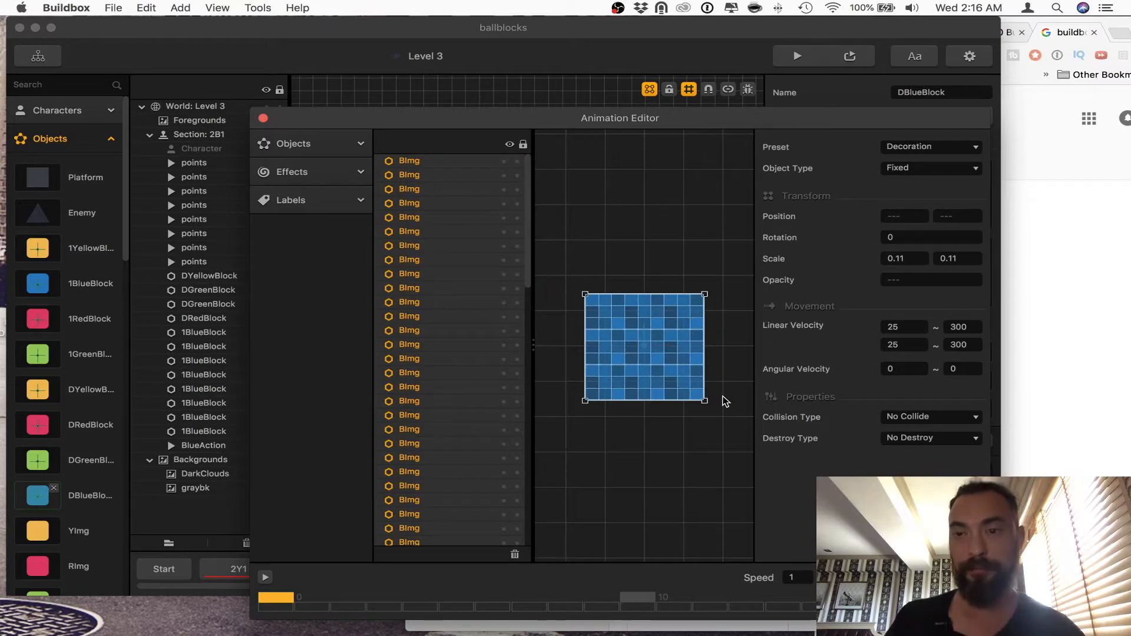
# Step: Set the second maximum Linear Velocity value of a single BImg piece in DBlueBlock's Defeated Animation to 150
pyautogui.click(727, 399)
pyautogui.click(684, 349)
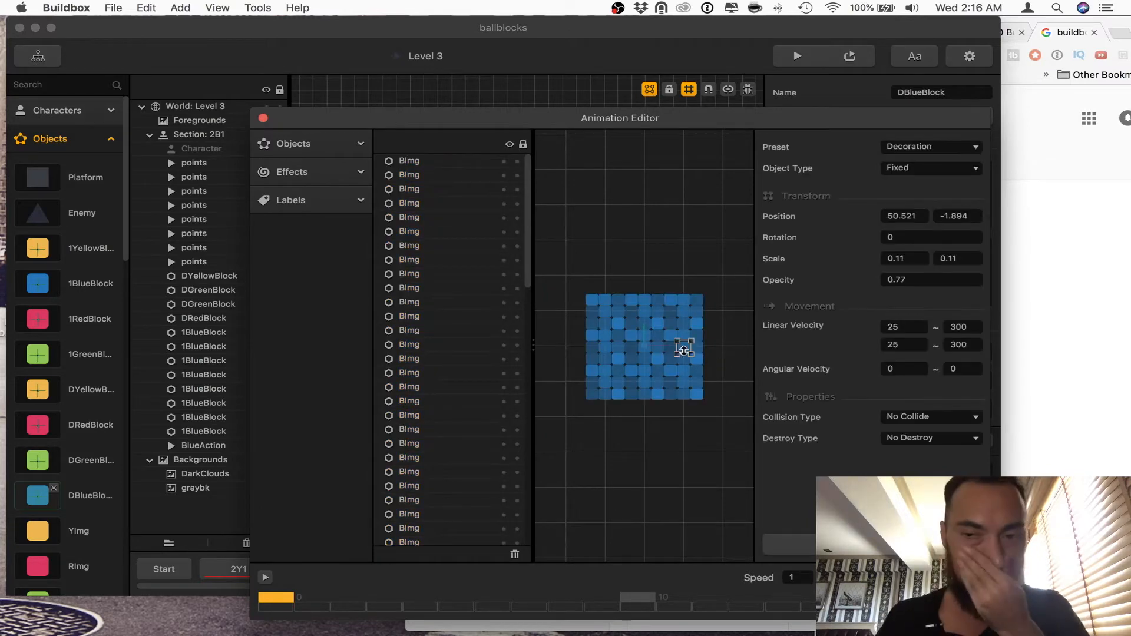
pyautogui.write('0')
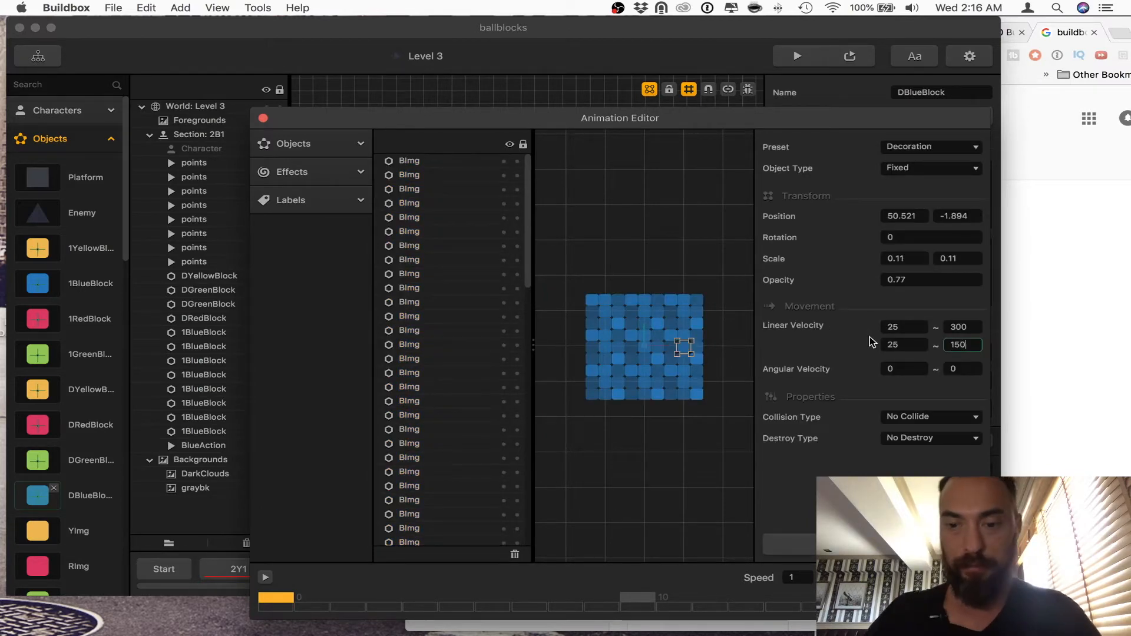
# Step: Select all BImg pieces, set their second maximum Linear Velocity value to 300, and close the Animation Editor
pyautogui.click(711, 245)
pyautogui.moveTo(725, 266); pyautogui.dragTo(578, 415)
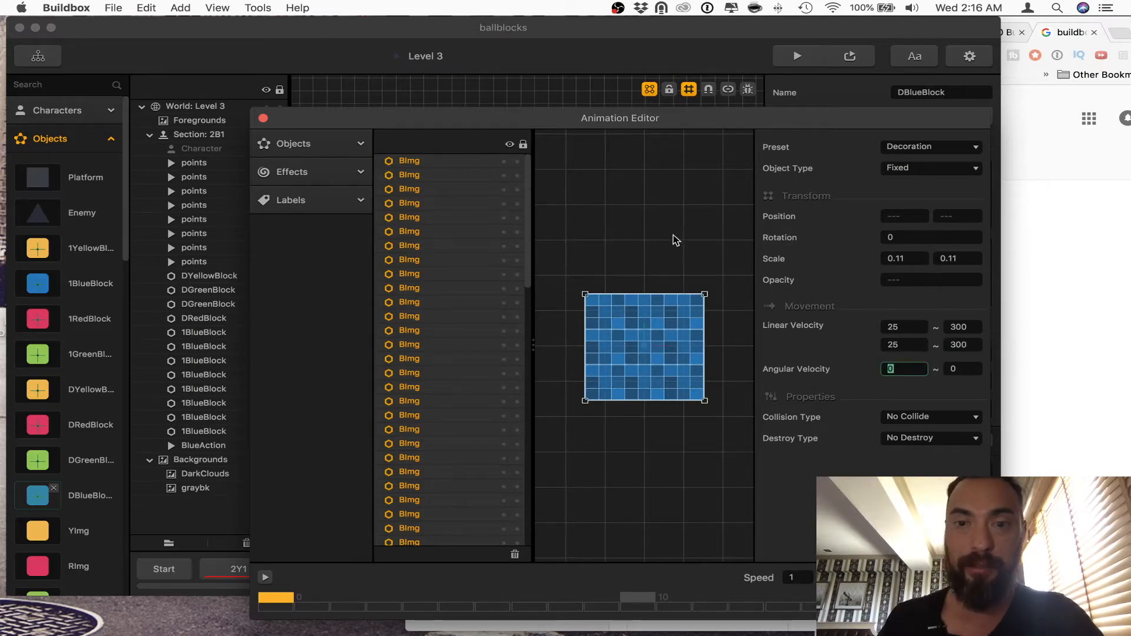
pyautogui.click(262, 118)
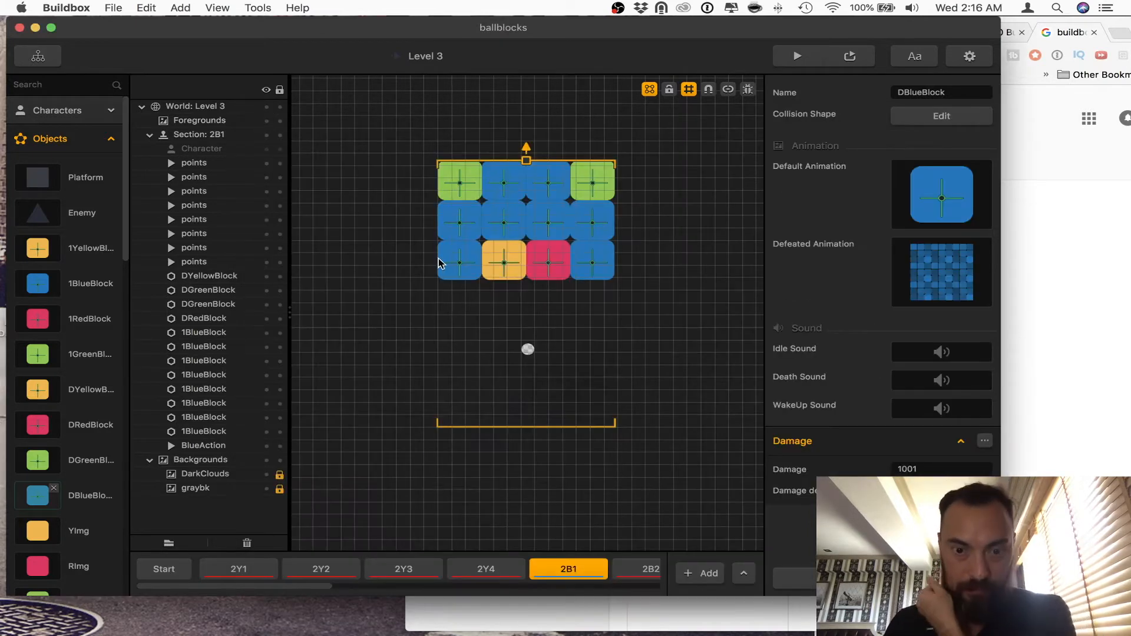
# Step: Check the distances of sections 2B1 and 2B2, and play-test section 2R1 in the preview before closing it
pyautogui.click(587, 573)
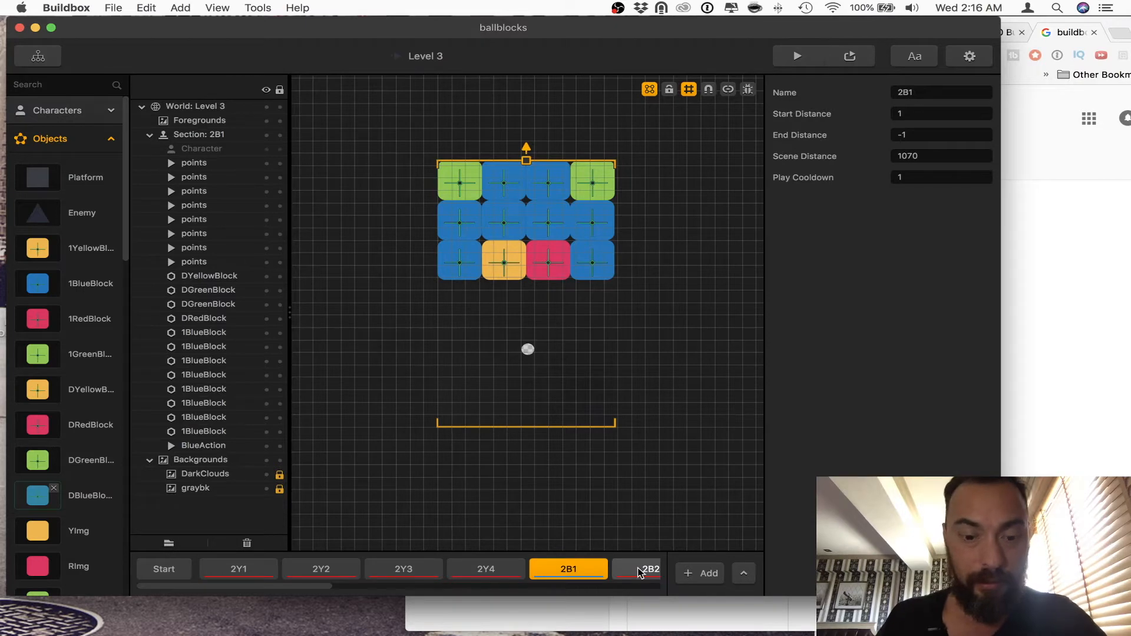
pyautogui.click(641, 571)
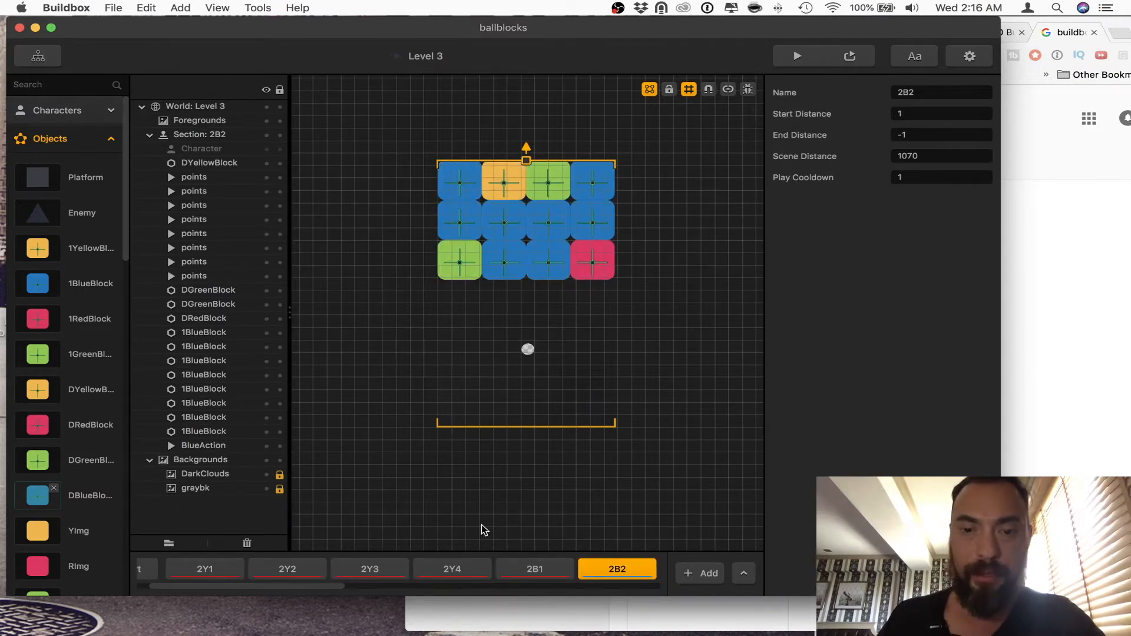
pyautogui.hscroll(5, 480, 570)
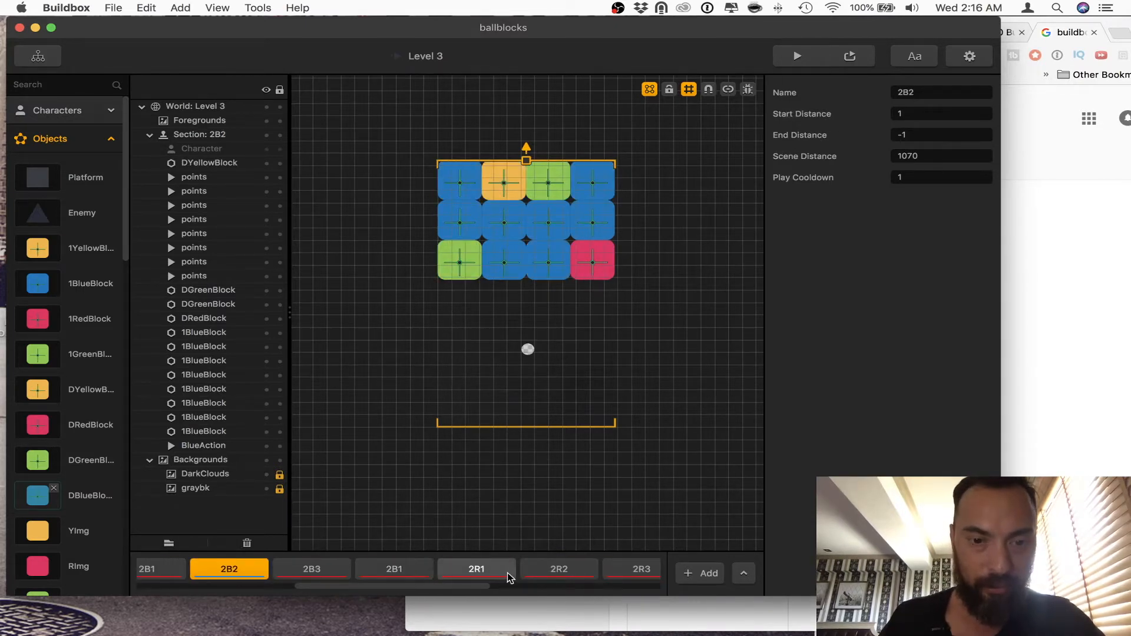
pyautogui.click(497, 570)
pyautogui.click(802, 56)
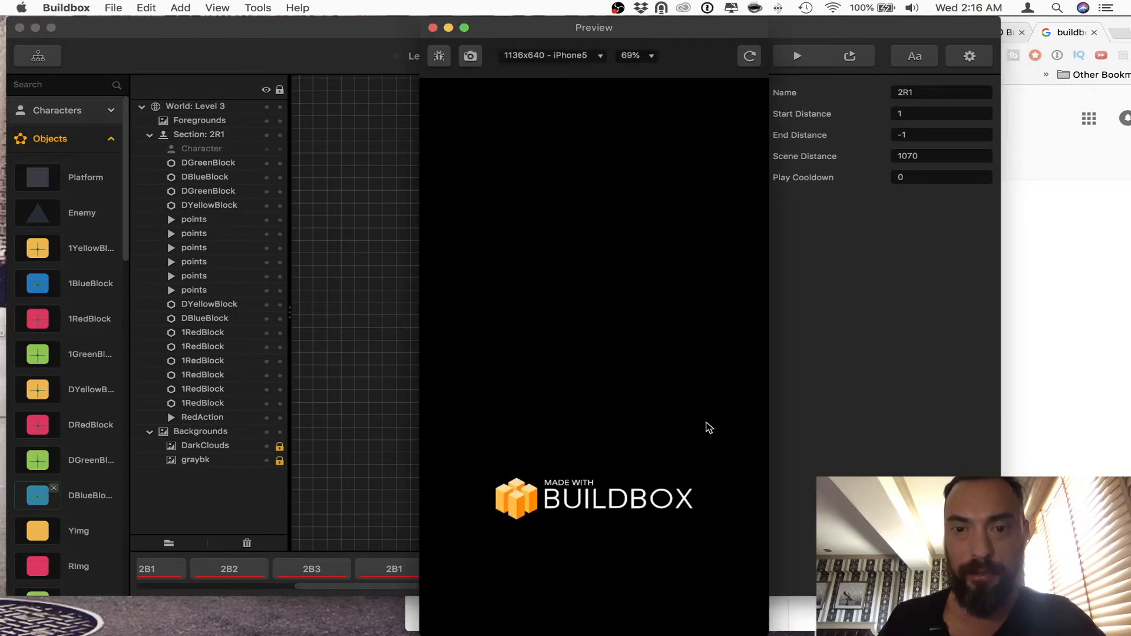
pyautogui.click(648, 499)
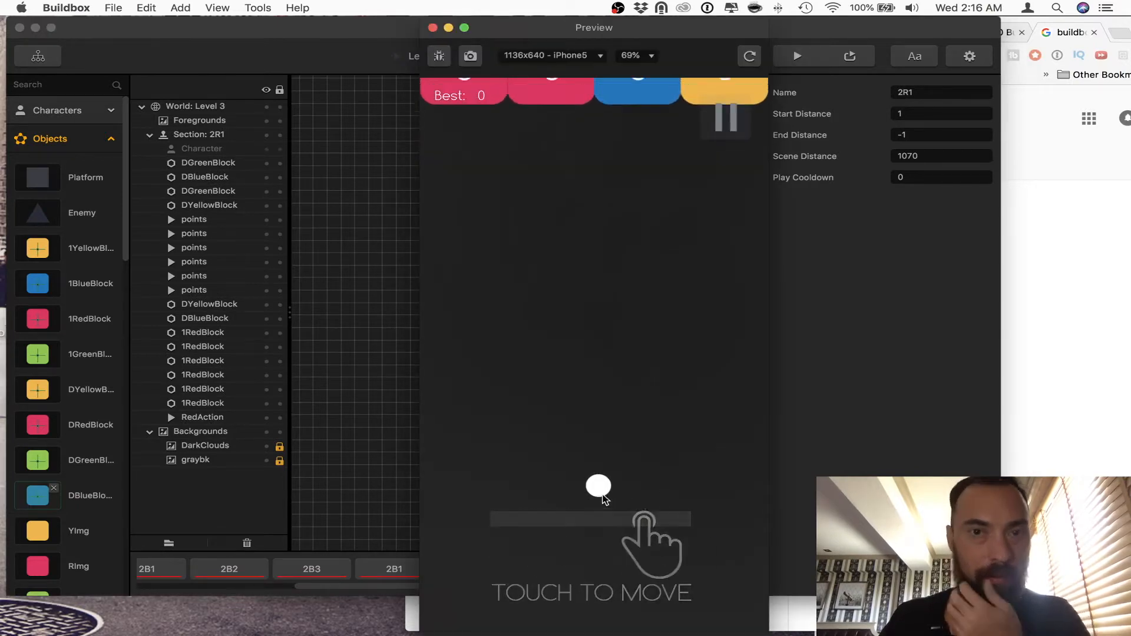
pyautogui.moveTo(604, 498)
pyautogui.mouseDown()
pyautogui.moveTo(530, 501)
pyautogui.moveTo(657, 488)
pyautogui.mouseUp()
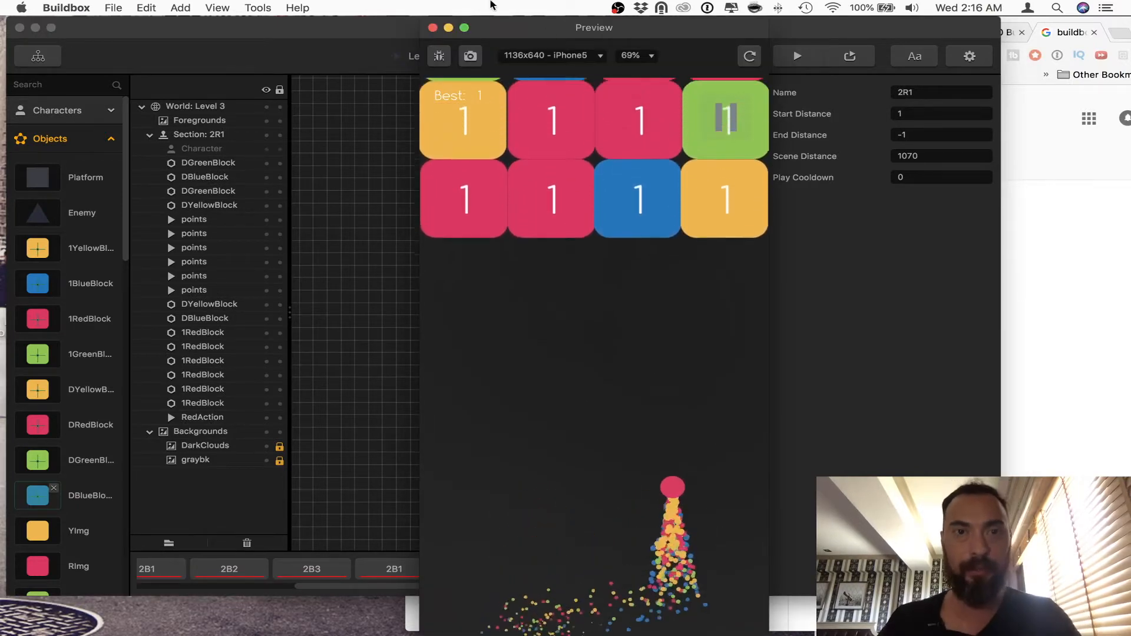
pyautogui.click(432, 27)
# Step: Examine the placement of RedAction, a 1RedBlock and each points action in section 2R1
pyautogui.moveTo(345, 301); pyautogui.dragTo(666, 437)
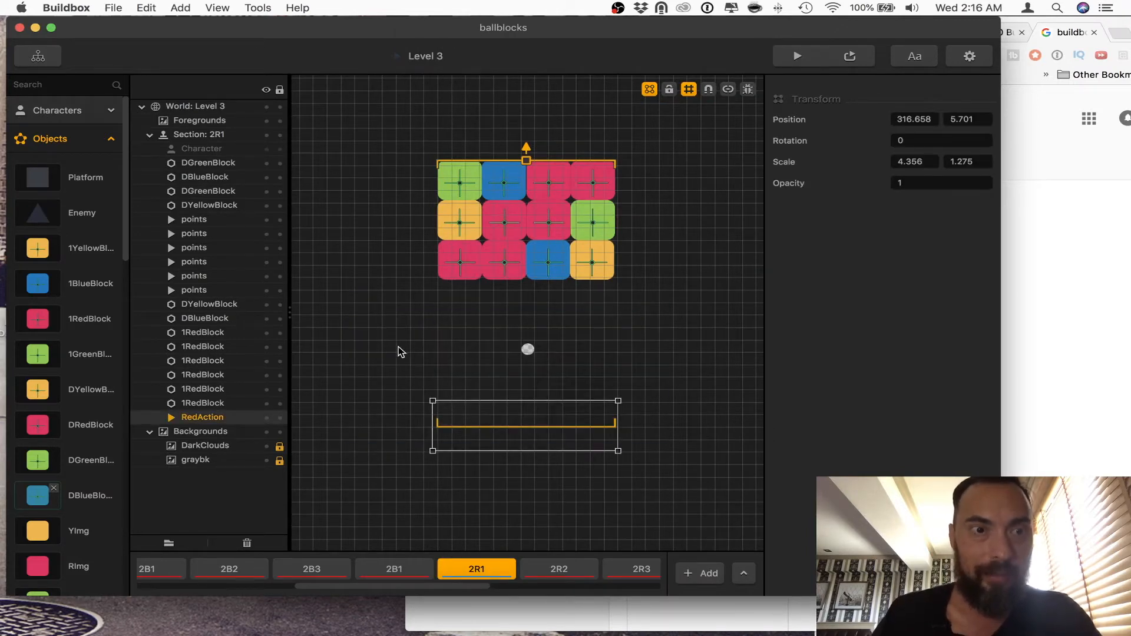
pyautogui.click(418, 346)
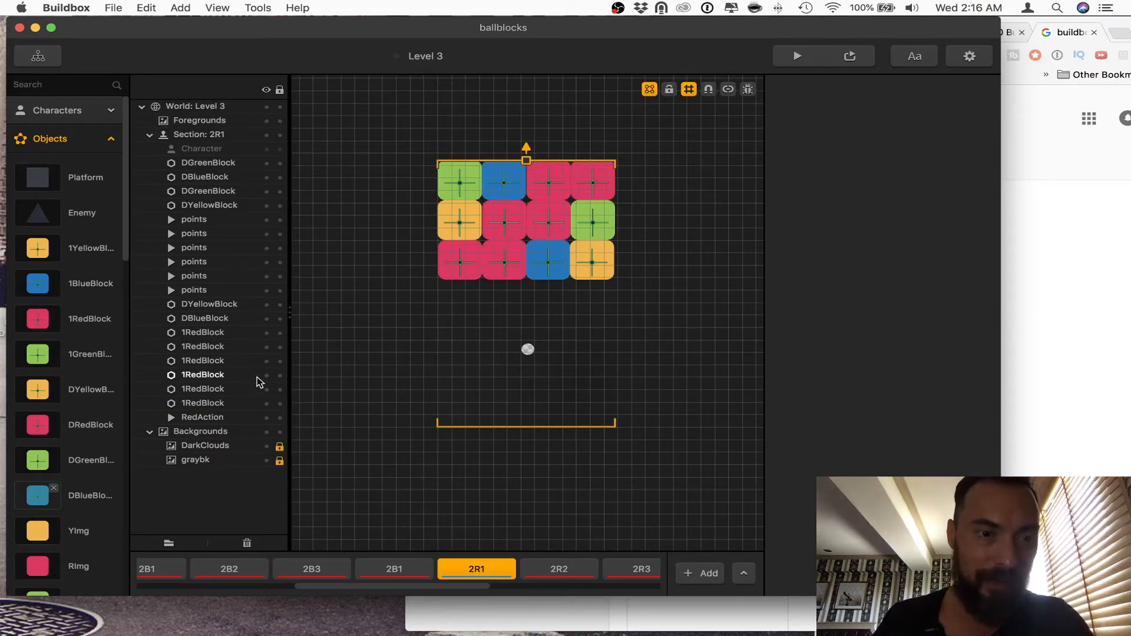
pyautogui.click(224, 416)
pyautogui.click(226, 403)
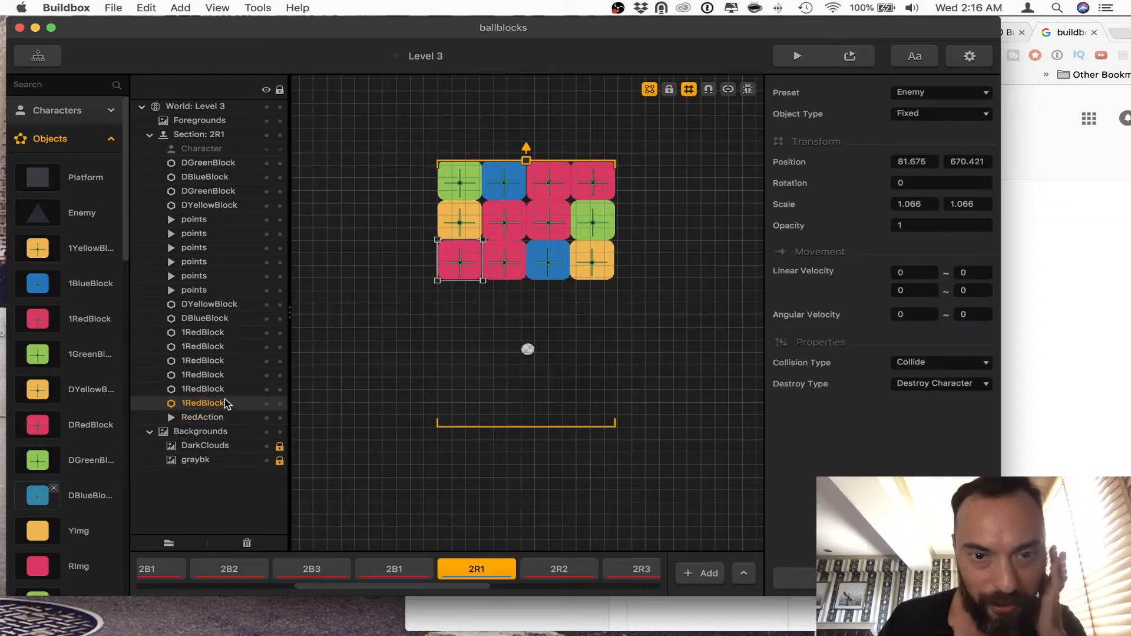
pyautogui.click(228, 290)
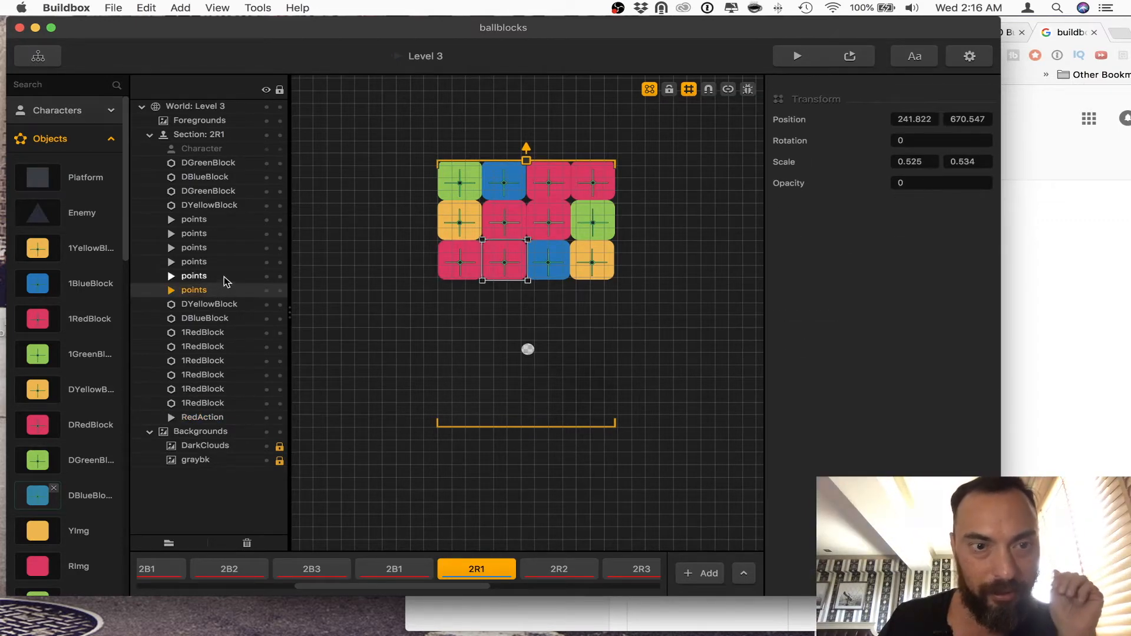
pyautogui.click(224, 276)
pyautogui.click(224, 263)
pyautogui.click(223, 249)
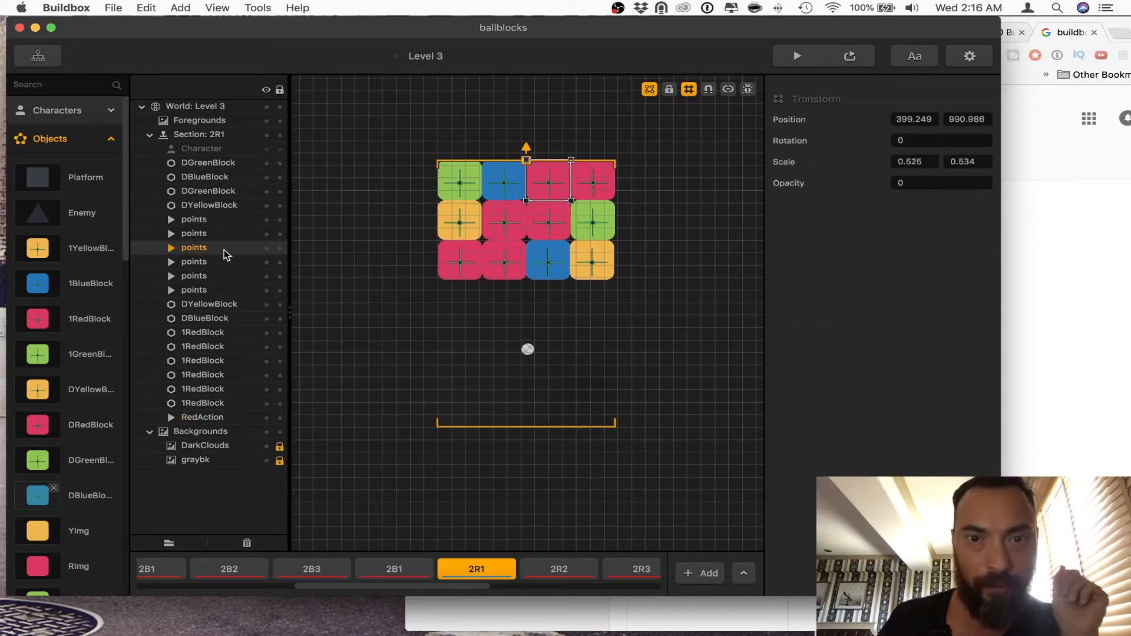
pyautogui.click(224, 236)
pyautogui.click(226, 221)
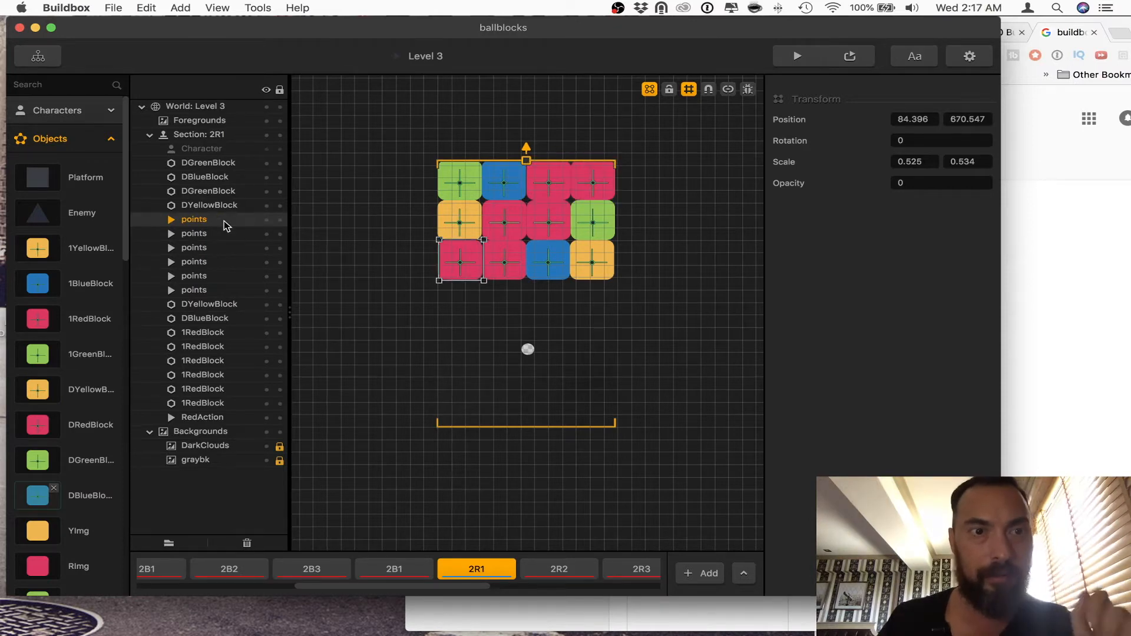
pyautogui.scroll(1, 422, 321)
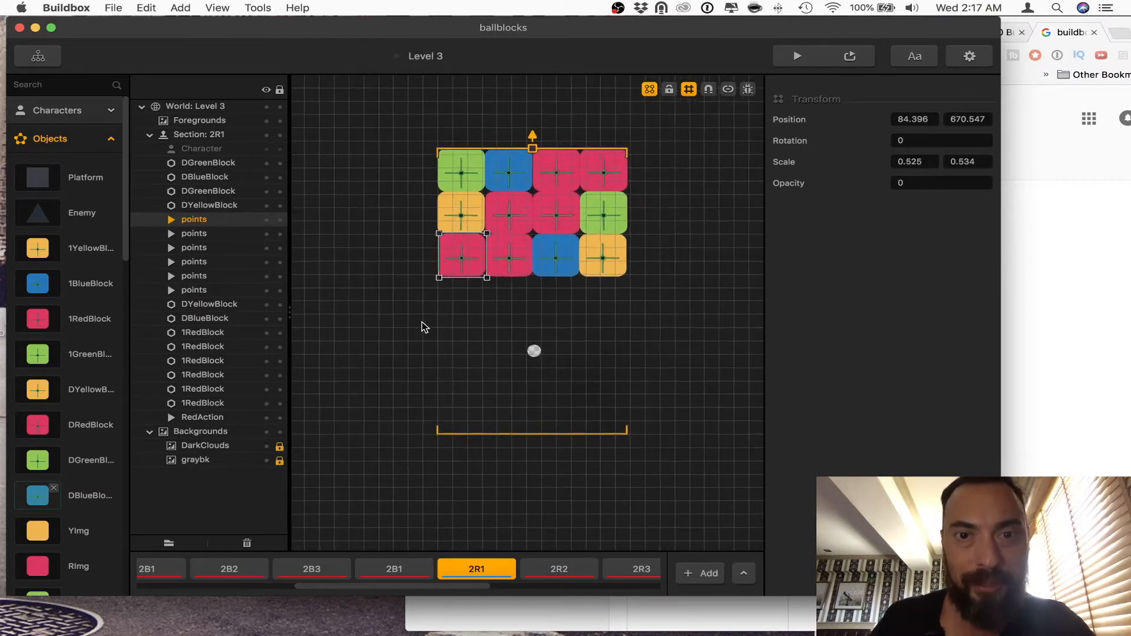
pyautogui.scroll(-2, 422, 322)
# Step: Activate debug mode in the scene, start play-testing section 2R1, and turn on the preview's debug display
pyautogui.click(746, 89)
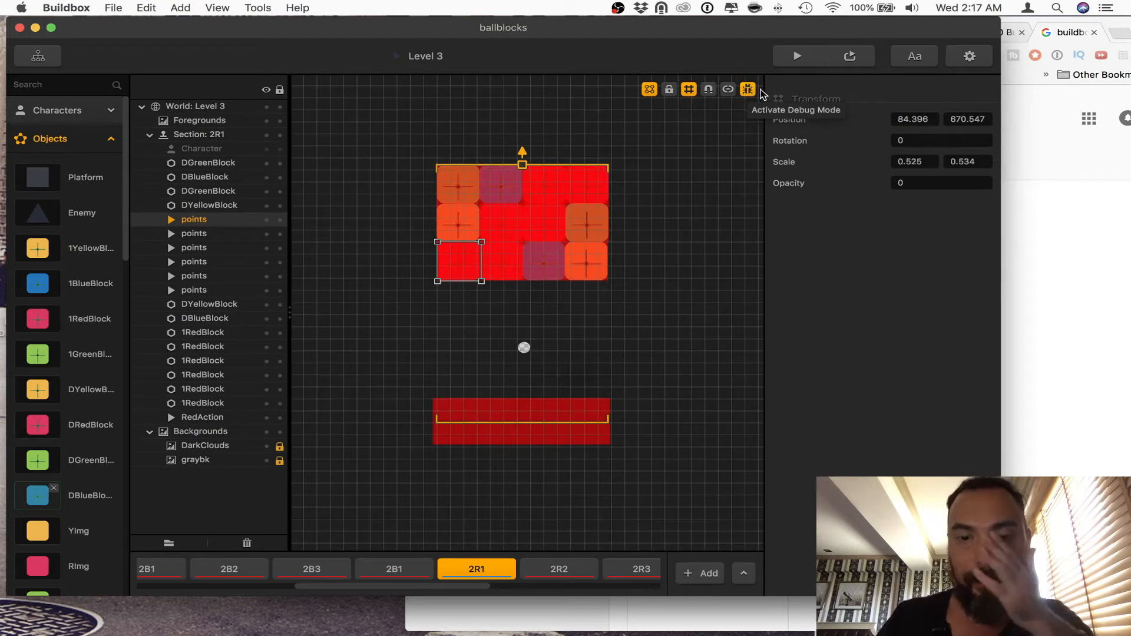
pyautogui.click(796, 56)
pyautogui.click(575, 499)
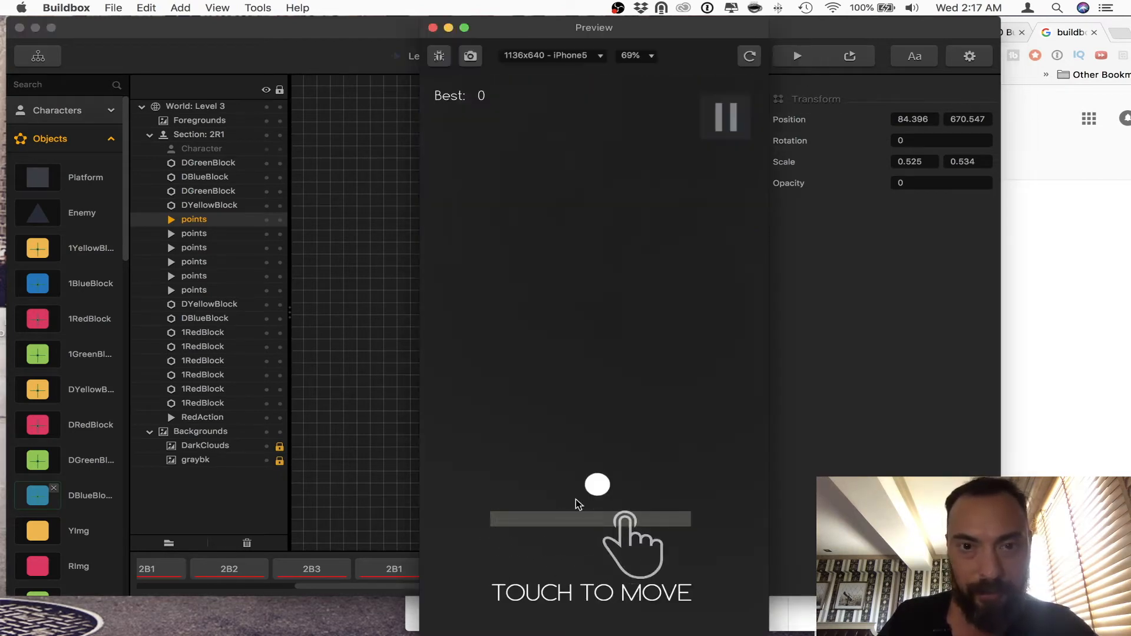
pyautogui.moveTo(598, 516); pyautogui.dragTo(554, 518)
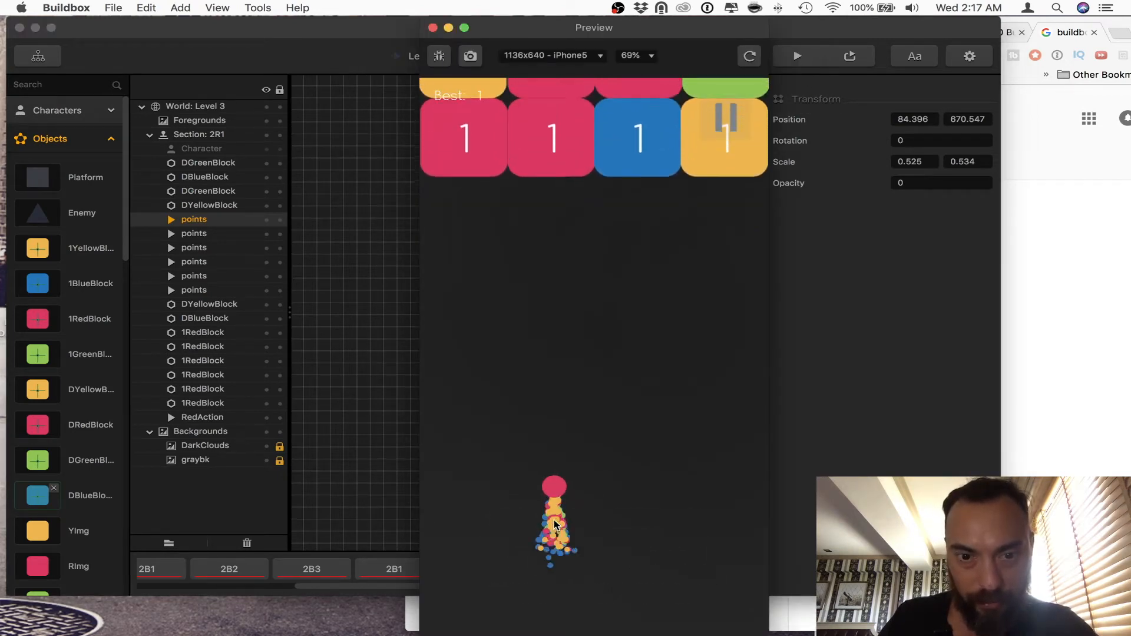
pyautogui.click(438, 55)
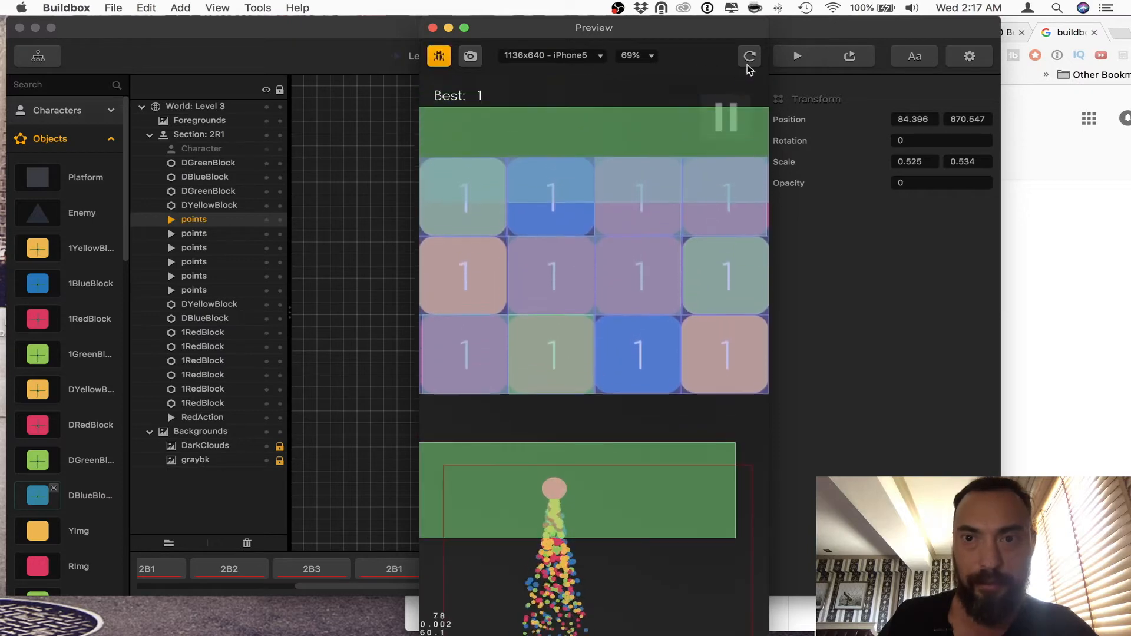
# Step: Restart the preview, play-test section 2R1 with collision shapes displayed, and close the preview
pyautogui.click(749, 56)
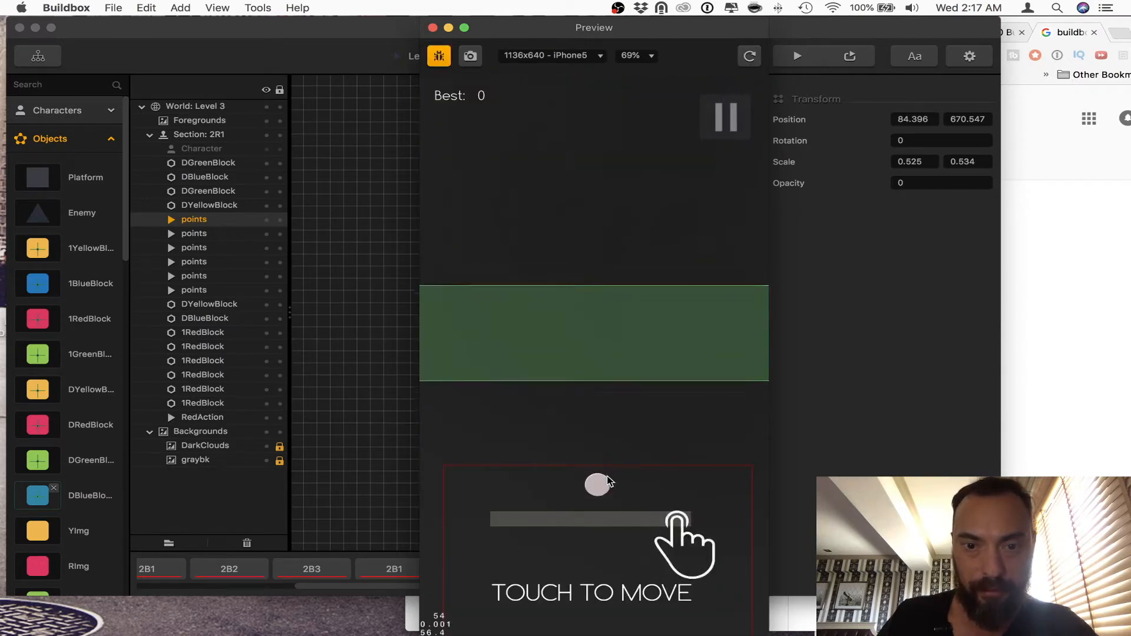
pyautogui.moveTo(594, 488)
pyautogui.mouseDown()
pyautogui.moveTo(686, 506)
pyautogui.moveTo(569, 496)
pyautogui.moveTo(655, 496)
pyautogui.moveTo(582, 499)
pyautogui.mouseUp()
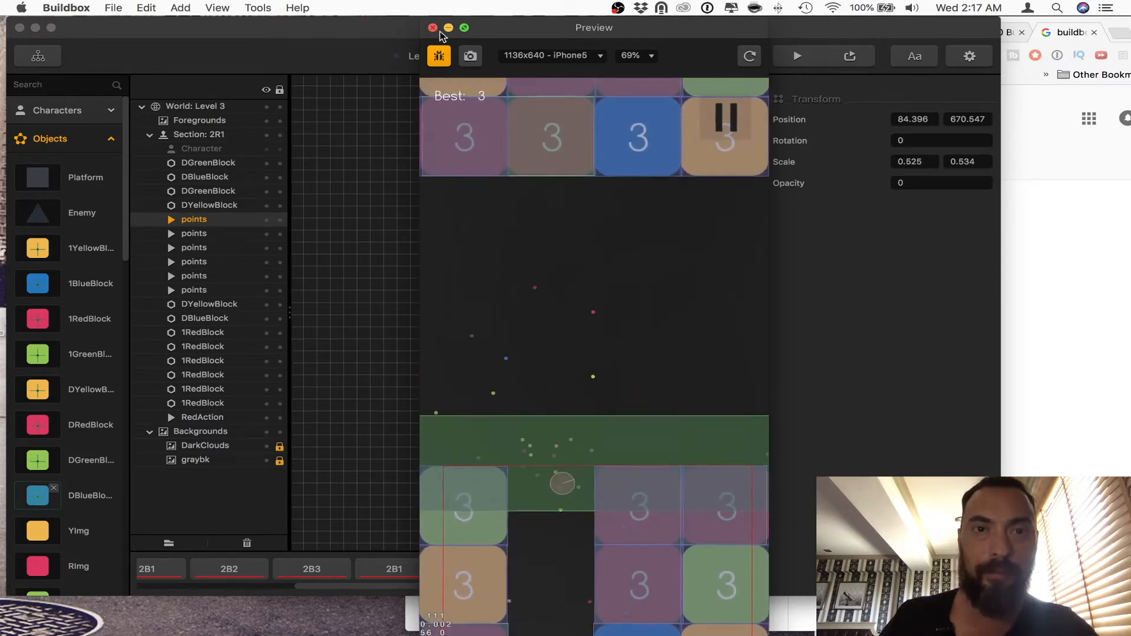
pyautogui.click(633, 442)
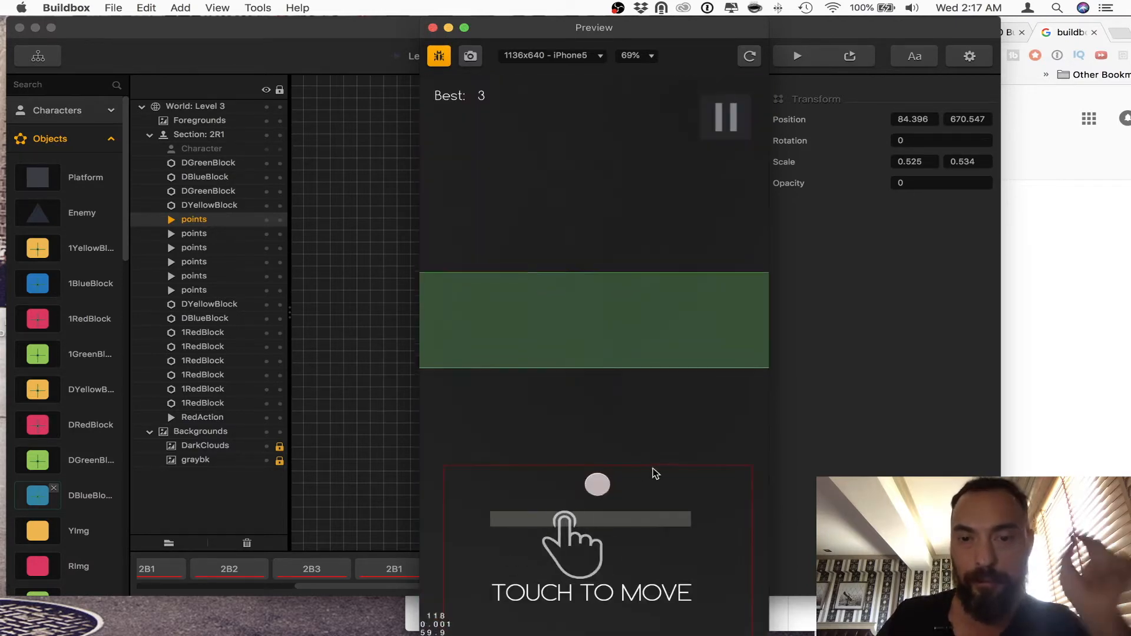
pyautogui.click(626, 498)
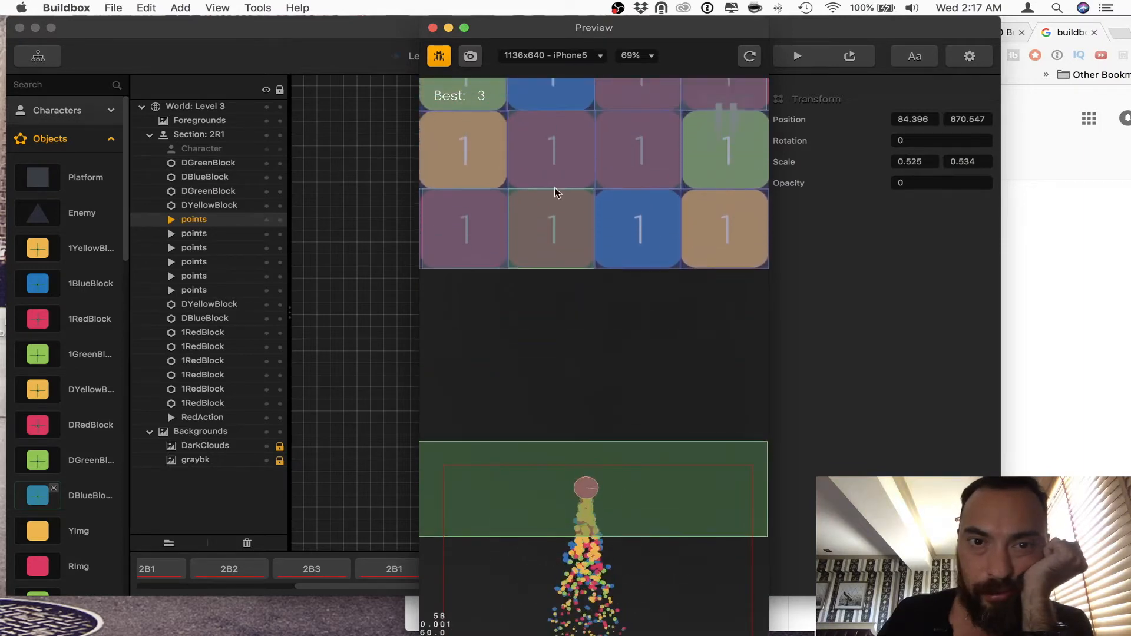
pyautogui.click(432, 28)
# Step: Review the settings of RedAction, BlueAction and YellowAction, and look over the layout of section 2R2
pyautogui.click(492, 412)
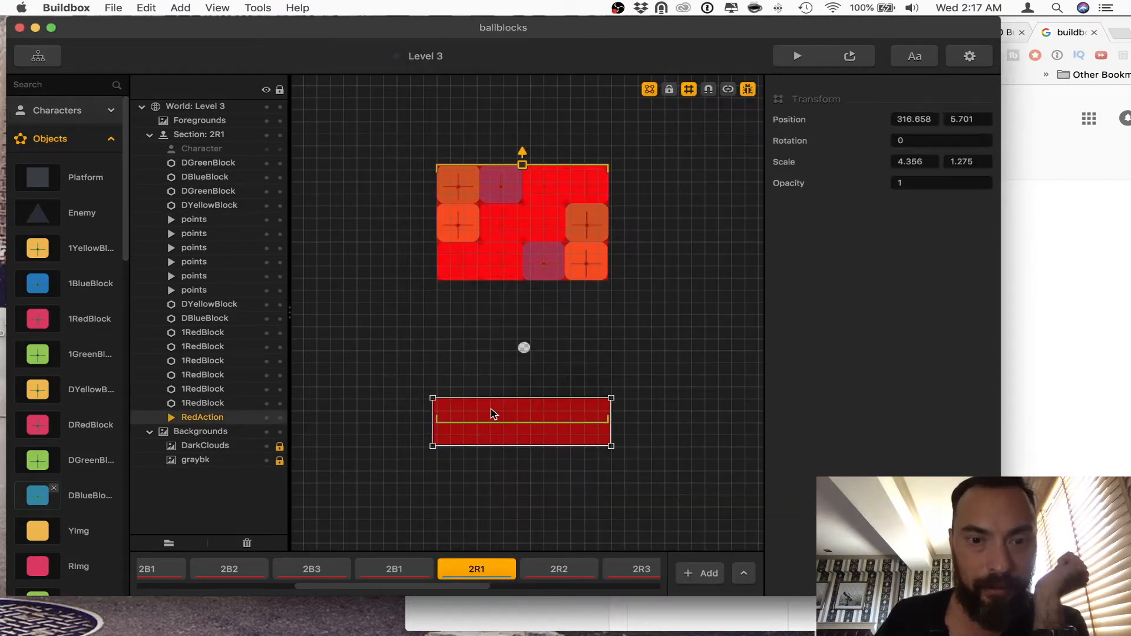
pyautogui.scroll(-5, 101, 407)
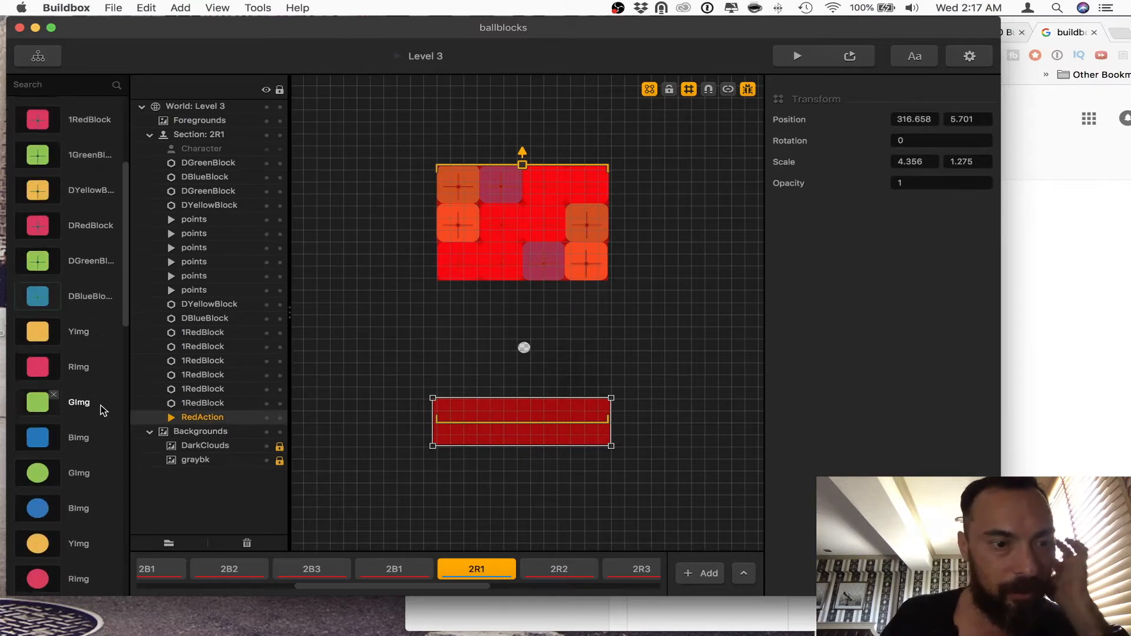
pyautogui.scroll(5, 101, 397)
pyautogui.click(104, 140)
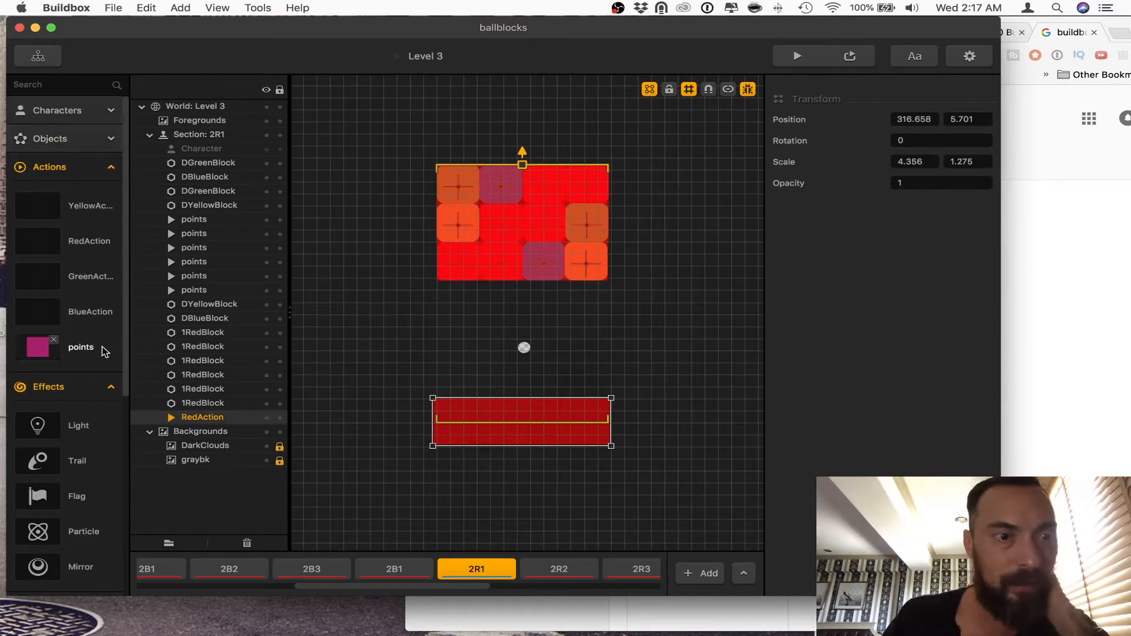
pyautogui.click(91, 248)
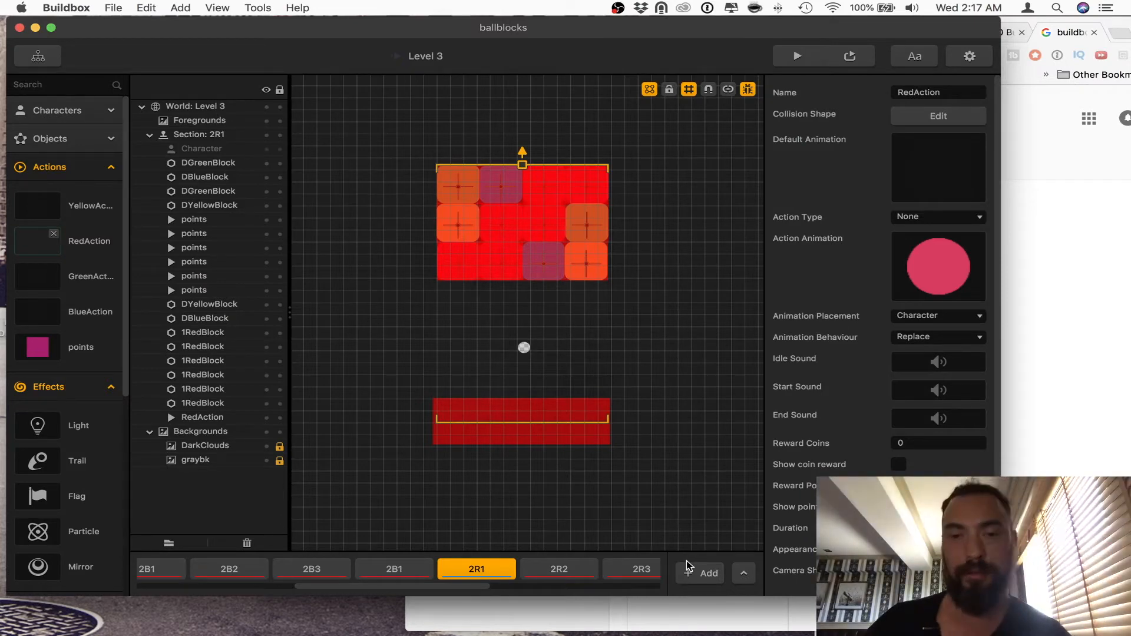
pyautogui.click(574, 569)
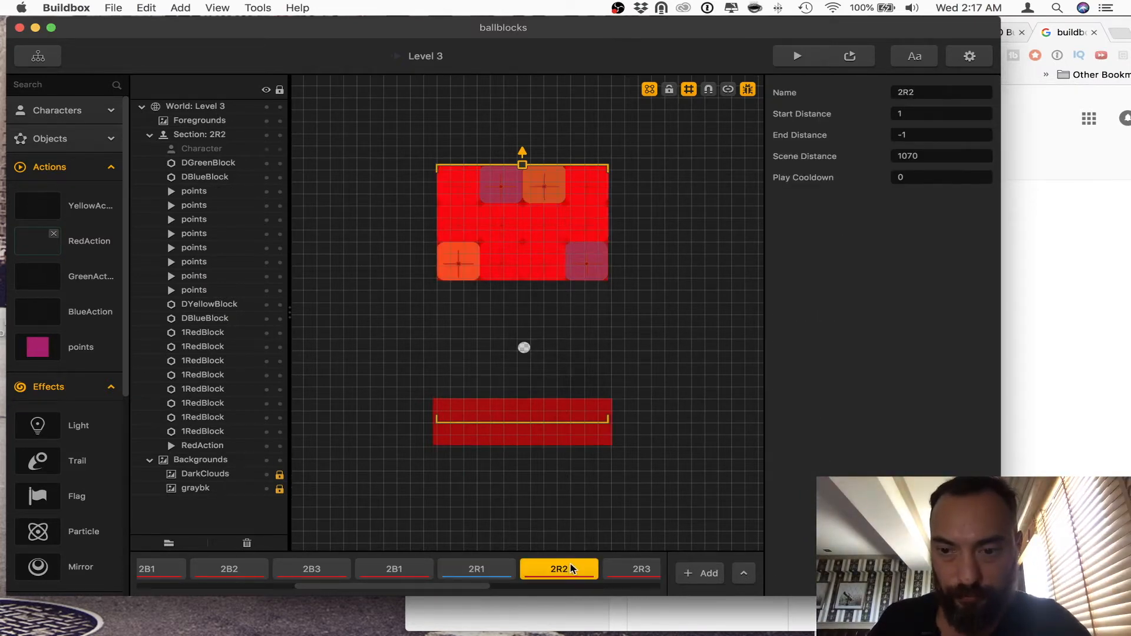
pyautogui.click(95, 318)
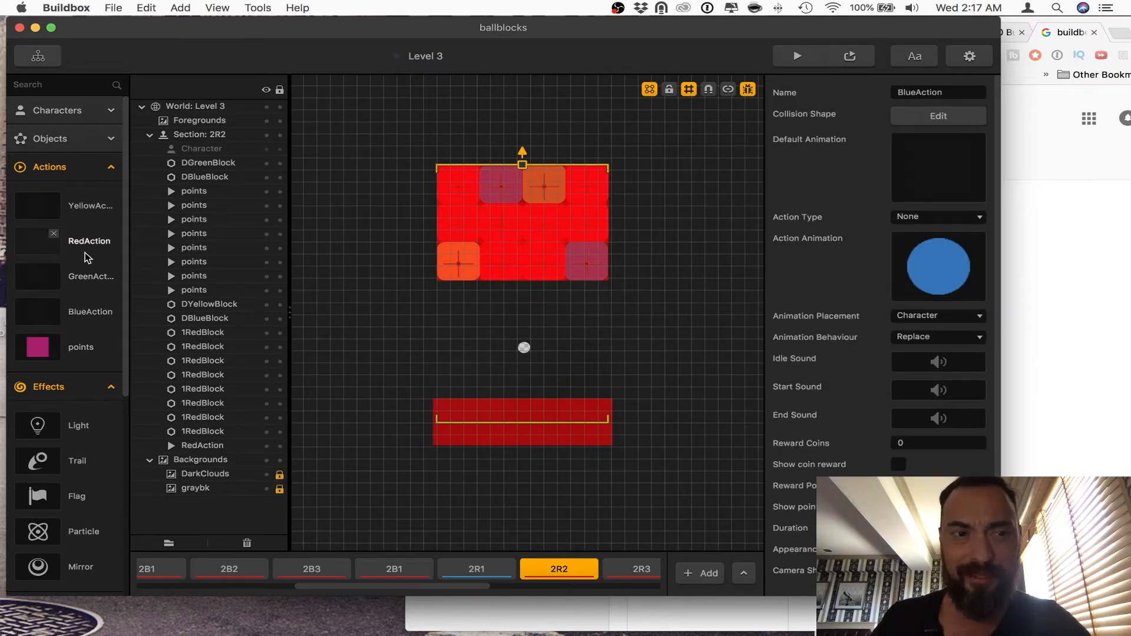
pyautogui.click(82, 212)
pyautogui.click(506, 373)
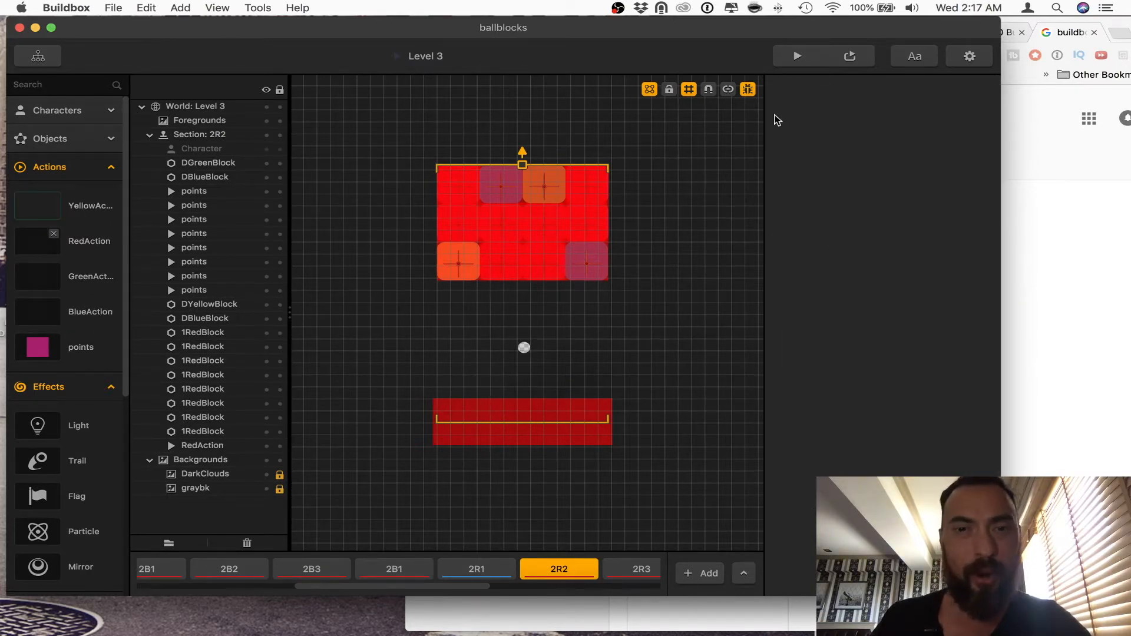
# Step: Run another debug play-test of the 2R1 blocks until the game ends, and close the preview
pyautogui.click(800, 56)
pyautogui.click(637, 457)
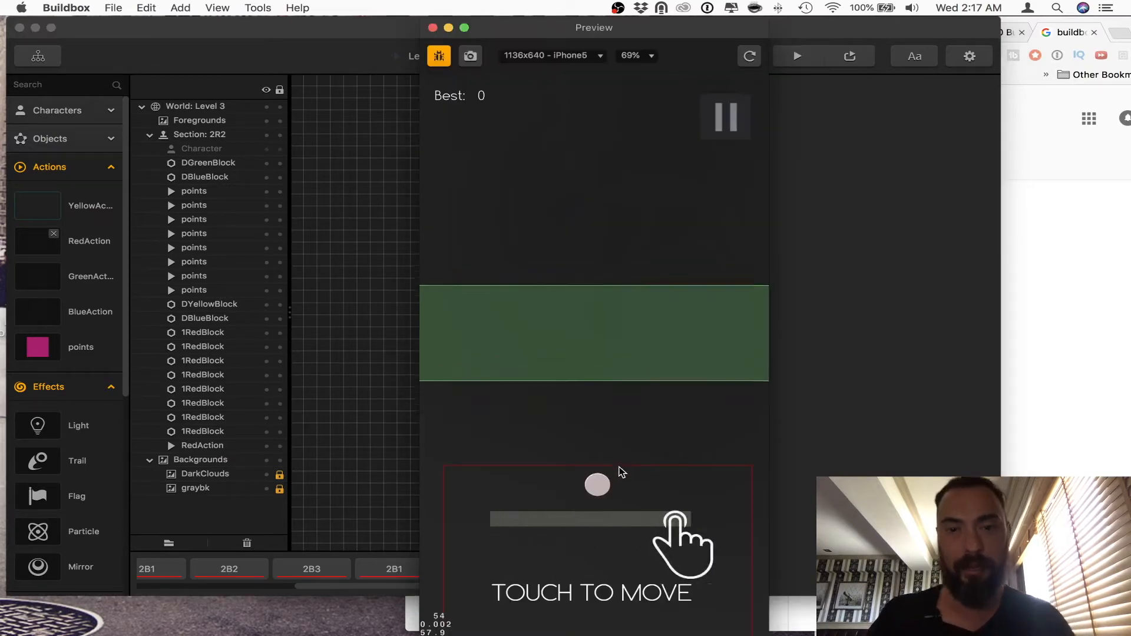
pyautogui.moveTo(574, 497)
pyautogui.mouseDown()
pyautogui.moveTo(840, 490)
pyautogui.moveTo(743, 479)
pyautogui.moveTo(717, 511)
pyautogui.moveTo(563, 498)
pyautogui.mouseUp()
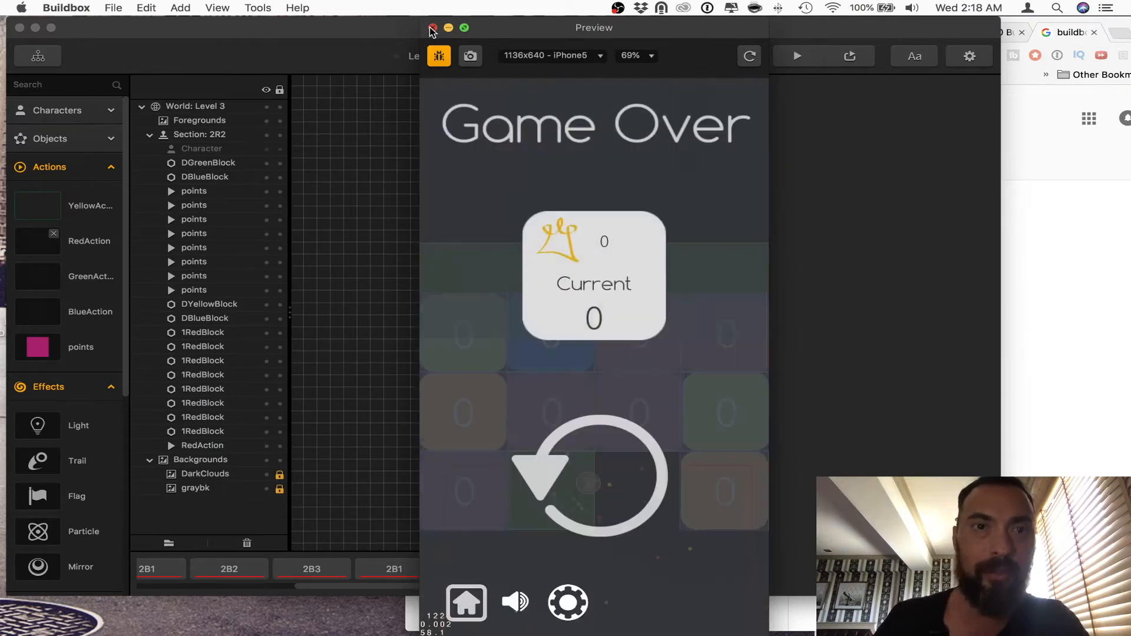
pyautogui.click(432, 28)
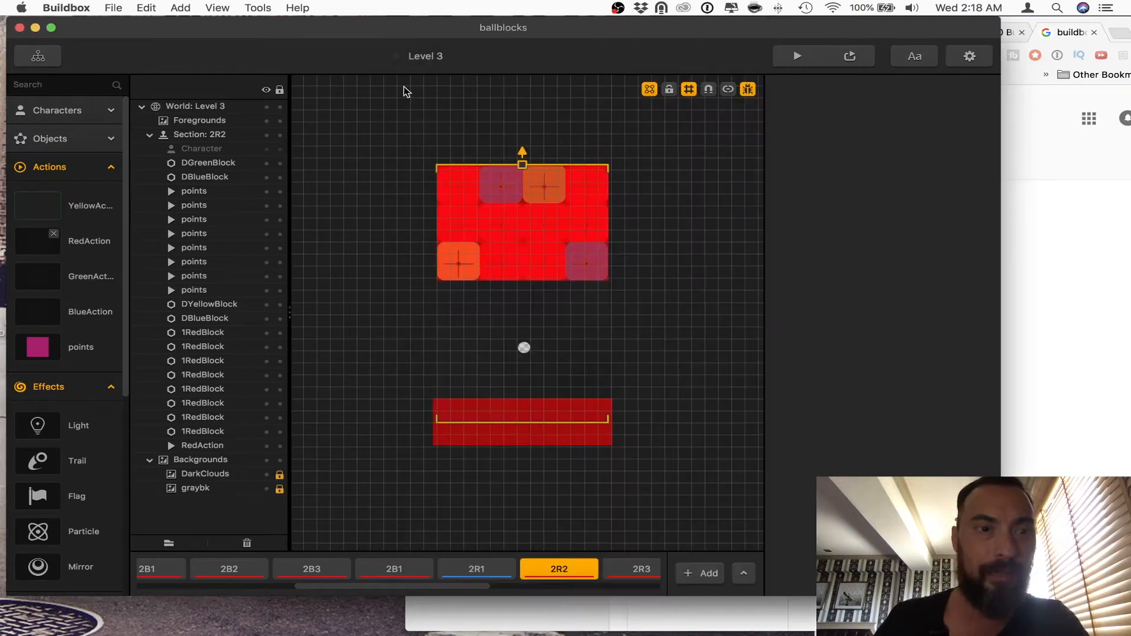
# Step: Set the RedBlock image's Autohide to .1 in RedAction's Default Animation and close the Animation Editor
pyautogui.click(86, 243)
pyautogui.click(953, 143)
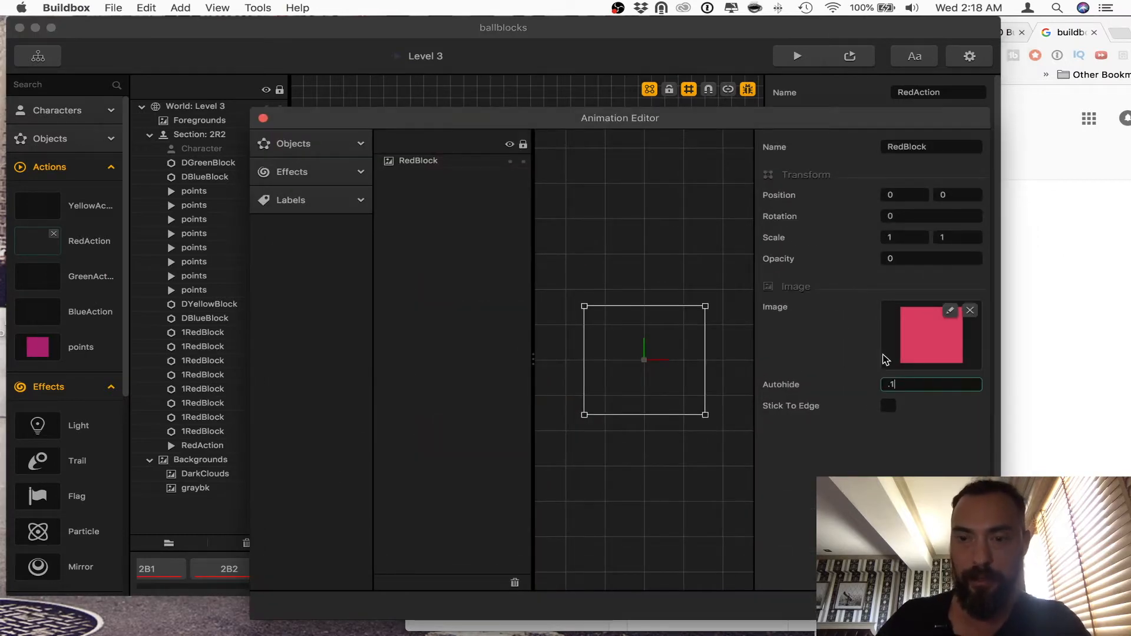
pyautogui.click(263, 119)
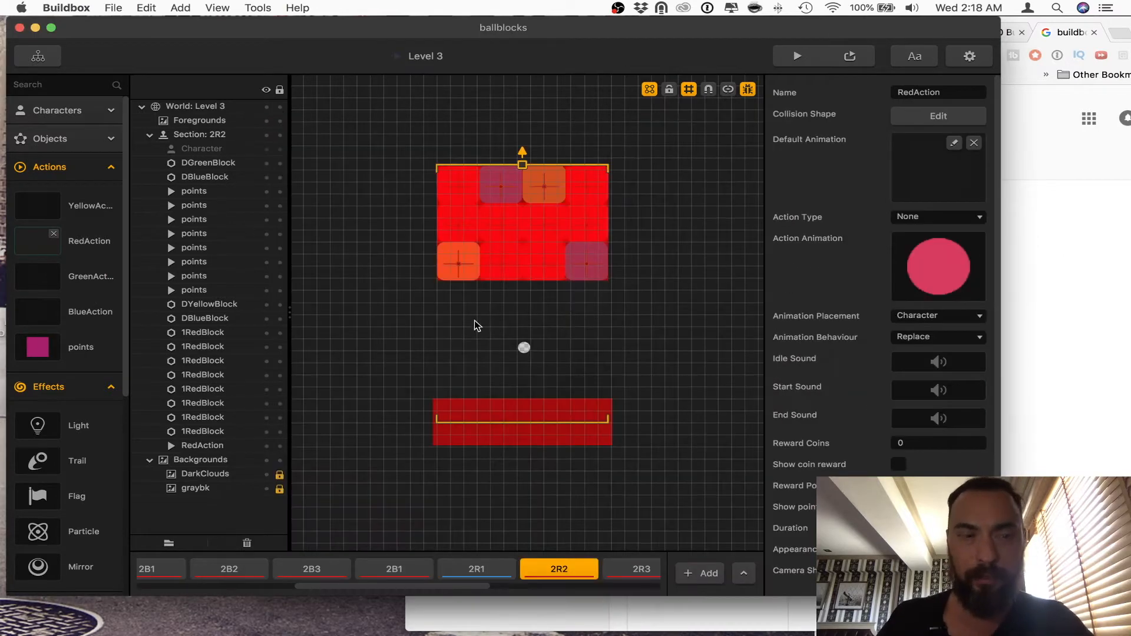
# Step: Play-test the changed RedAction in the preview, turning off the debug display partway through the run
pyautogui.click(797, 56)
pyautogui.click(619, 559)
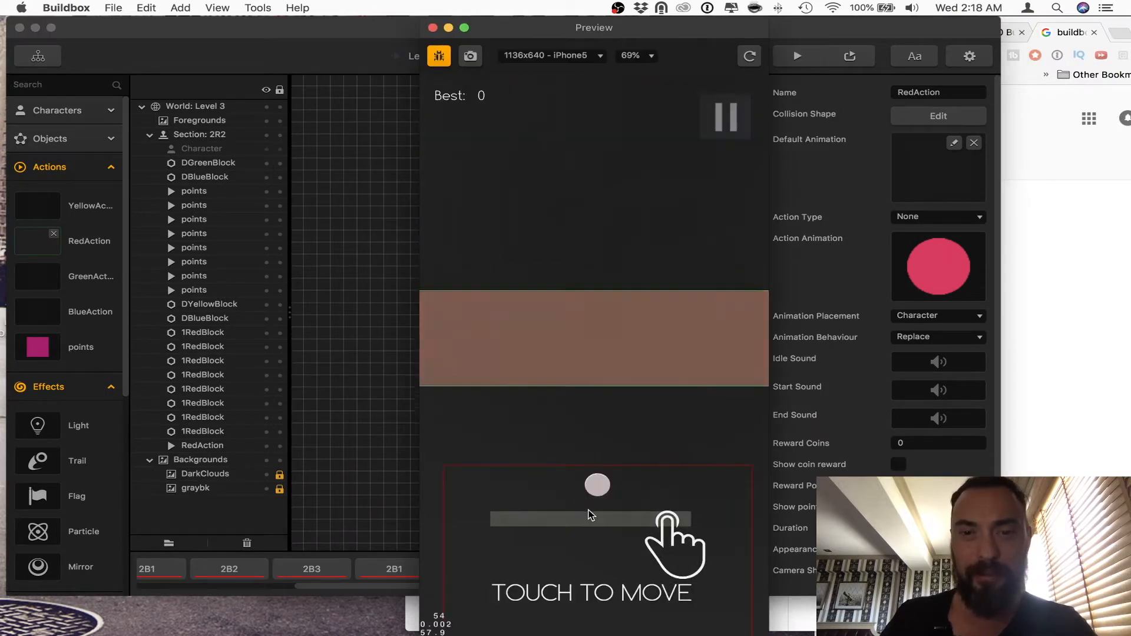
pyautogui.click(626, 588)
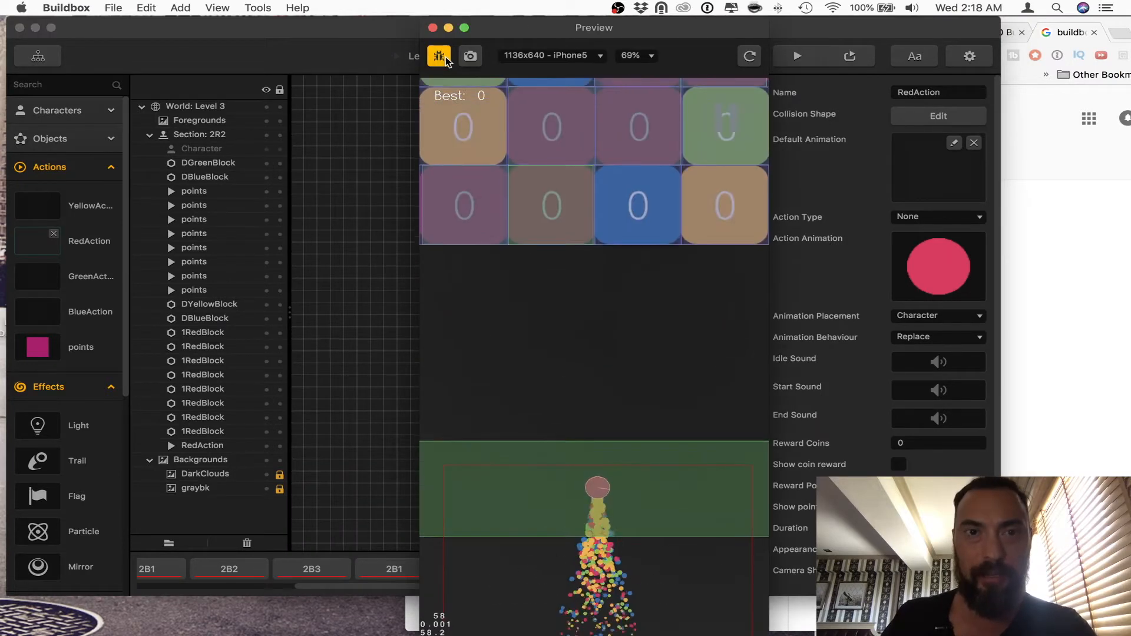
pyautogui.click(439, 56)
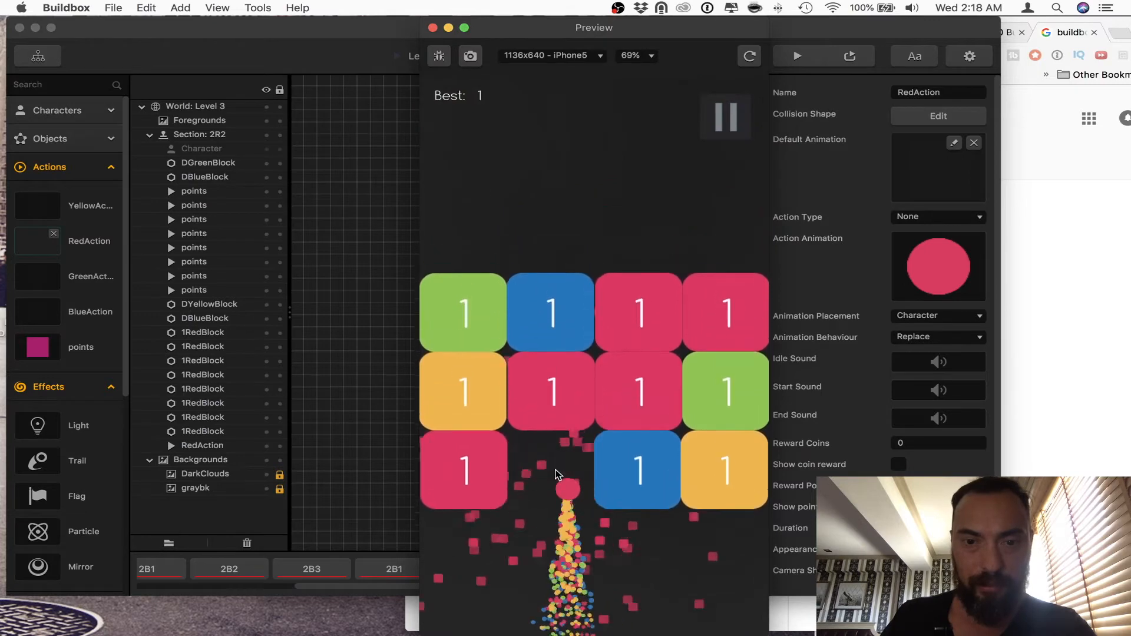
pyautogui.moveTo(555, 474); pyautogui.dragTo(585, 472)
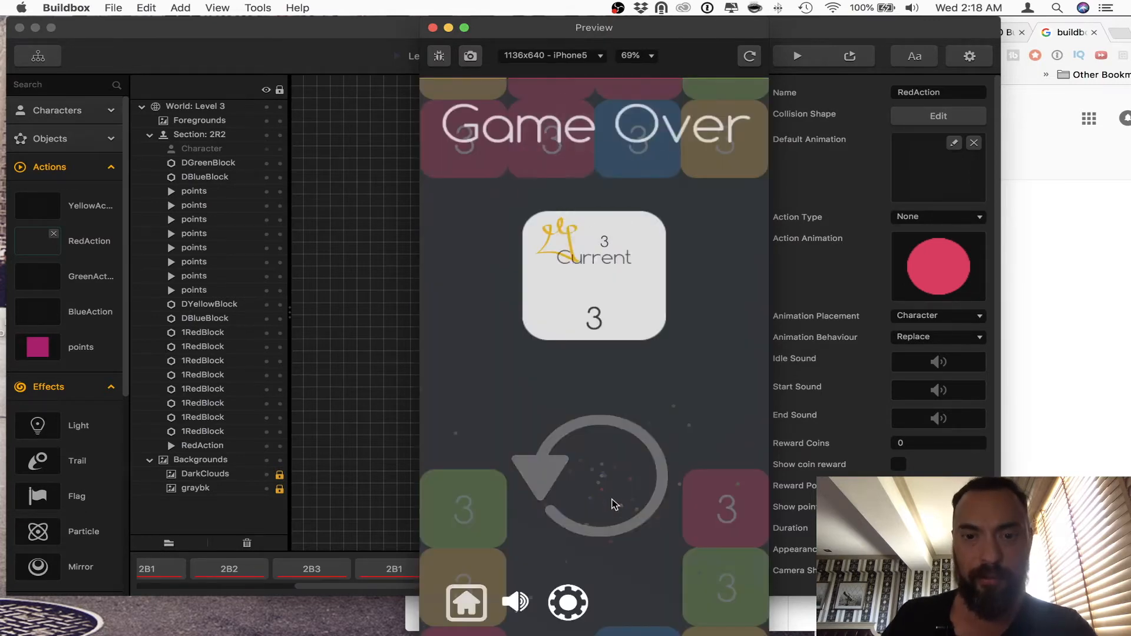
# Step: Replay the preview twice from the Game Over screen to check how the red action area and blocks behave
pyautogui.click(613, 503)
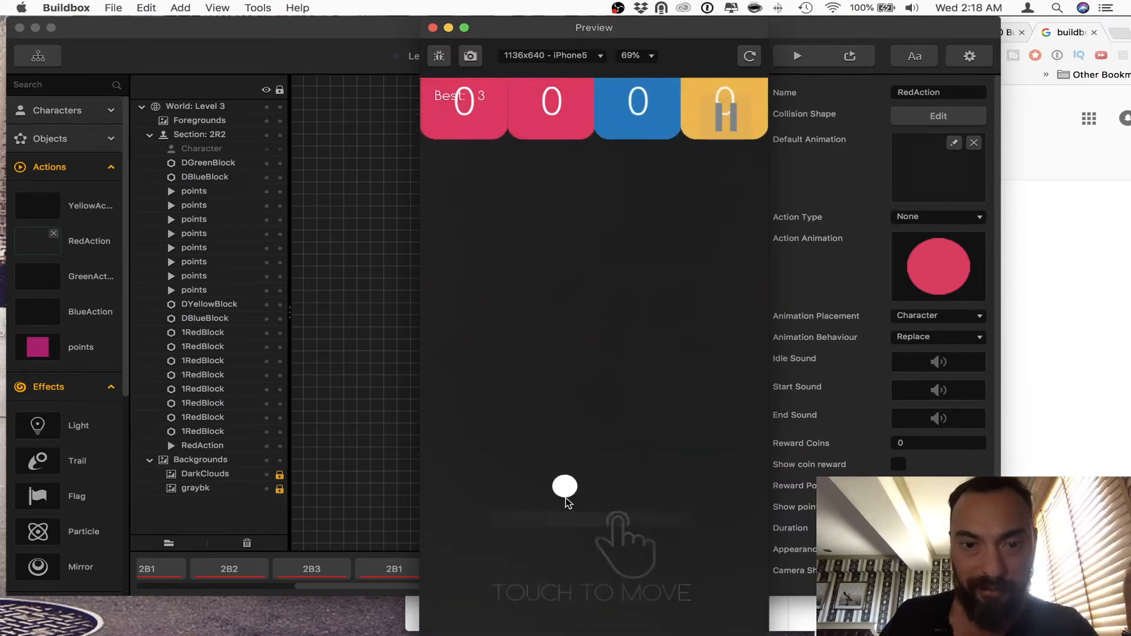
pyautogui.moveTo(588, 500); pyautogui.dragTo(660, 513)
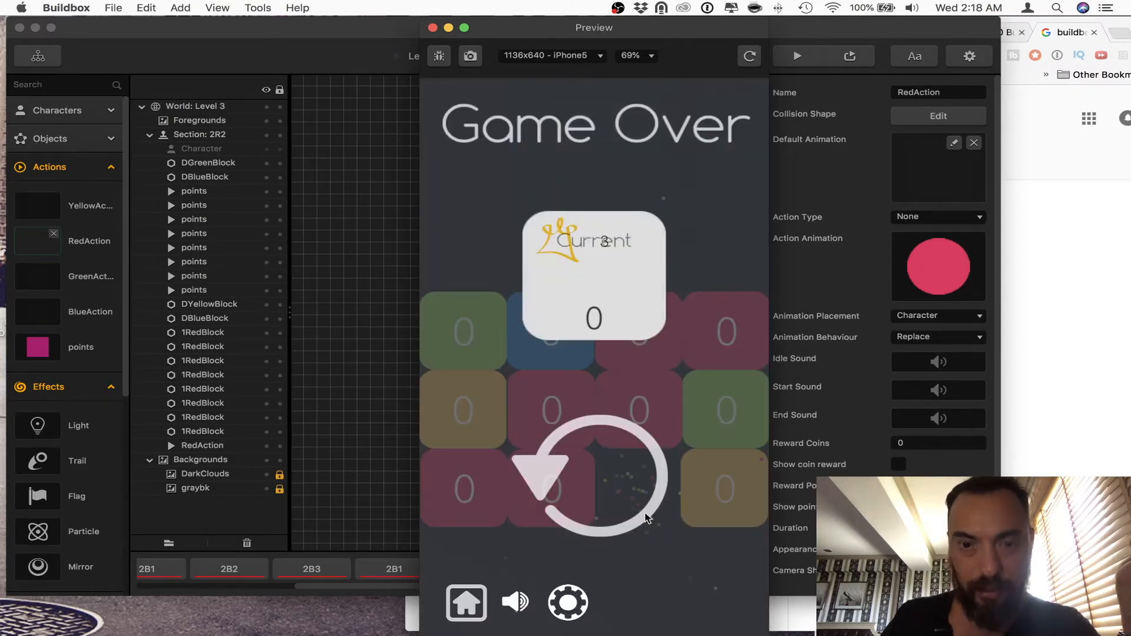
pyautogui.click(596, 475)
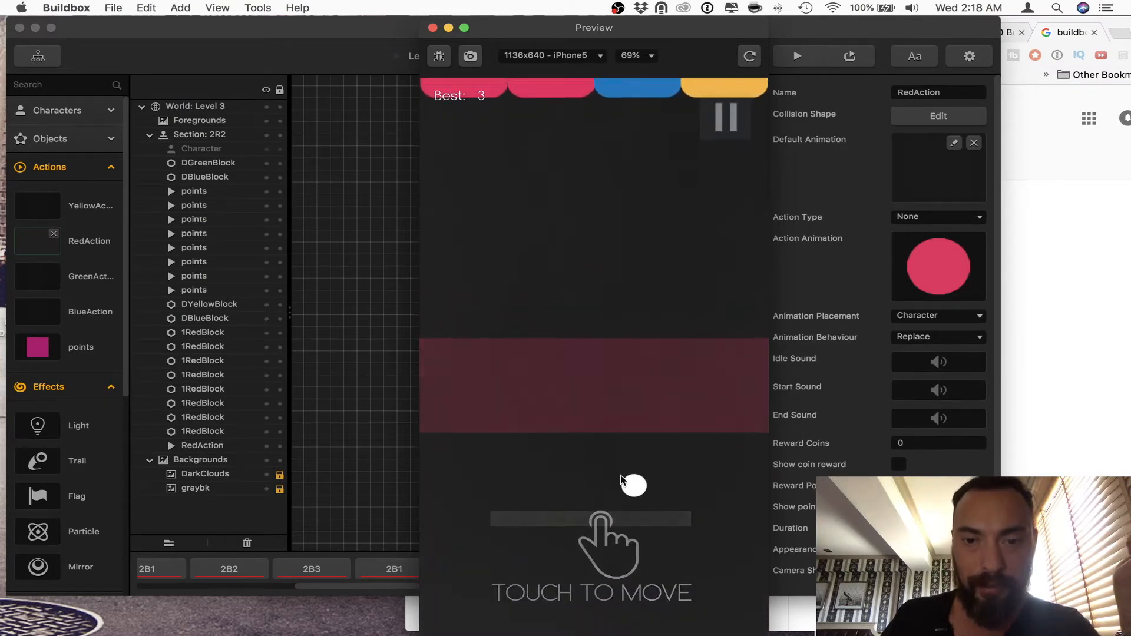
pyautogui.moveTo(621, 480)
pyautogui.mouseDown()
pyautogui.moveTo(552, 489)
pyautogui.moveTo(663, 486)
pyautogui.mouseUp()
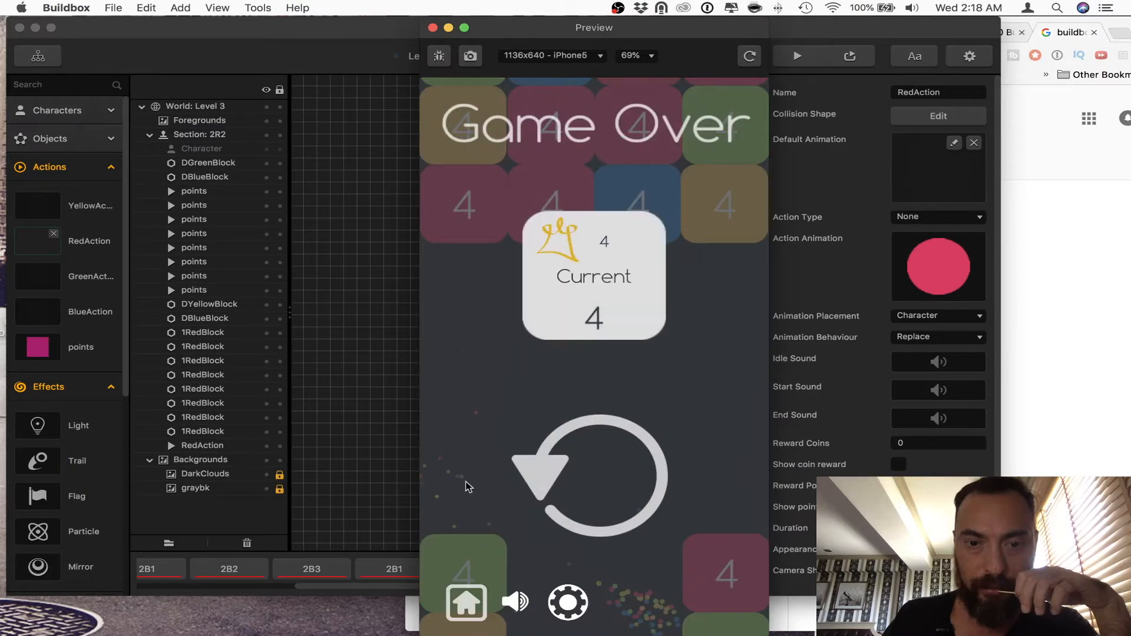
# Step: Close the preview, turn off the editor's debug mode and open the Start section
pyautogui.click(432, 28)
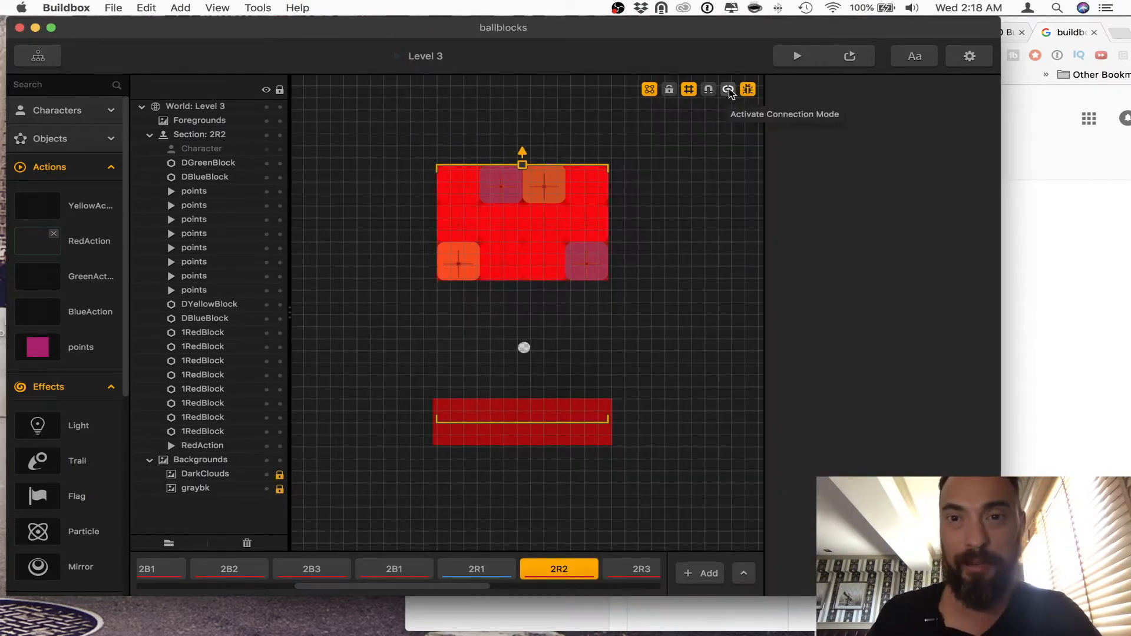
pyautogui.click(751, 92)
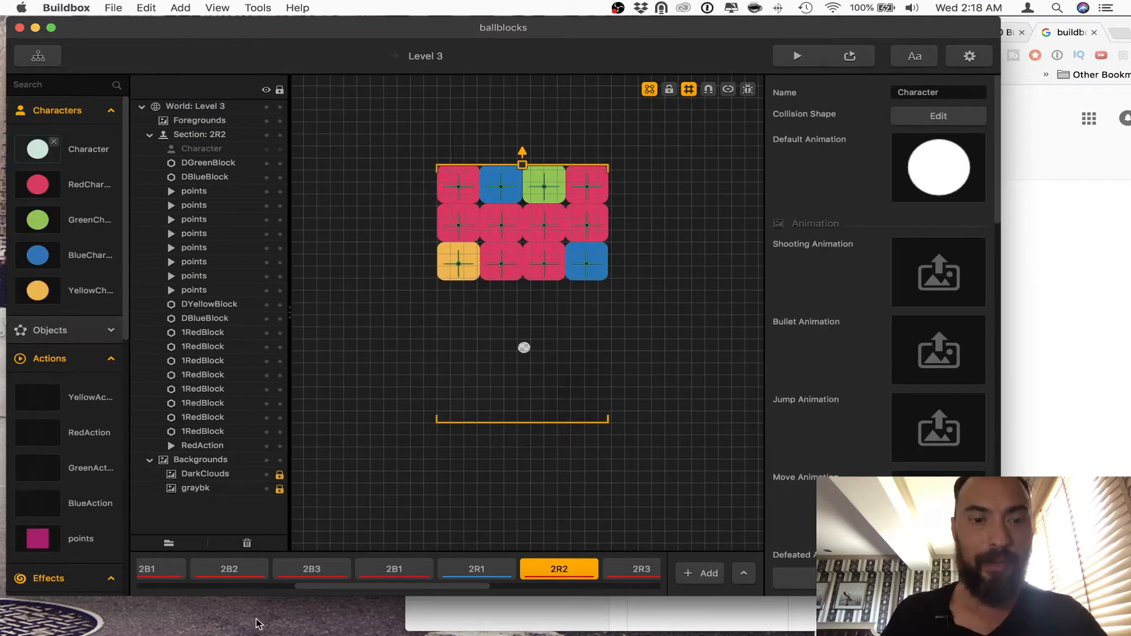
pyautogui.hscroll(-5, 294, 578)
pyautogui.click(187, 577)
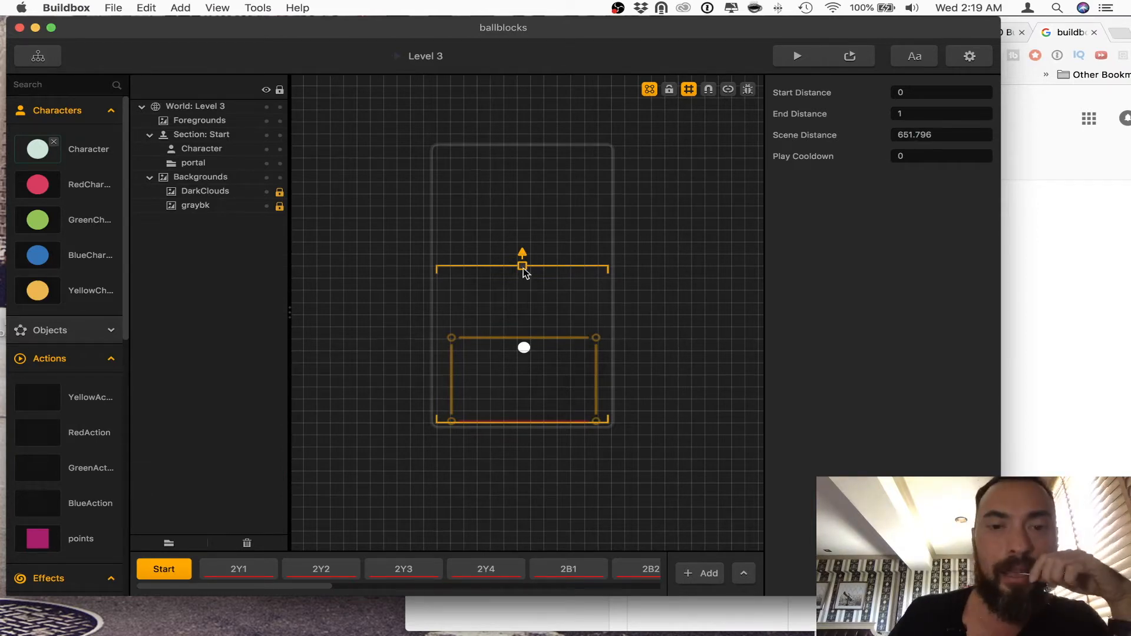
# Step: Shorten the Start section's scene distance to about 71 and glance at section 2Y3 for comparison
pyautogui.moveTo(522, 268); pyautogui.dragTo(529, 408)
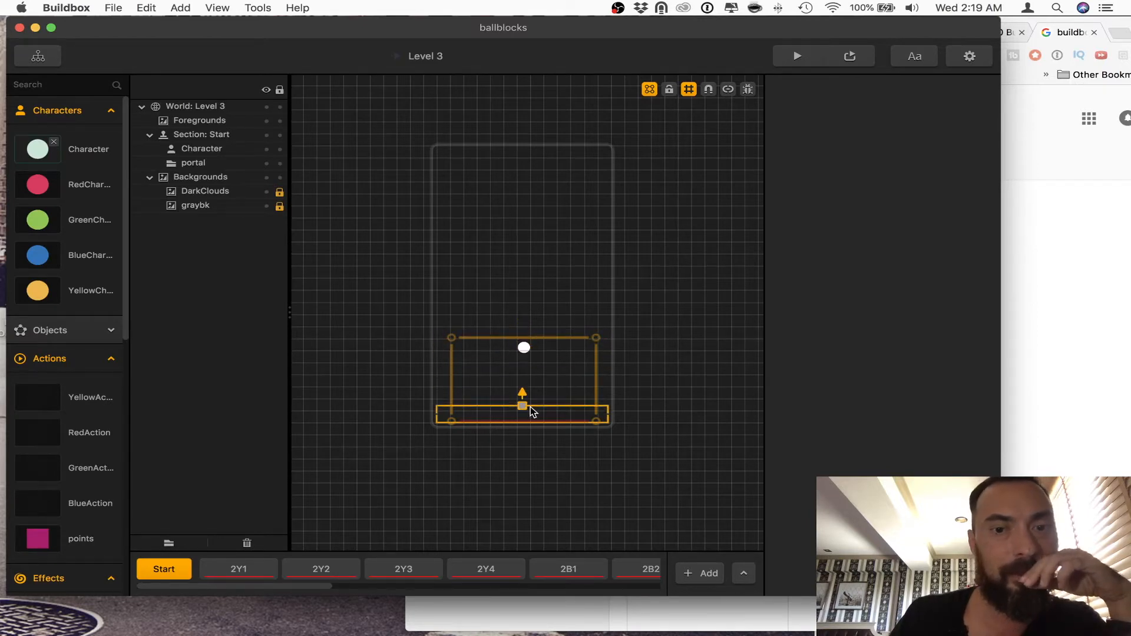
pyautogui.click(398, 569)
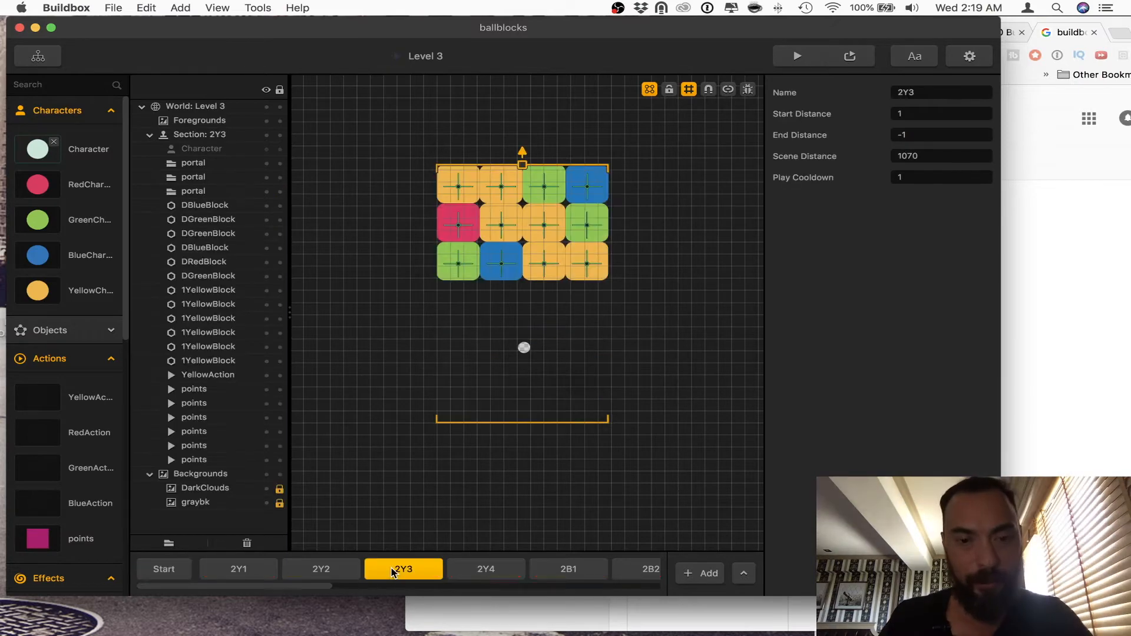
pyautogui.click(144, 569)
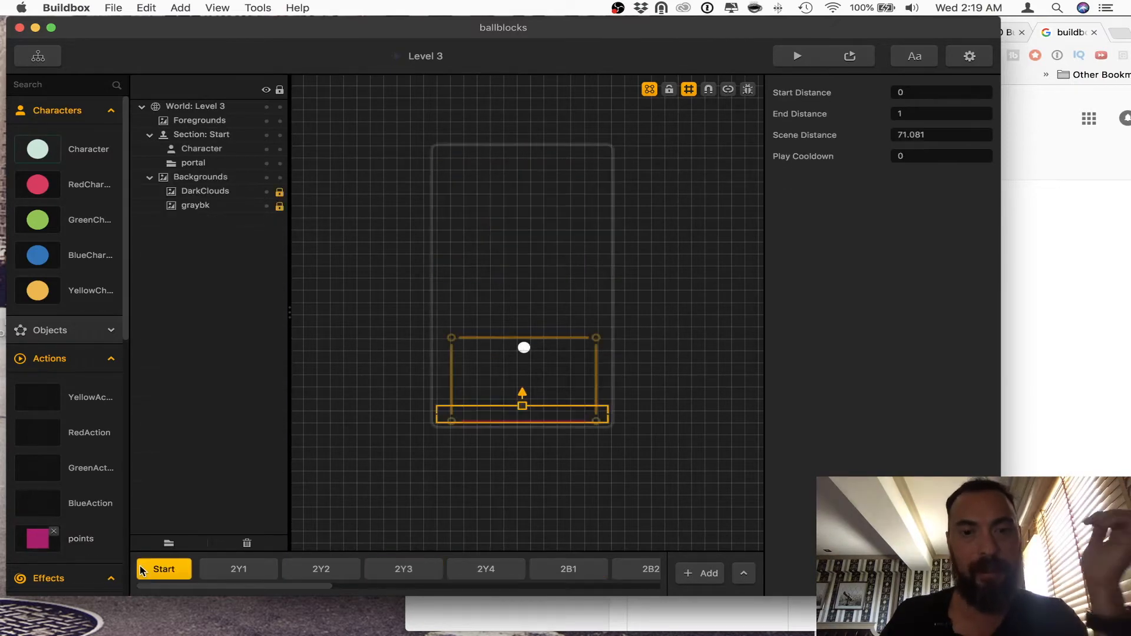
# Step: Play-test the level with the very short Start section until the game ends, and close the preview
pyautogui.click(807, 57)
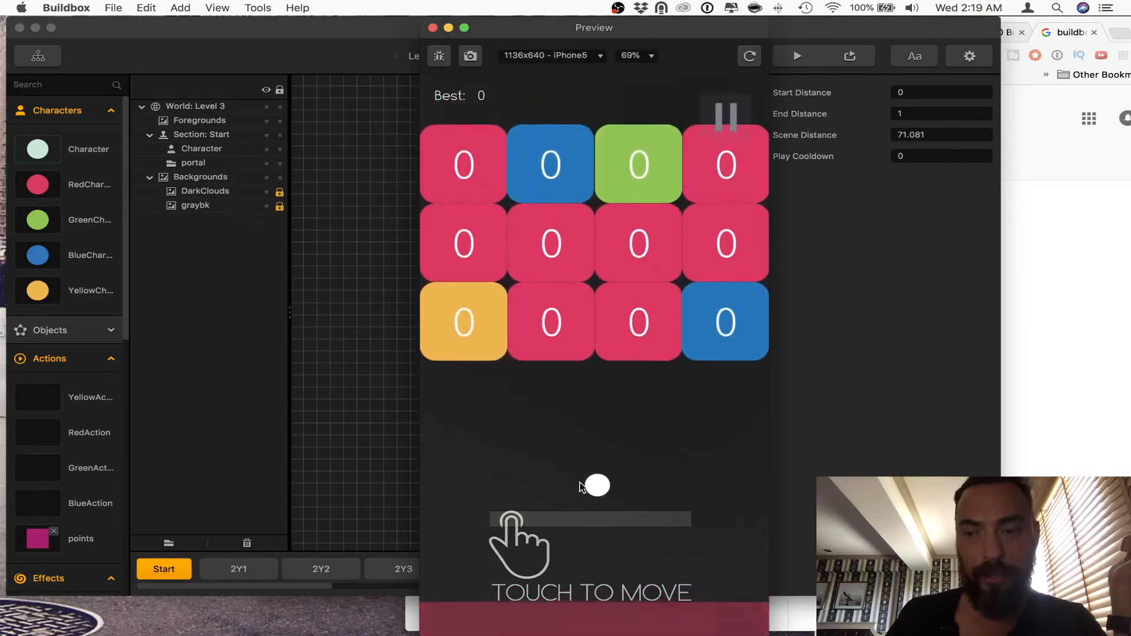
pyautogui.click(579, 486)
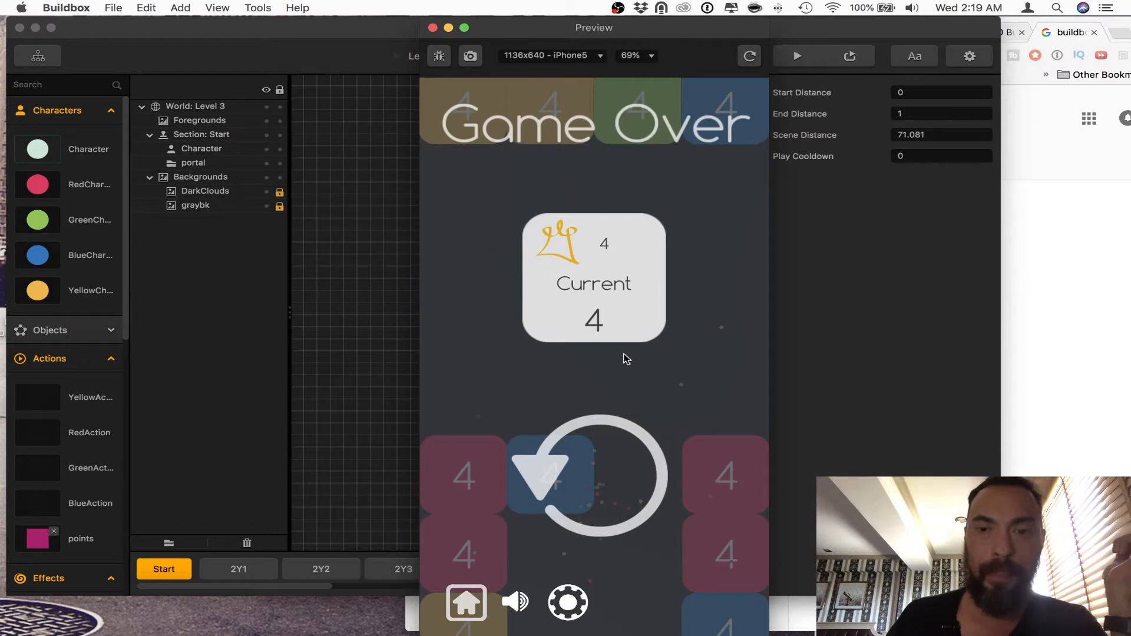
pyautogui.click(433, 27)
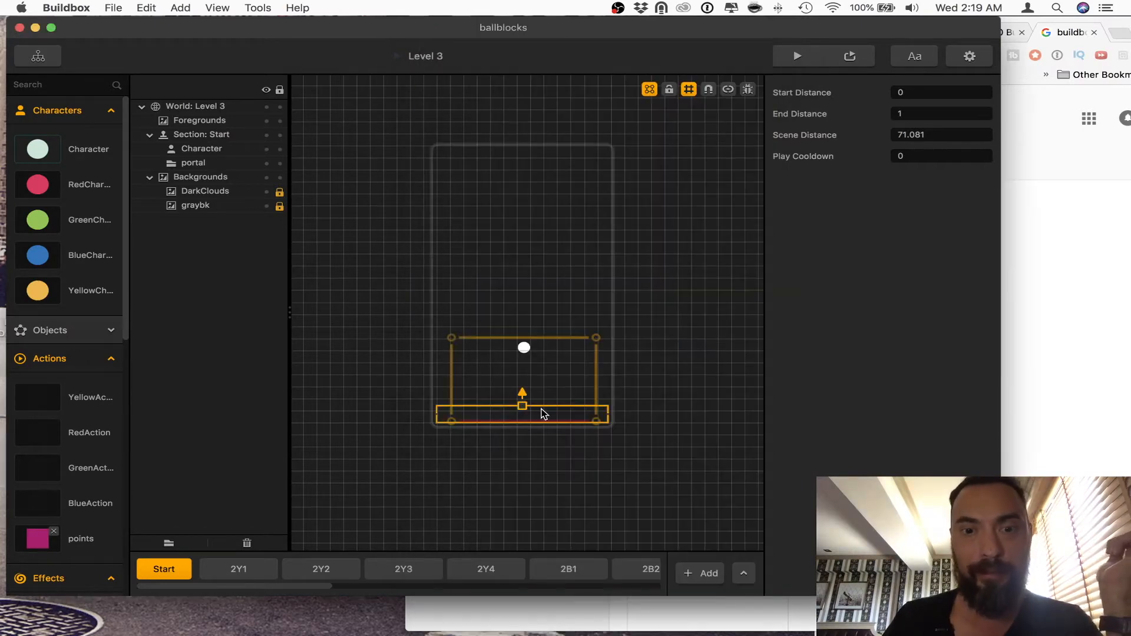
# Step: Extend the Start section so it ends just above the portal frame, and briefly preview how far away the first blocks start
pyautogui.moveTo(525, 413); pyautogui.dragTo(528, 340)
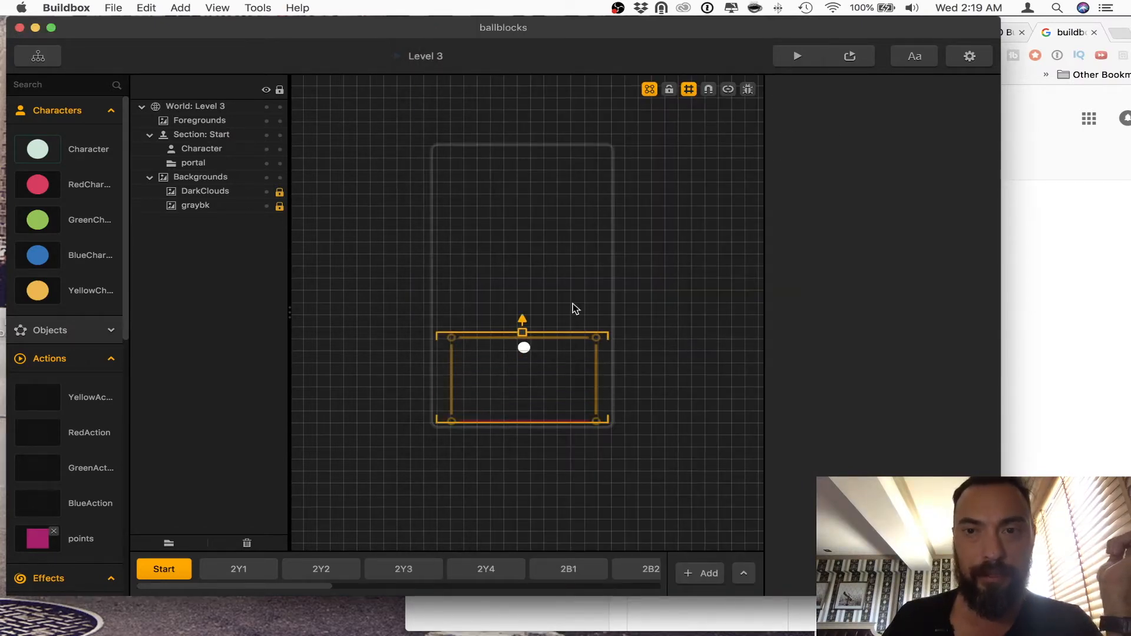
pyautogui.click(797, 56)
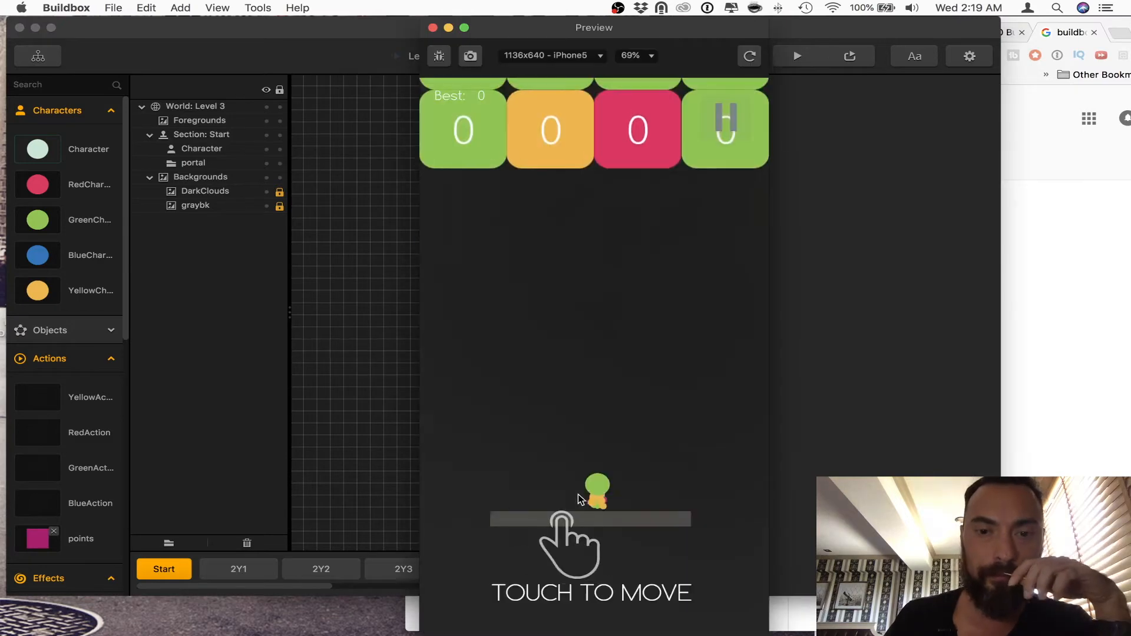
pyautogui.click(433, 28)
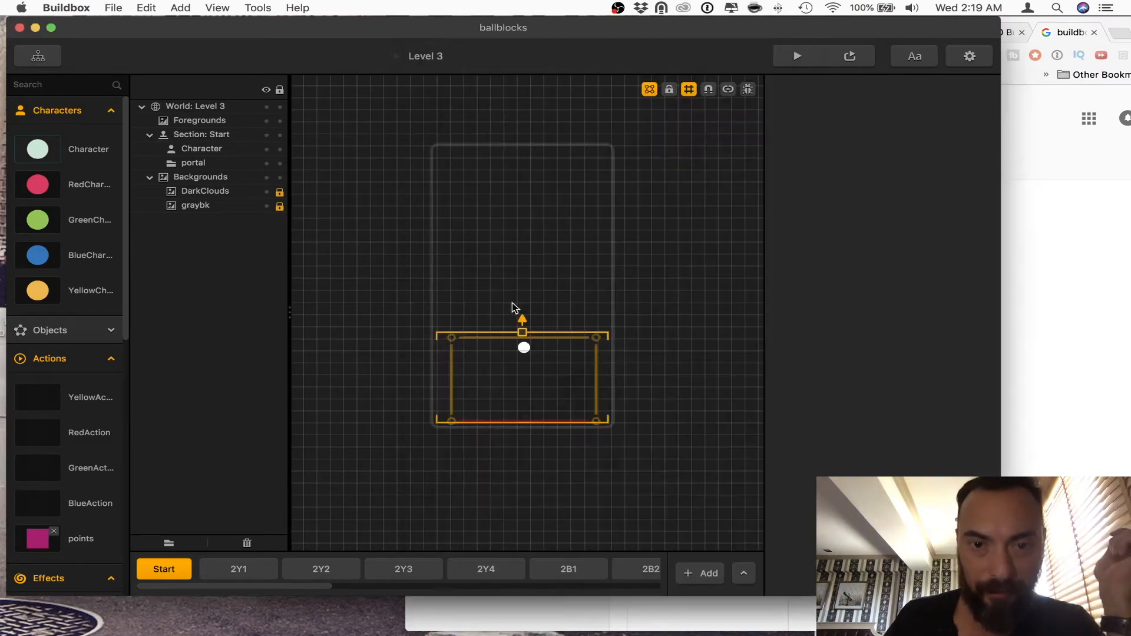
# Step: Play-test the extended Start section, restarting the preview once and playing until the game ends, and close it
pyautogui.click(797, 56)
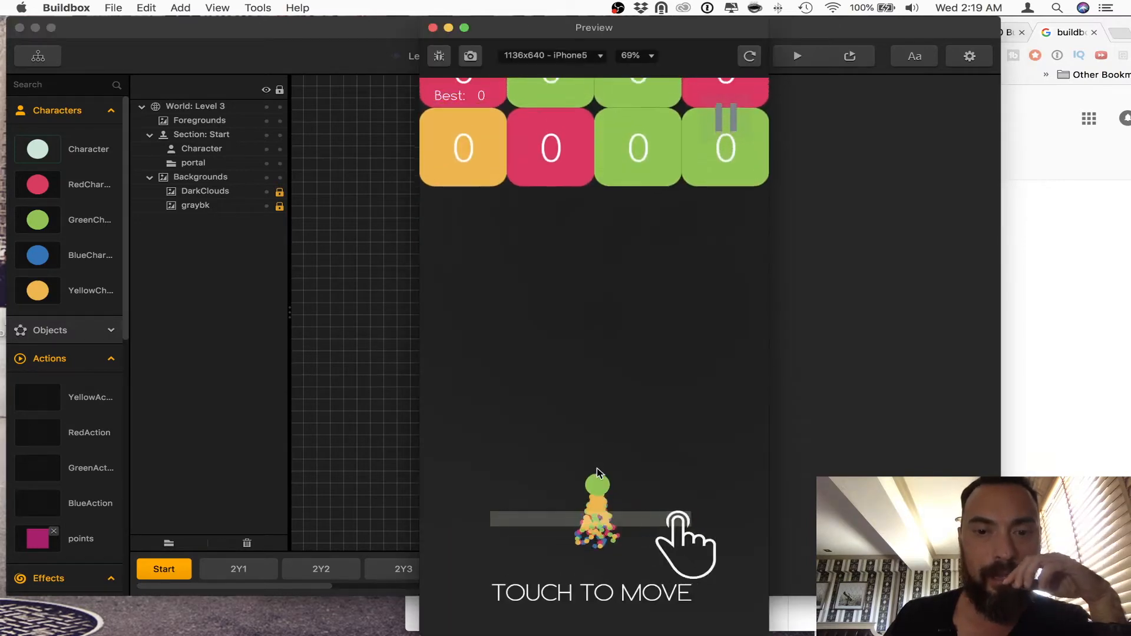
pyautogui.click(749, 56)
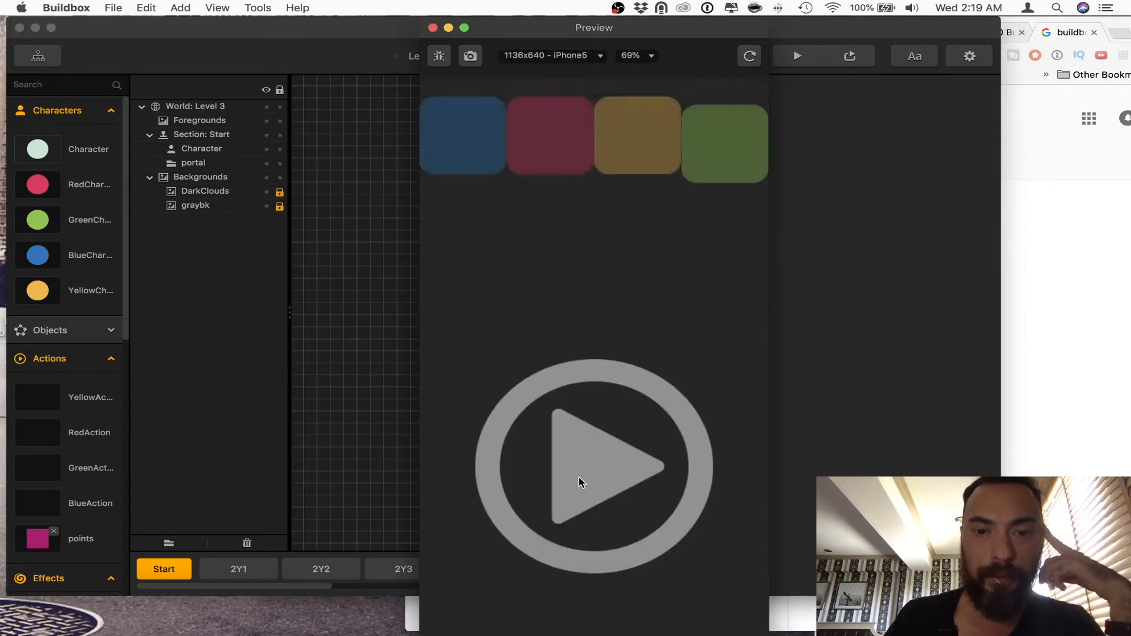
pyautogui.click(580, 482)
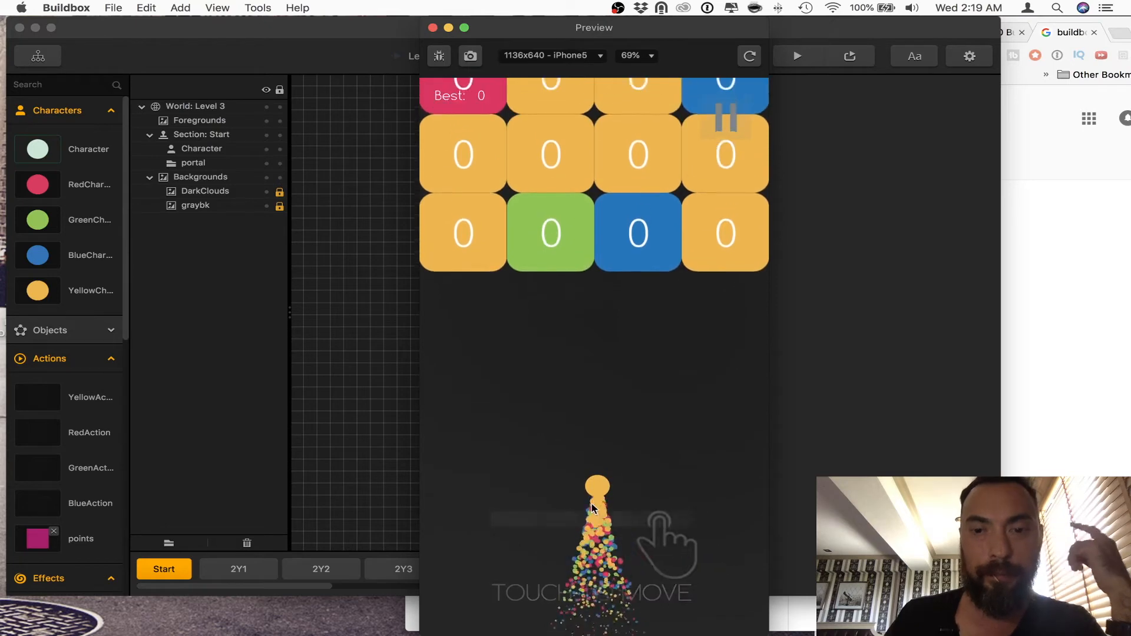
pyautogui.moveTo(593, 507); pyautogui.dragTo(458, 500)
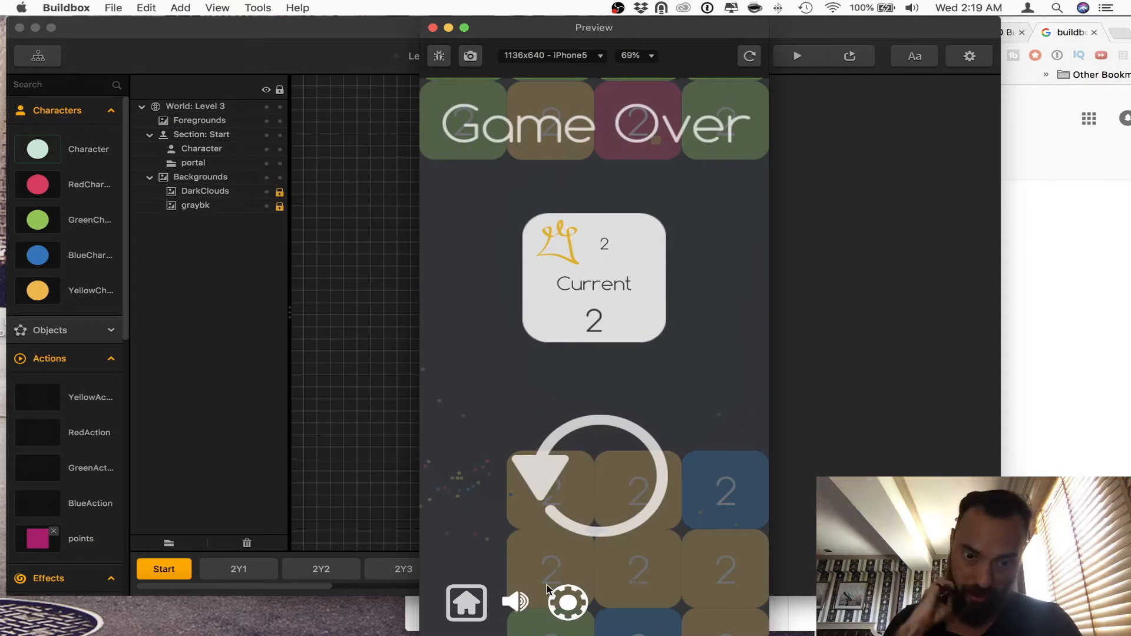
pyautogui.click(431, 28)
# Step: Go through sections 2Y1, 2Y2, 2Y3 and 2Y4 to compare their block layouts and distance settings
pyautogui.click(238, 569)
pyautogui.click(321, 569)
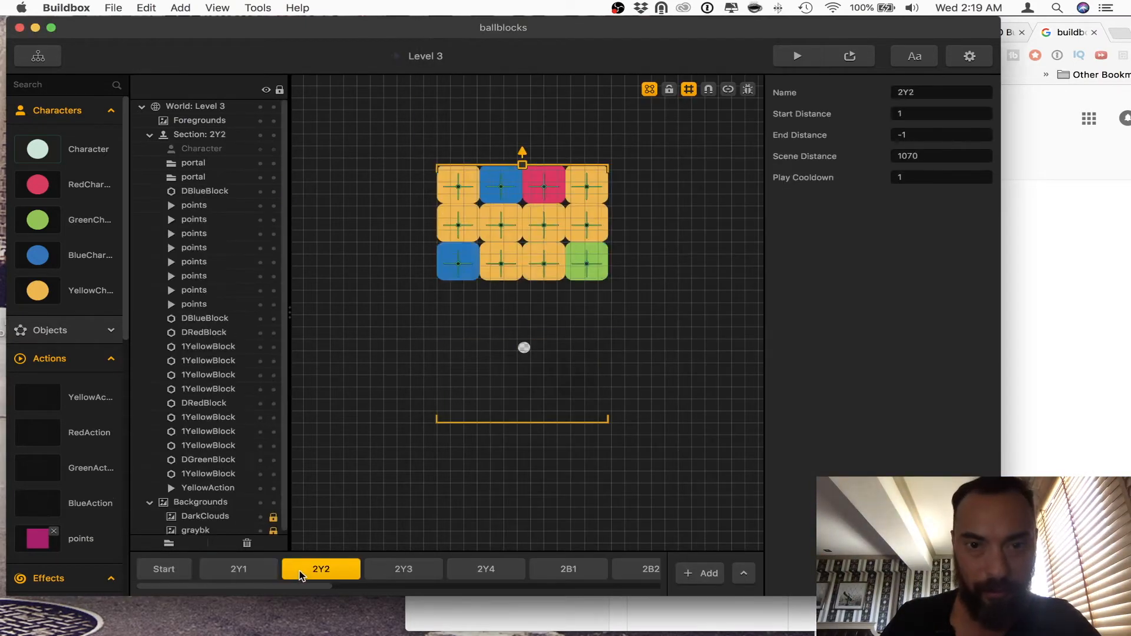
pyautogui.click(393, 574)
pyautogui.click(481, 580)
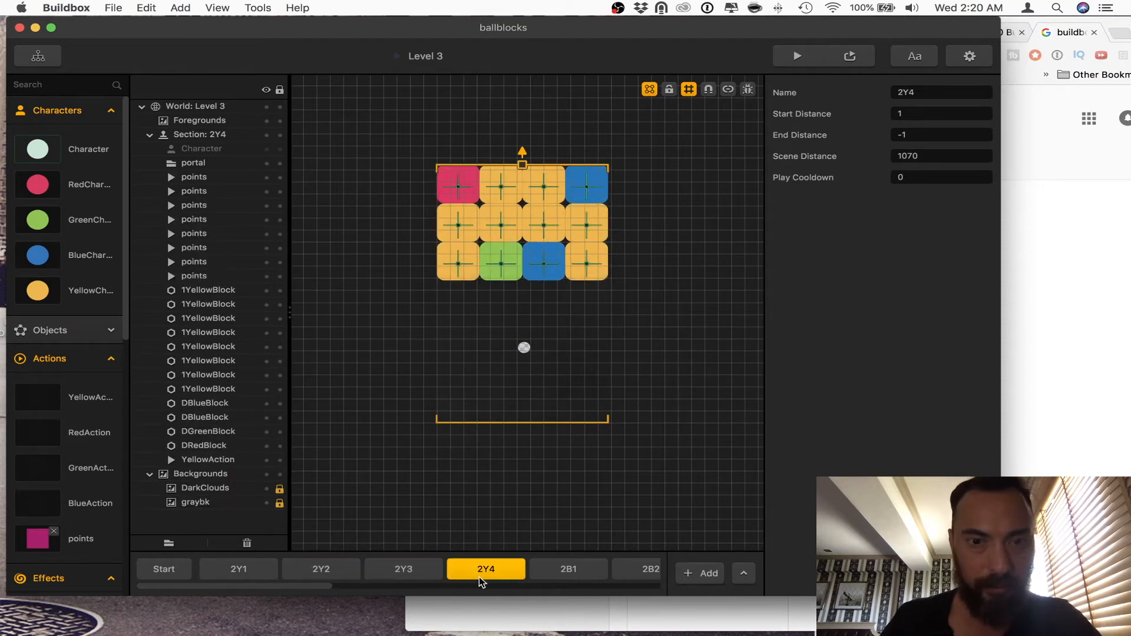
# Step: Inspect section 2Y4 in debug mode, play-test its yellow blocks in the preview and switch debug mode off again
pyautogui.click(807, 61)
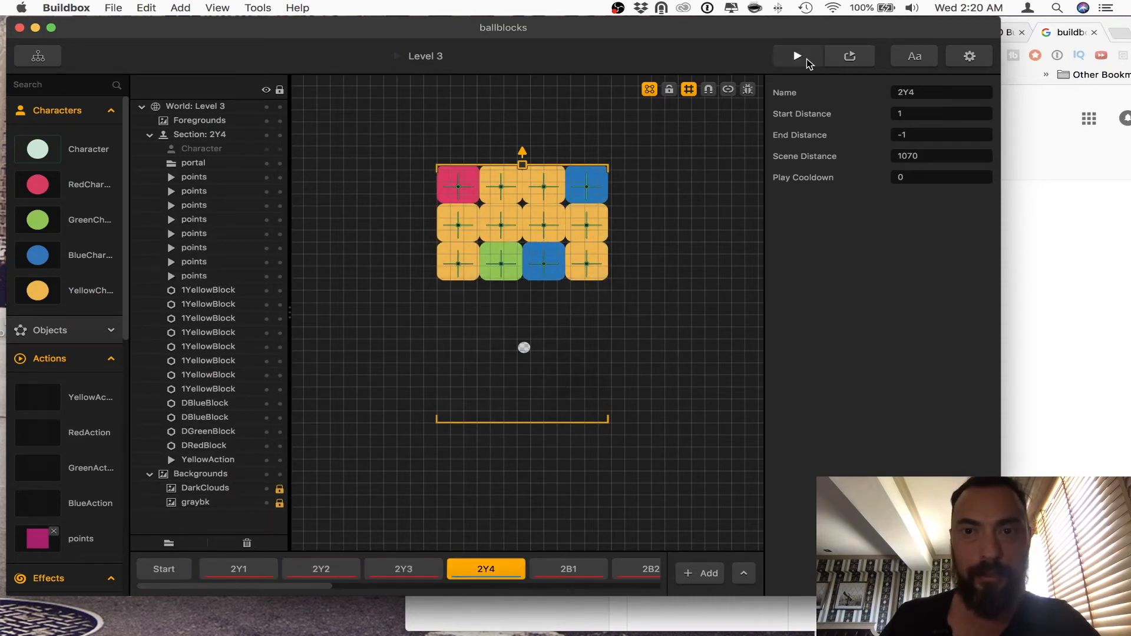
pyautogui.click(748, 89)
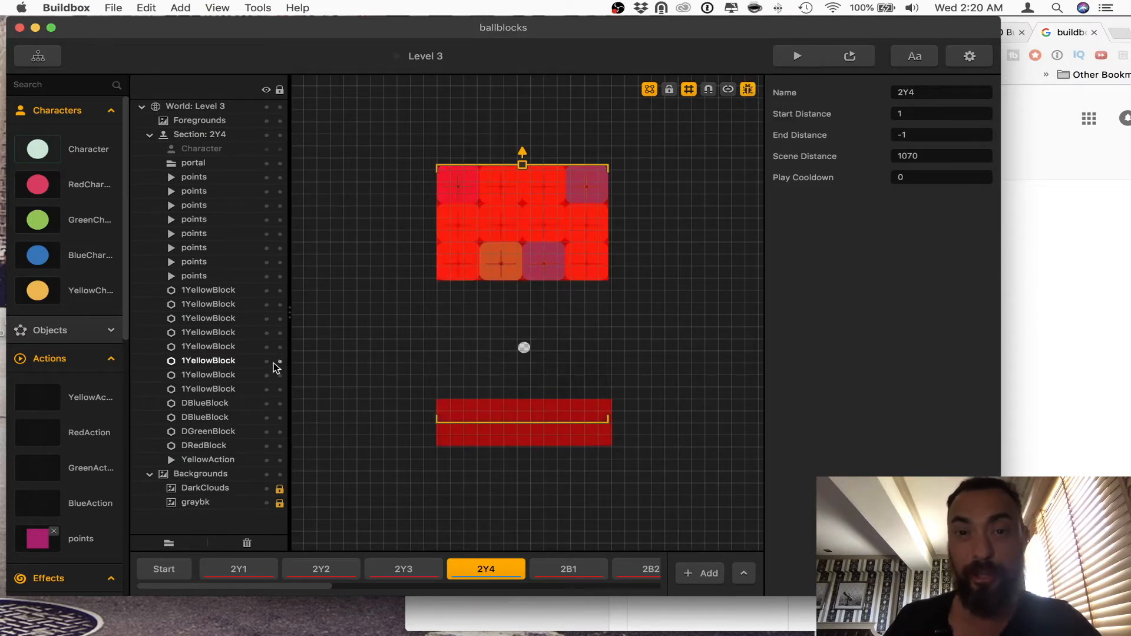
pyautogui.click(93, 156)
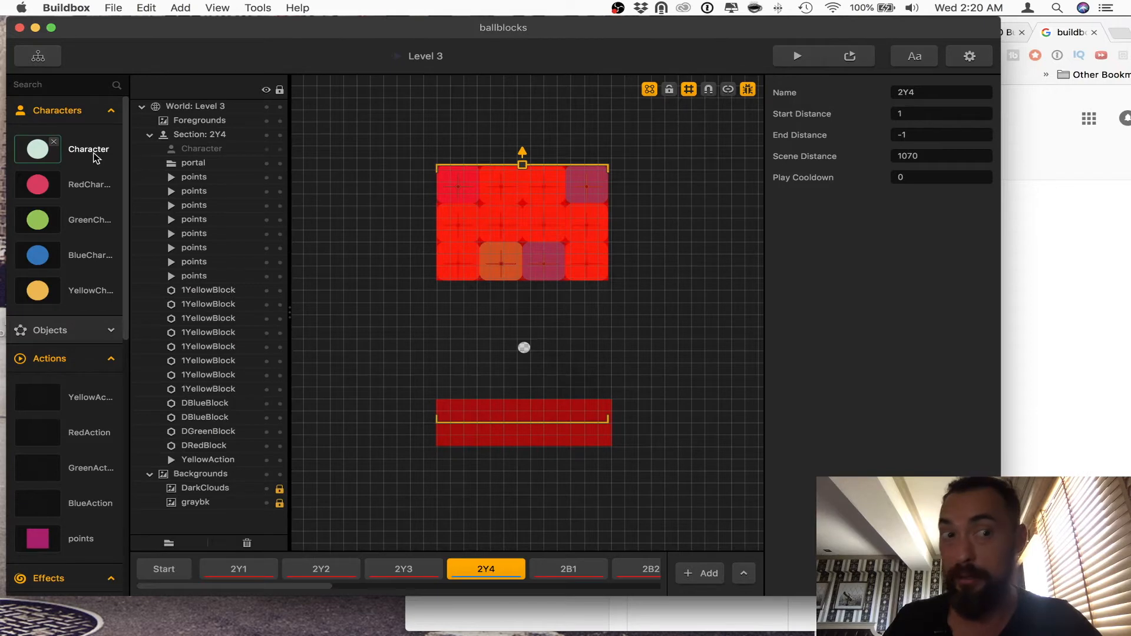
pyautogui.click(800, 57)
pyautogui.click(623, 448)
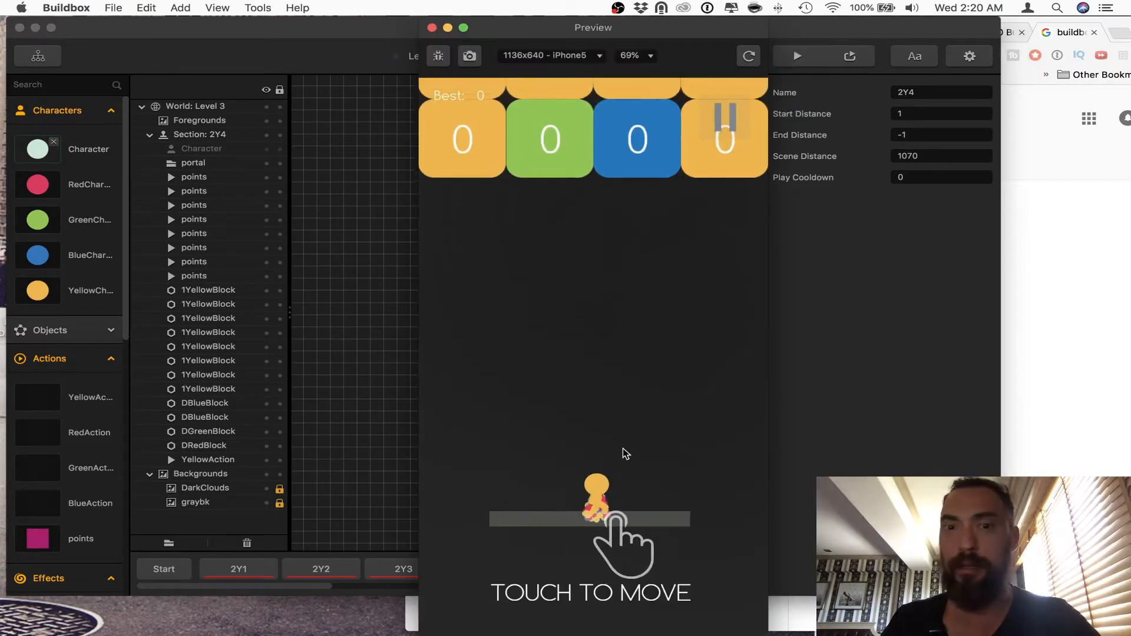
pyautogui.moveTo(595, 494)
pyautogui.mouseDown()
pyautogui.moveTo(541, 509)
pyautogui.moveTo(462, 487)
pyautogui.moveTo(553, 485)
pyautogui.mouseUp()
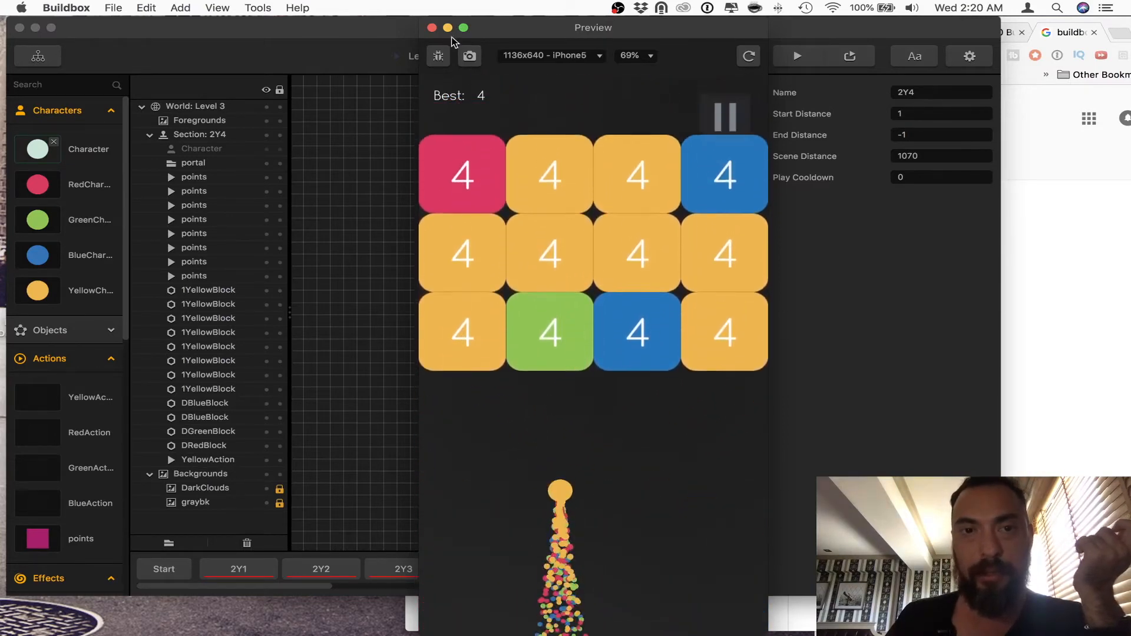
pyautogui.click(432, 28)
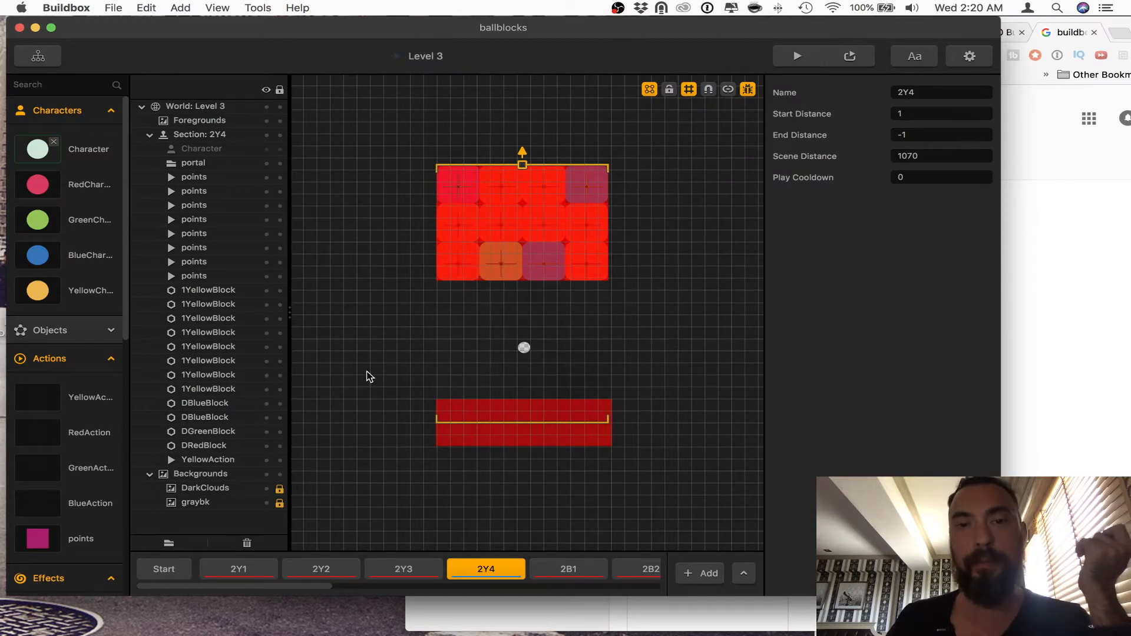
pyautogui.click(748, 89)
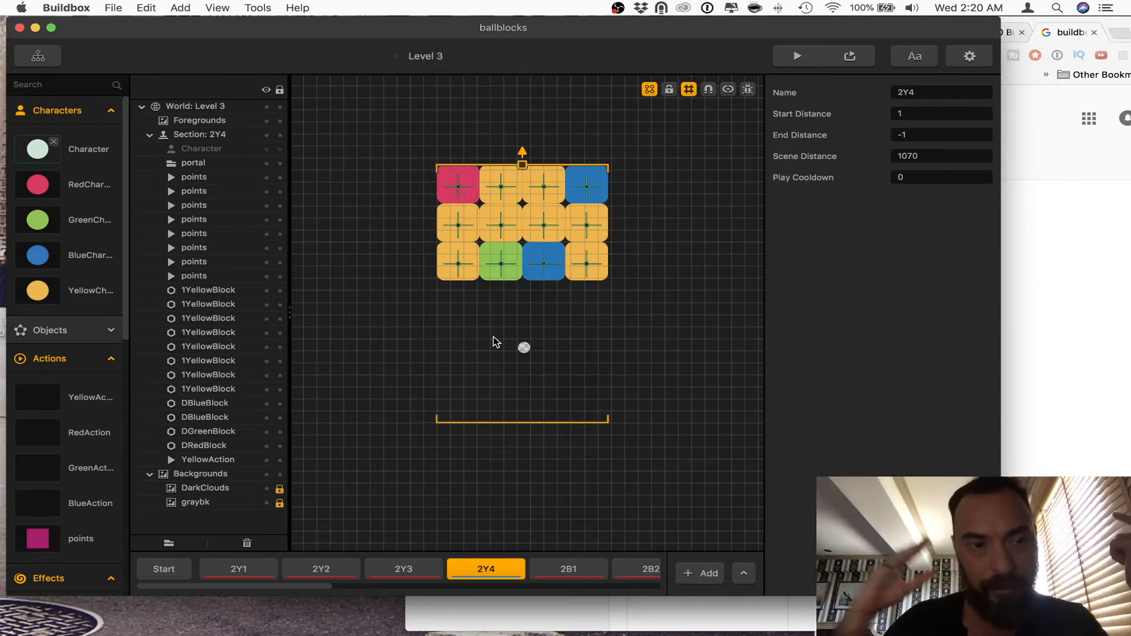
# Step: Select the YellowAction area in section 2Y4 and compare the settings of the yellow, red, blue and green actions
pyautogui.click(444, 352)
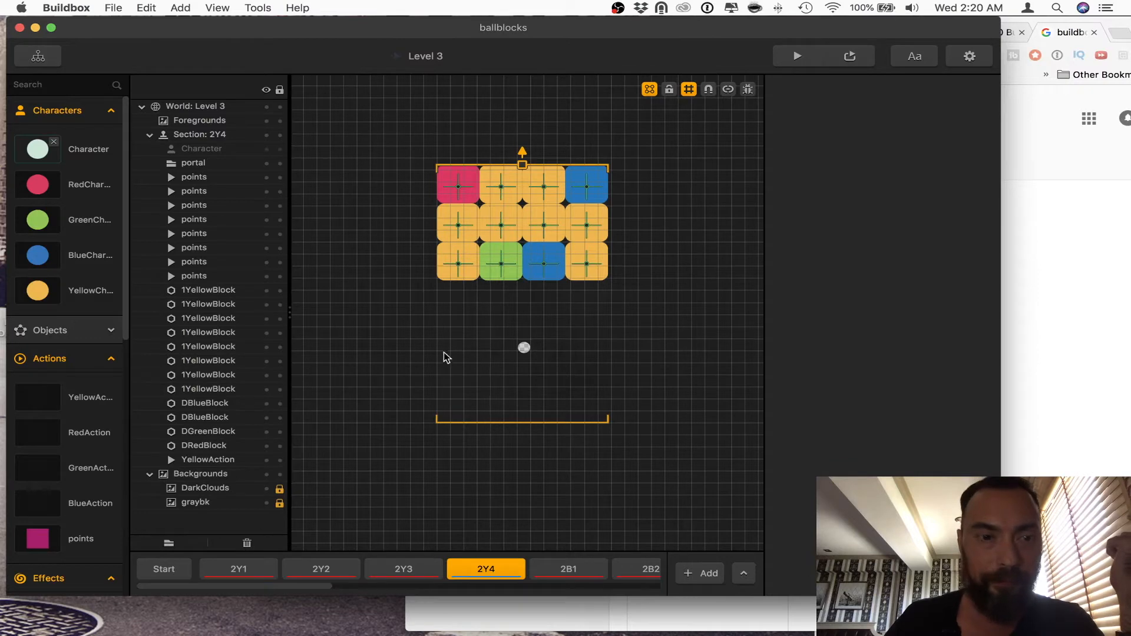
pyautogui.moveTo(352, 341); pyautogui.dragTo(613, 473)
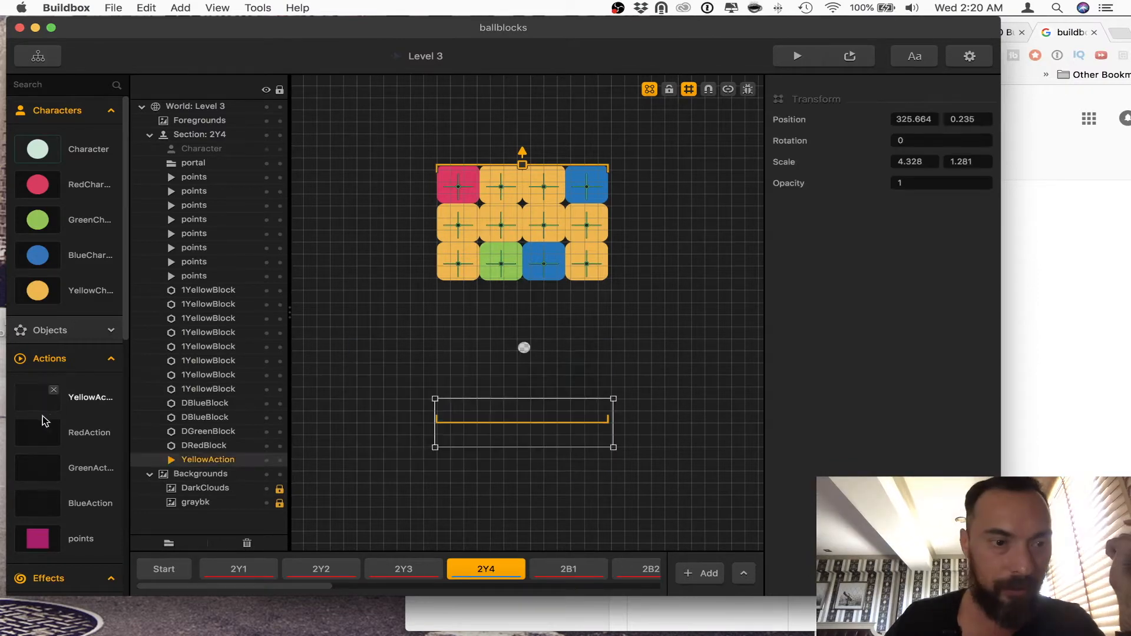
pyautogui.click(82, 396)
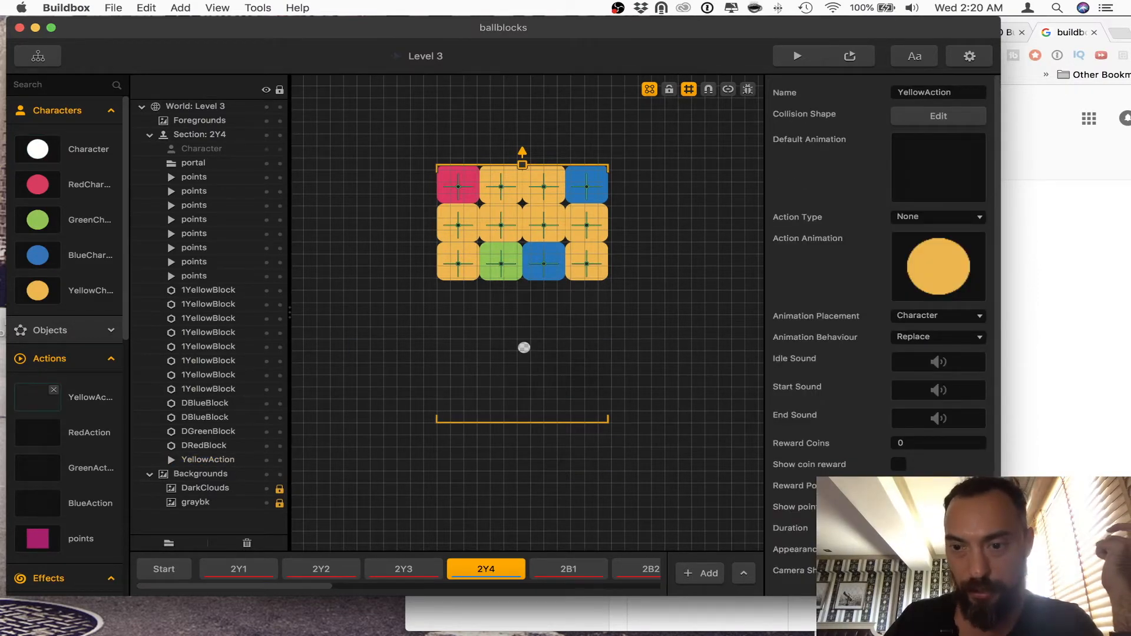
pyautogui.click(93, 432)
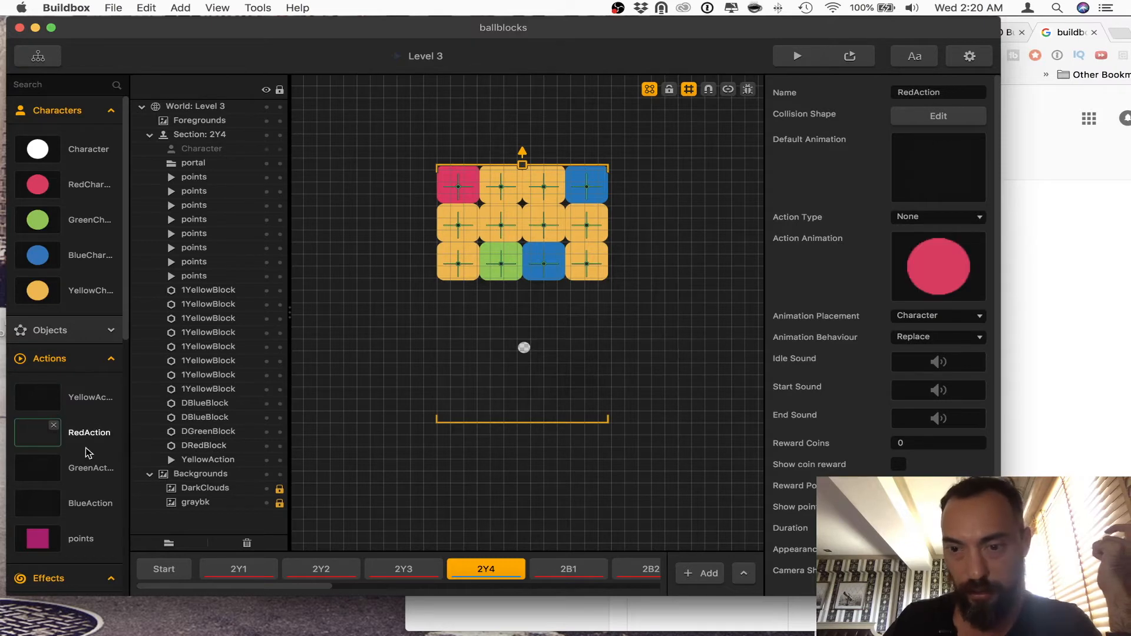
pyautogui.click(85, 502)
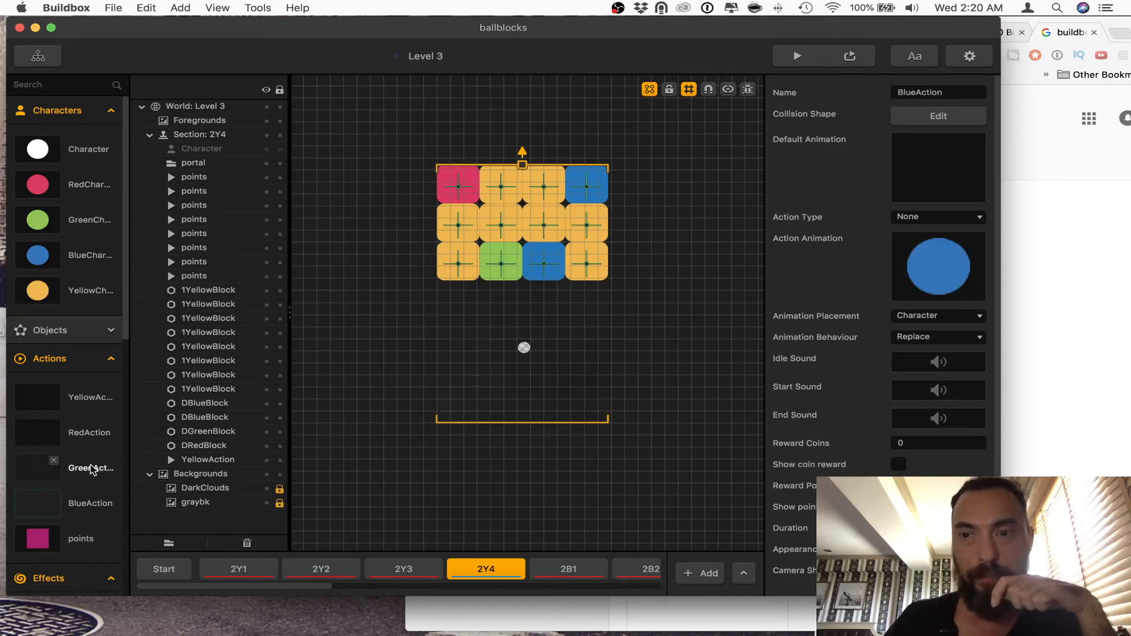
pyautogui.click(90, 398)
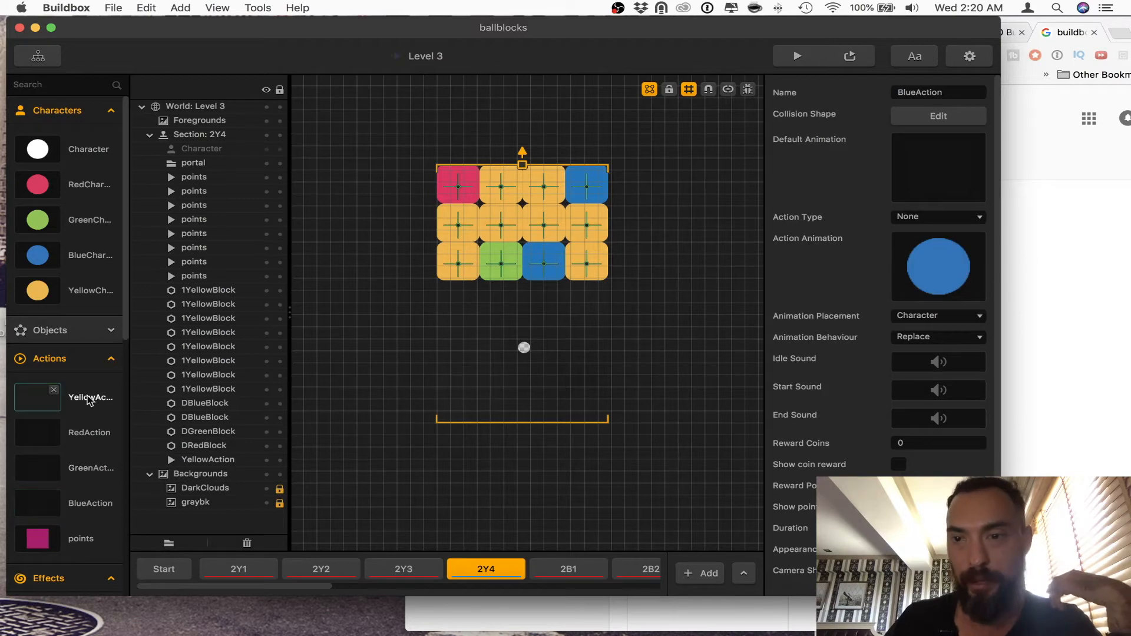
pyautogui.click(85, 425)
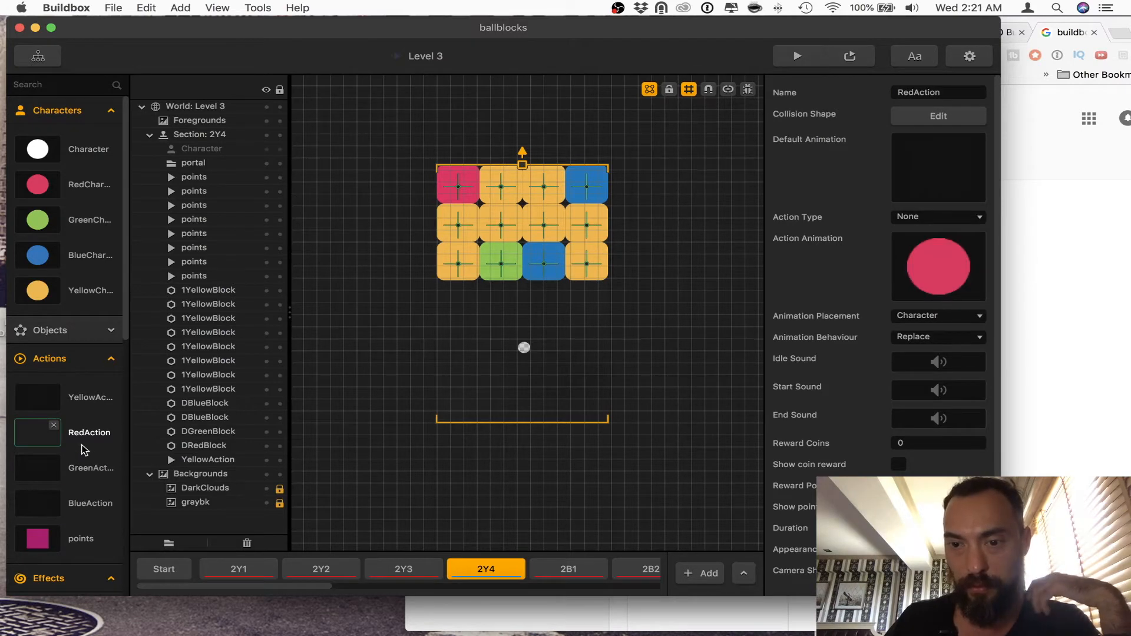
pyautogui.click(83, 469)
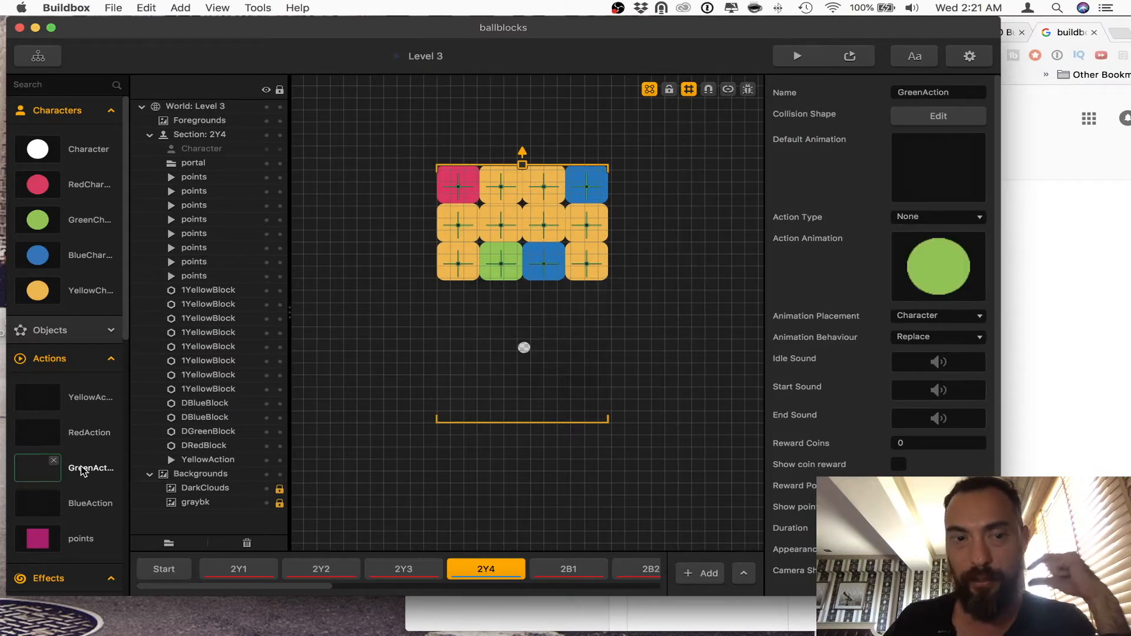
# Step: Inspect the RedAction settings and view its available action types without changing the selection
pyautogui.click(89, 431)
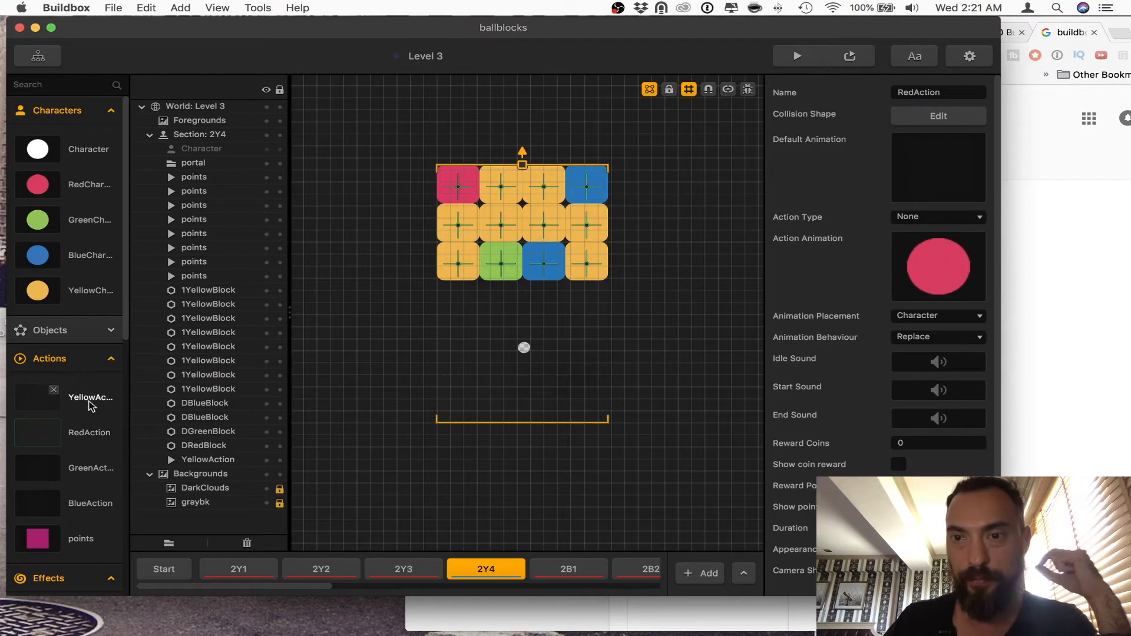
pyautogui.click(953, 219)
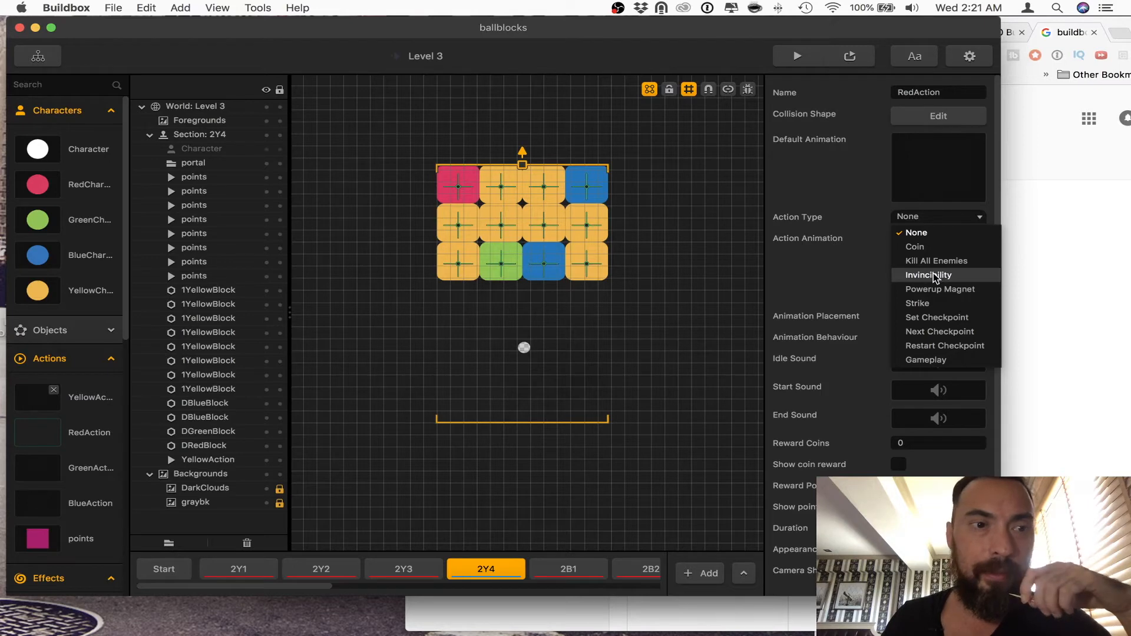
pyautogui.click(650, 362)
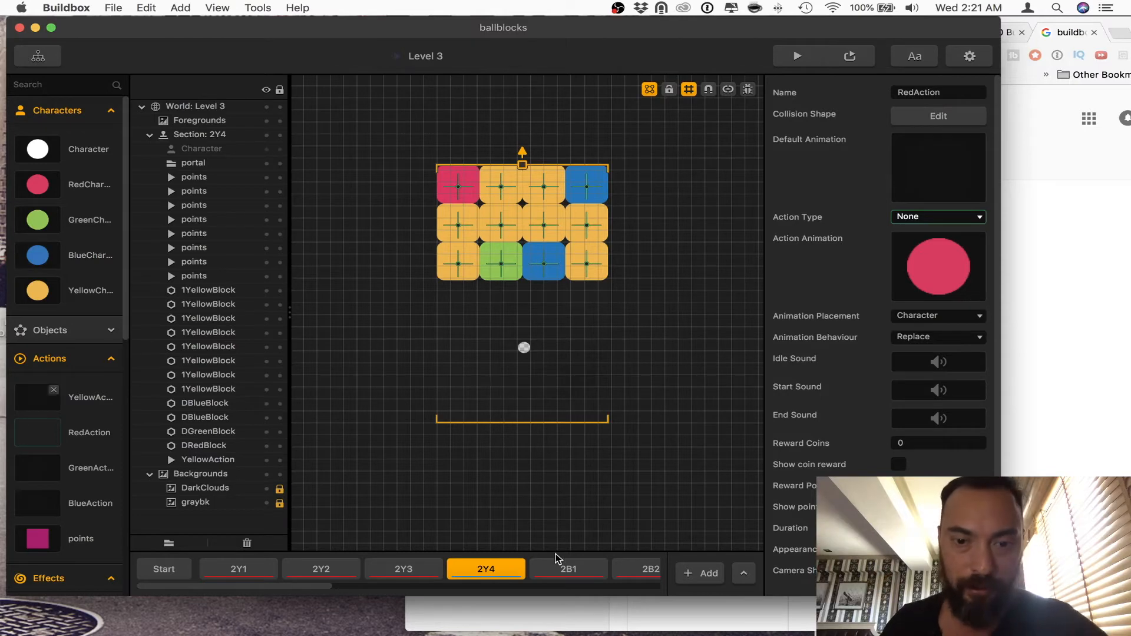
# Step: Switch to section 2Y3, play-test it in the preview until the game ends, and close the preview
pyautogui.click(393, 572)
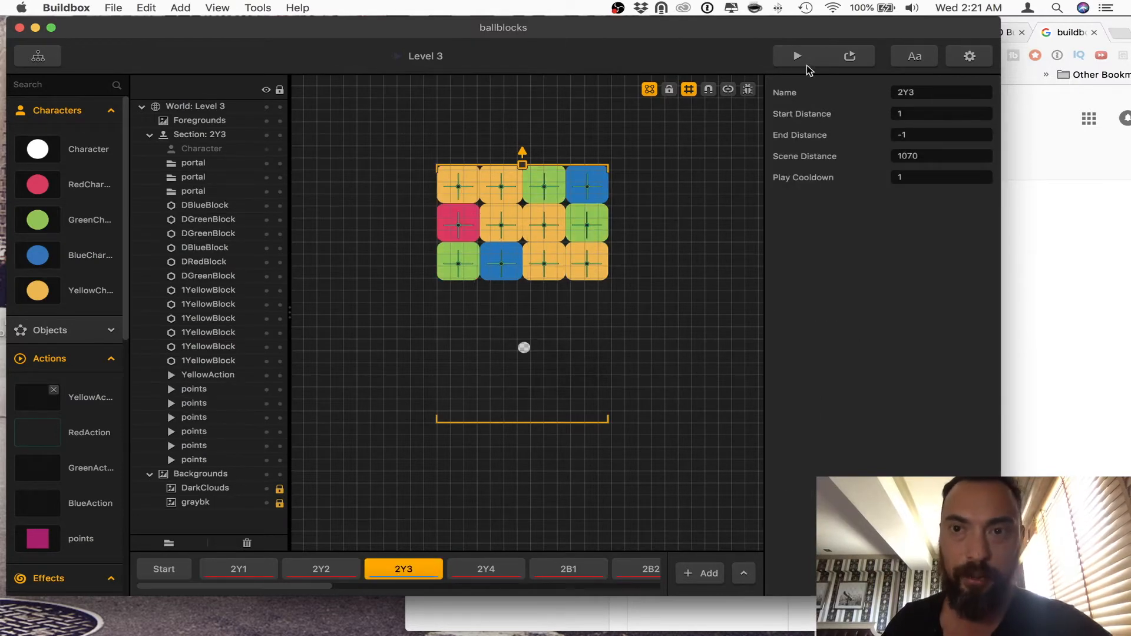
pyautogui.click(807, 62)
pyautogui.click(618, 504)
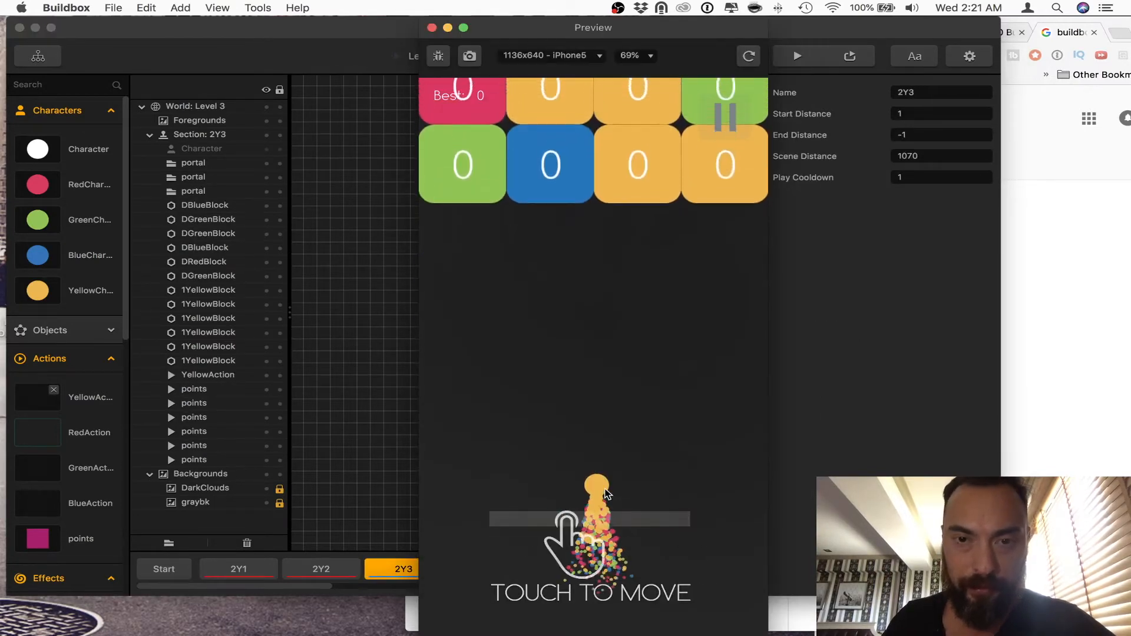
pyautogui.moveTo(616, 492); pyautogui.dragTo(635, 489)
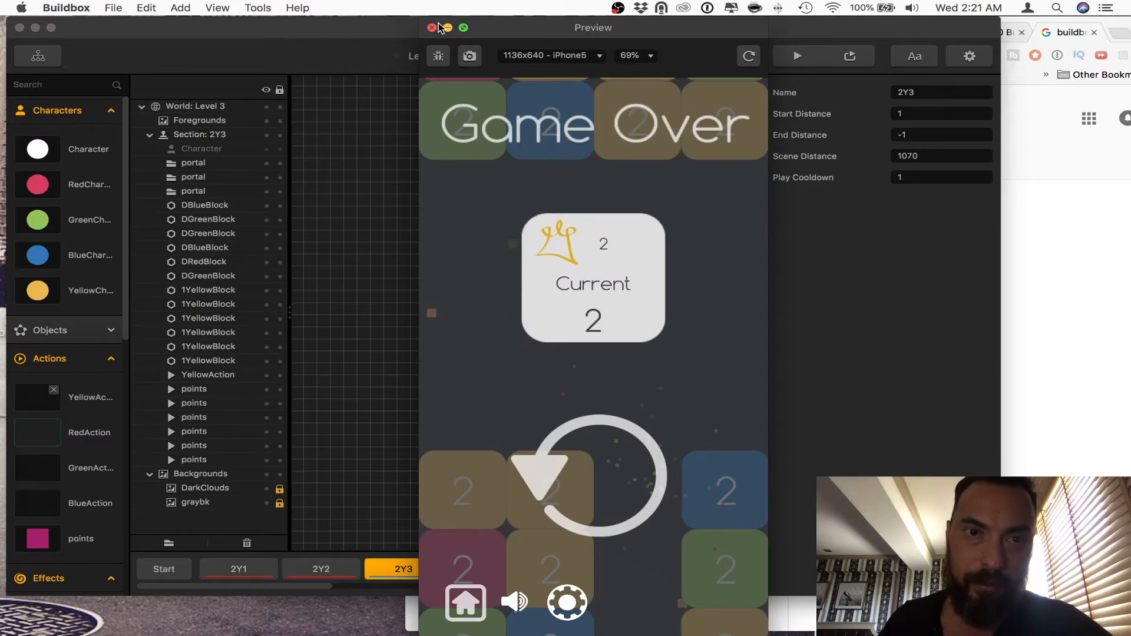
pyautogui.click(432, 28)
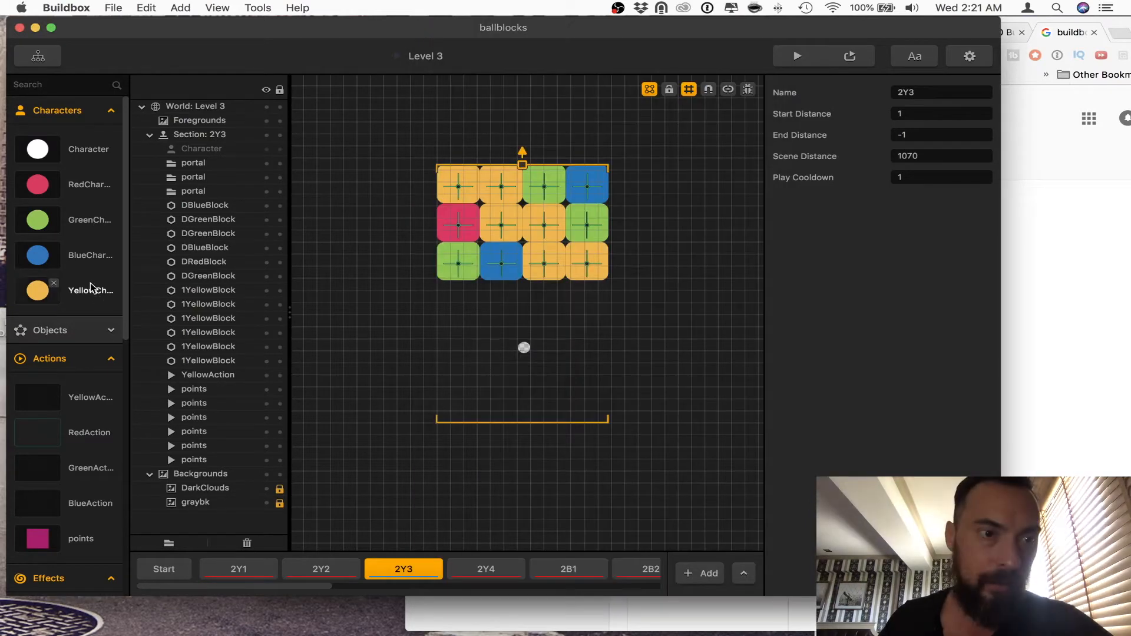
# Step: Expand the Objects library and compare the settings of 1BlueBlock, DBlueBlock and DYellowBlock
pyautogui.scroll(-5, 76, 419)
pyautogui.scroll(3, 75, 415)
pyautogui.scroll(-4, 76, 415)
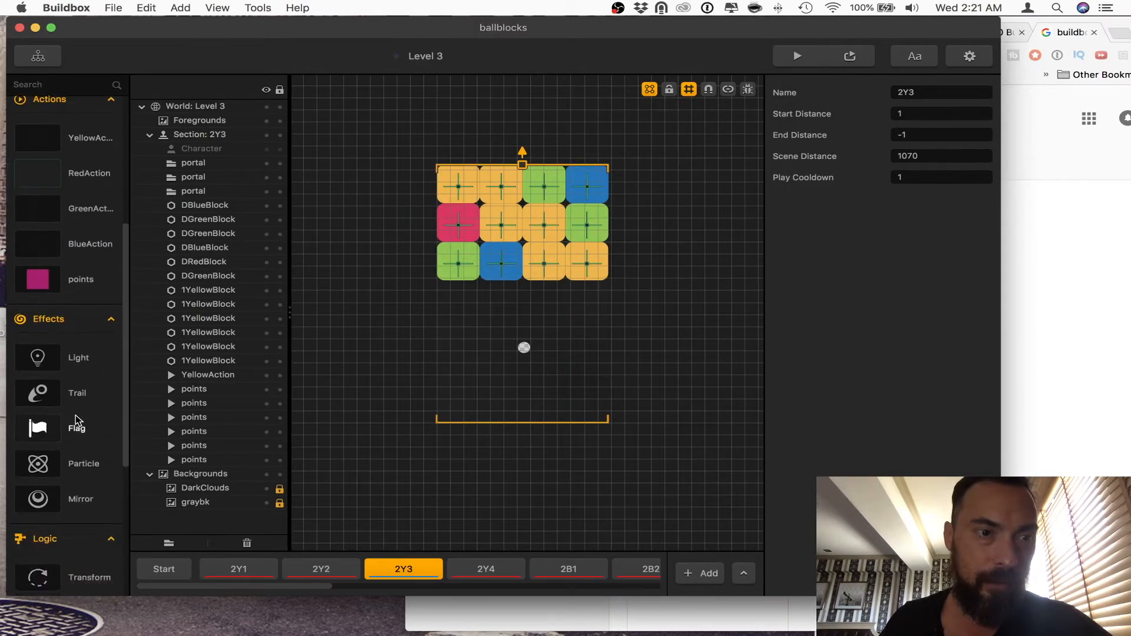
pyautogui.scroll(8, 75, 415)
pyautogui.click(53, 322)
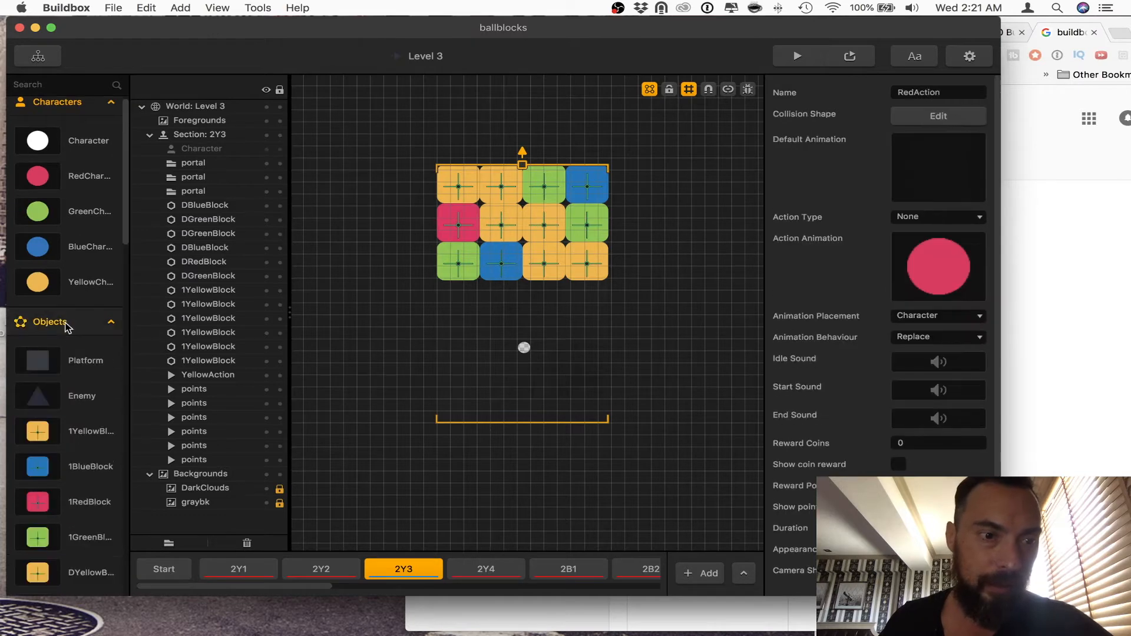
pyautogui.click(92, 469)
pyautogui.scroll(-5, 88, 494)
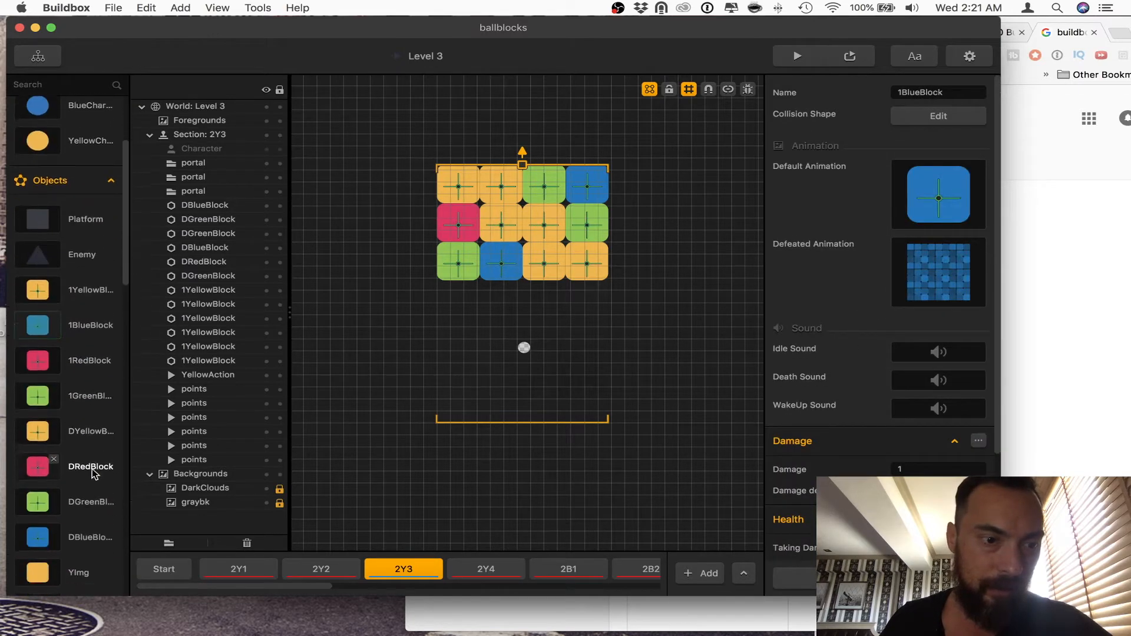
pyautogui.click(82, 517)
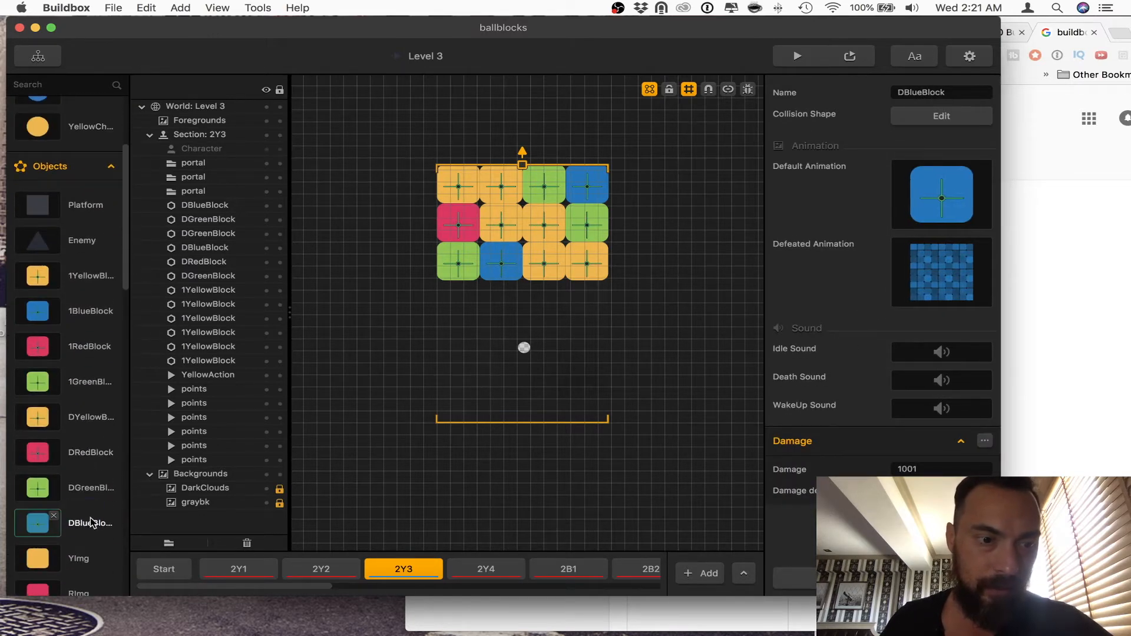
pyautogui.click(82, 418)
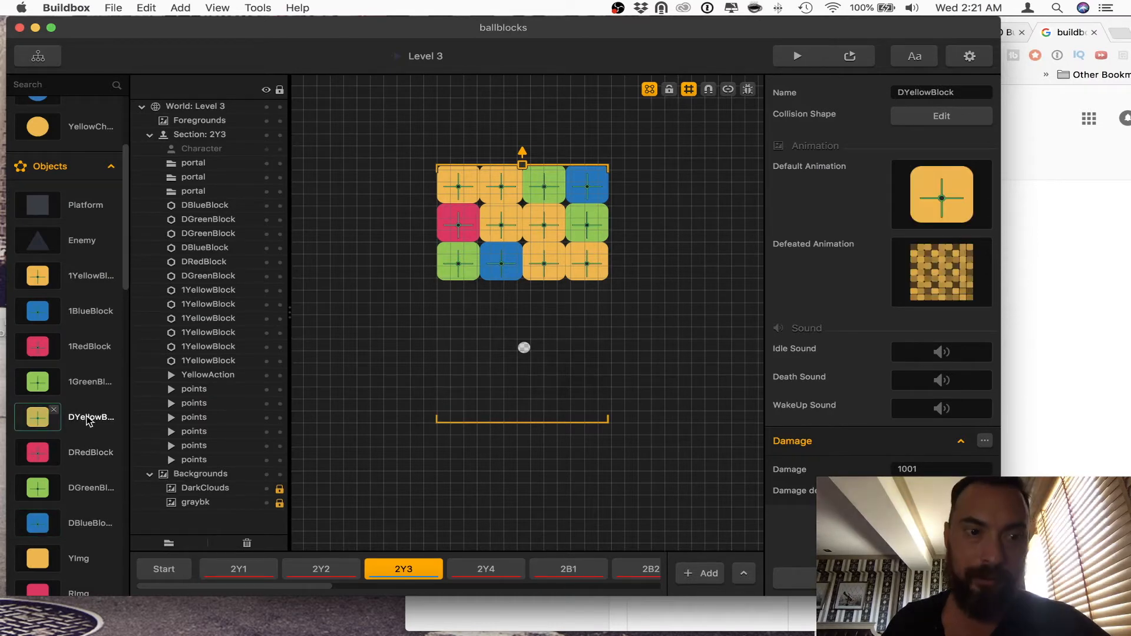
# Step: Open DYellowBlock's defeated animation, select all its YImg pieces to examine their properties, and close the Animation Editor
pyautogui.moveTo(930, 295)
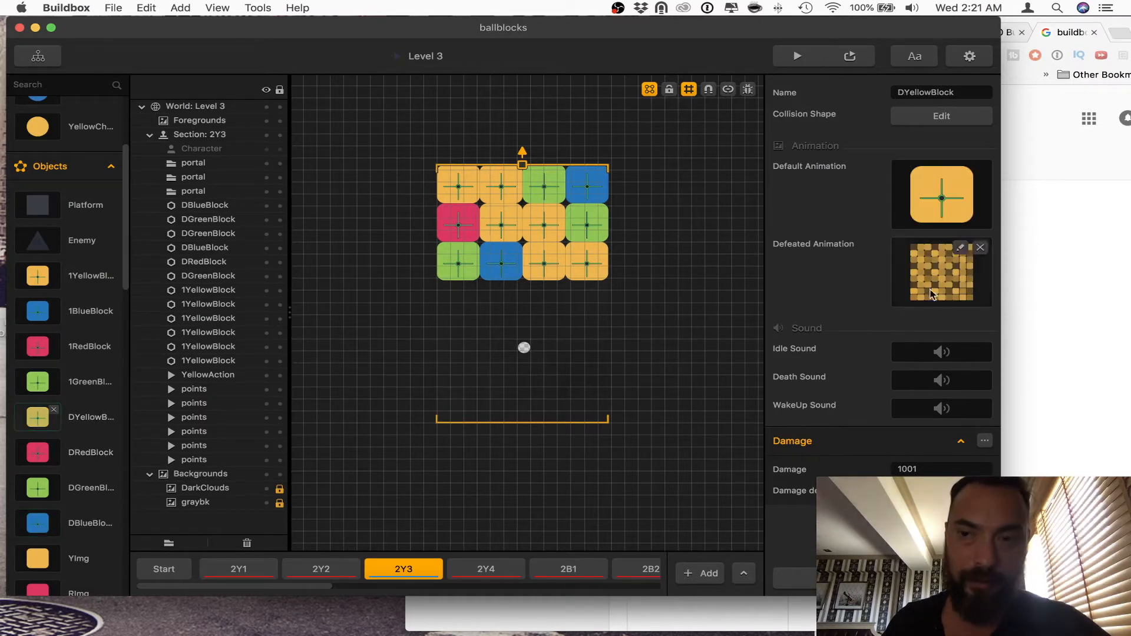
pyautogui.click(961, 248)
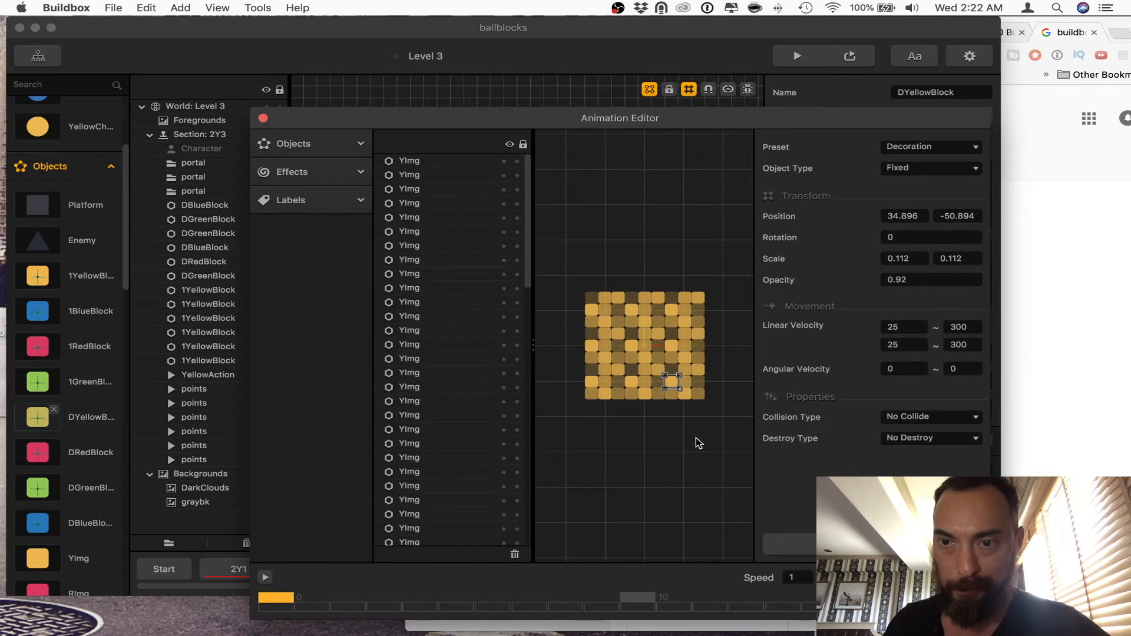
pyautogui.scroll(-1, 695, 437)
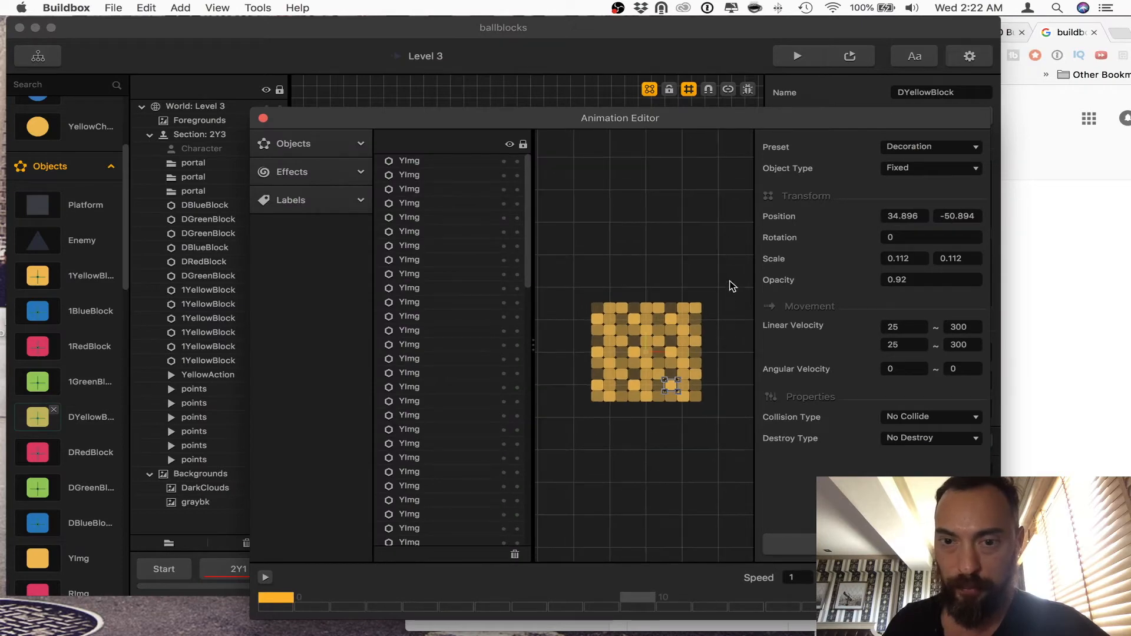
pyautogui.moveTo(732, 286); pyautogui.dragTo(576, 439)
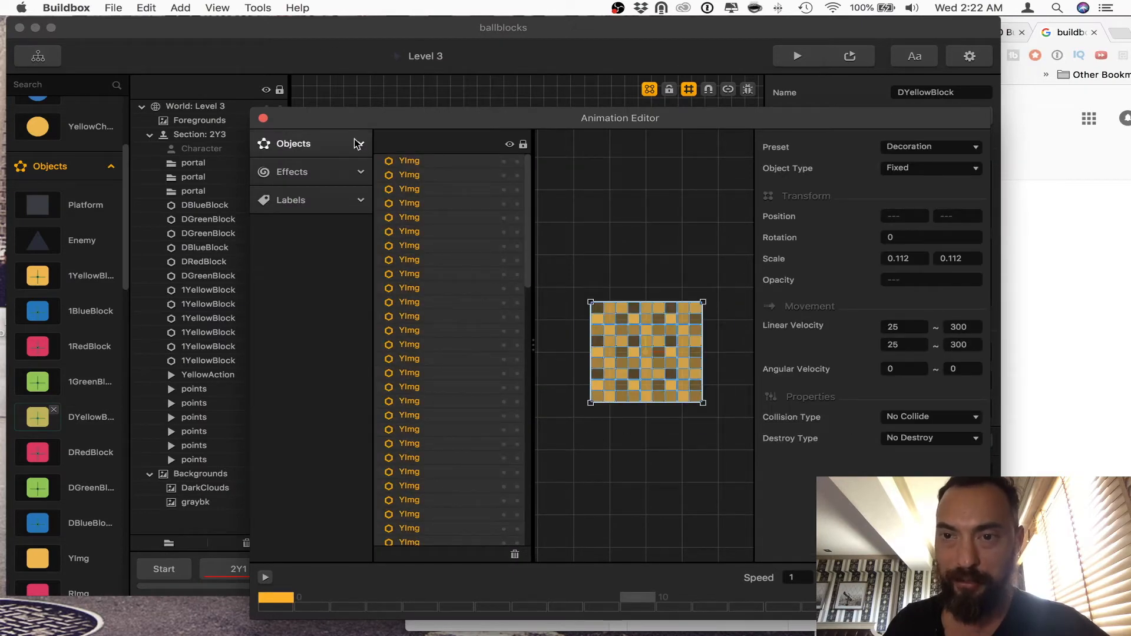
pyautogui.click(263, 119)
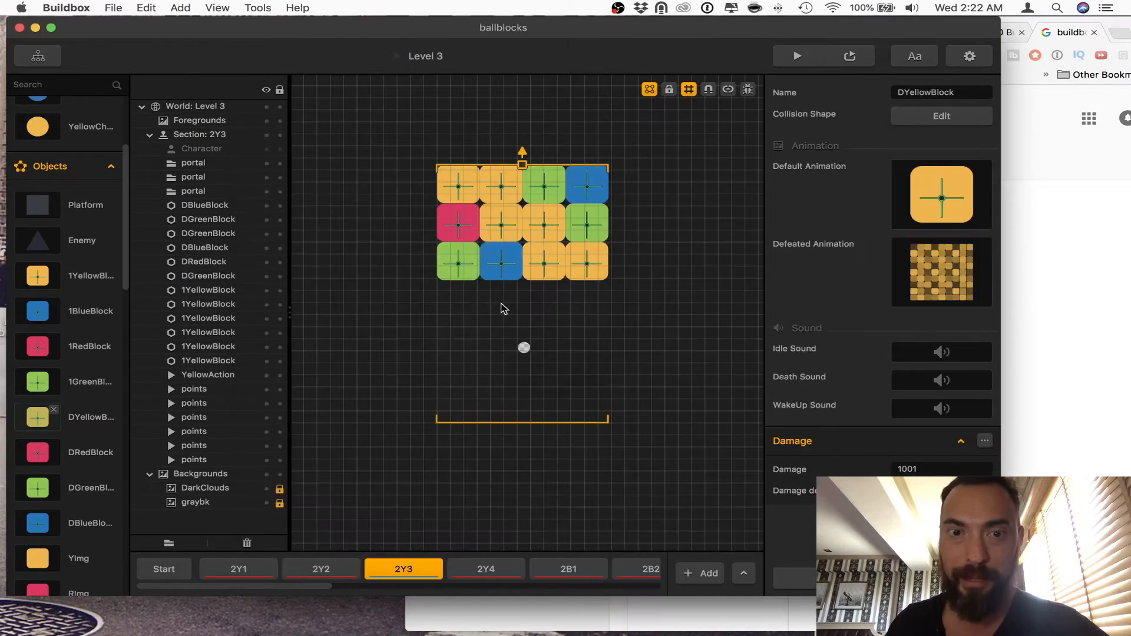
# Step: Switch to section 2B1, play-test its blue blocks in the preview by steering the ball into them, and close the preview
pyautogui.hscroll(2, 412, 568)
pyautogui.click(480, 568)
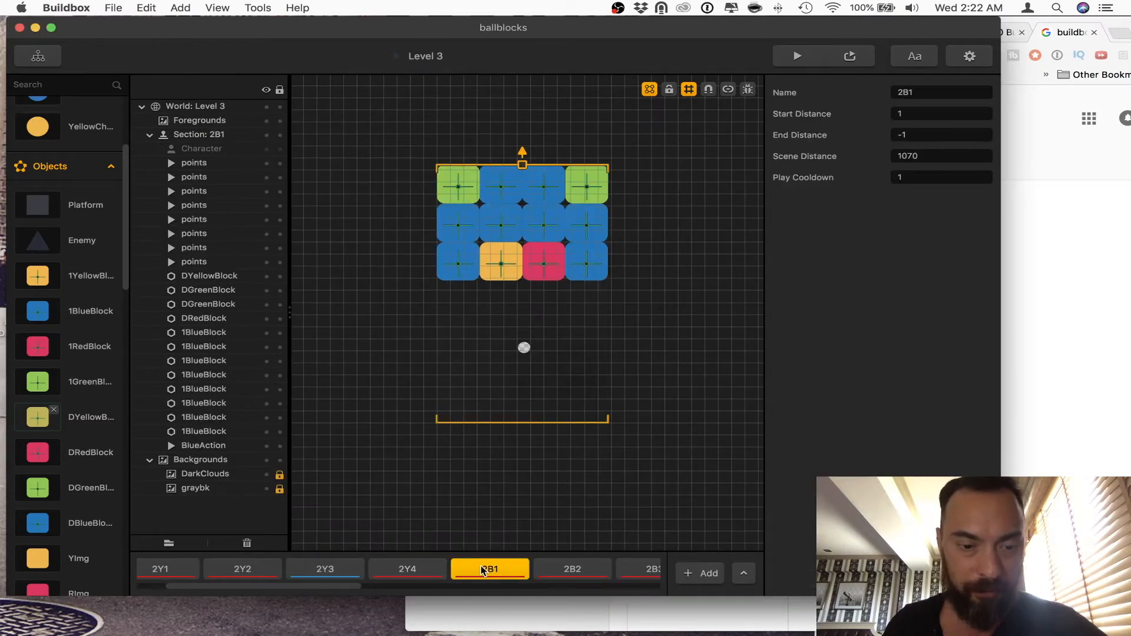
pyautogui.click(799, 57)
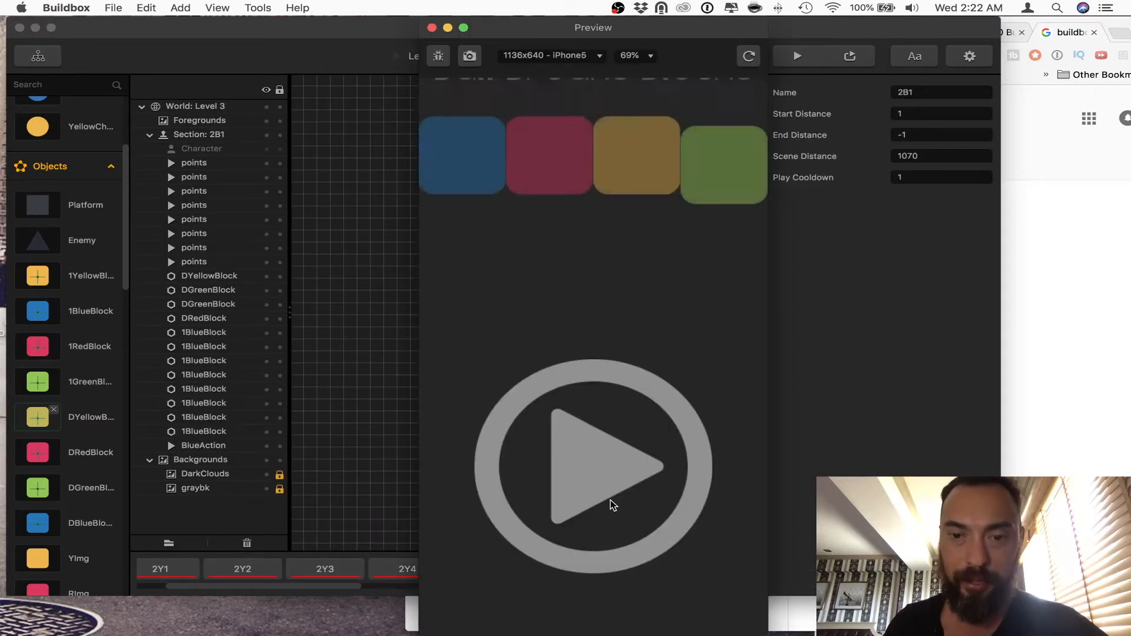
pyautogui.click(613, 505)
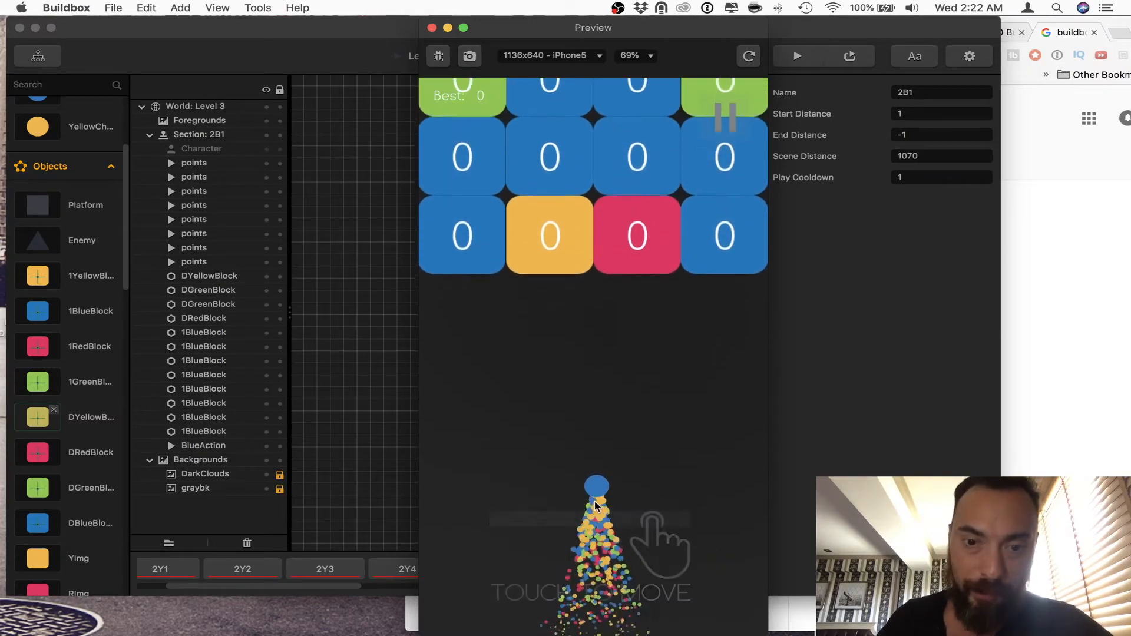
pyautogui.moveTo(595, 502); pyautogui.dragTo(463, 509)
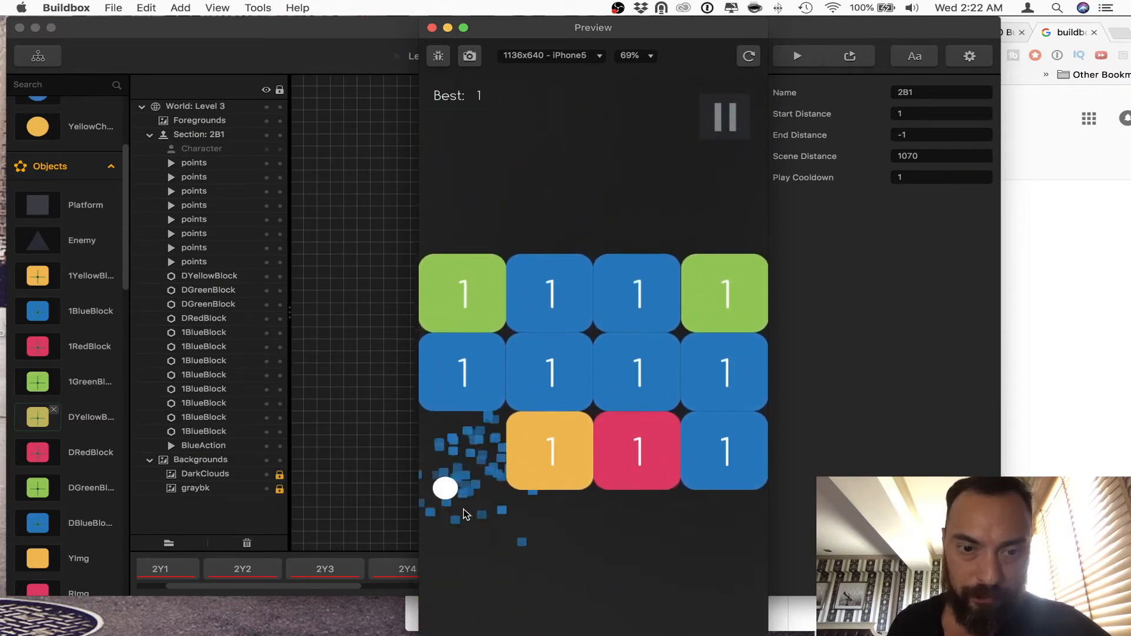
pyautogui.click(432, 28)
# Step: Review the settings of YellowAction, RedAction, GreenAction and BlueAction in the asset library one after another
pyautogui.scroll(-1, 101, 403)
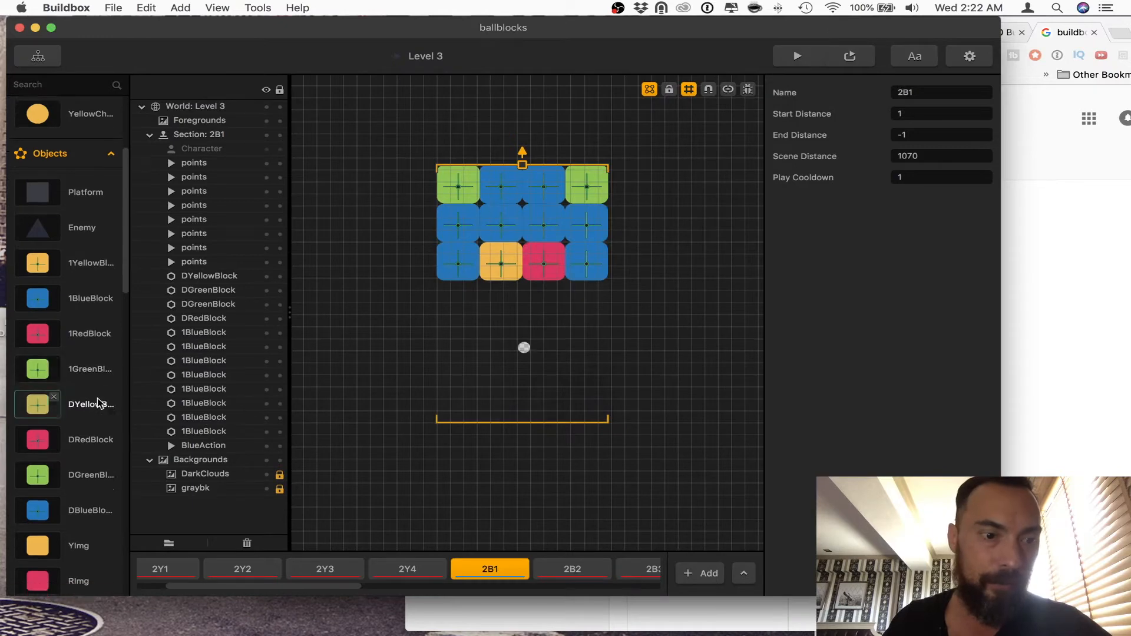
pyautogui.scroll(-10, 100, 403)
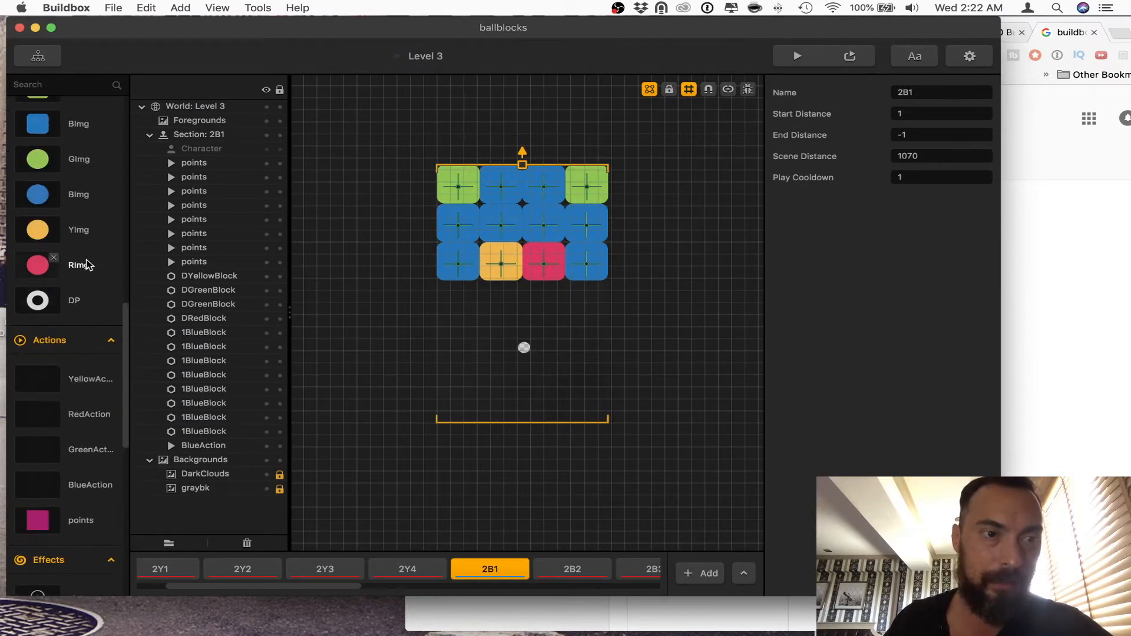
pyautogui.click(89, 379)
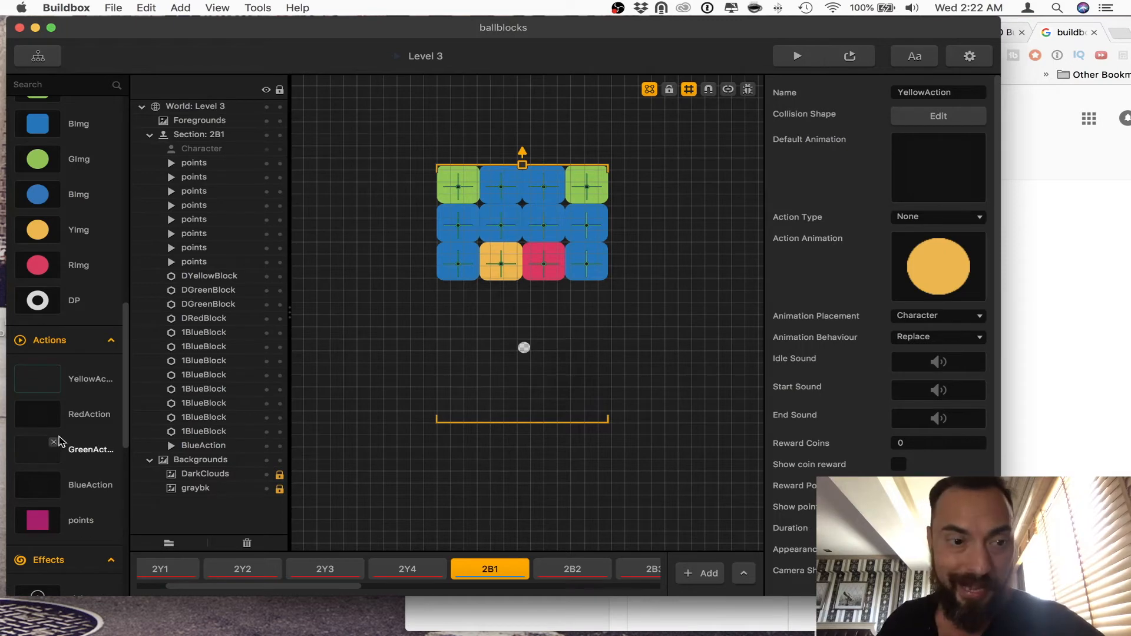
pyautogui.click(88, 414)
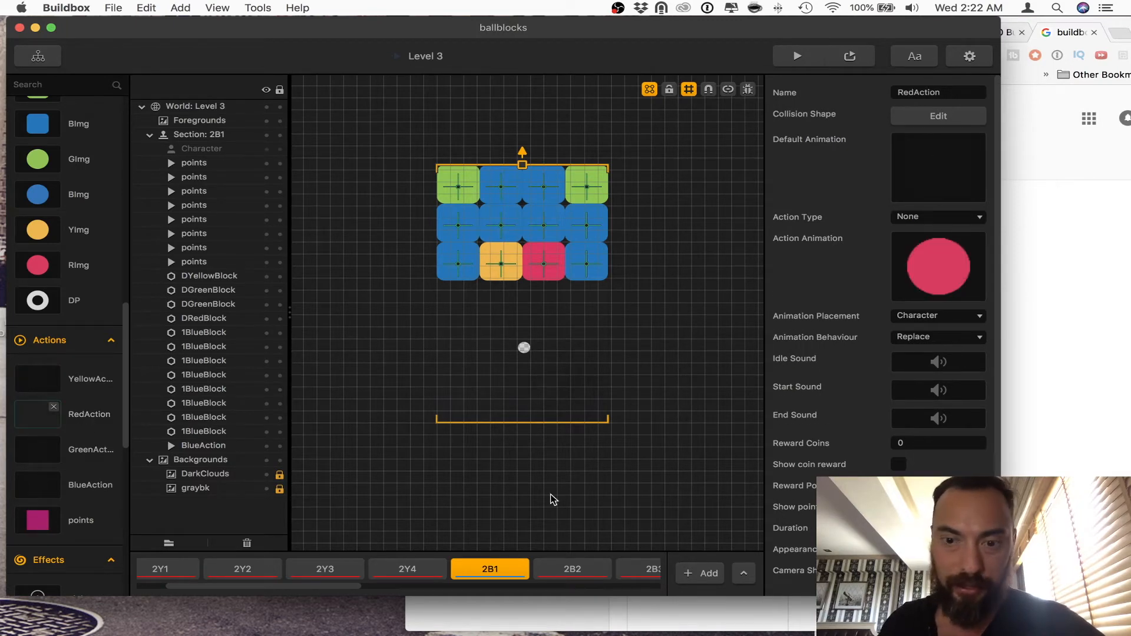
pyautogui.click(88, 450)
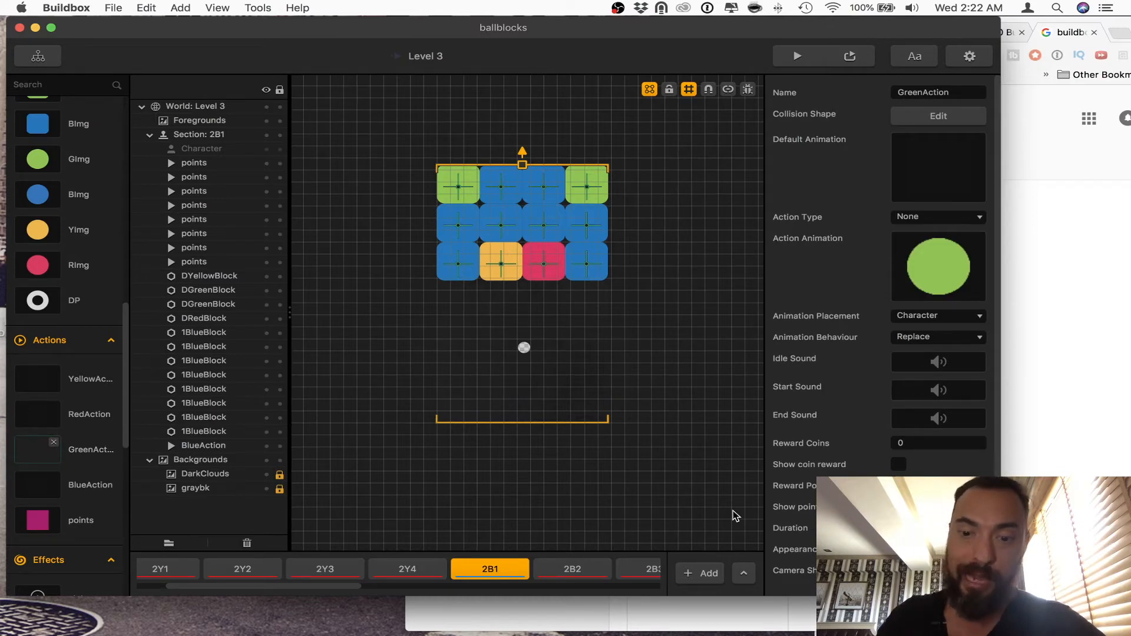
pyautogui.click(86, 485)
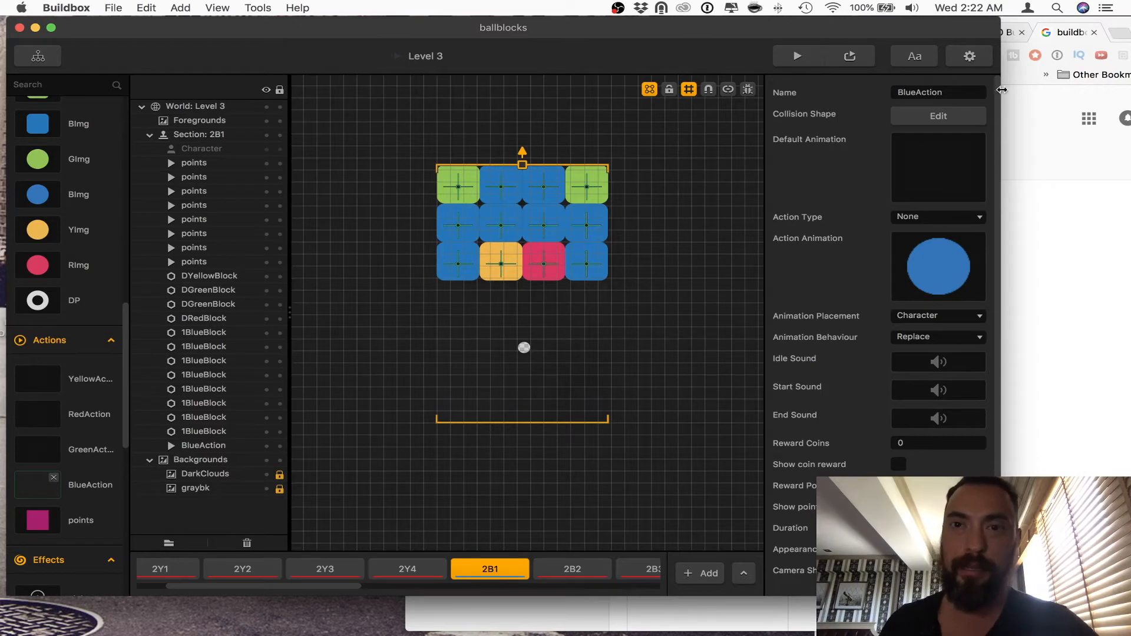
# Step: Play-test section 2B1 once more in the preview and close it
pyautogui.click(812, 60)
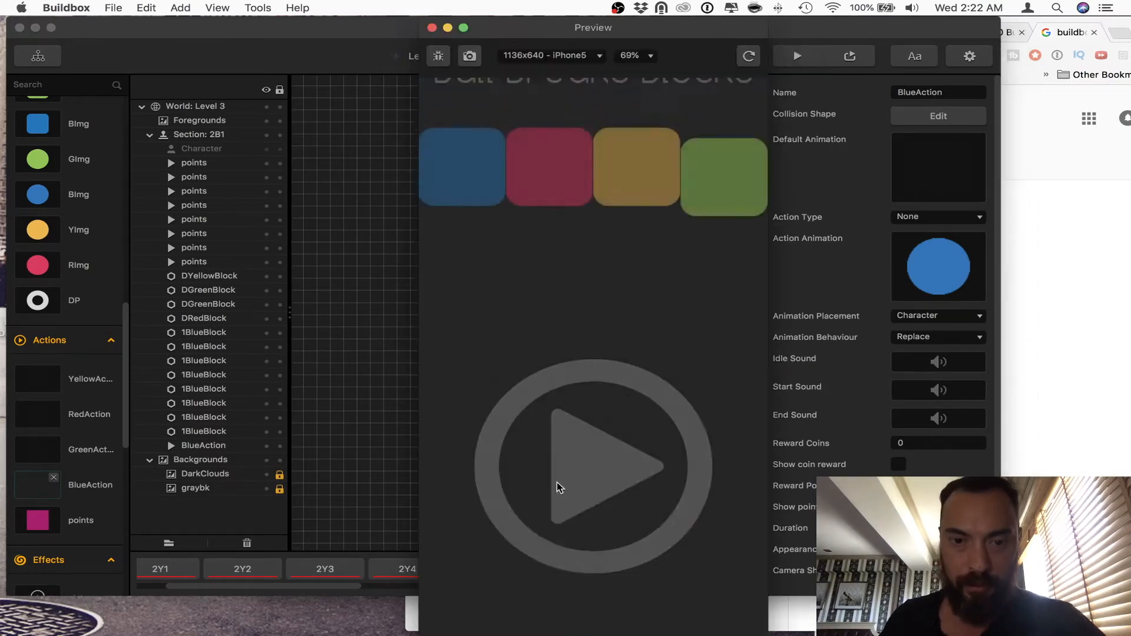
pyautogui.moveTo(613, 455)
pyautogui.mouseDown()
pyautogui.moveTo(487, 512)
pyautogui.moveTo(574, 568)
pyautogui.moveTo(496, 454)
pyautogui.moveTo(483, 489)
pyautogui.moveTo(606, 519)
pyautogui.moveTo(486, 541)
pyautogui.moveTo(671, 530)
pyautogui.mouseUp()
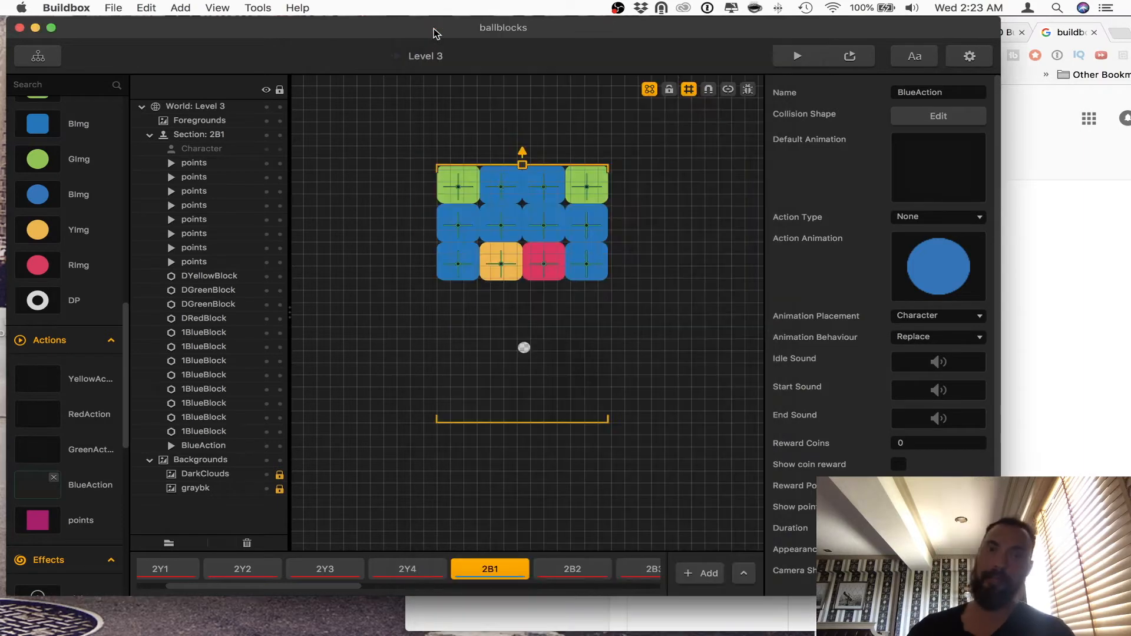
pyautogui.click(432, 27)
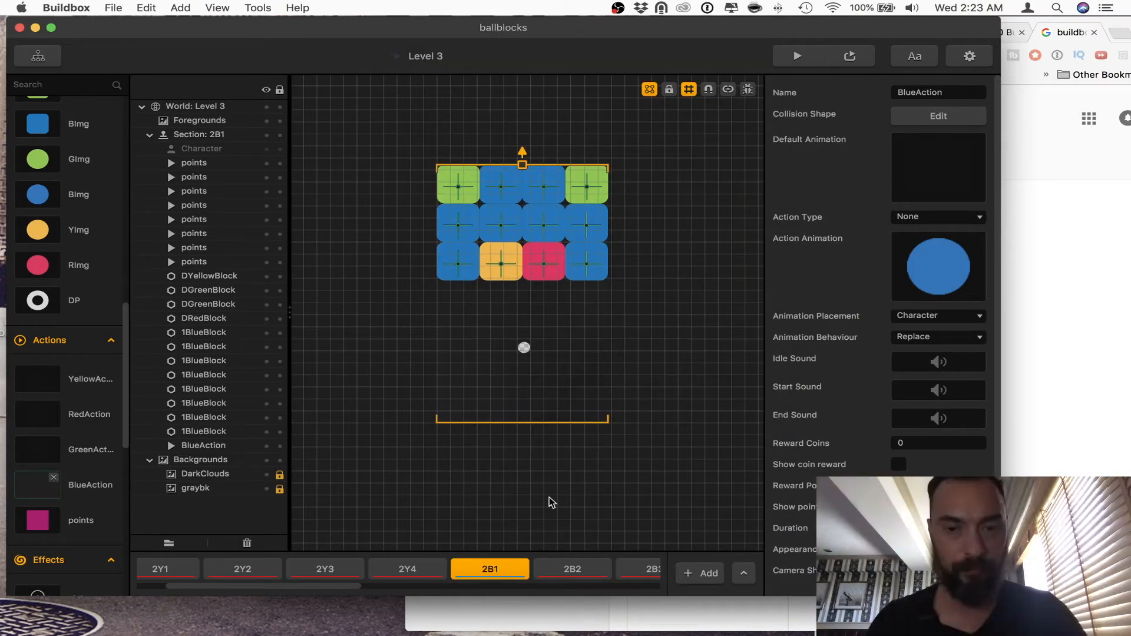
# Step: Open the Level 4 world from the Game Mind Map, expand its Objects library and show the DBlueBlock settings
pyautogui.click(58, 62)
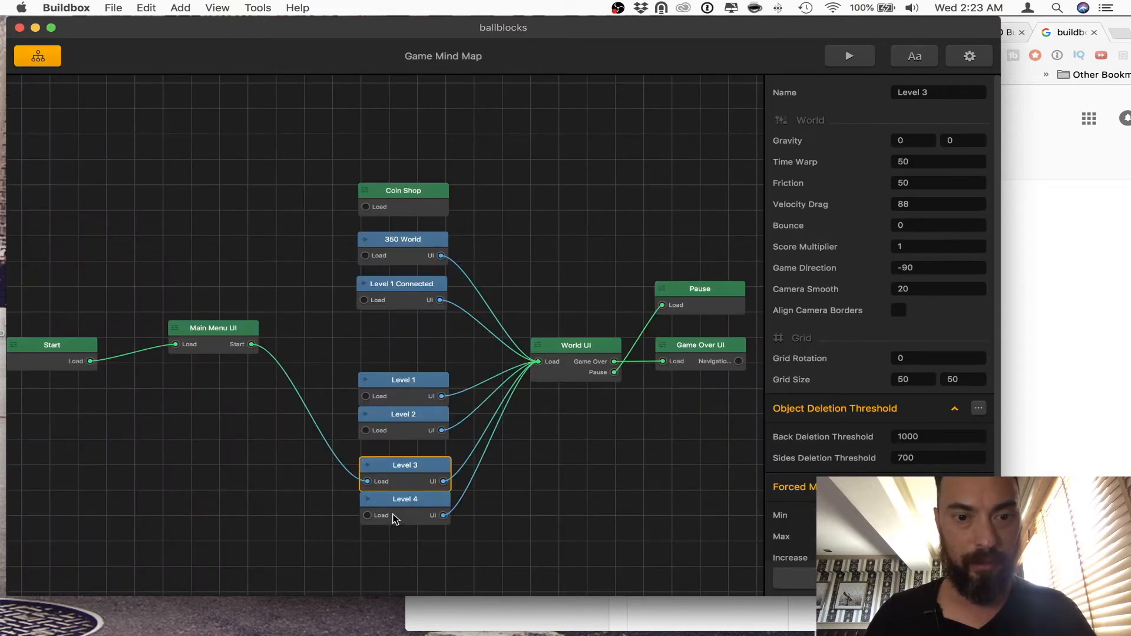
pyautogui.doubleClick(395, 518)
pyautogui.click(92, 234)
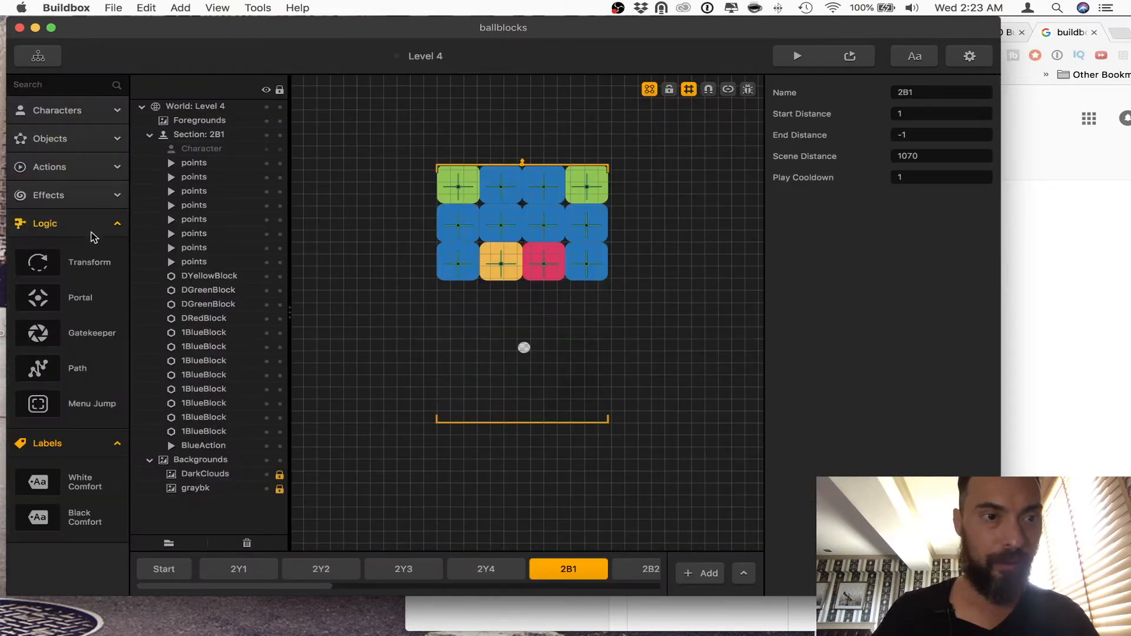
pyautogui.click(83, 195)
pyautogui.click(88, 171)
pyautogui.click(83, 139)
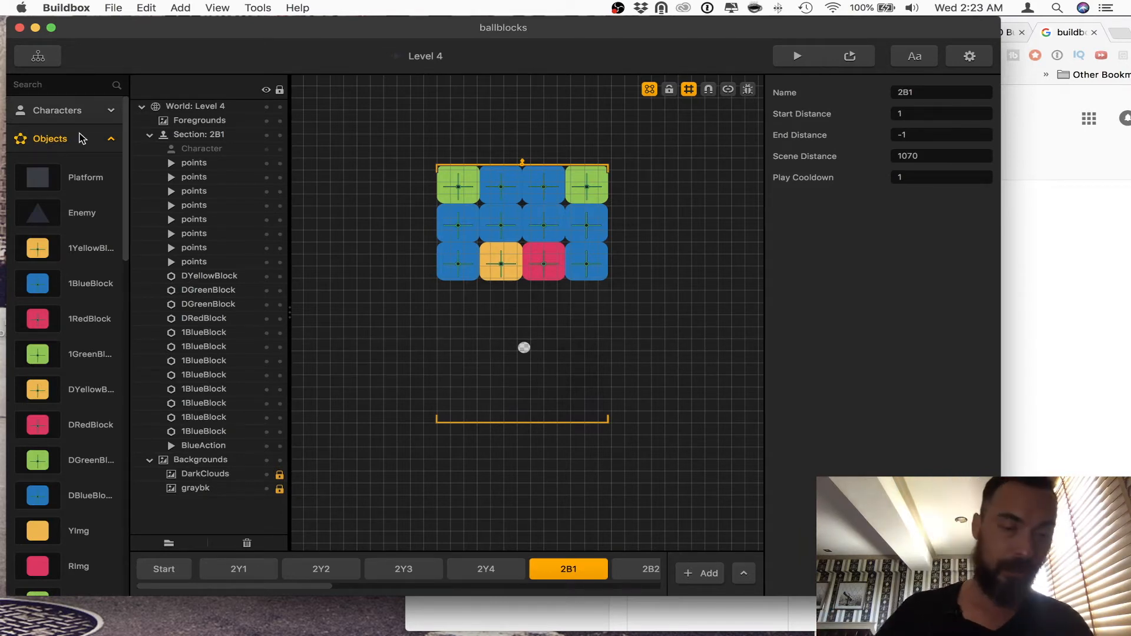
pyautogui.scroll(-1, 80, 141)
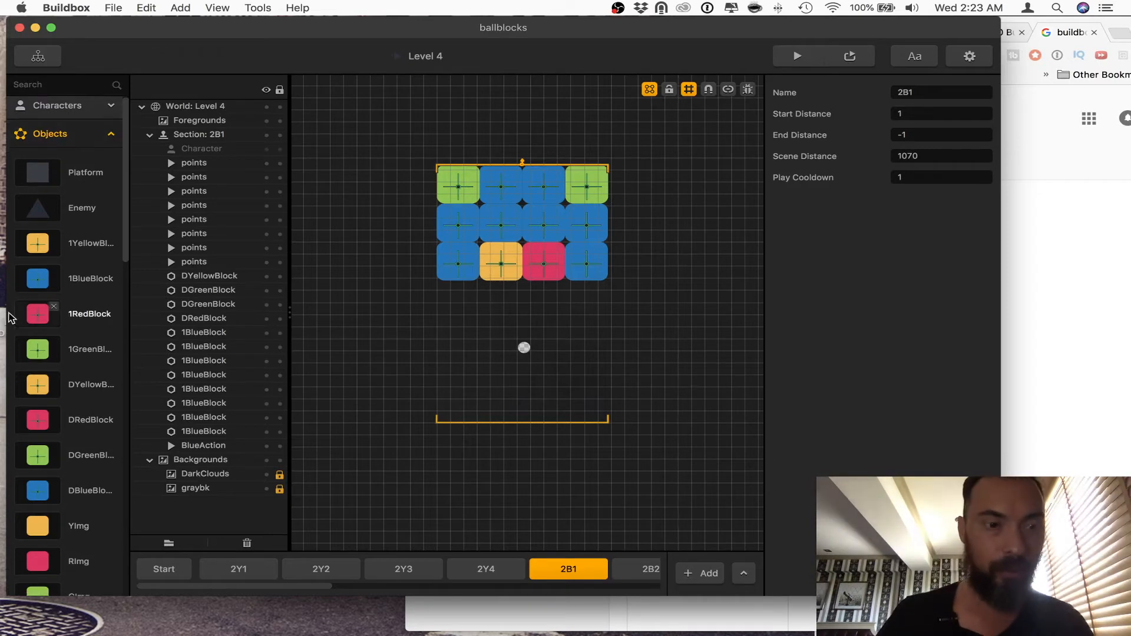
pyautogui.click(88, 493)
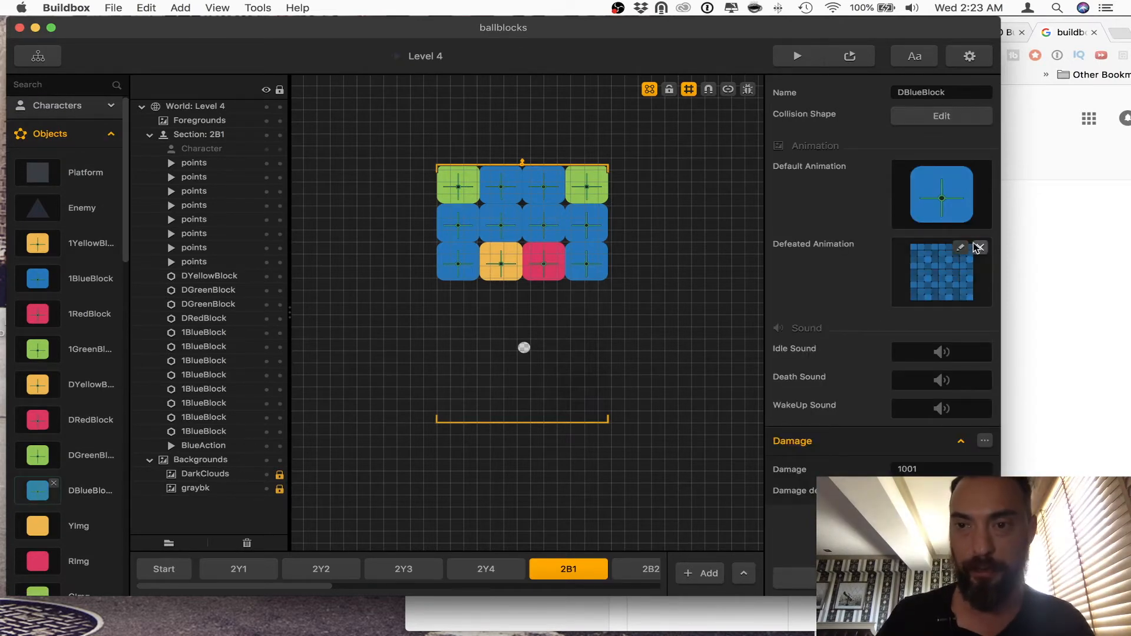
# Step: Inspect the DBlueBlock's defeated animation with all its BImg pieces selected in the Animation Editor, then close the editor
pyautogui.click(918, 281)
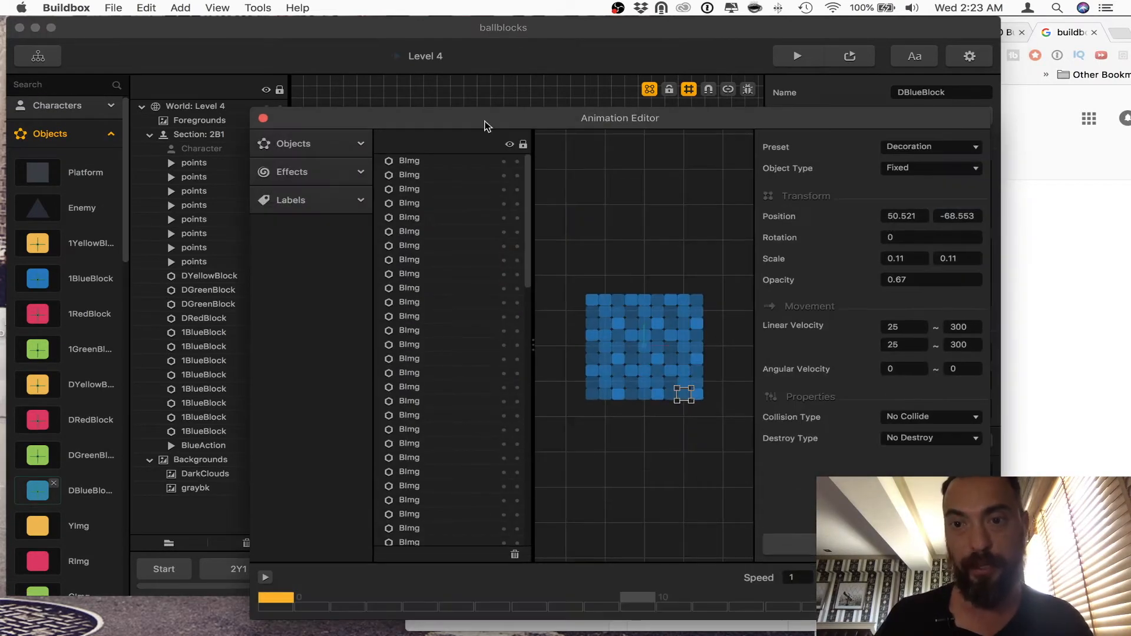
pyautogui.moveTo(718, 262); pyautogui.dragTo(569, 446)
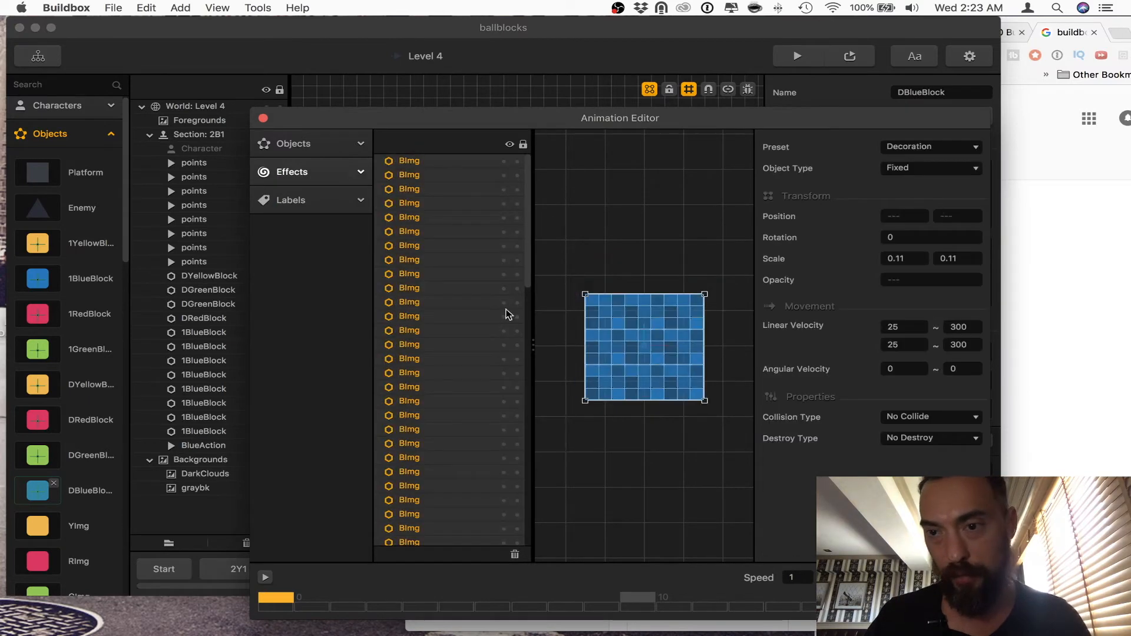
pyautogui.click(263, 119)
# Step: Take the Scene Distance from section 2Y1, check the other 2Y sections, and set section 2B1's Scene Distance to 1231
pyautogui.click(239, 569)
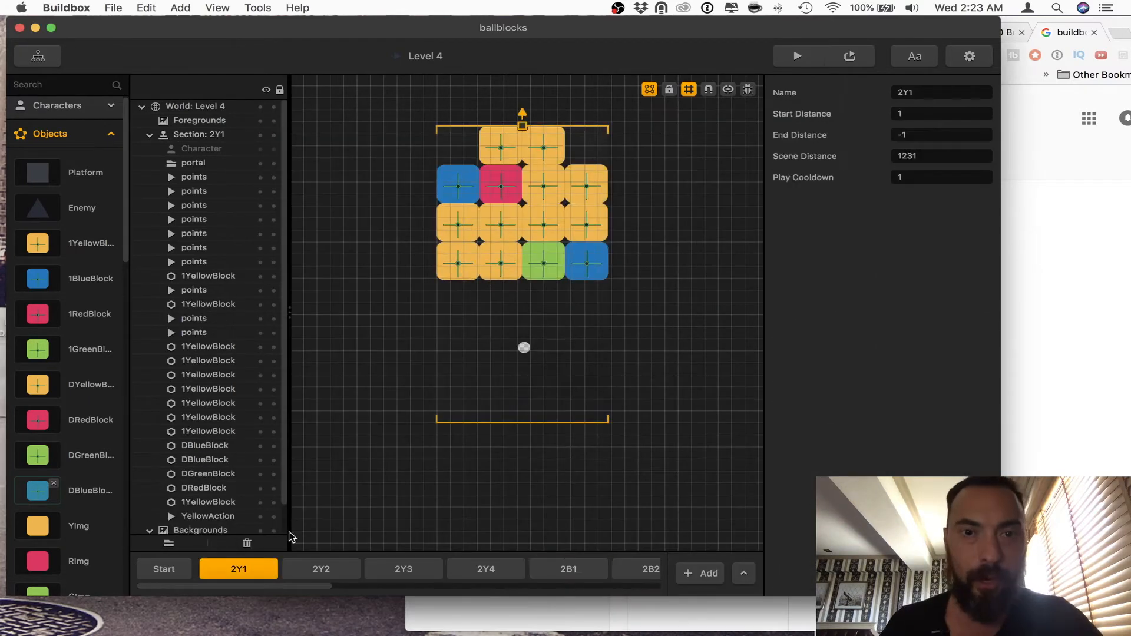
pyautogui.click(924, 157)
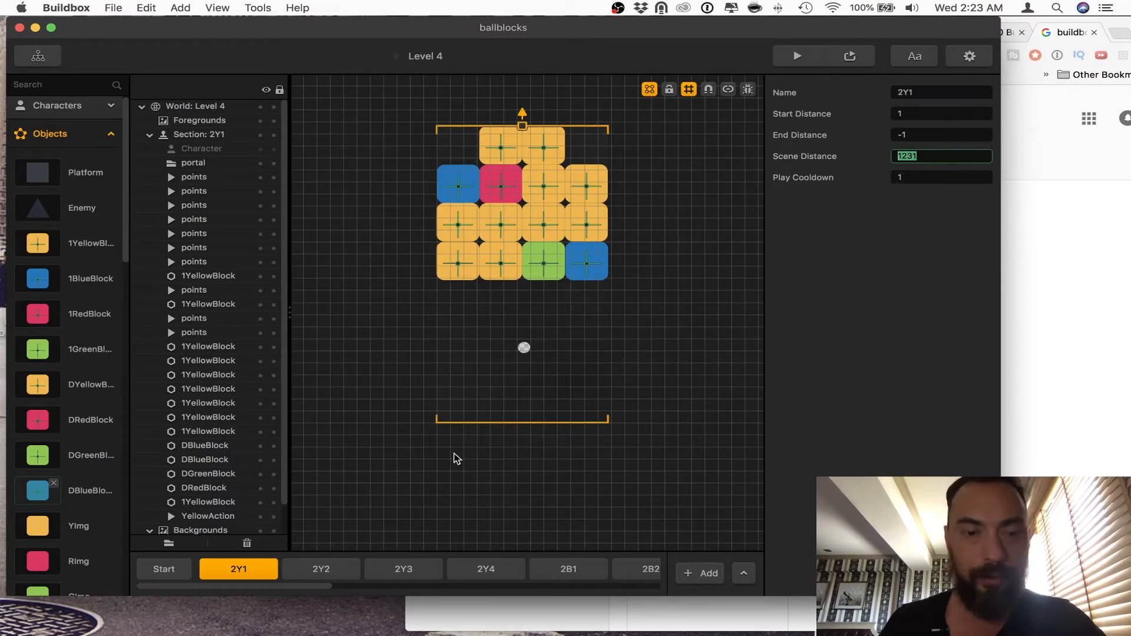
pyautogui.click(330, 569)
pyautogui.click(412, 569)
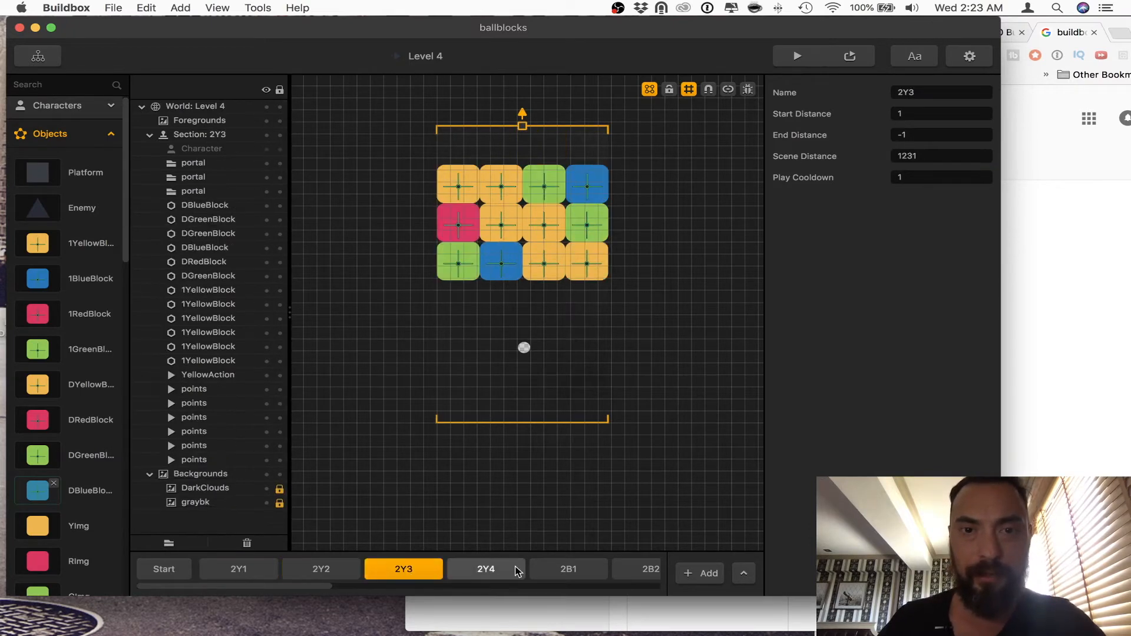
pyautogui.click(518, 570)
pyautogui.click(556, 571)
pyautogui.click(931, 155)
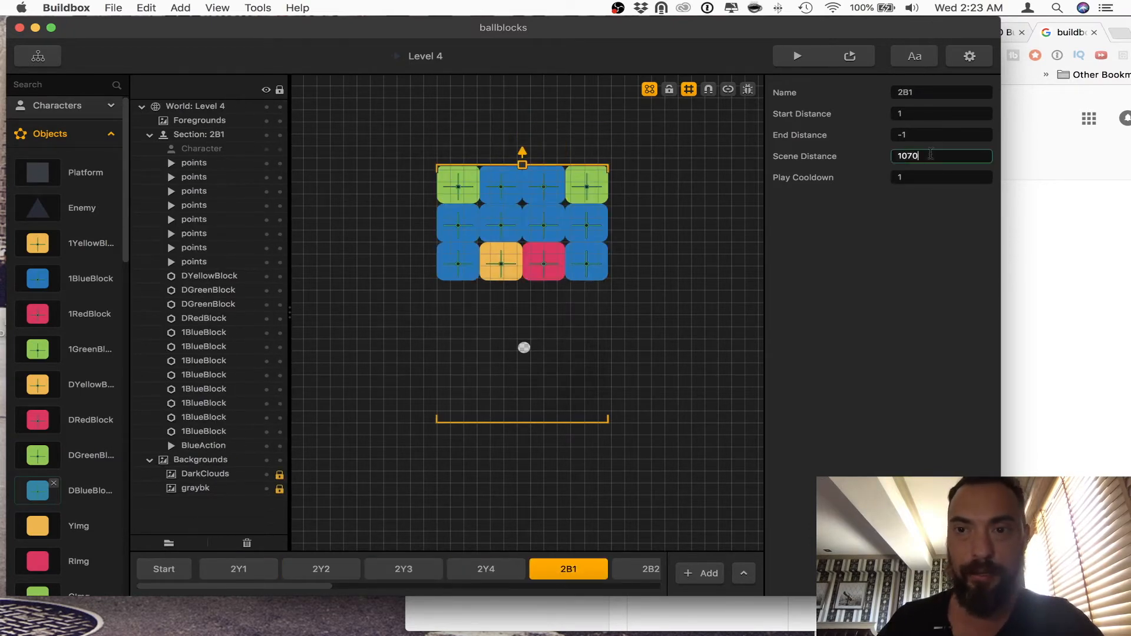
pyautogui.write('1231')
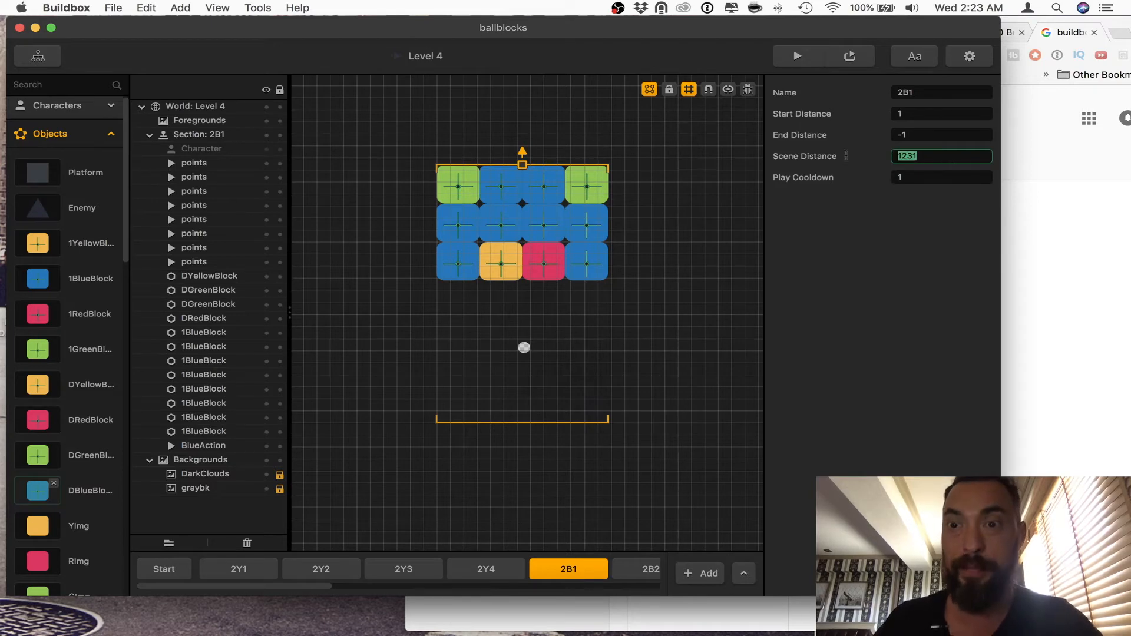
# Step: Set the Scene Distance of sections 2B2, 2B3 and the second 2B1 to 1231
pyautogui.hscroll(5, 257, 566)
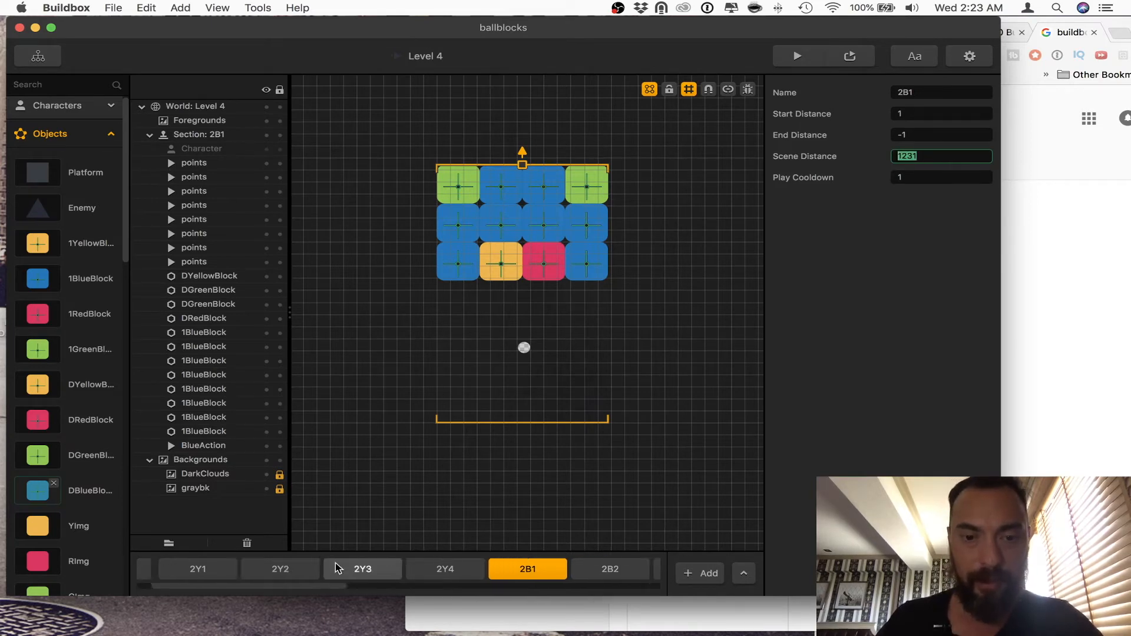
pyautogui.click(393, 569)
pyautogui.doubleClick(943, 155)
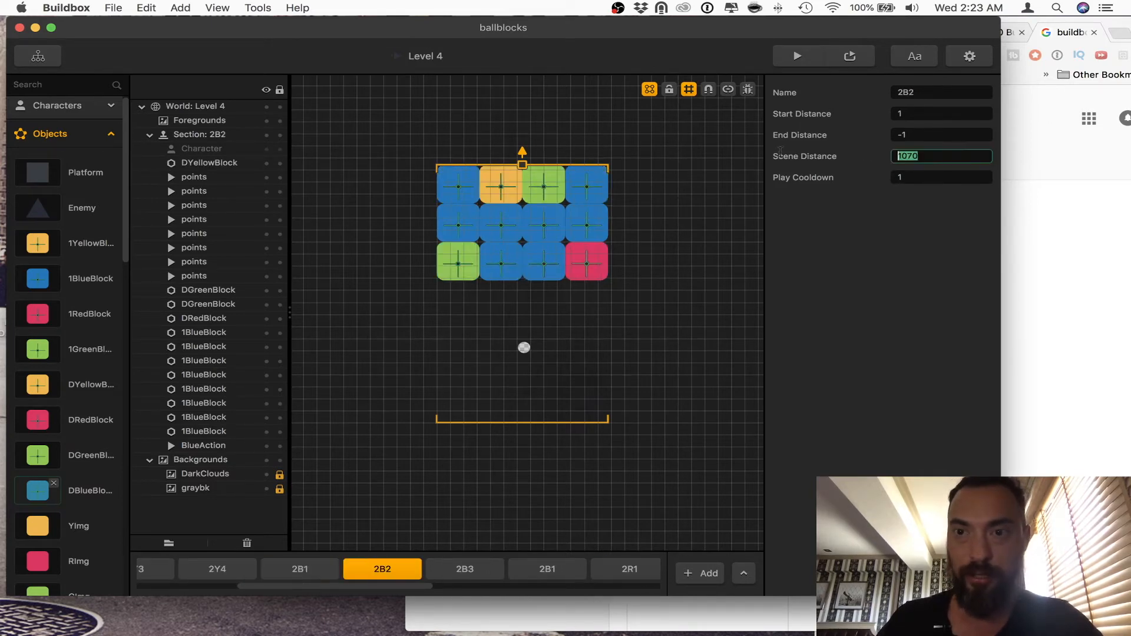
pyautogui.click(465, 569)
pyautogui.doubleClick(941, 156)
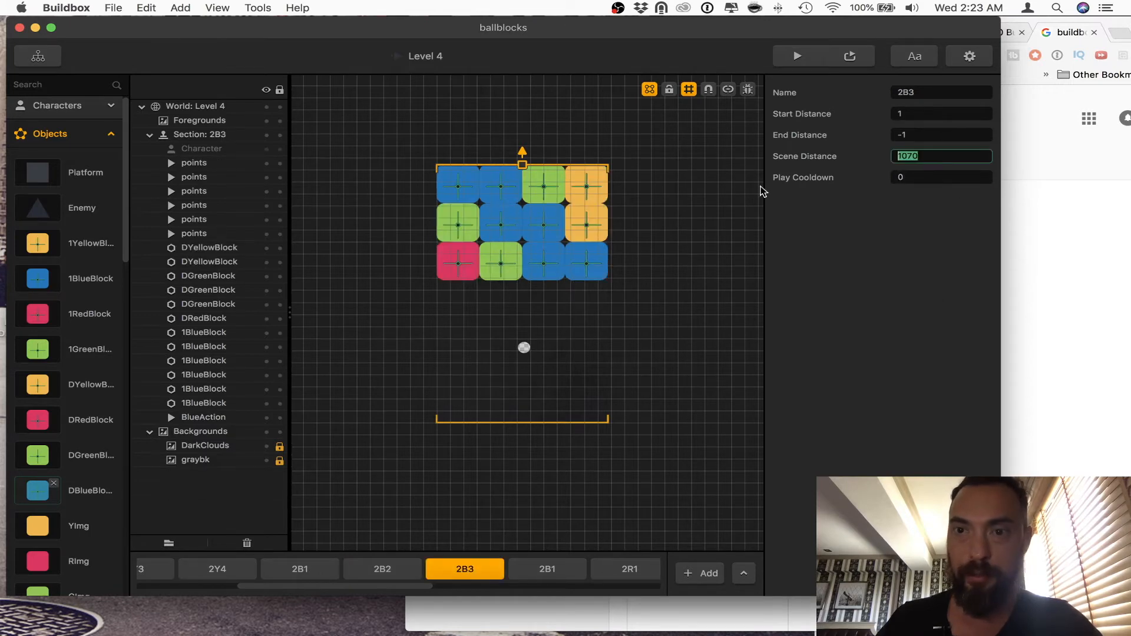
pyautogui.write('1231')
pyautogui.click(547, 570)
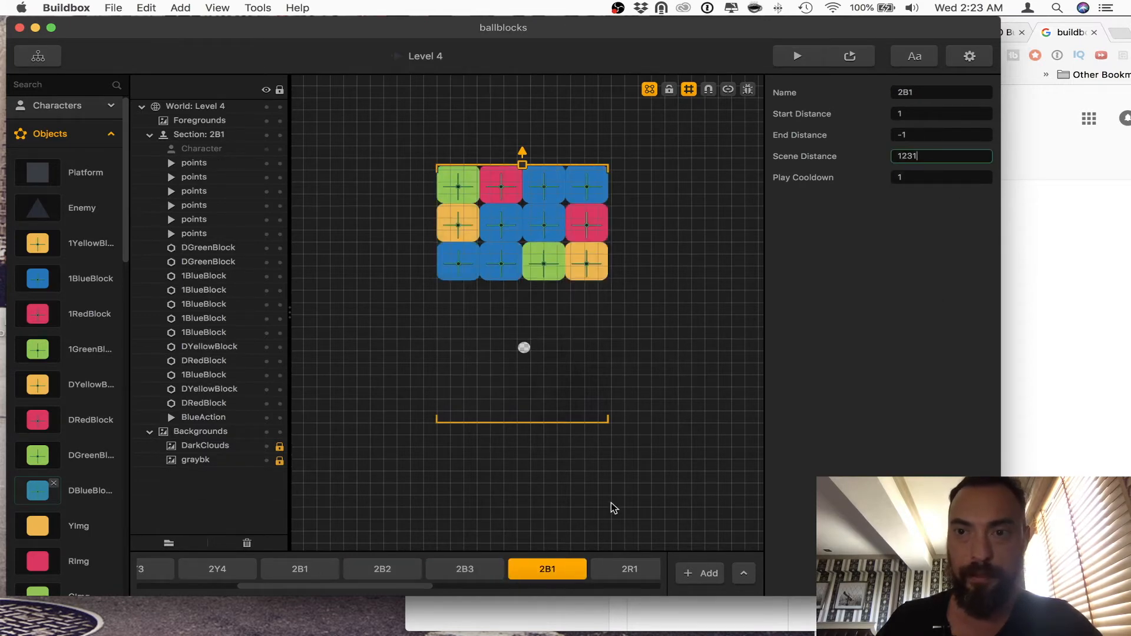
# Step: Set the Scene Distance of the red sections 2R1, 2R2, 2R3 and 2R4 to 1231
pyautogui.click(630, 569)
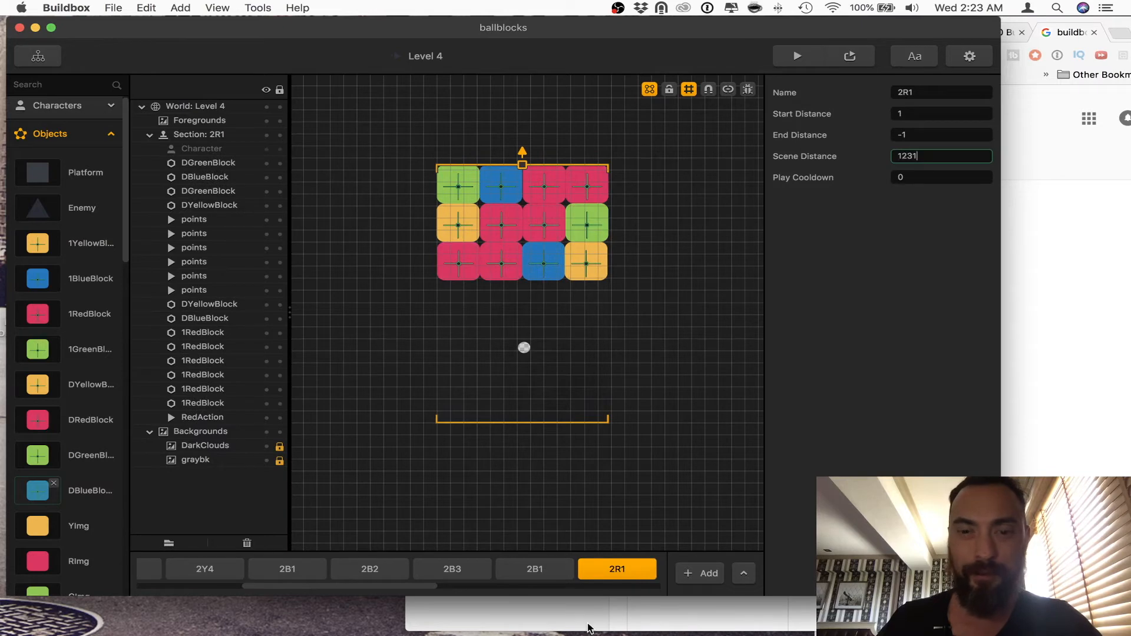
pyautogui.hscroll(5, 554, 583)
pyautogui.click(449, 569)
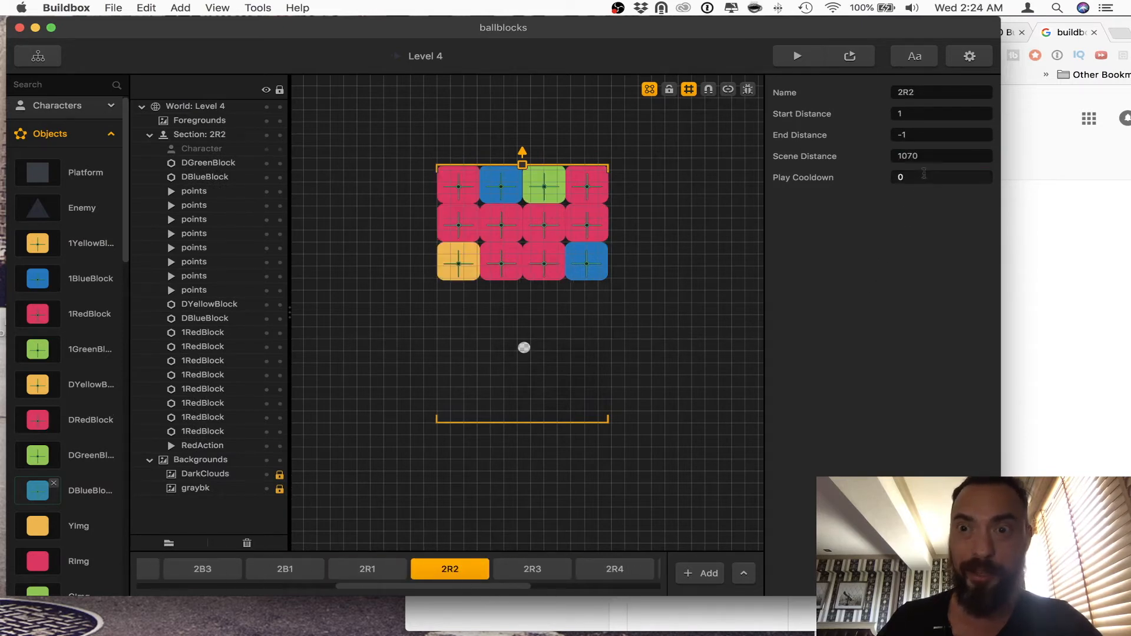
pyautogui.click(532, 569)
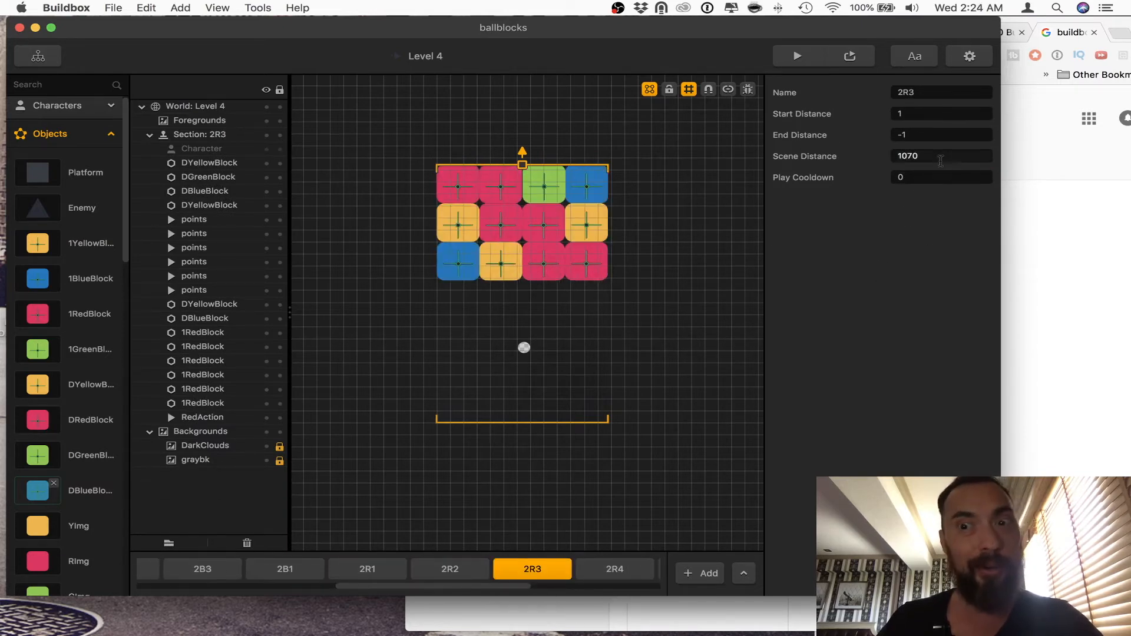
pyautogui.click(614, 569)
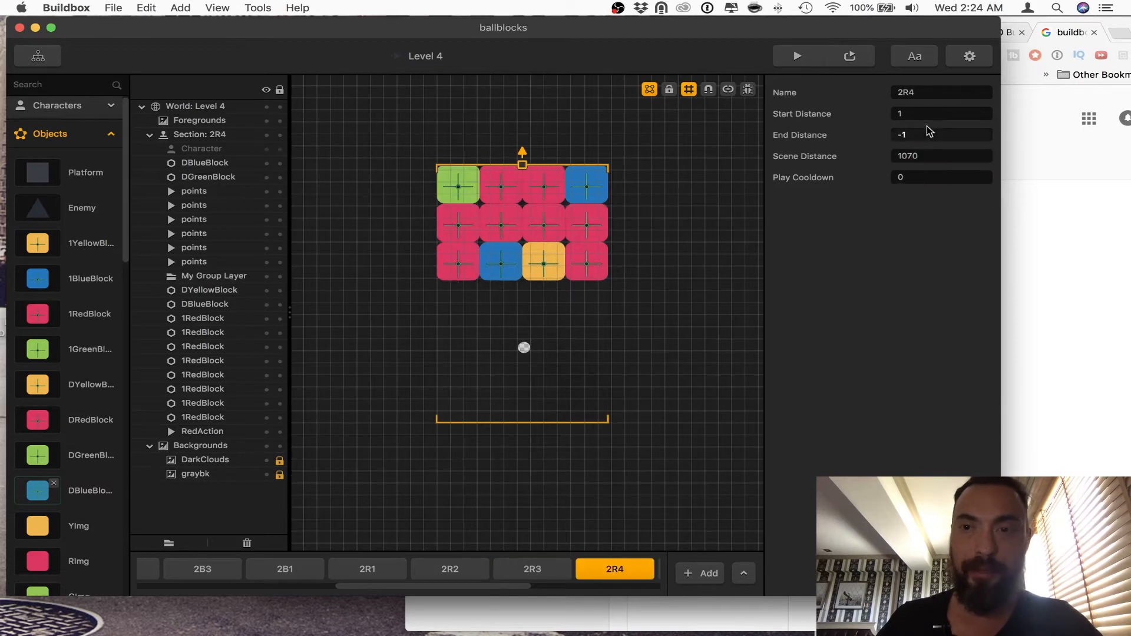
pyautogui.doubleClick(937, 156)
# Step: Set the Scene Distance of the green sections 2G1, 2G2, 2G3 and 2G4 to 1231
pyautogui.hscroll(3, 583, 569)
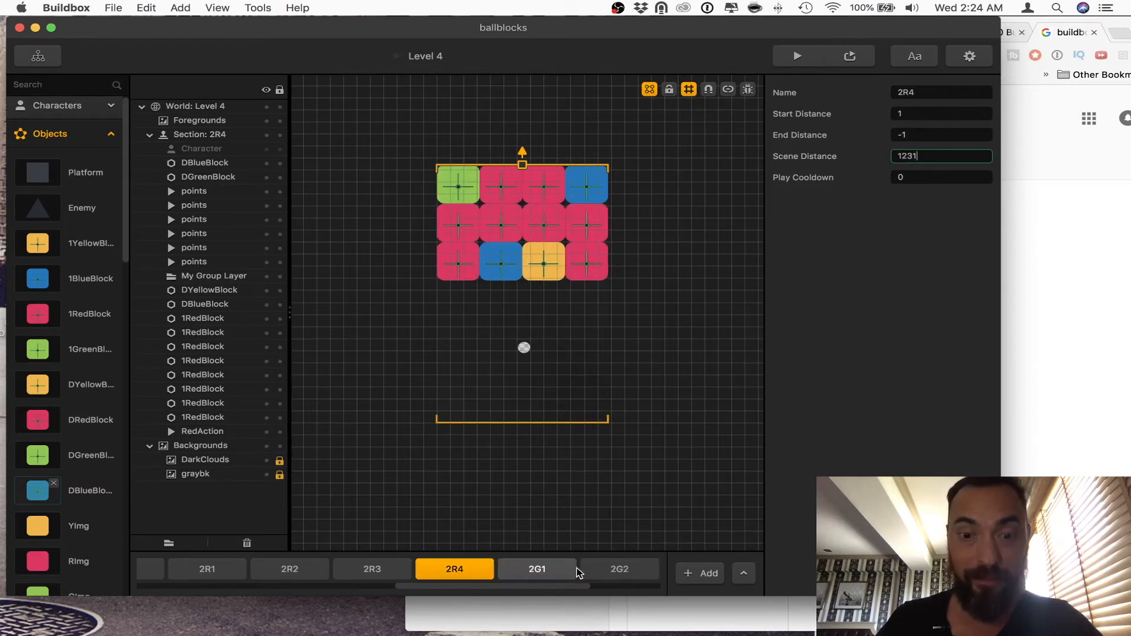
pyautogui.click(530, 569)
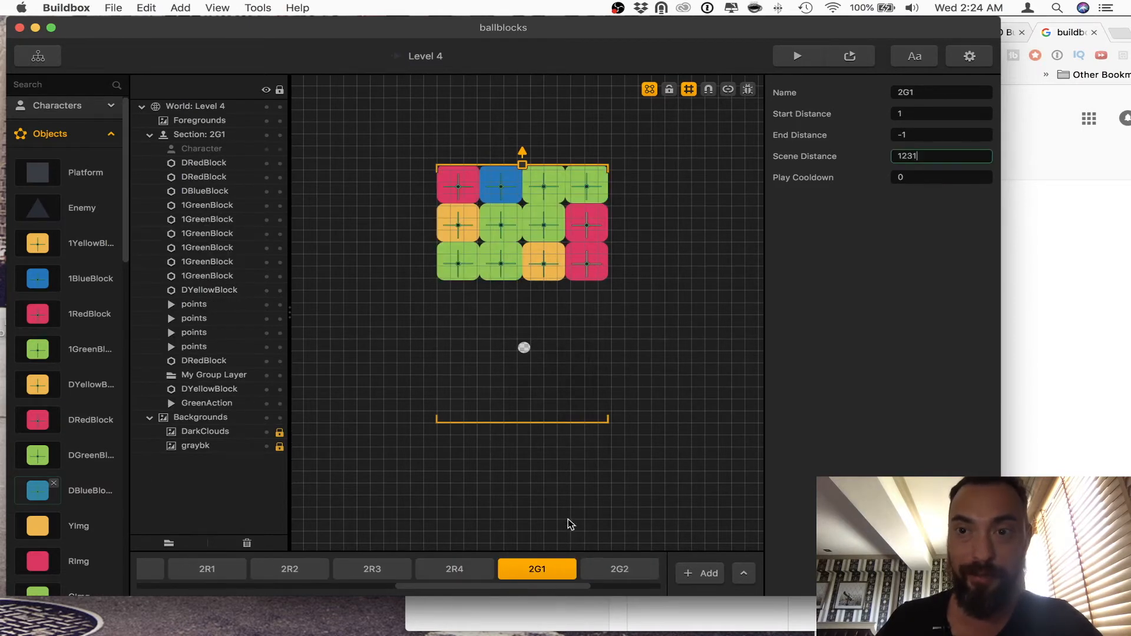
pyautogui.hscroll(2, 528, 568)
pyautogui.click(526, 569)
pyautogui.click(934, 155)
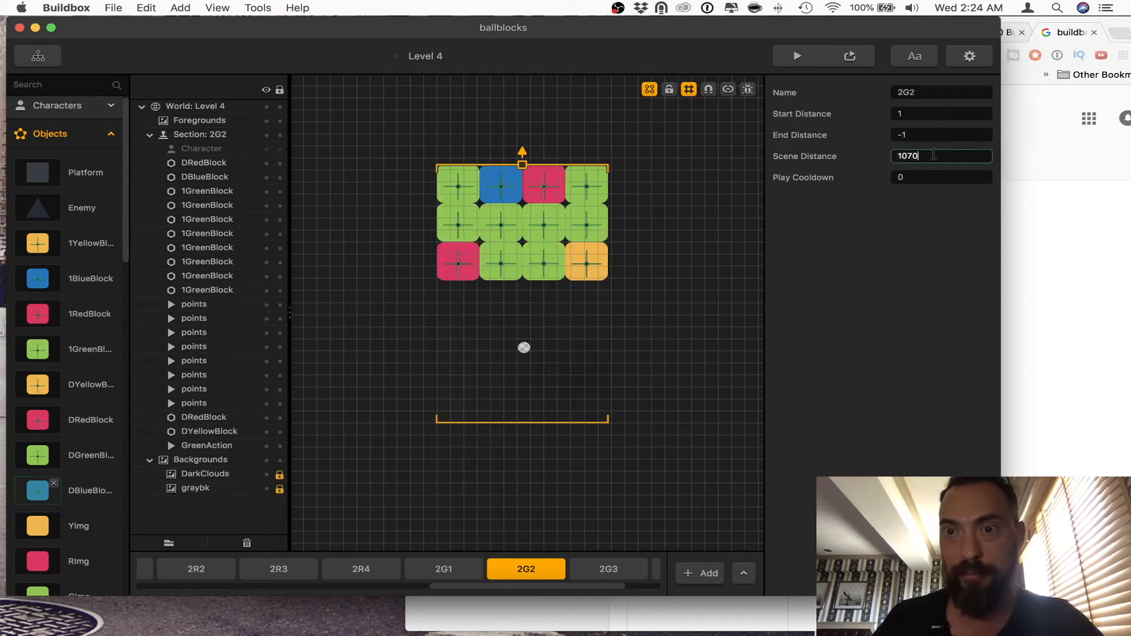
pyautogui.hscroll(2, 471, 567)
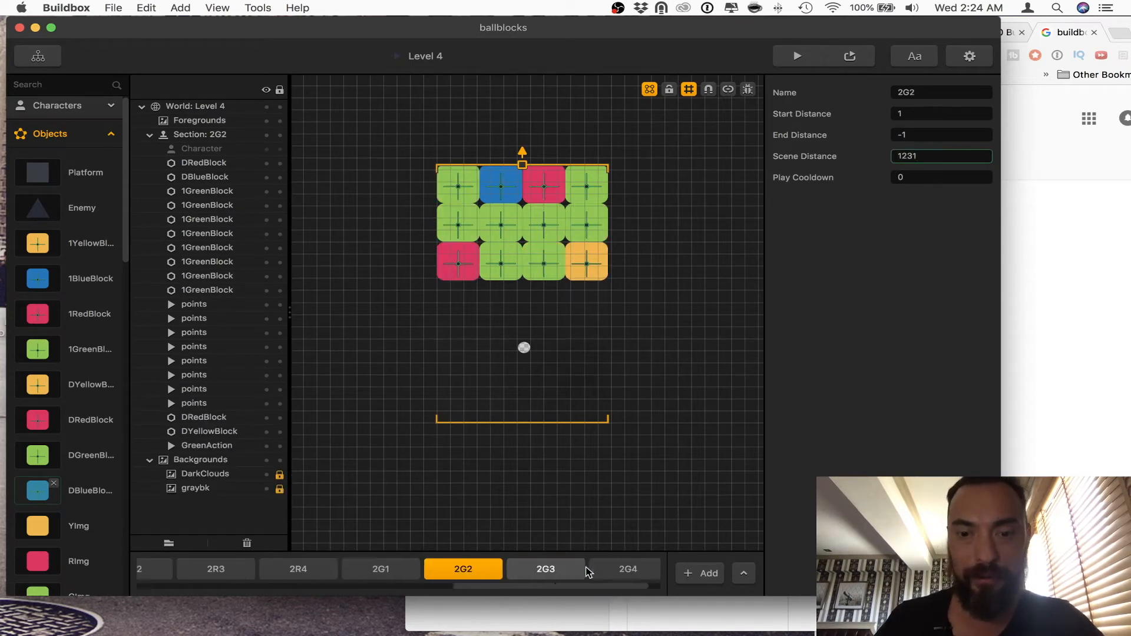
pyautogui.click(515, 569)
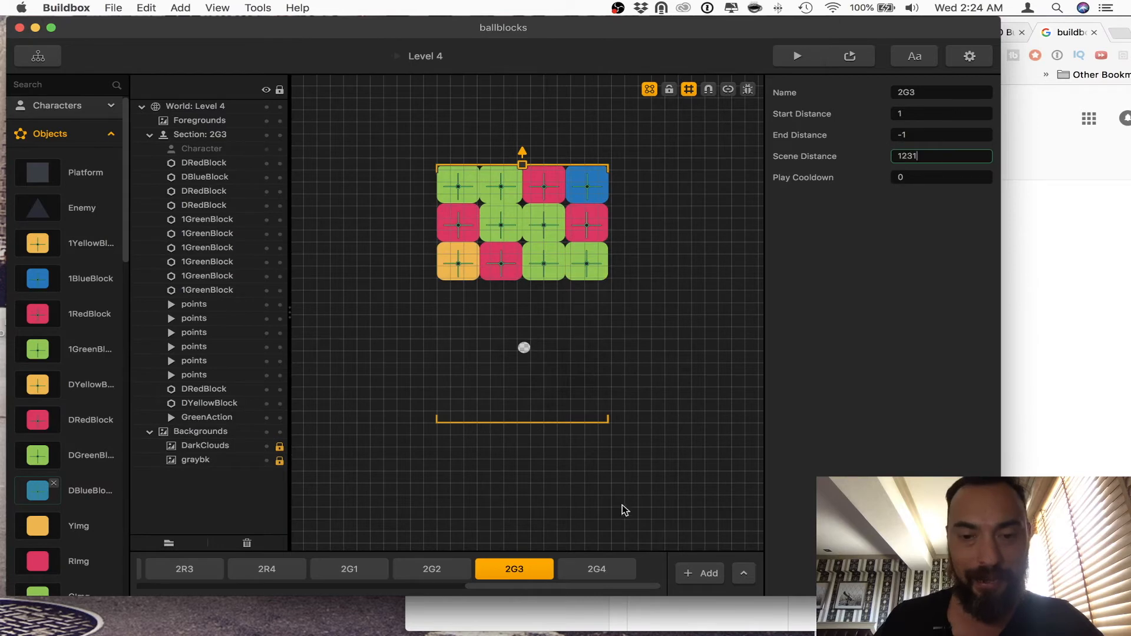
pyautogui.click(591, 569)
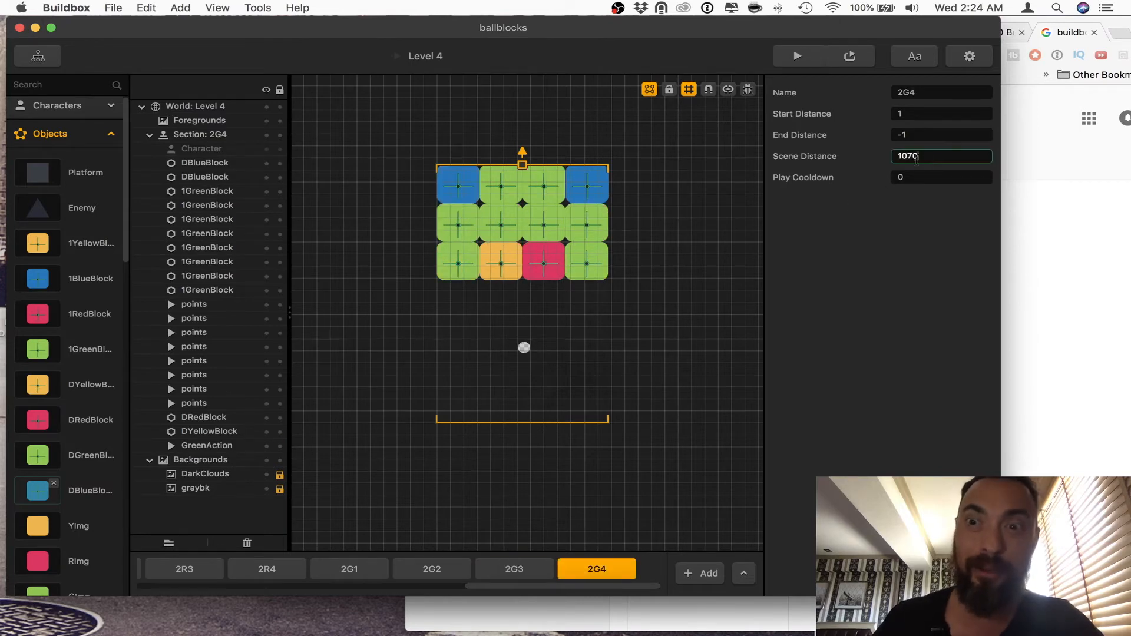
pyautogui.press('Tab')
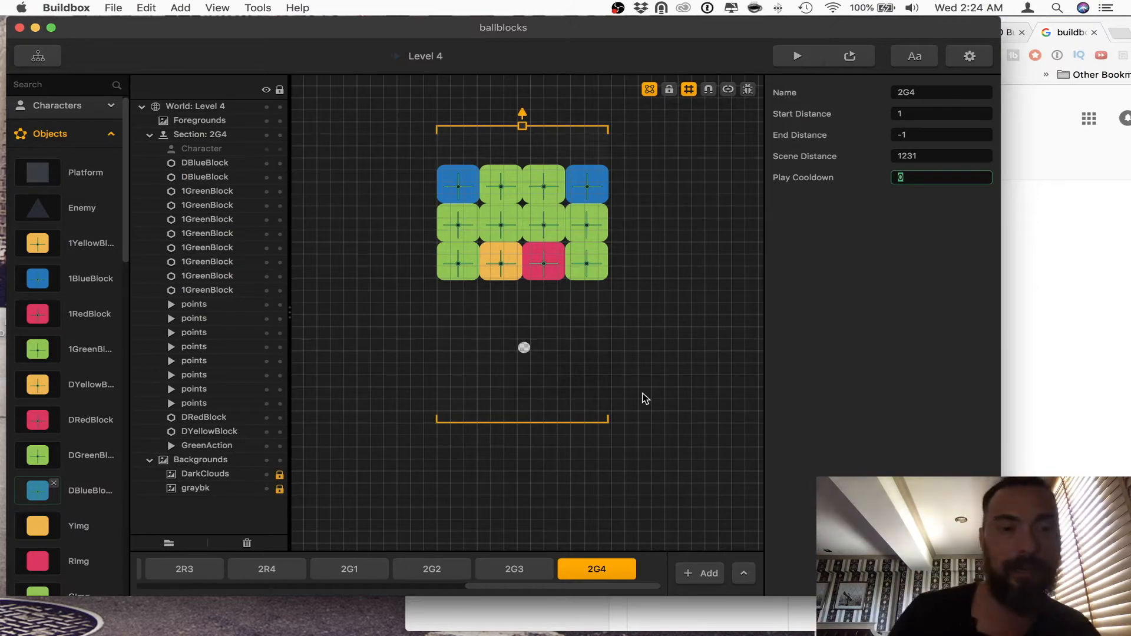
# Step: Switch to Finder, browse Game Dev's Illustrator folder to white asteroid, preview ship.png and objects.ai, and close the preview
pyautogui.hscroll(-10, 470, 567)
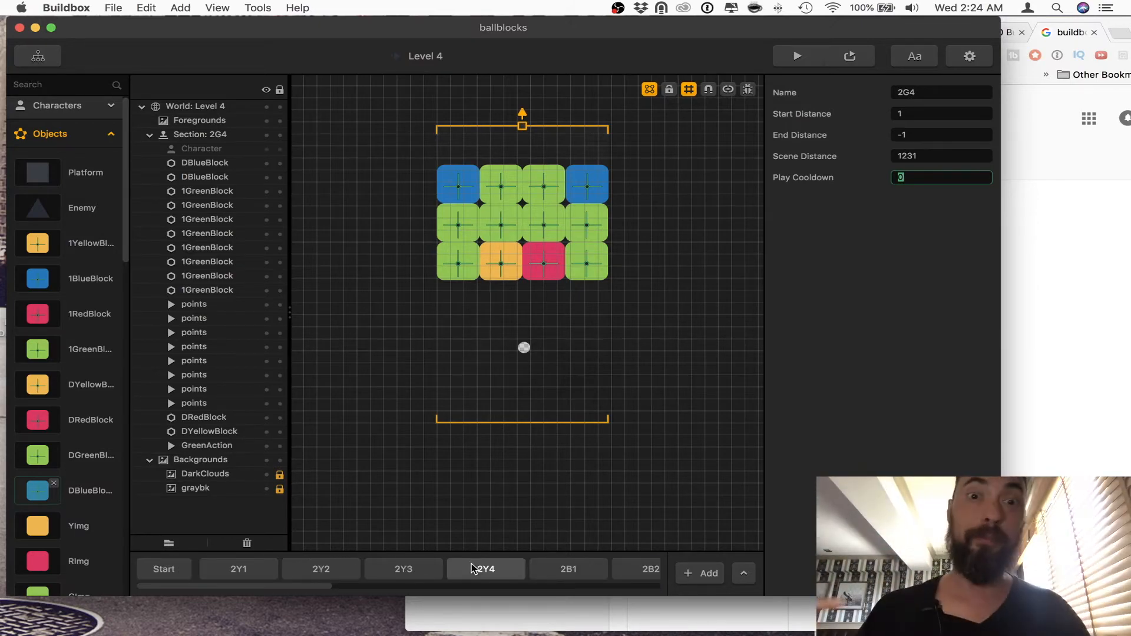
pyautogui.hotkey('ctrl', 'Up')
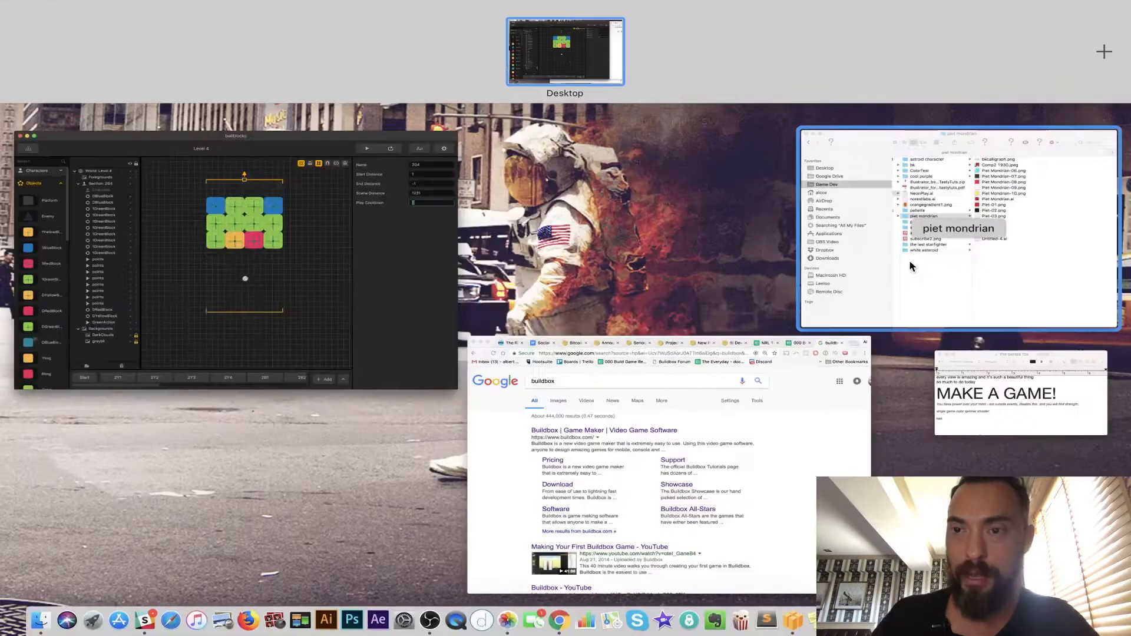
pyautogui.click(911, 265)
pyautogui.click(686, 469)
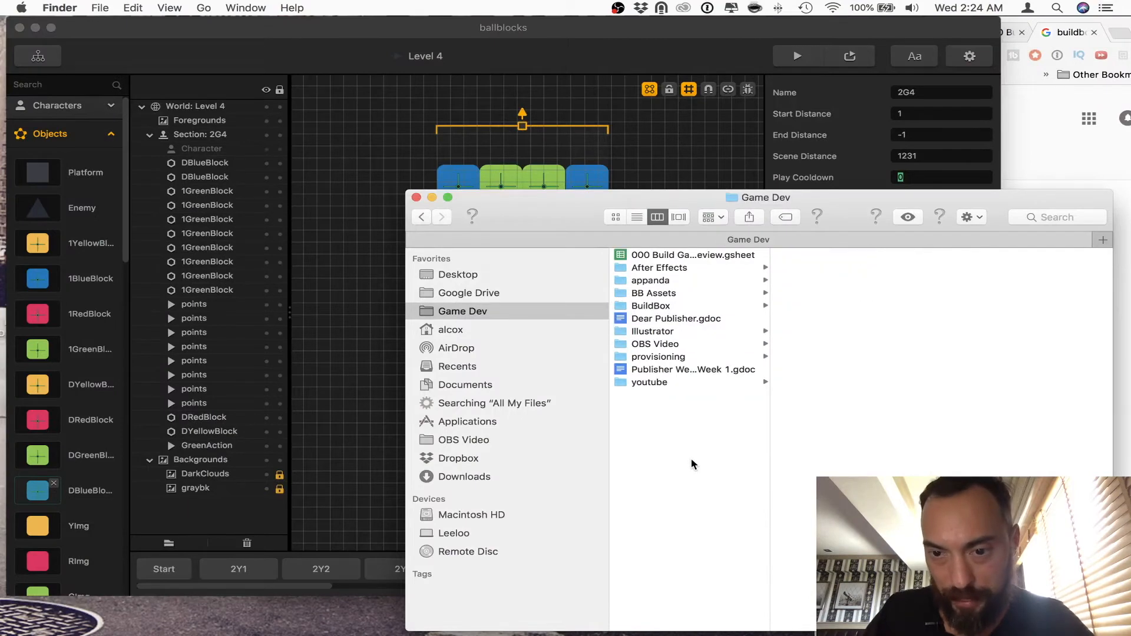
pyautogui.click(824, 458)
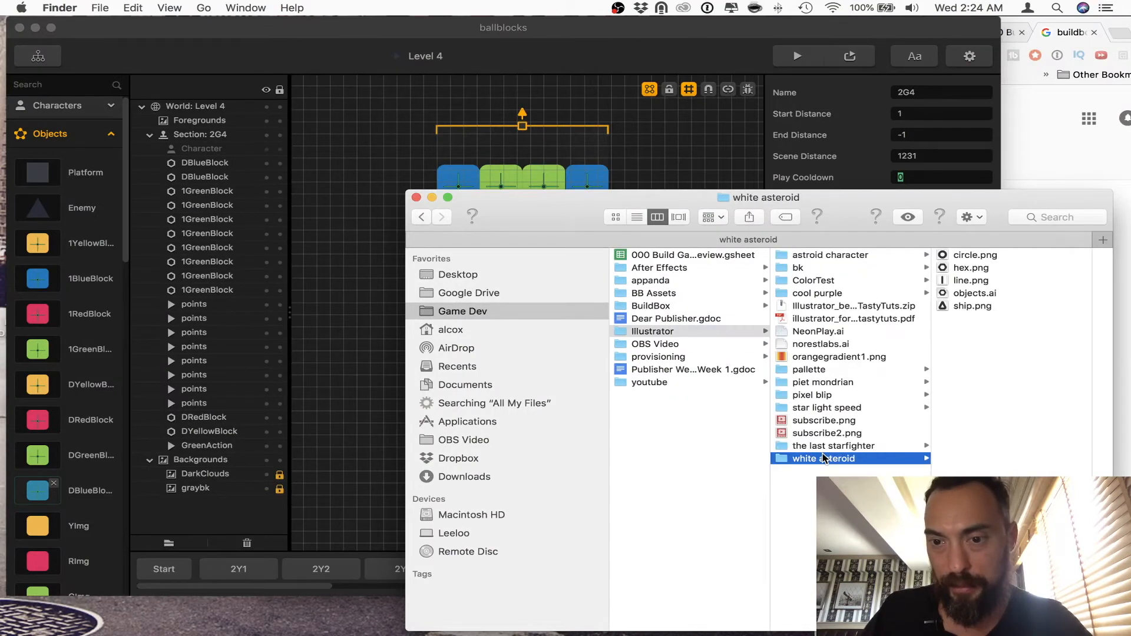
pyautogui.click(972, 306)
pyautogui.press('space')
pyautogui.press('Up')
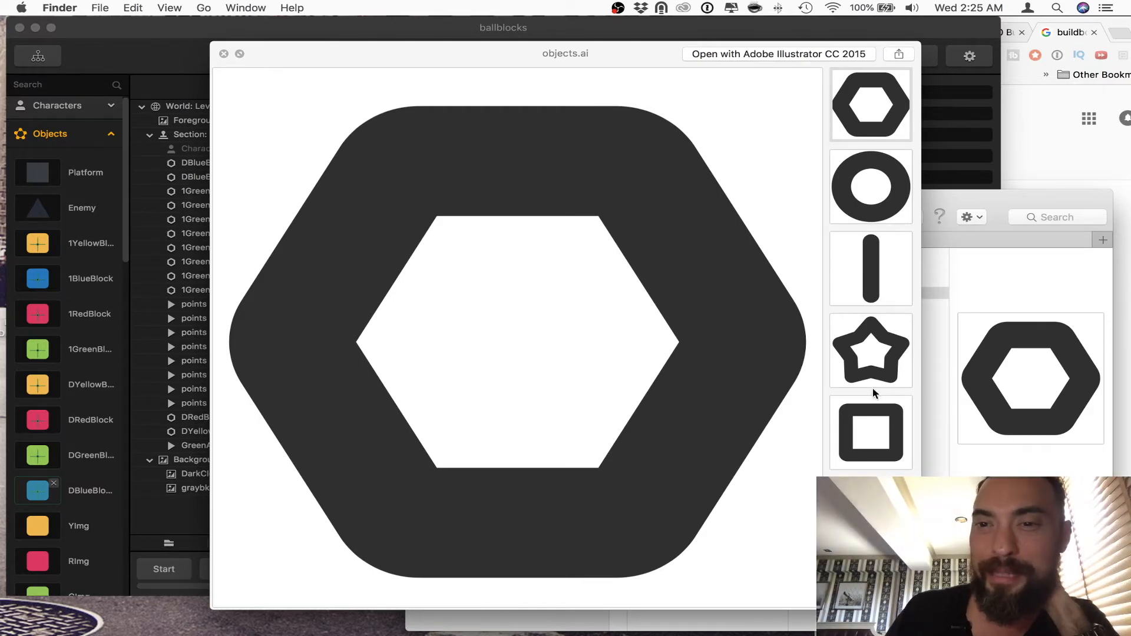
pyautogui.click(224, 53)
# Step: Return to Buildbox and connect the Main Menu UI's Start output to Level 1 instead of Level 3 in the Game Mind Map
pyautogui.click(364, 163)
pyautogui.click(38, 56)
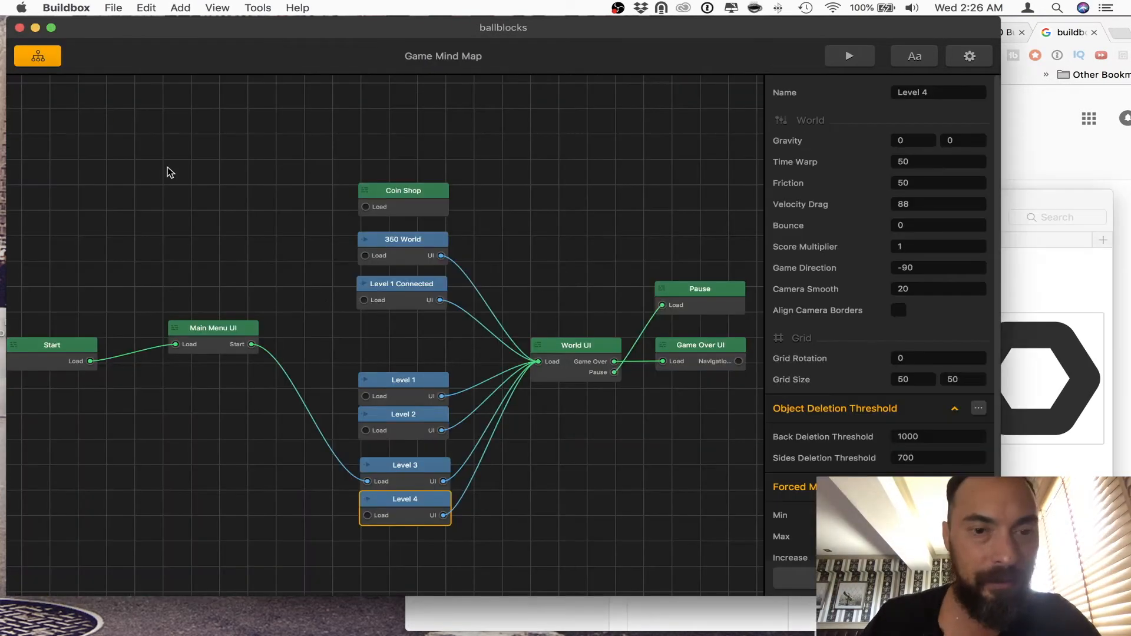
pyautogui.doubleClick(406, 394)
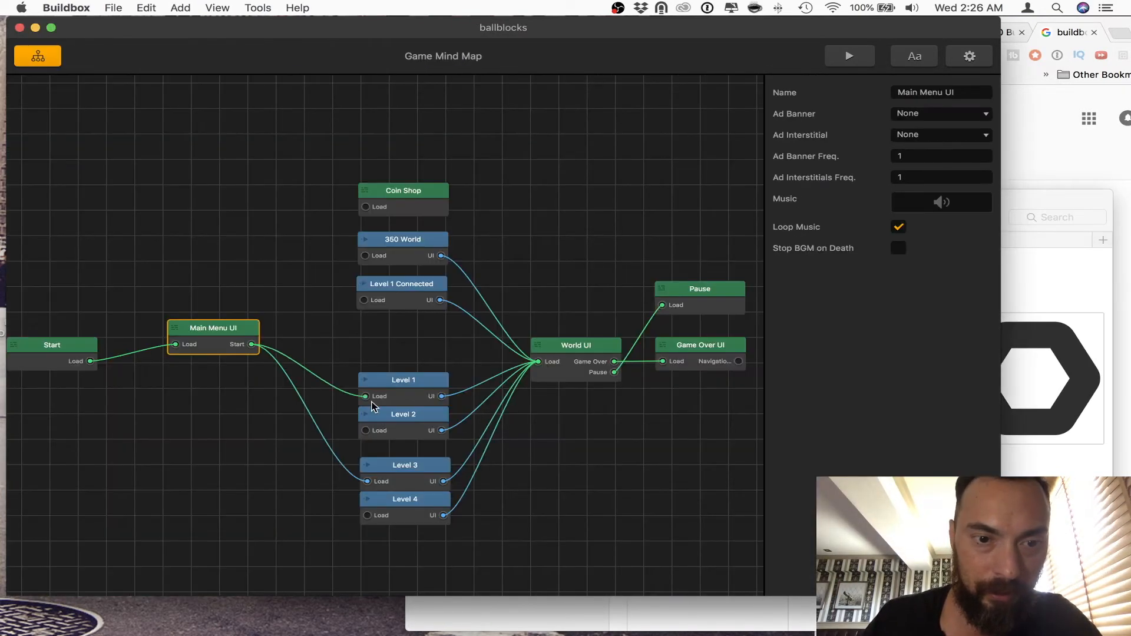
pyautogui.moveTo(251, 344); pyautogui.dragTo(366, 396)
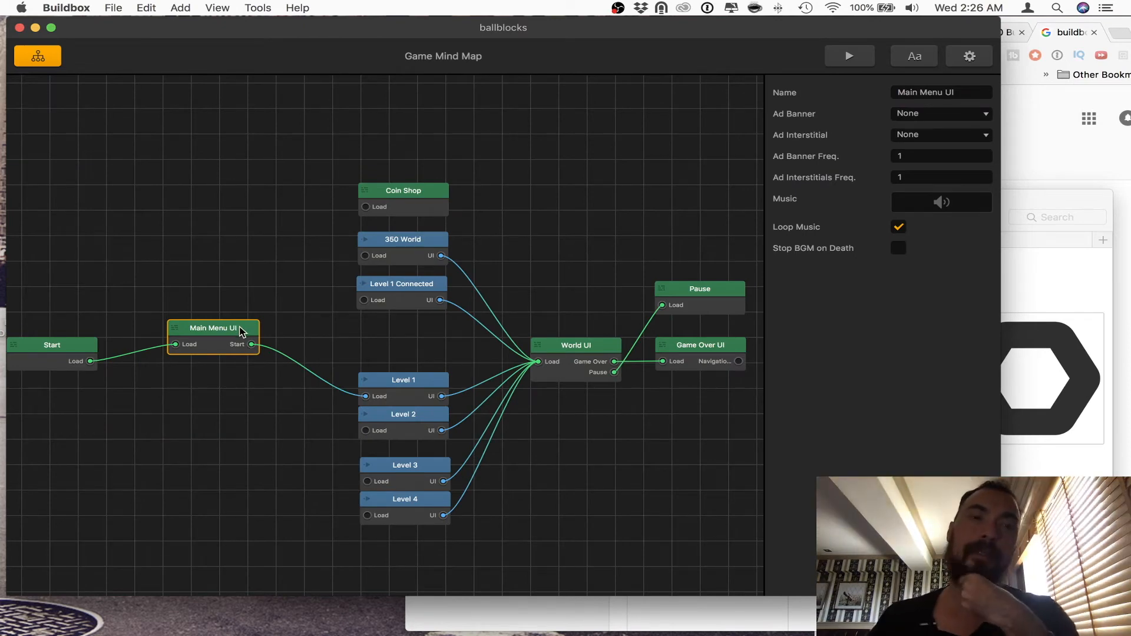
# Step: Move the Main Menu UI node closer to the Start node, view its screen layout, and return to the Game Mind Map
pyautogui.moveTo(240, 326); pyautogui.dragTo(205, 334)
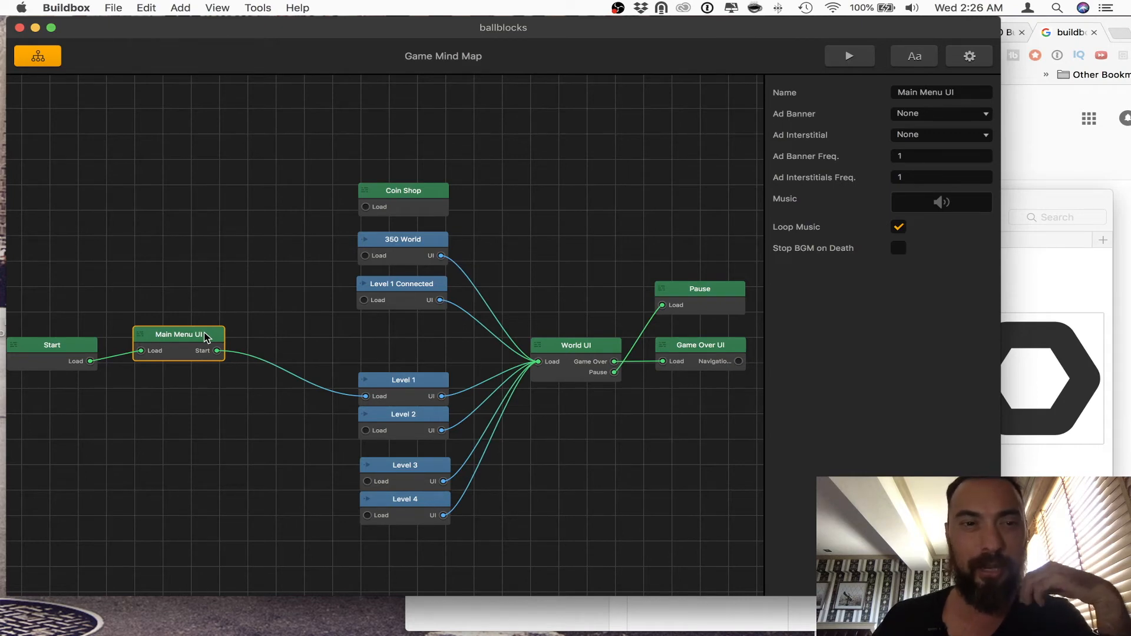
pyautogui.doubleClick(206, 336)
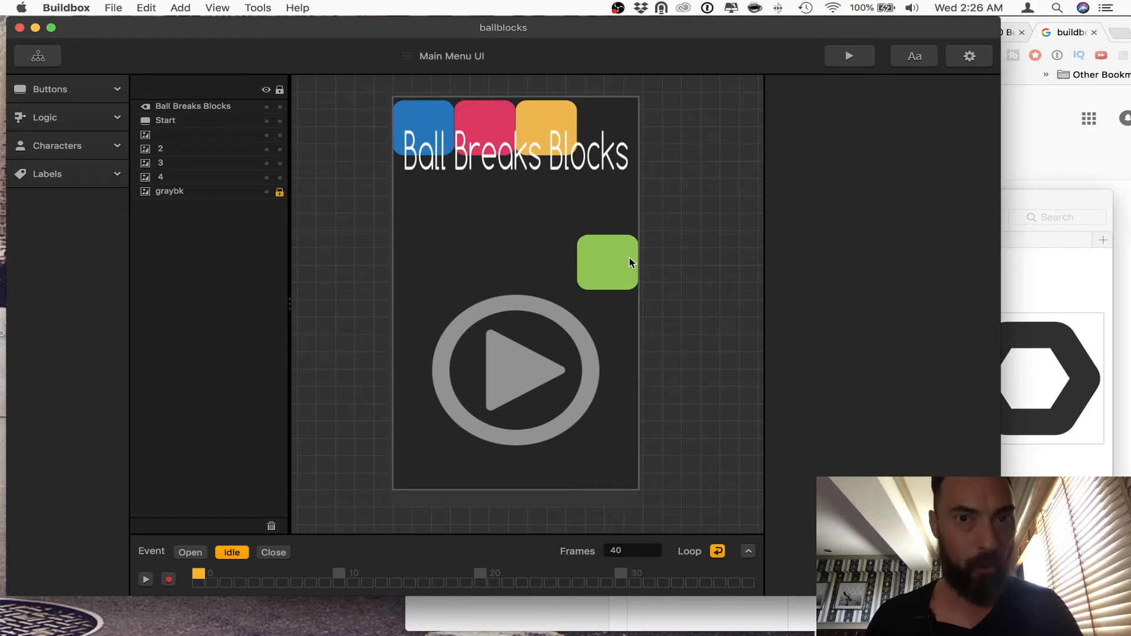
pyautogui.click(39, 57)
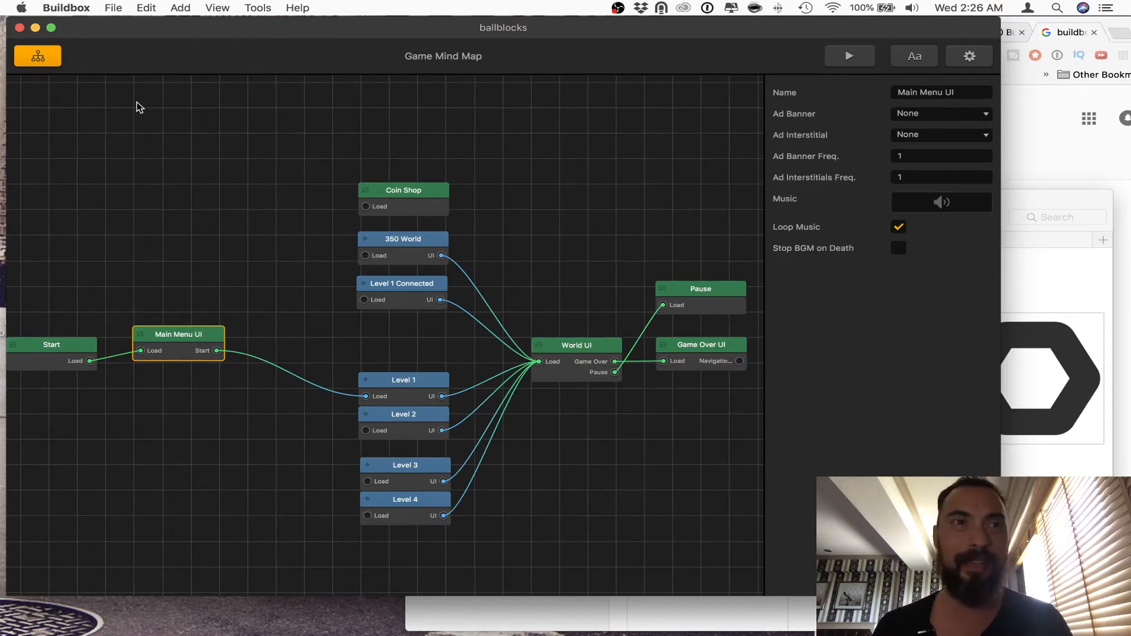
# Step: Open Level 1, play-test the game briefly from the main menu, and close the preview to return to the Game Mind Map
pyautogui.doubleClick(428, 389)
pyautogui.click(792, 54)
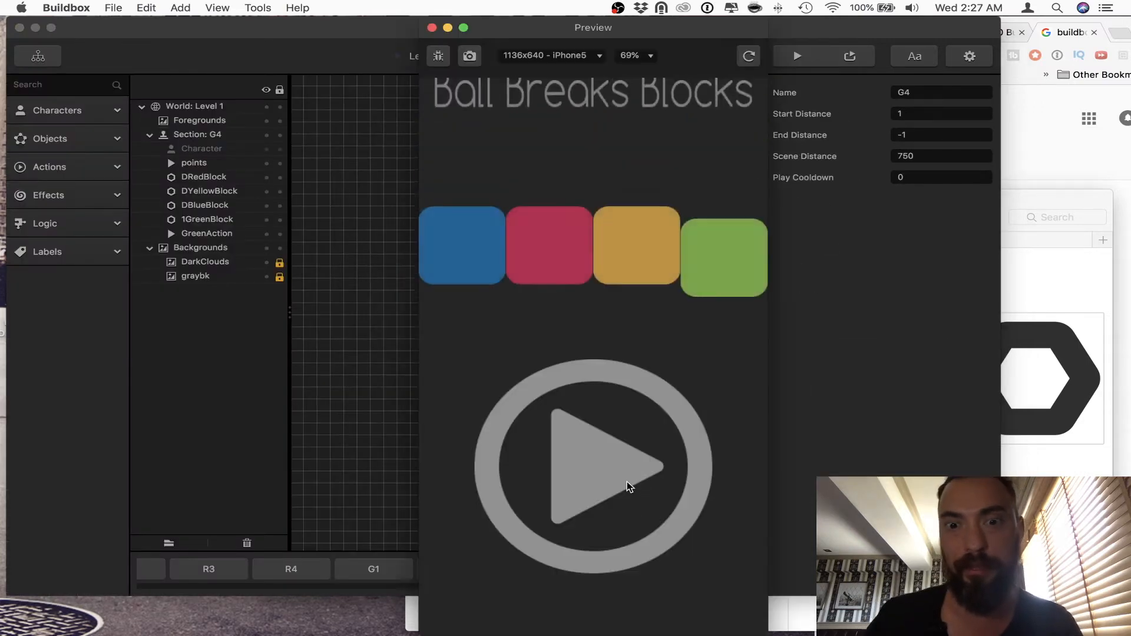
pyautogui.click(629, 486)
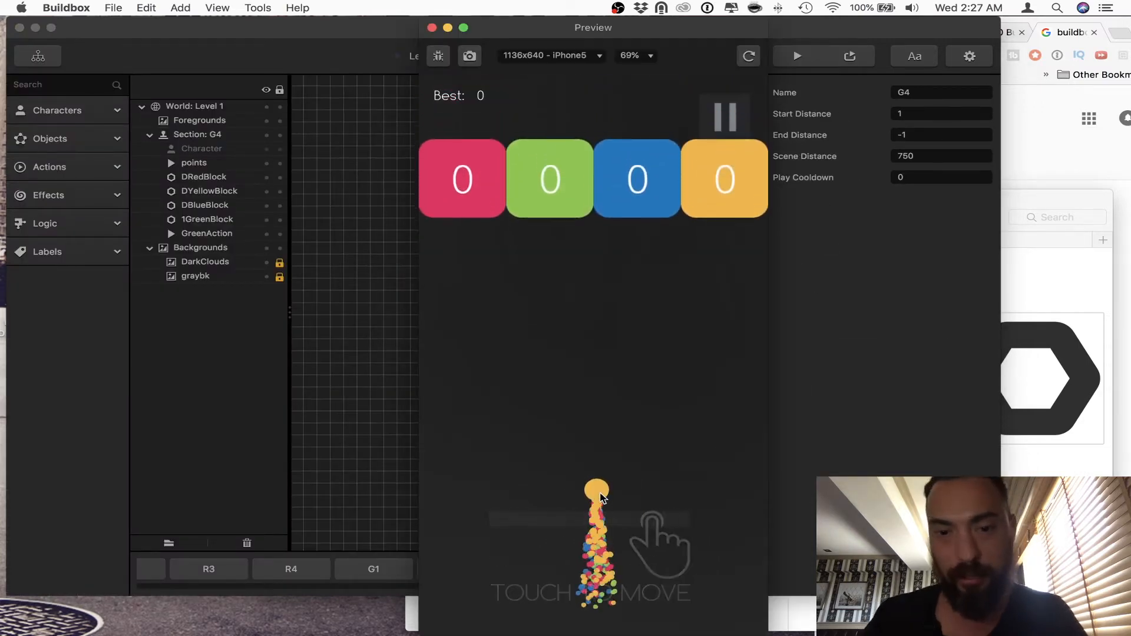
pyautogui.click(432, 28)
pyautogui.click(37, 56)
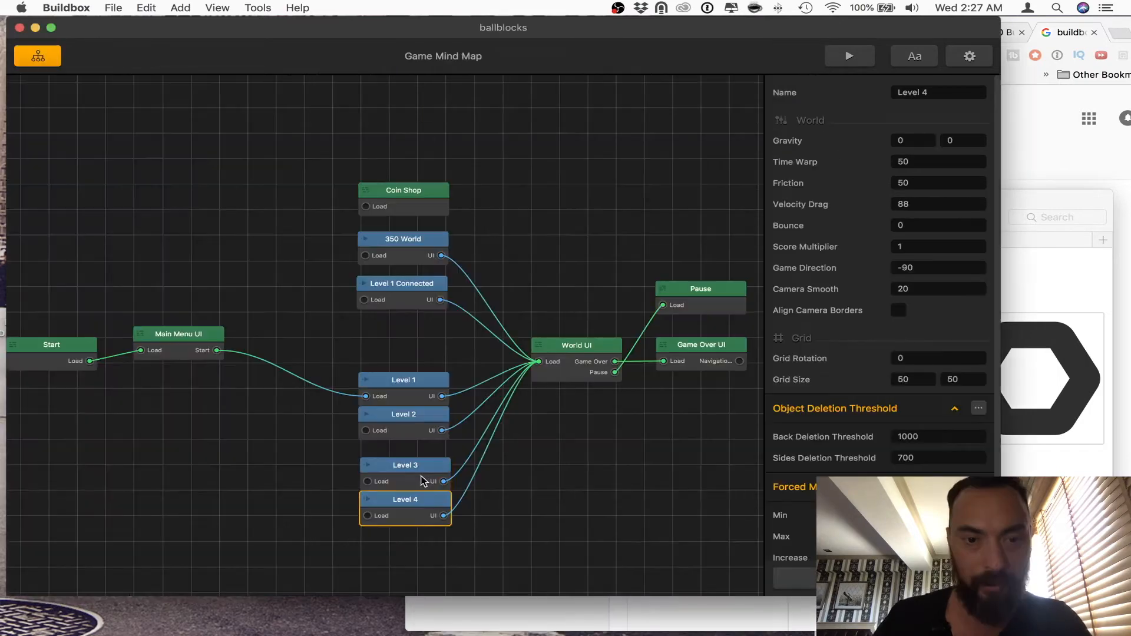
# Step: Set the Scene Distance of Level 3's Start section to 366 and return to the Game Mind Map
pyautogui.doubleClick(421, 477)
pyautogui.hscroll(-10, 241, 568)
pyautogui.click(165, 569)
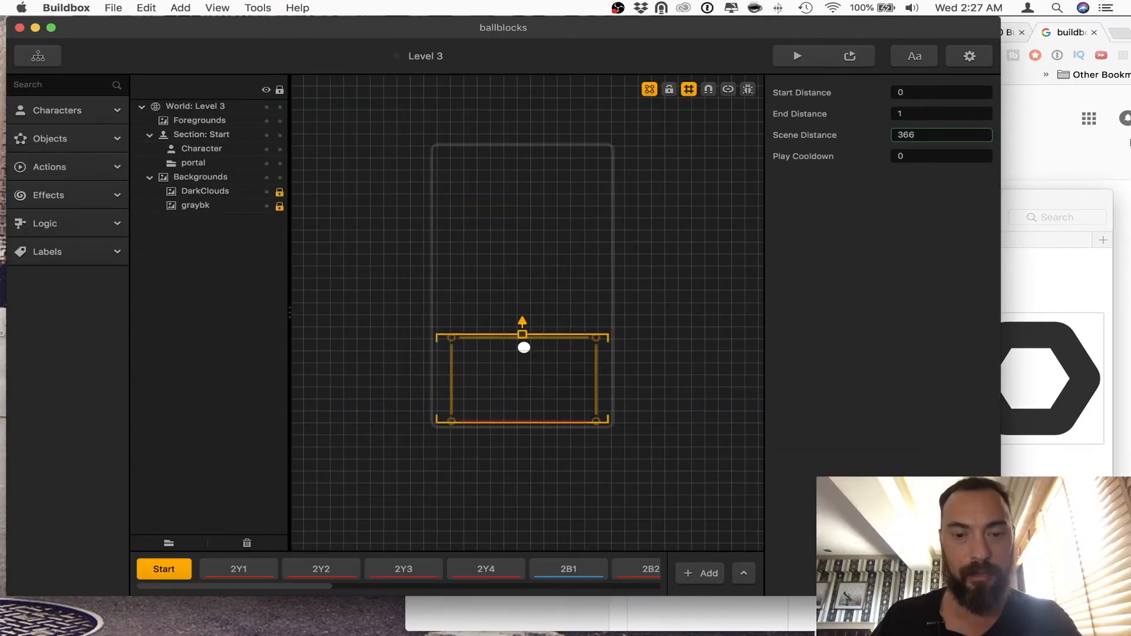
pyautogui.press('Tab')
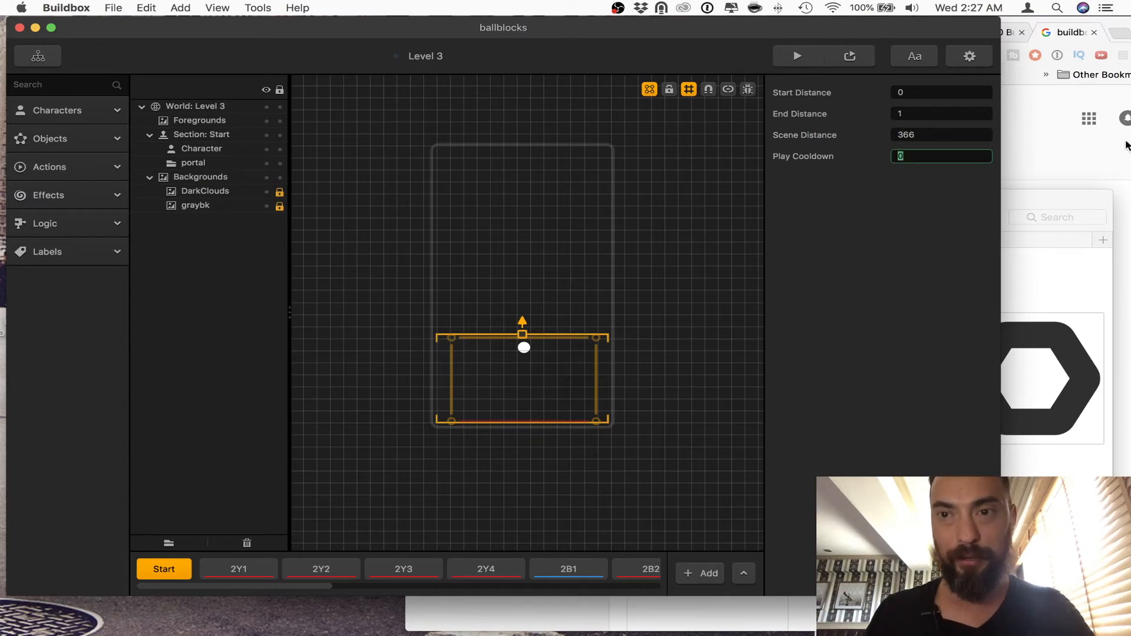
pyautogui.hotkey('shift', 'Tab')
pyautogui.click(38, 56)
# Step: Set the Scene Distance of Level 4's Start section to 366 and return to the Game Mind Map
pyautogui.click(399, 428)
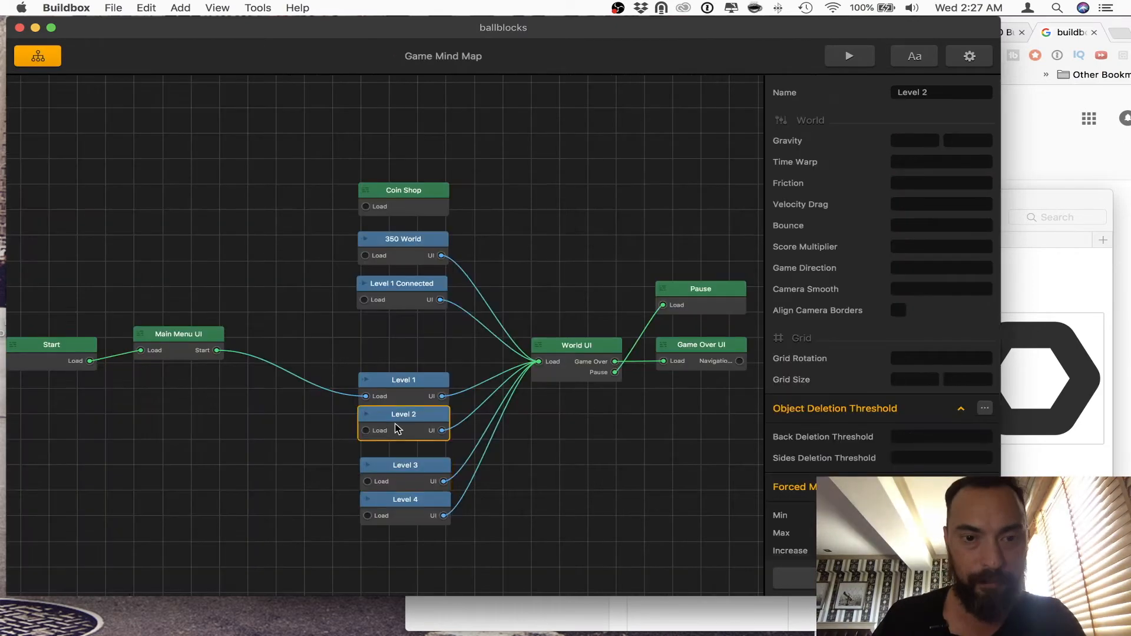
pyautogui.doubleClick(402, 509)
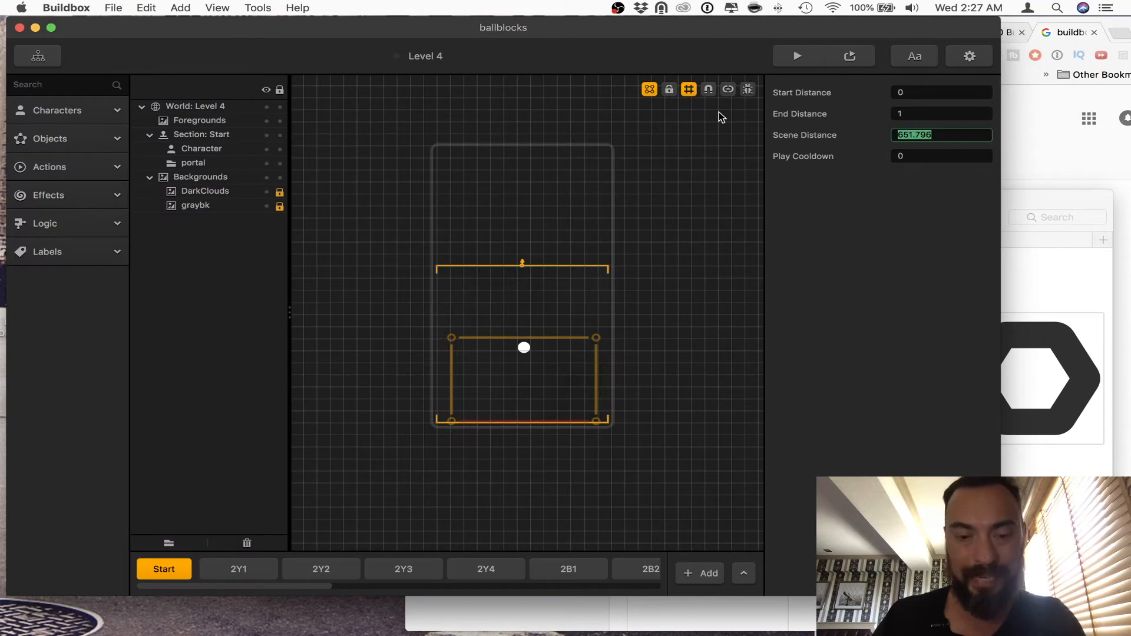
pyautogui.click(37, 56)
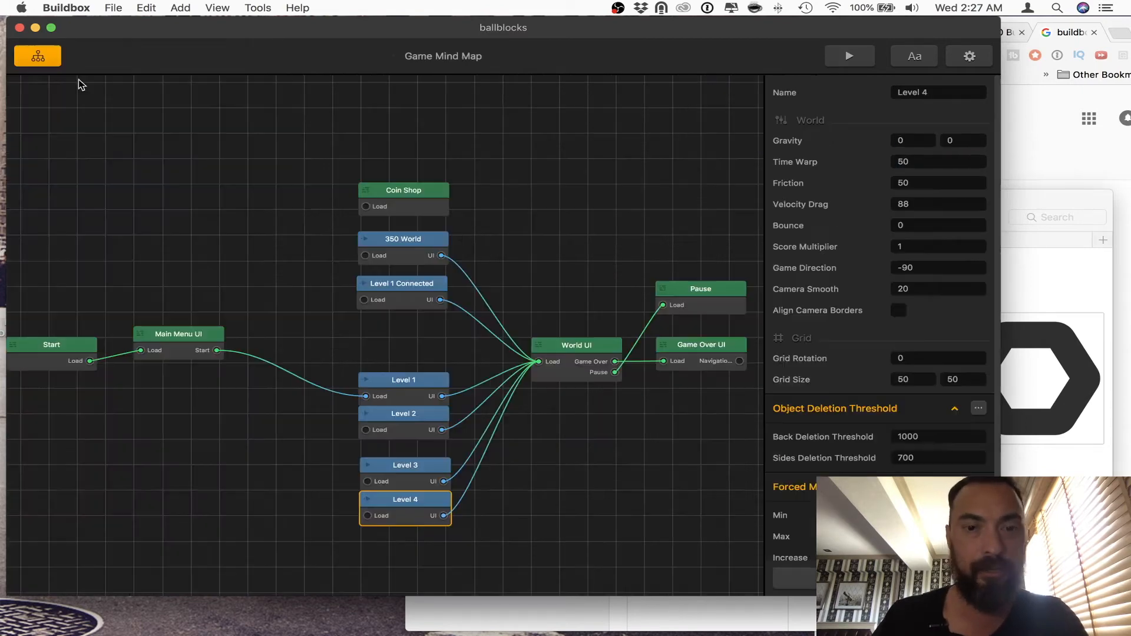
# Step: Recheck Level 3's Start section and set the Scene Distance of Level 2's Start section to 366
pyautogui.doubleClick(400, 474)
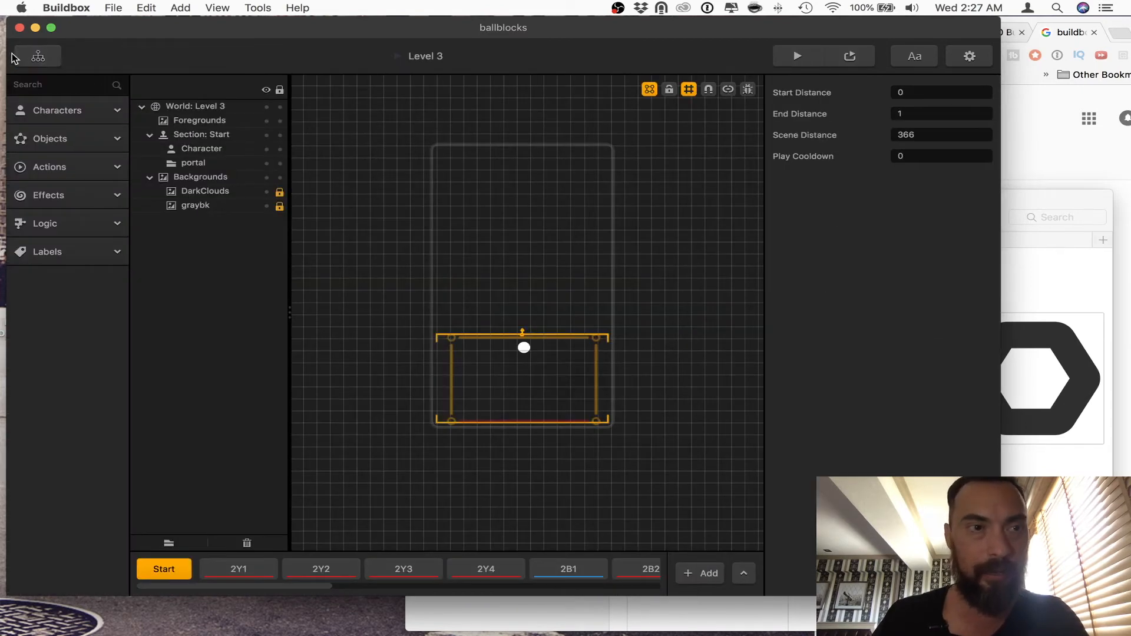
pyautogui.click(15, 56)
pyautogui.doubleClick(381, 421)
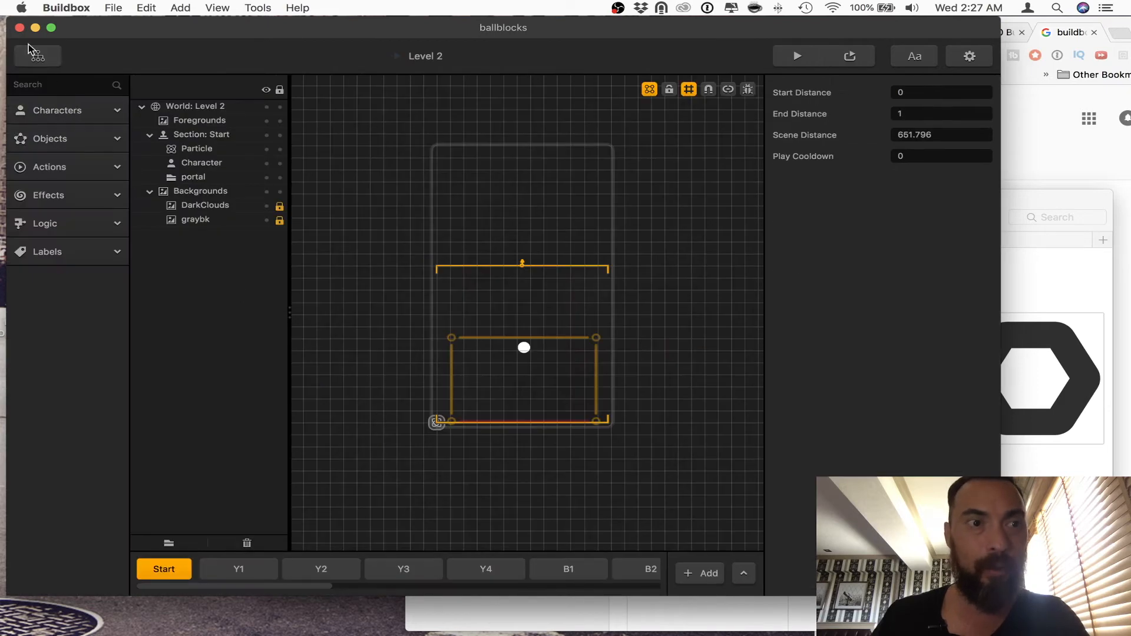
pyautogui.moveTo(941, 136); pyautogui.dragTo(594, 91)
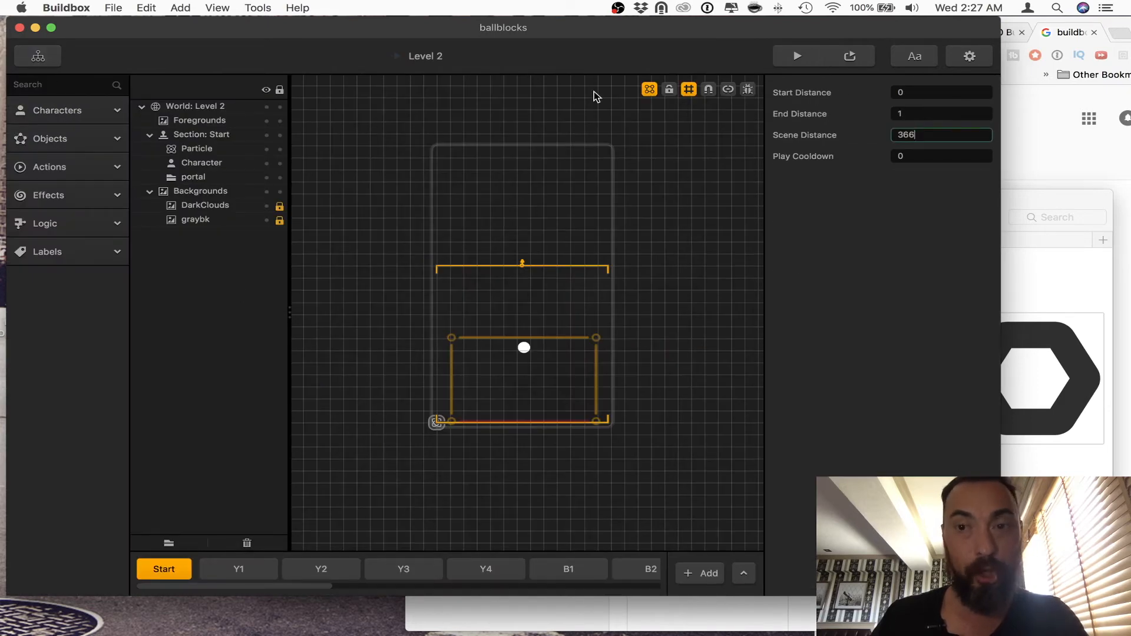
pyautogui.click(42, 56)
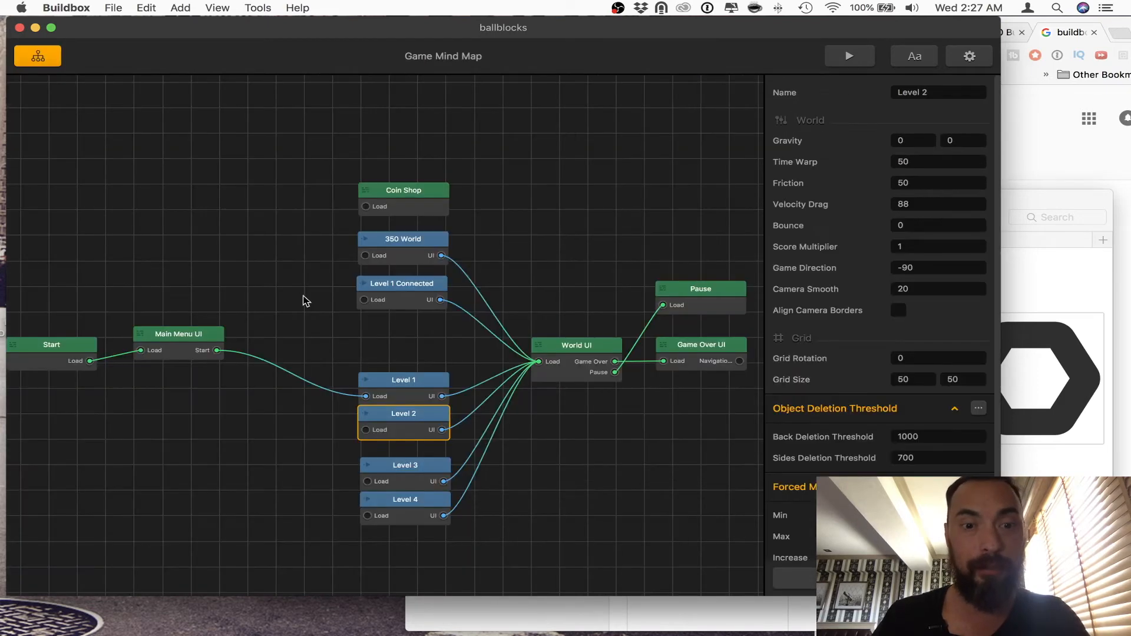
# Step: Set the Scene Distance of Level 1's Start section to 366 and reopen Level 1 to check it
pyautogui.doubleClick(380, 389)
pyautogui.click(960, 134)
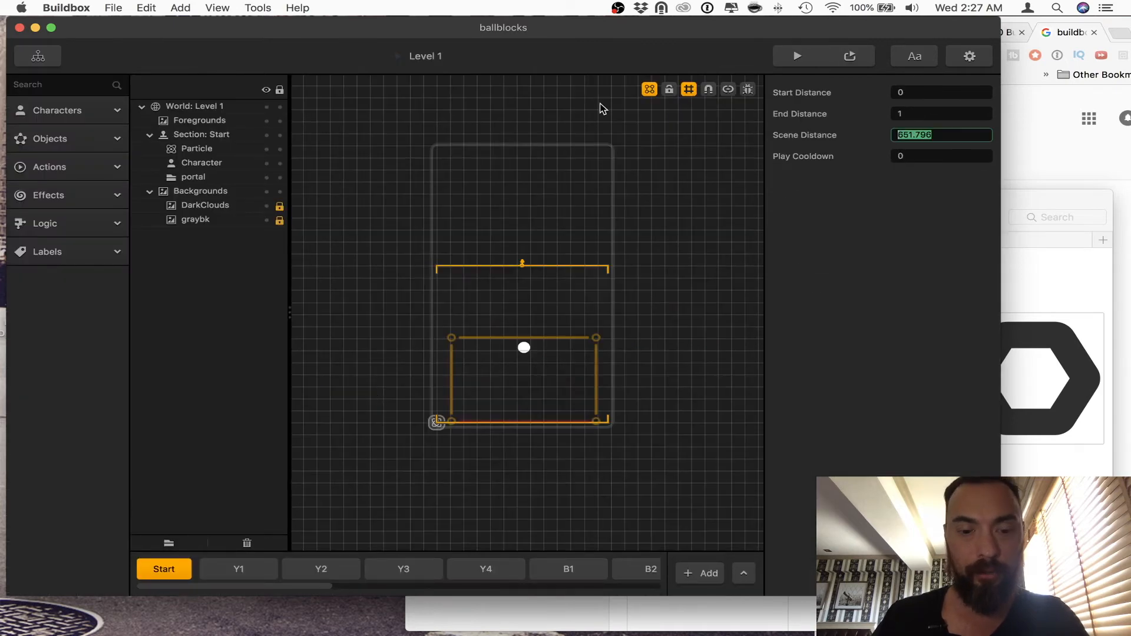
pyautogui.press('Tab')
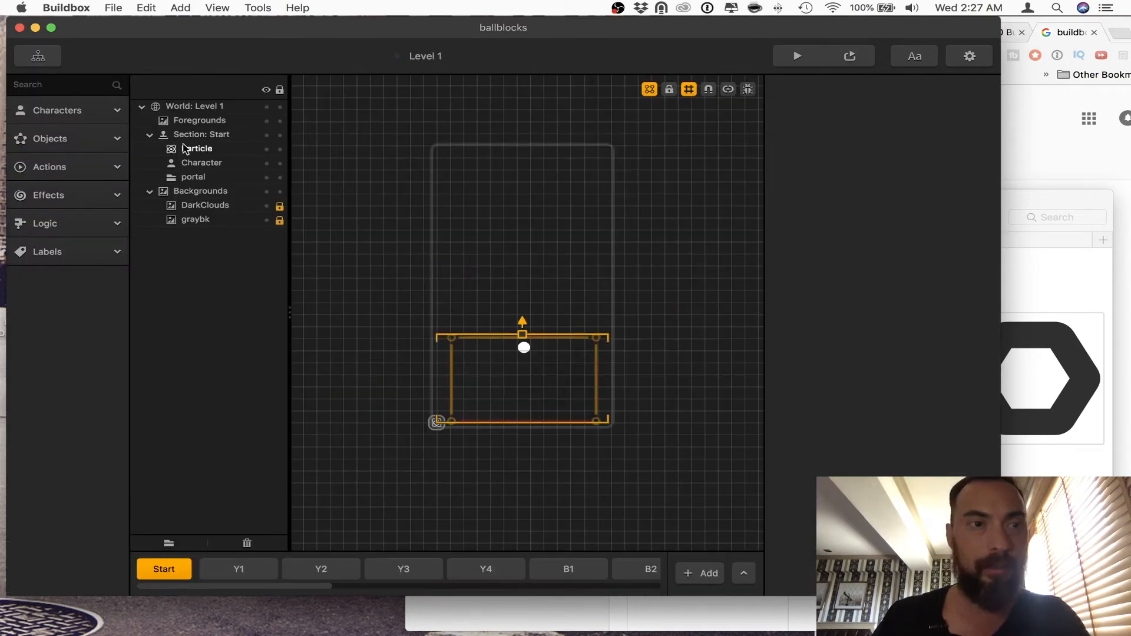
pyautogui.click(38, 56)
pyautogui.doubleClick(396, 380)
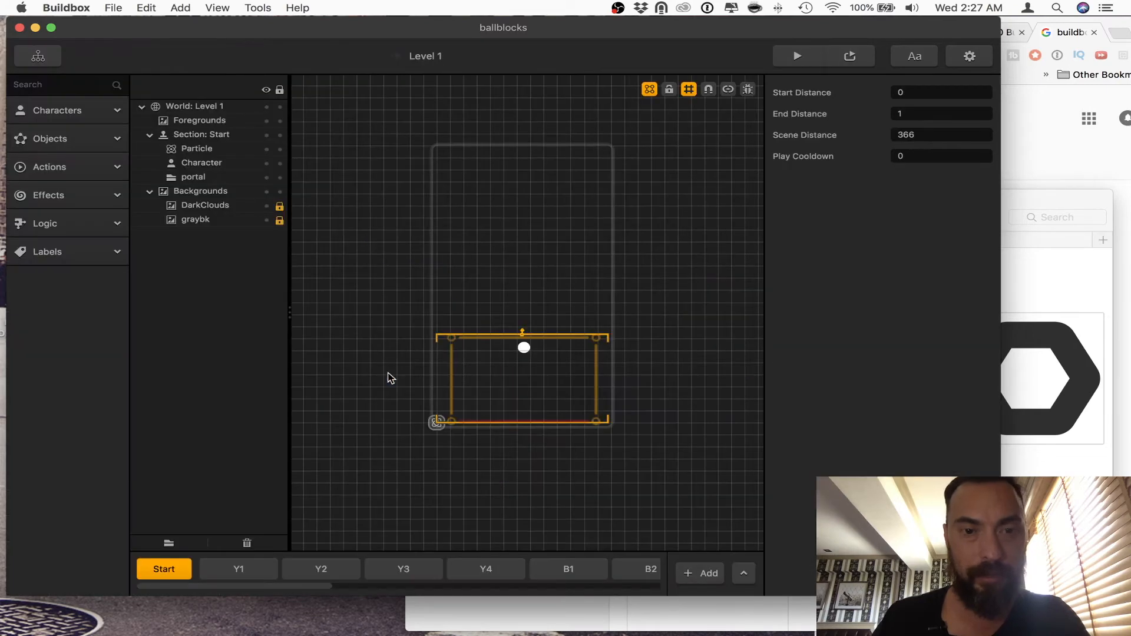
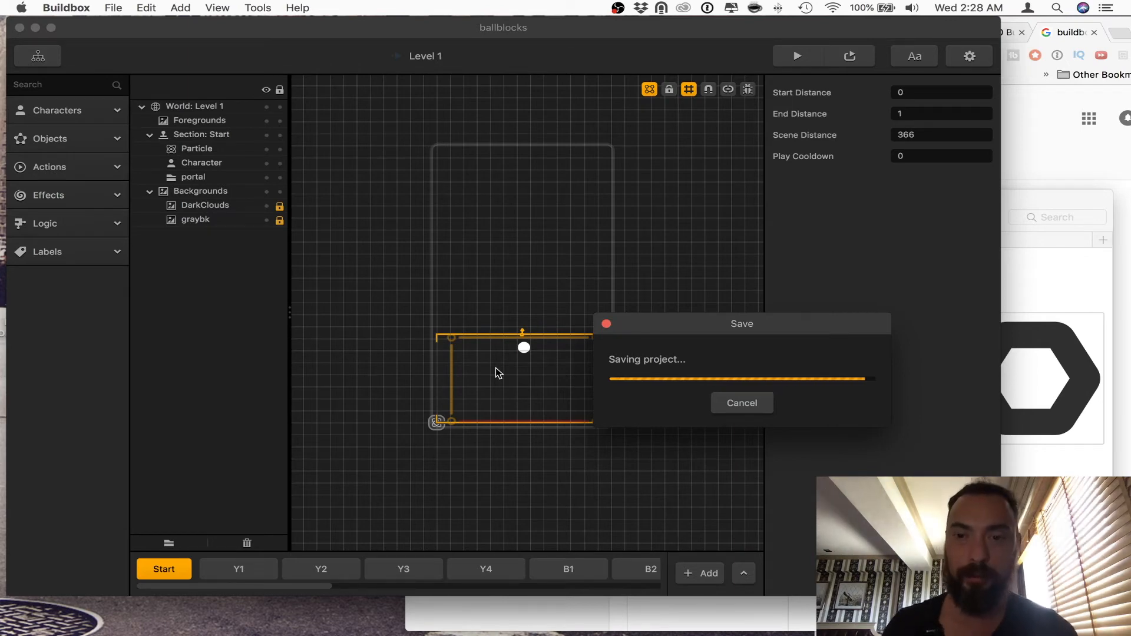
# Step: Play-test Level 1 in the preview, steering the ball through the blocks, and close the preview
pyautogui.click(804, 58)
pyautogui.click(614, 481)
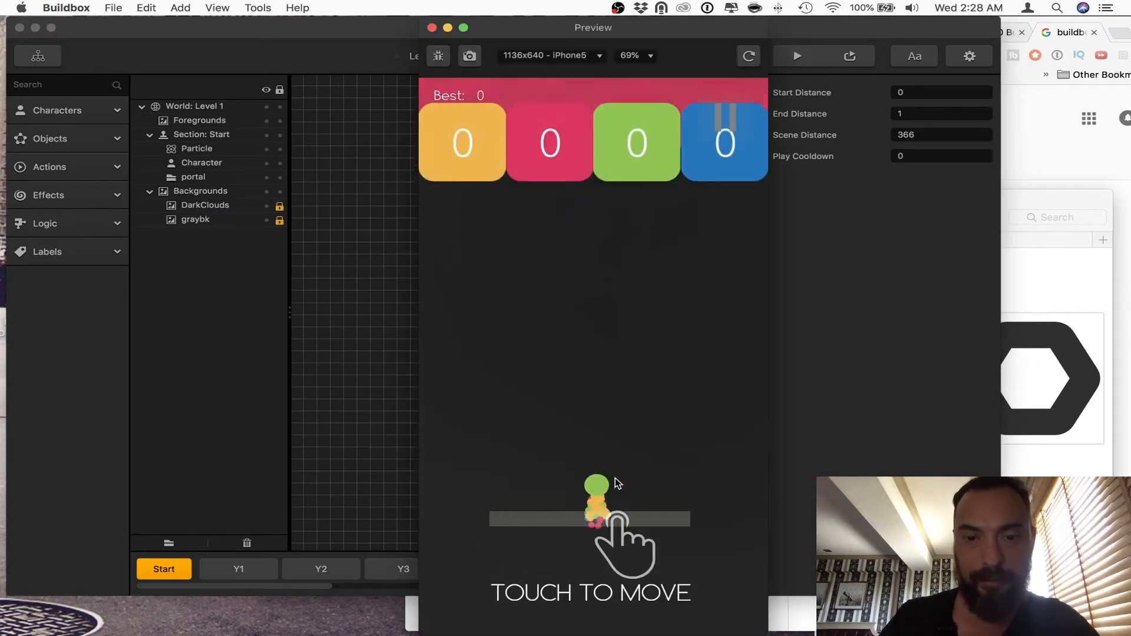
pyautogui.moveTo(614, 498)
pyautogui.mouseDown()
pyautogui.moveTo(692, 488)
pyautogui.moveTo(537, 486)
pyautogui.mouseUp()
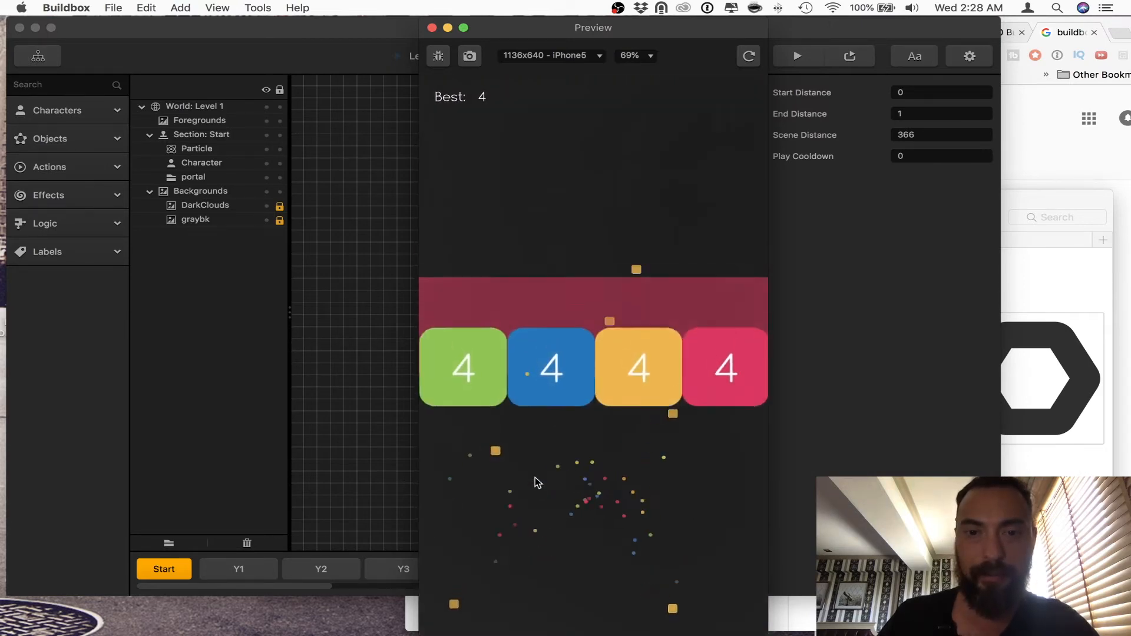
pyautogui.click(432, 27)
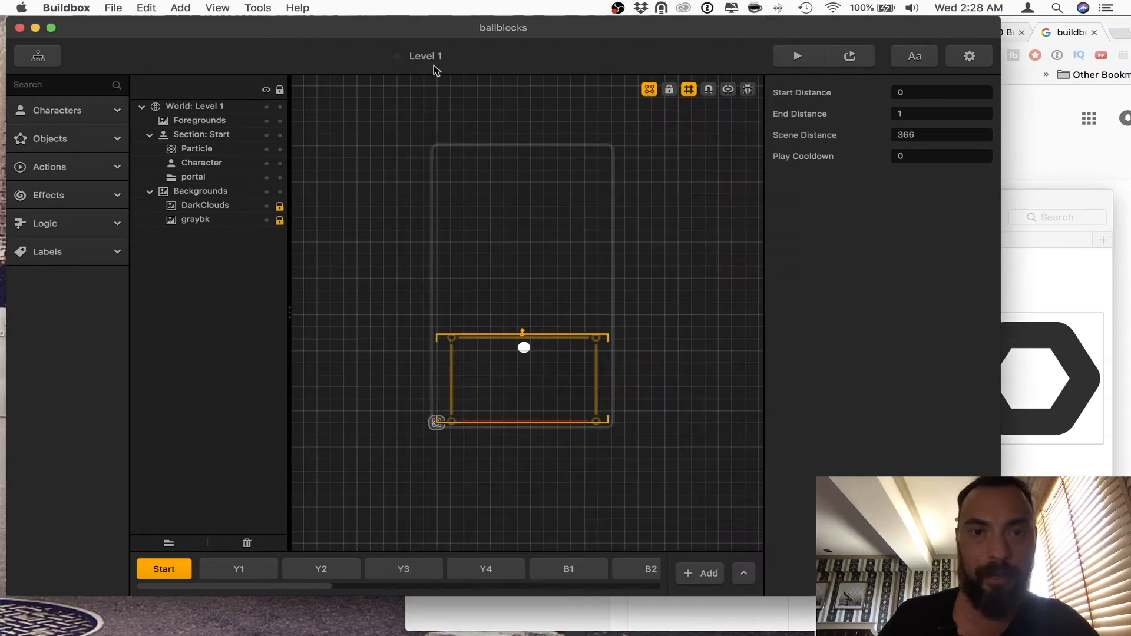
# Step: Open Level 1's Y2 section and look through the project's object and action assets
pyautogui.click(257, 569)
pyautogui.click(295, 569)
pyautogui.click(91, 242)
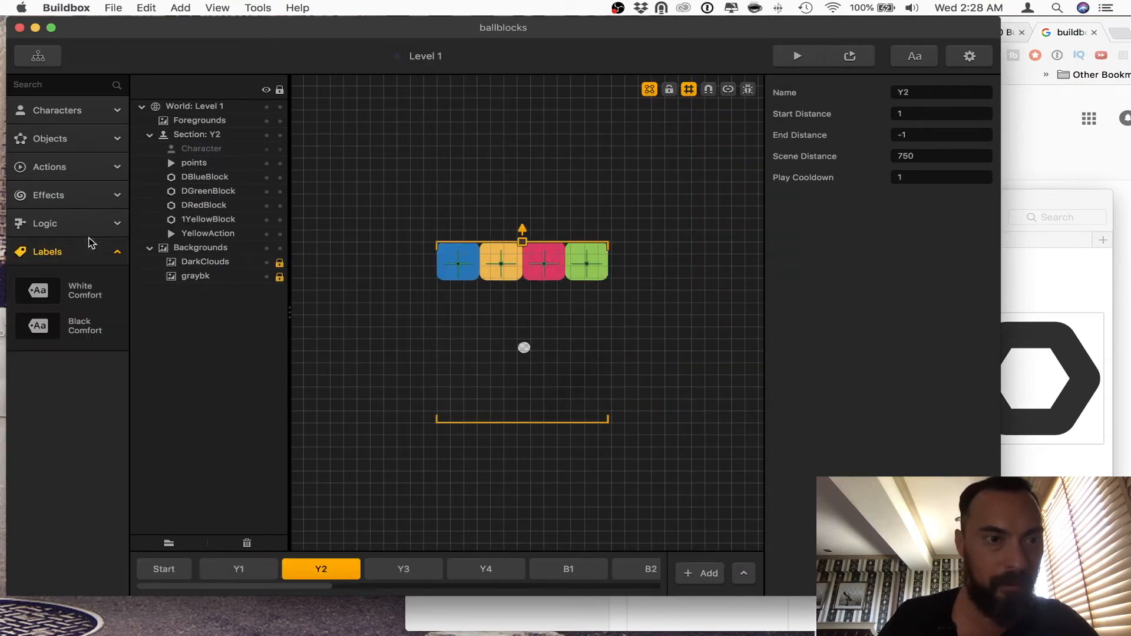
pyautogui.click(91, 195)
pyautogui.click(88, 166)
pyautogui.click(83, 140)
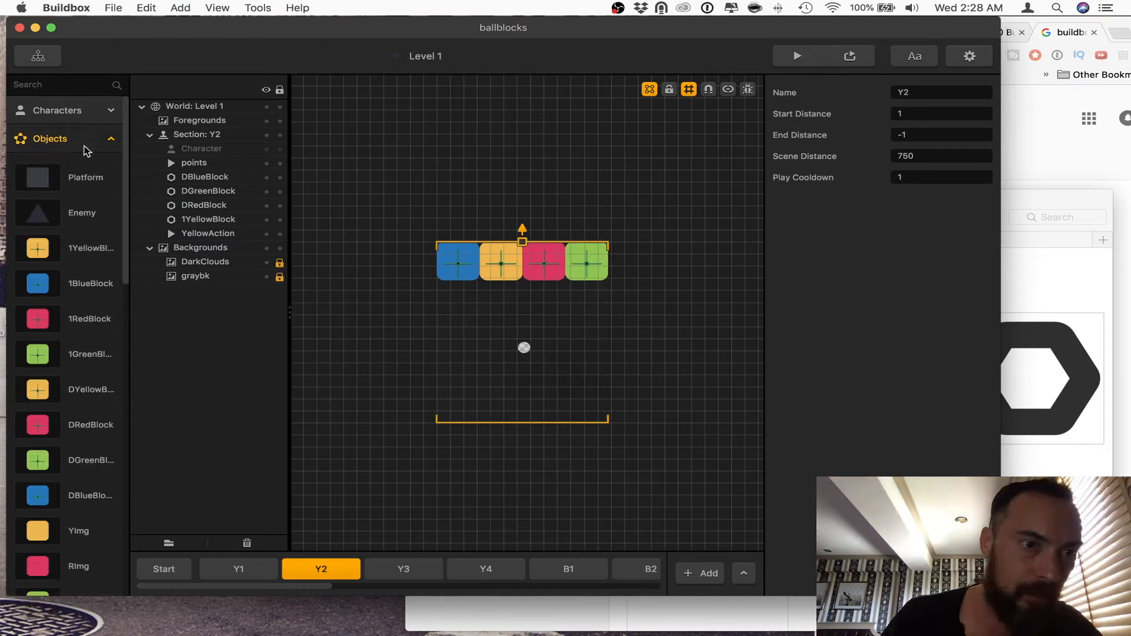
pyautogui.scroll(-5, 55, 309)
# Step: Play-test the game again, checking the debug overlay, replaying with it off, and closing the preview
pyautogui.click(789, 62)
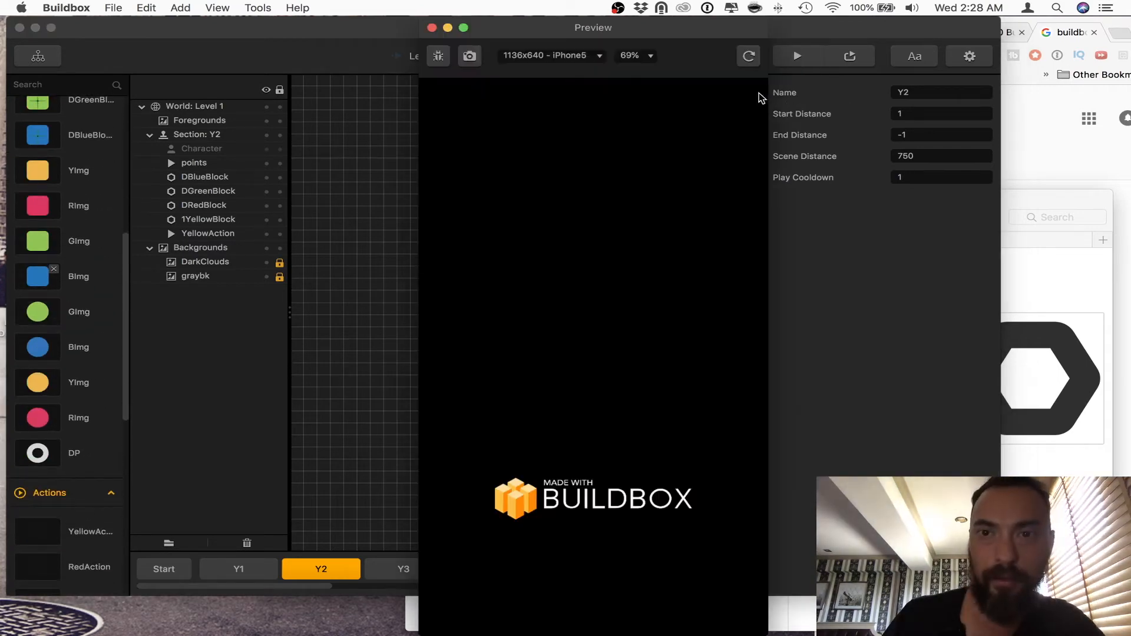
pyautogui.click(604, 504)
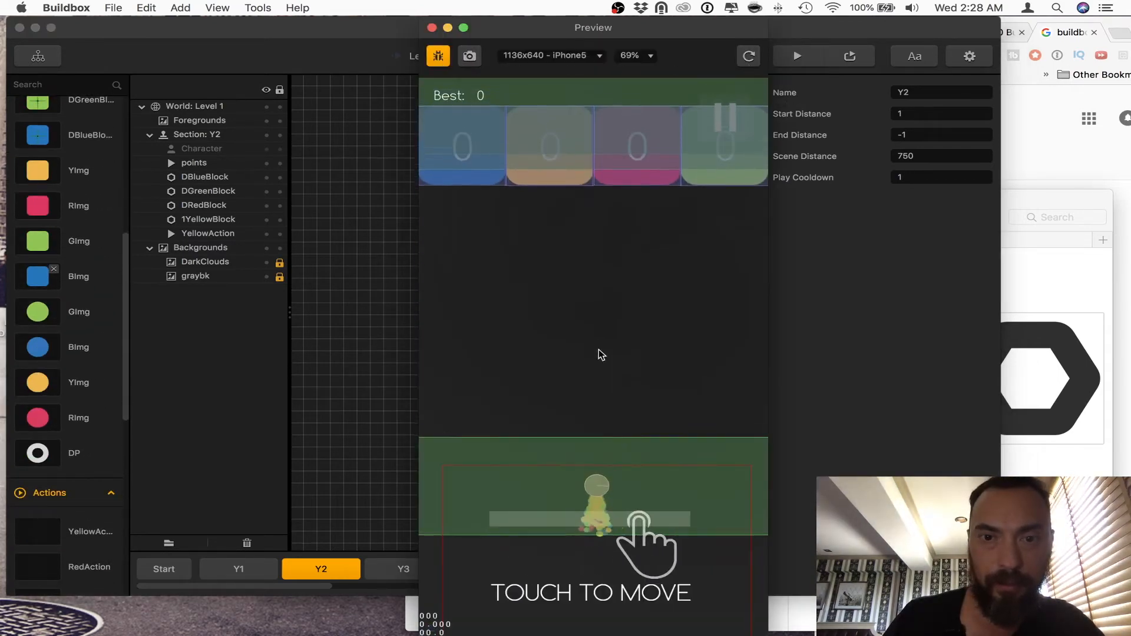
pyautogui.click(438, 56)
pyautogui.click(439, 57)
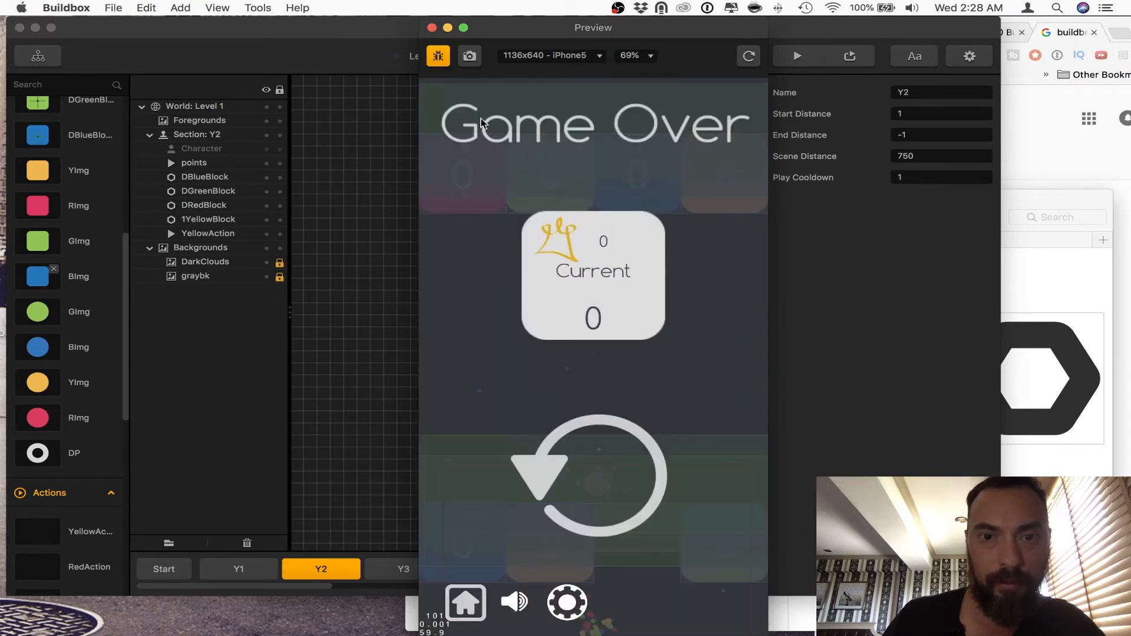
pyautogui.click(439, 57)
pyautogui.click(597, 444)
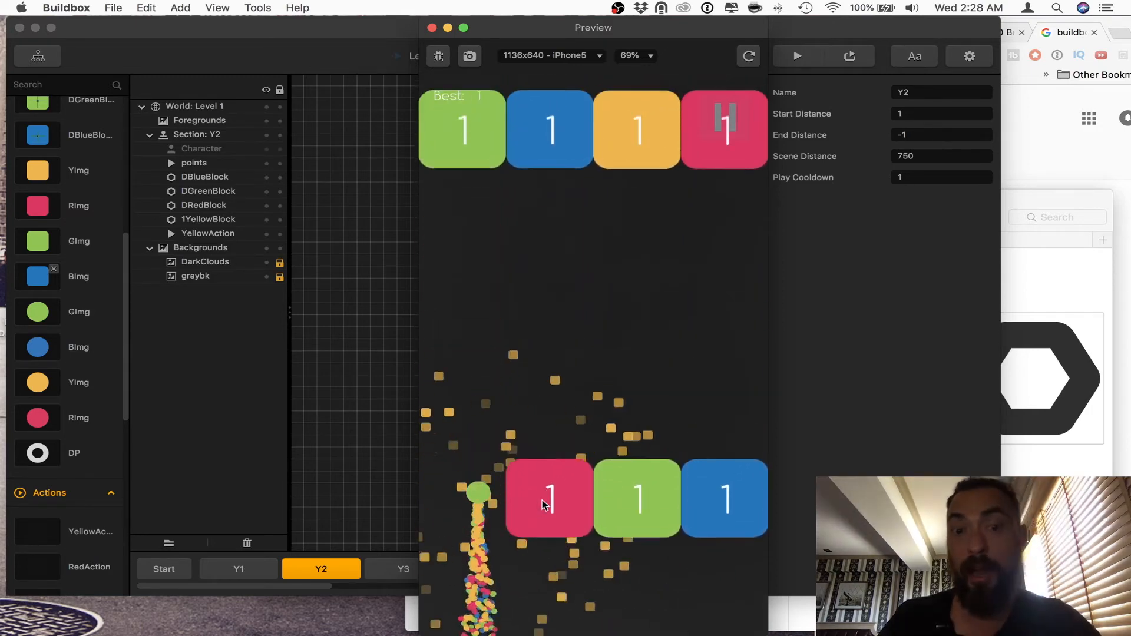
pyautogui.moveTo(491, 509)
pyautogui.mouseDown()
pyautogui.moveTo(460, 496)
pyautogui.moveTo(691, 496)
pyautogui.moveTo(697, 485)
pyautogui.moveTo(566, 493)
pyautogui.mouseUp()
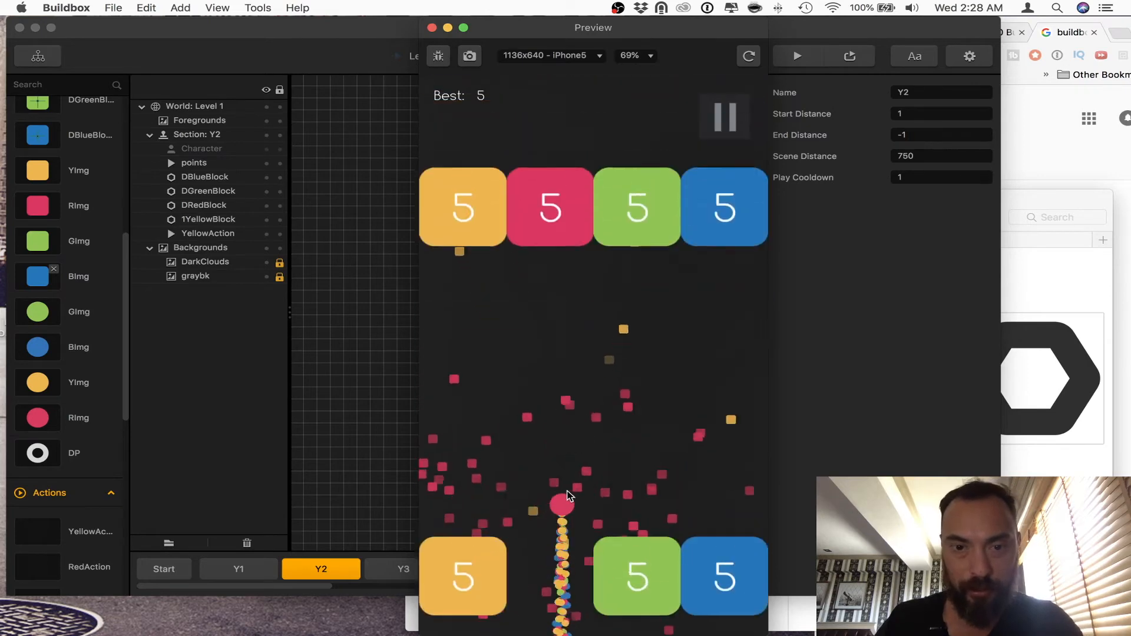
pyautogui.click(432, 28)
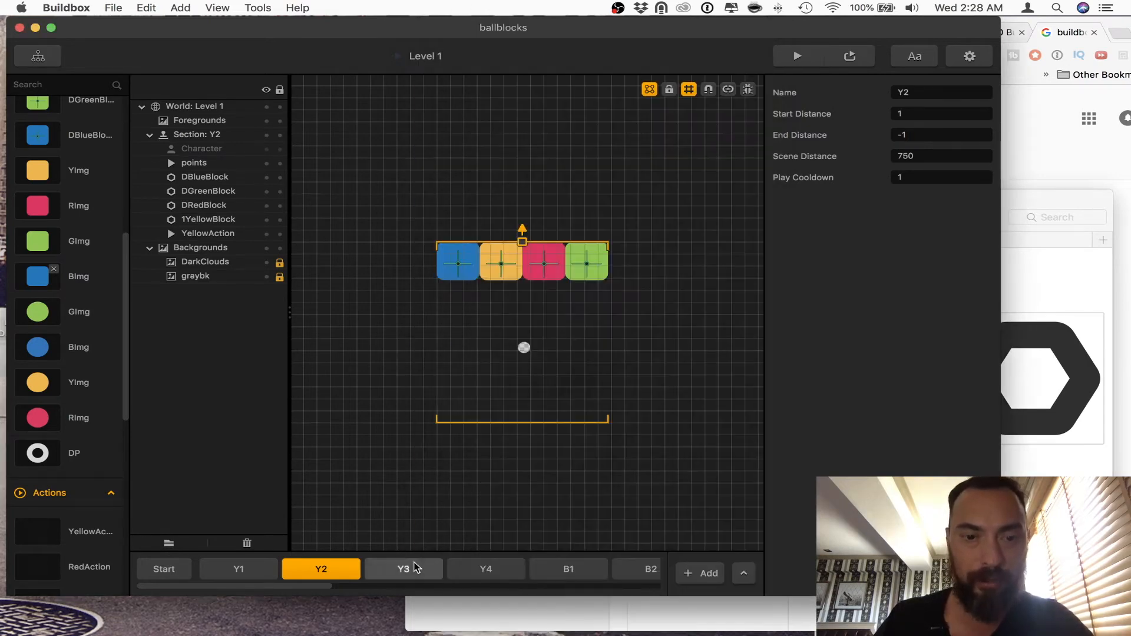
# Step: Open section R2 and set the Autohide of RedBlock to 0 in RedAction's default animation
pyautogui.hscroll(10, 465, 571)
pyautogui.click(592, 576)
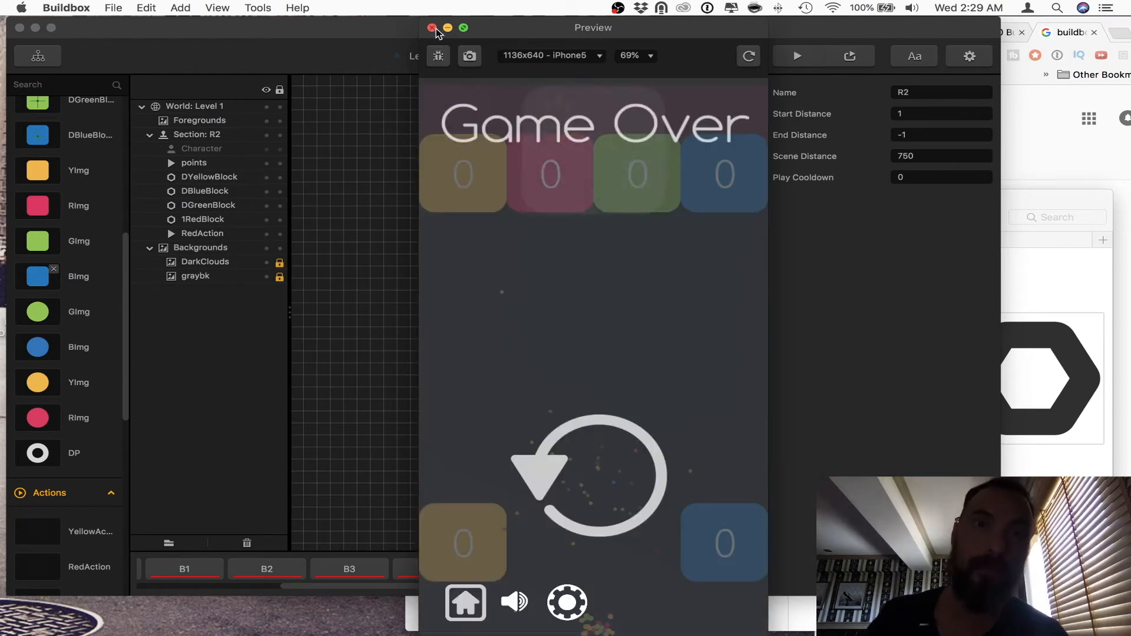
pyautogui.click(432, 28)
pyautogui.scroll(-2, 81, 391)
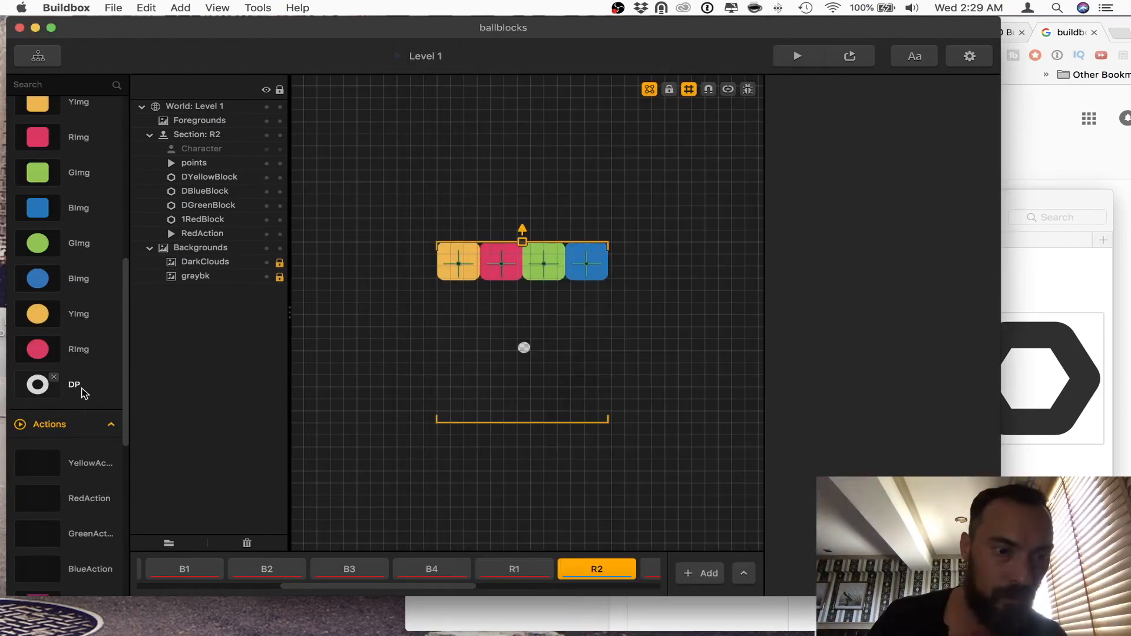
pyautogui.click(85, 498)
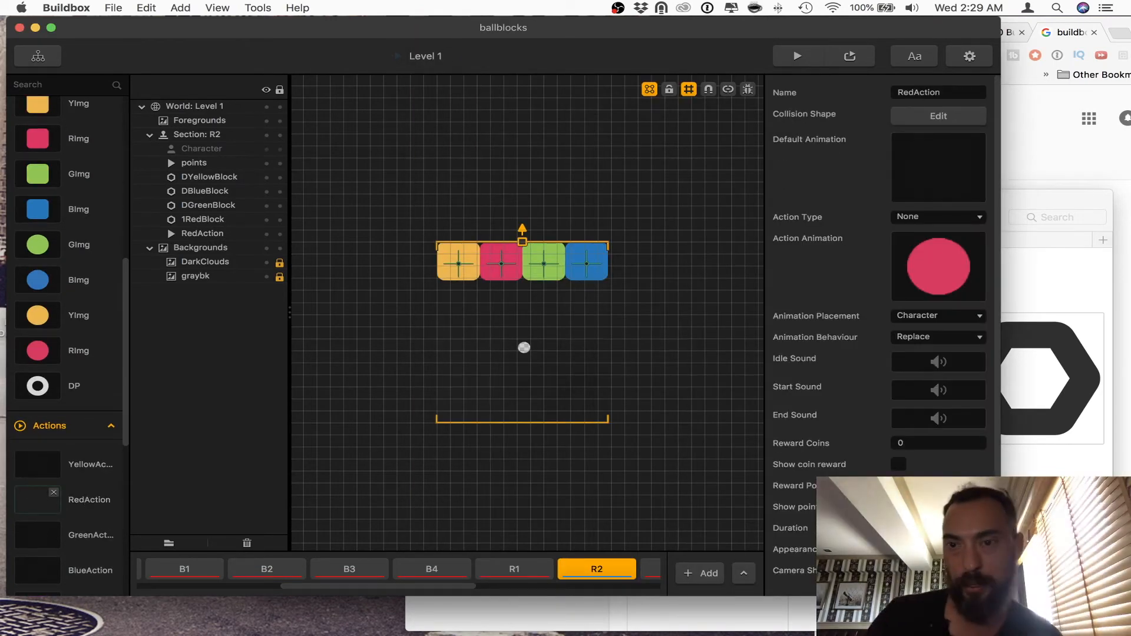
pyautogui.click(955, 144)
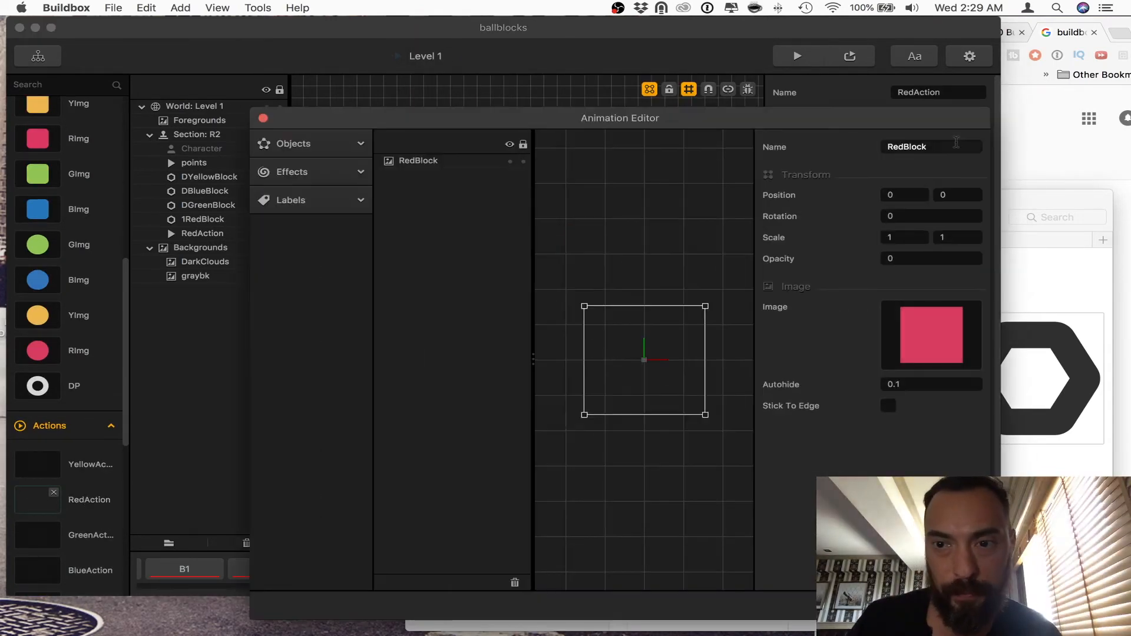
pyautogui.click(901, 386)
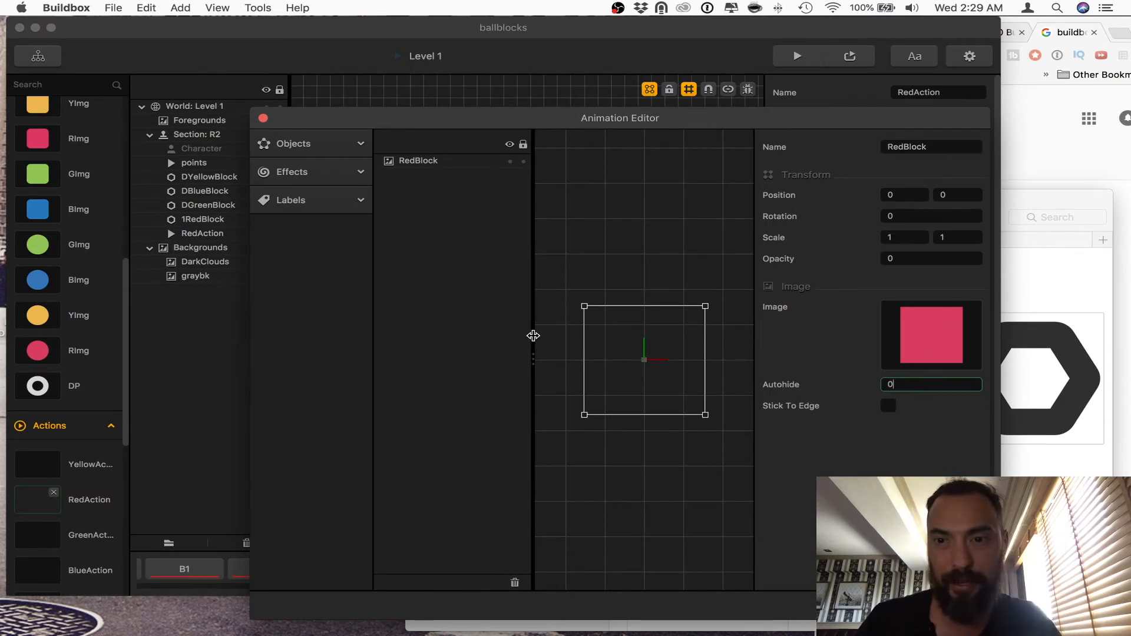
pyautogui.click(683, 233)
pyautogui.click(263, 119)
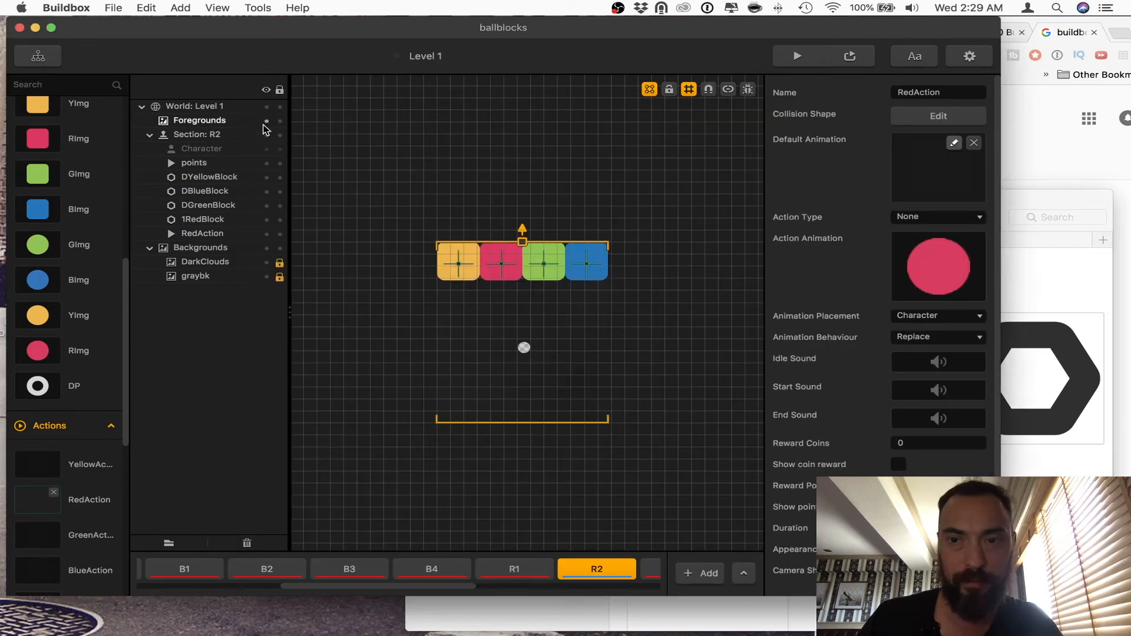
# Step: Check the Autohide setting in YellowAction's default animation, then go through section R1 back to Level 1's Start section
pyautogui.click(79, 465)
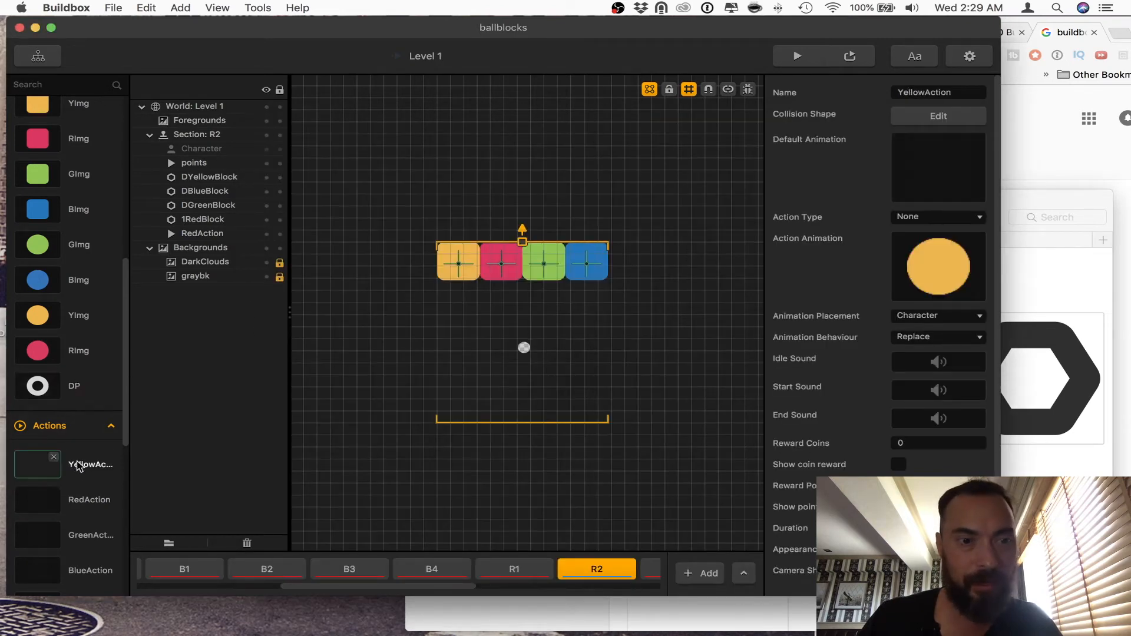
pyautogui.click(954, 144)
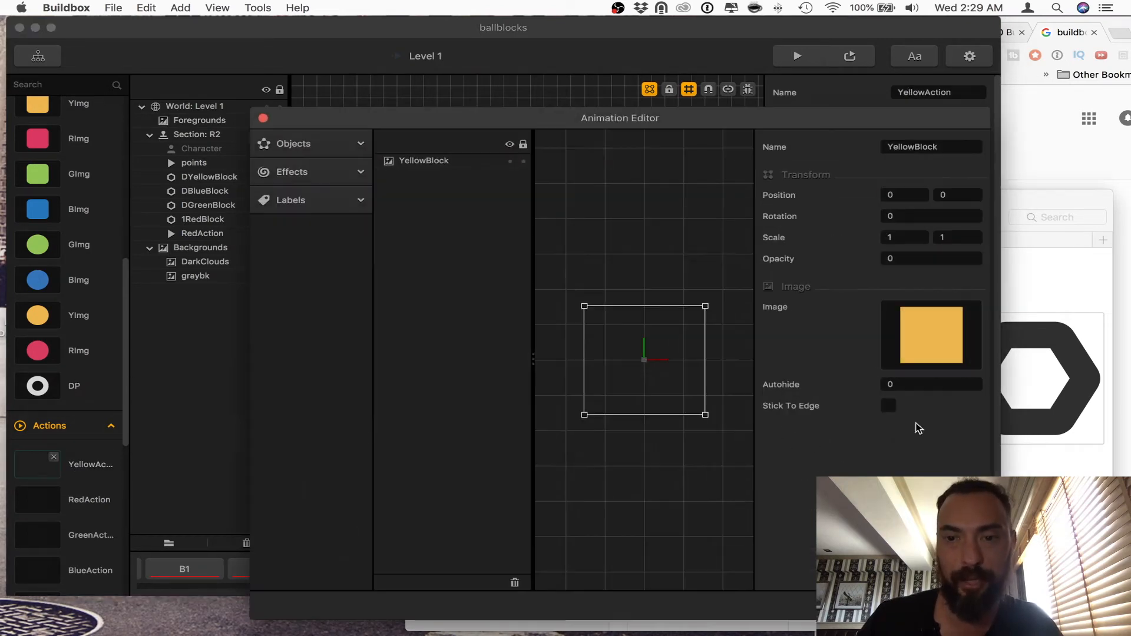
pyautogui.click(264, 119)
pyautogui.click(513, 569)
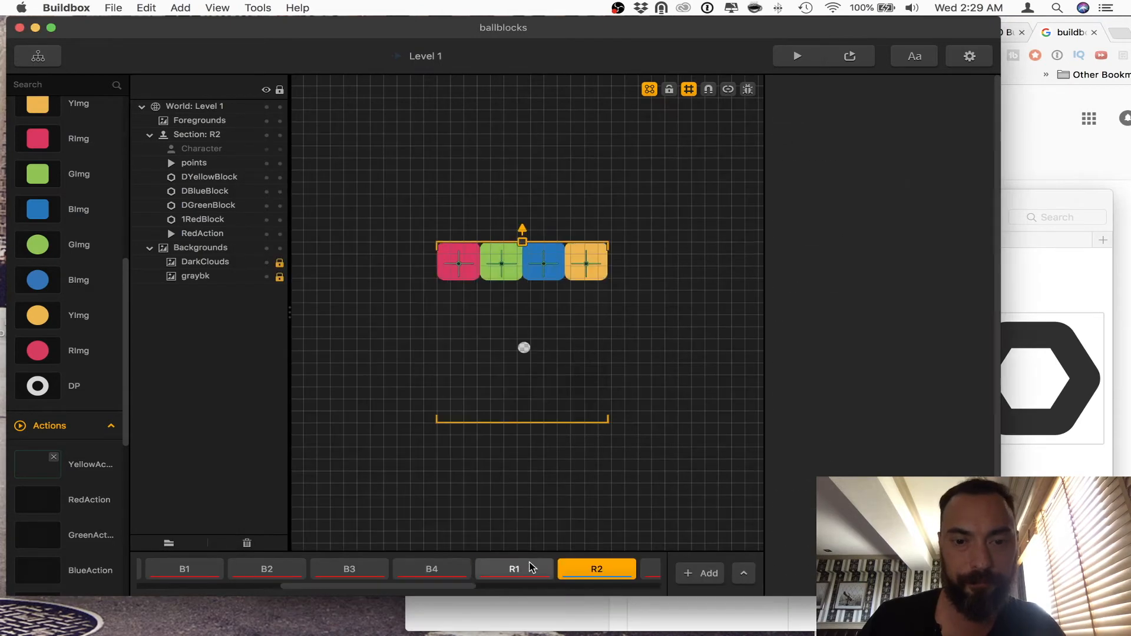
pyautogui.hscroll(-5, 424, 569)
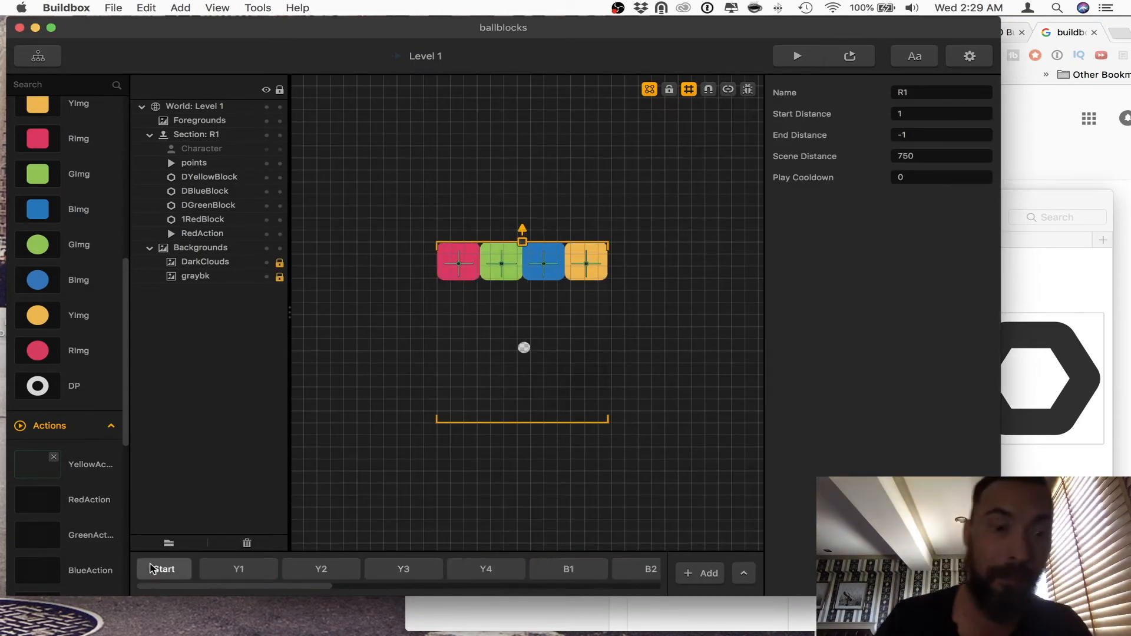
pyautogui.click(156, 568)
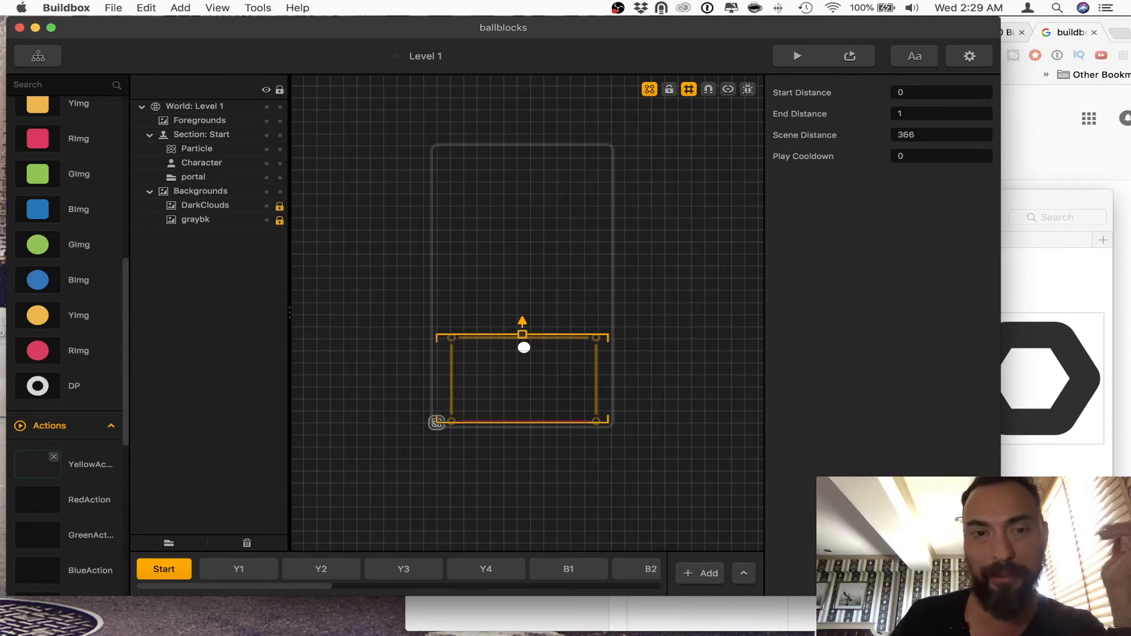
pyautogui.scroll(15, 56, 327)
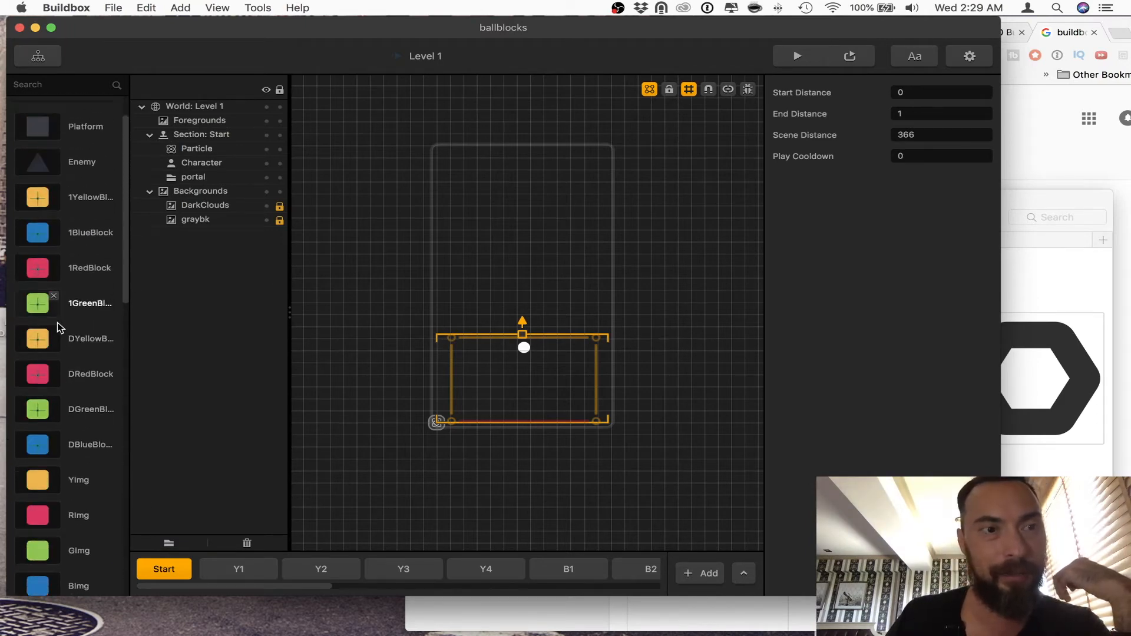
# Step: Add a Particle effect to the Start section at about 108.5, 1184.9 and open its emitters for editing
pyautogui.click(79, 138)
pyautogui.click(82, 168)
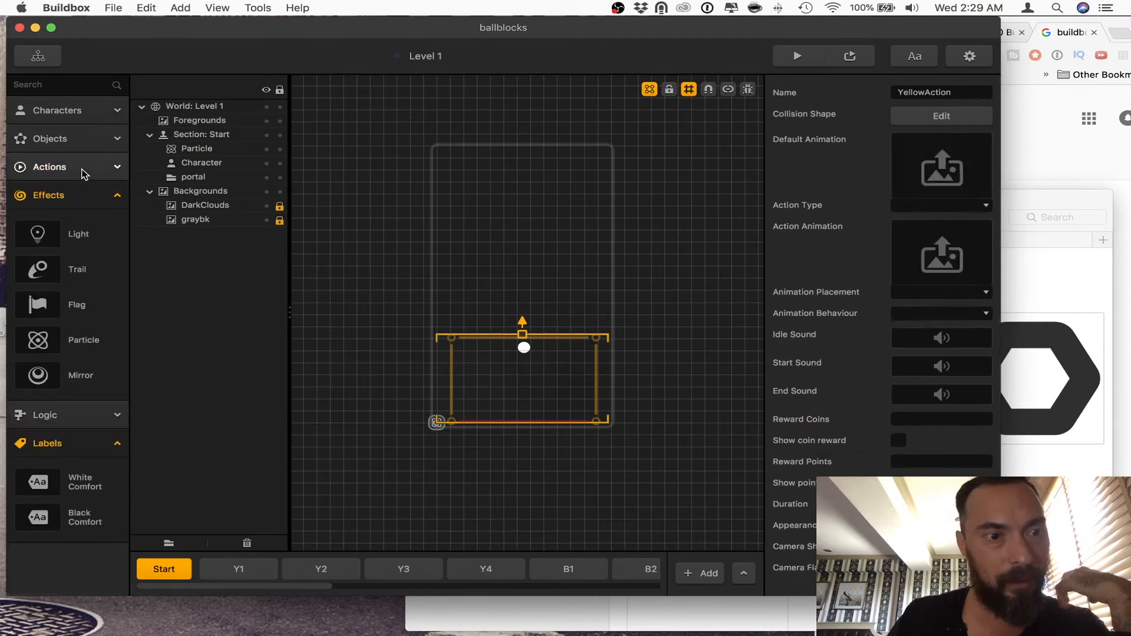
pyautogui.moveTo(64, 351); pyautogui.dragTo(466, 137)
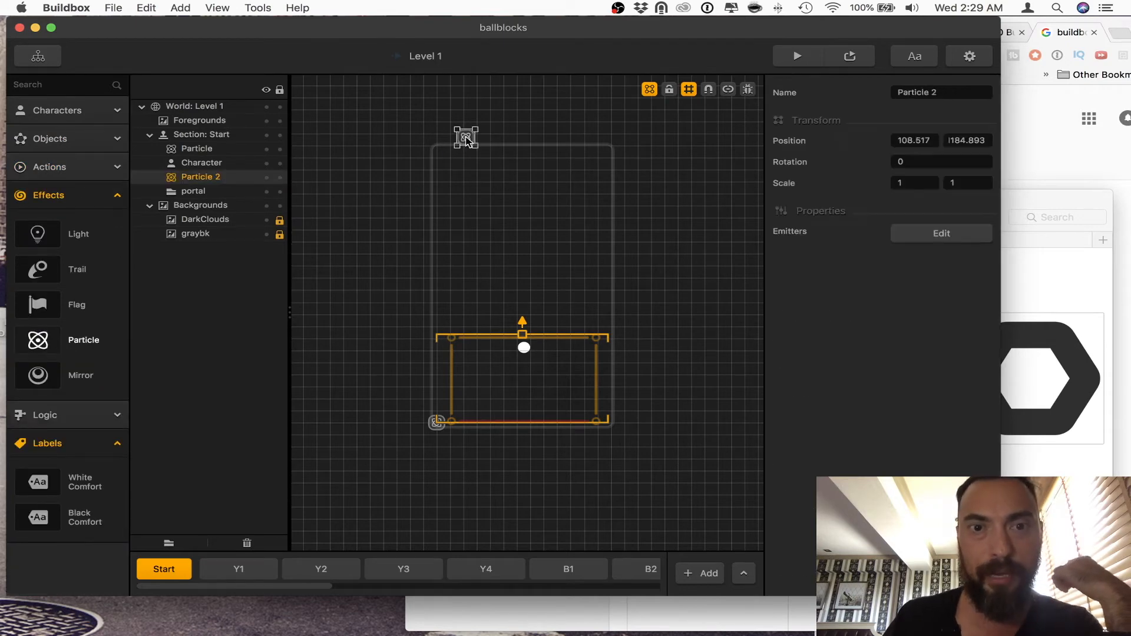
pyautogui.click(942, 234)
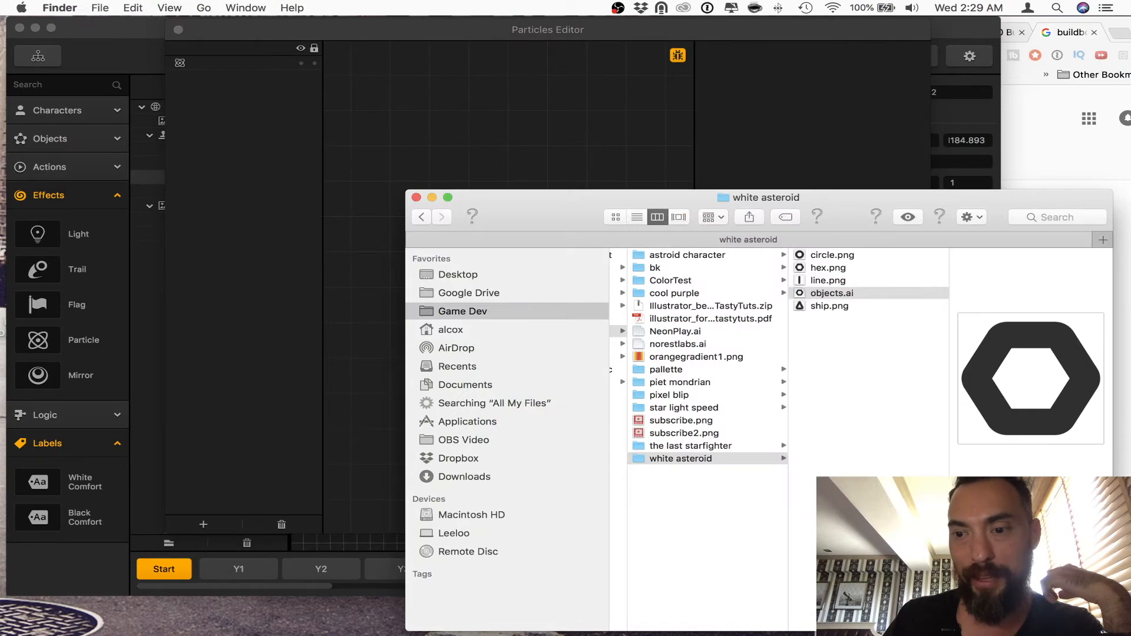
pyautogui.moveTo(1, 2)
pyautogui.click(253, 259)
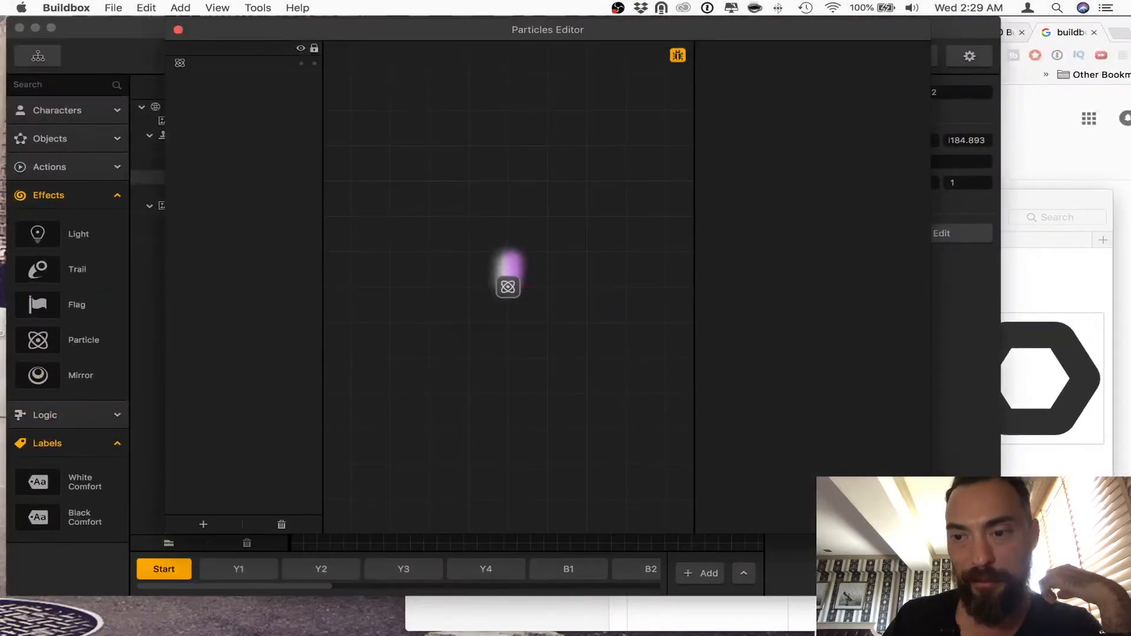
# Step: Switch to Finder and look through the images in the astroid character folder for particle artwork
pyautogui.click(697, 259)
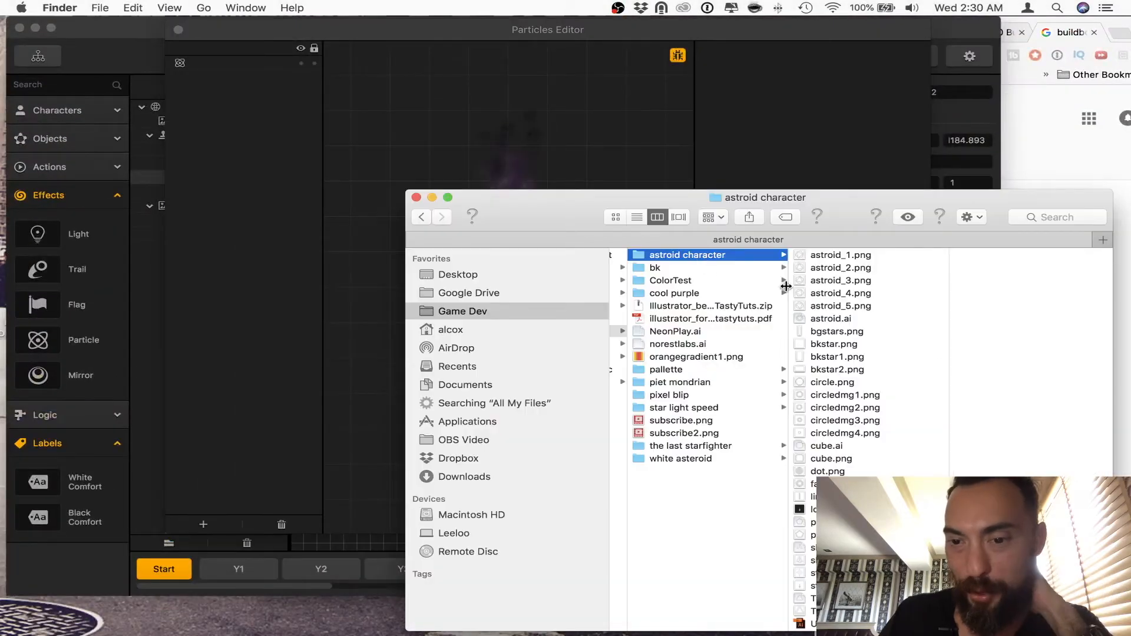
pyautogui.scroll(-1, 902, 390)
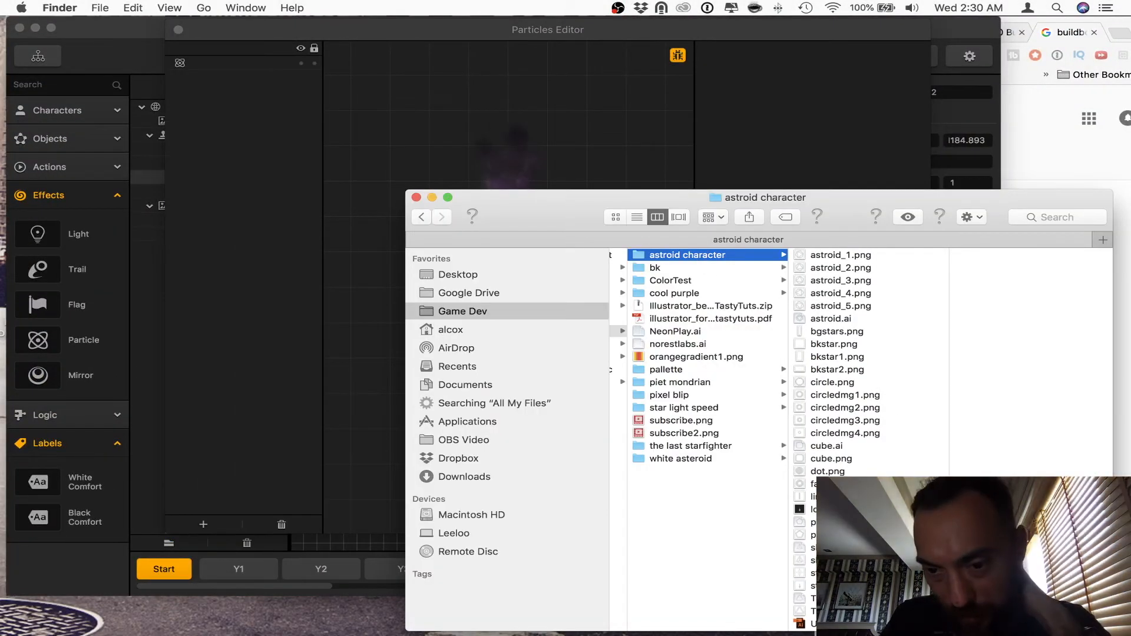
pyautogui.click(832, 612)
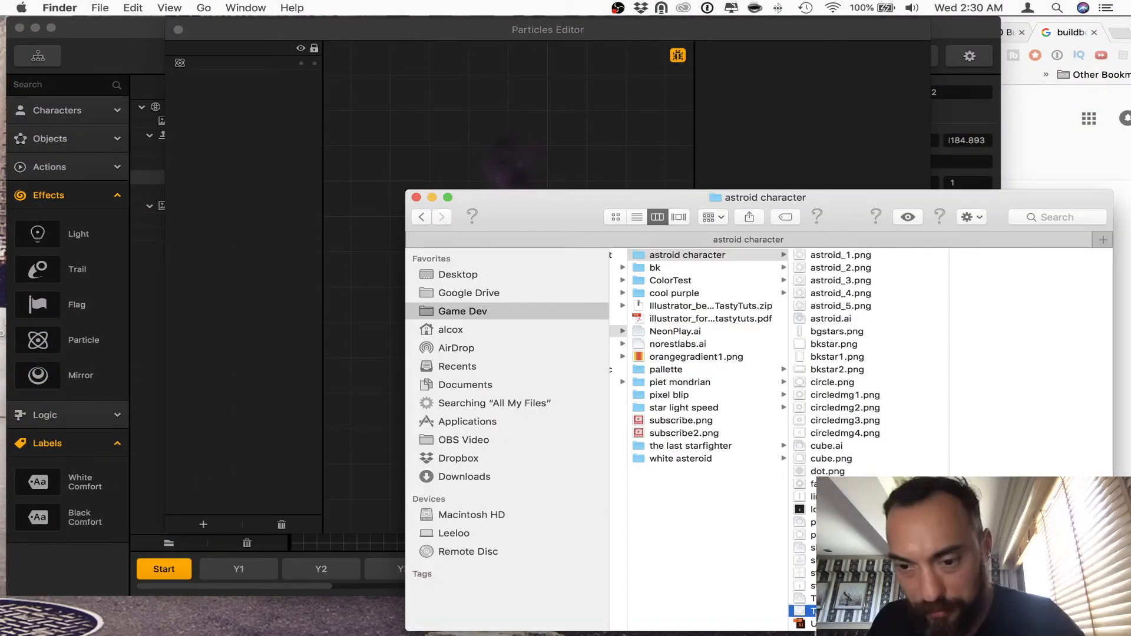
pyautogui.click(824, 598)
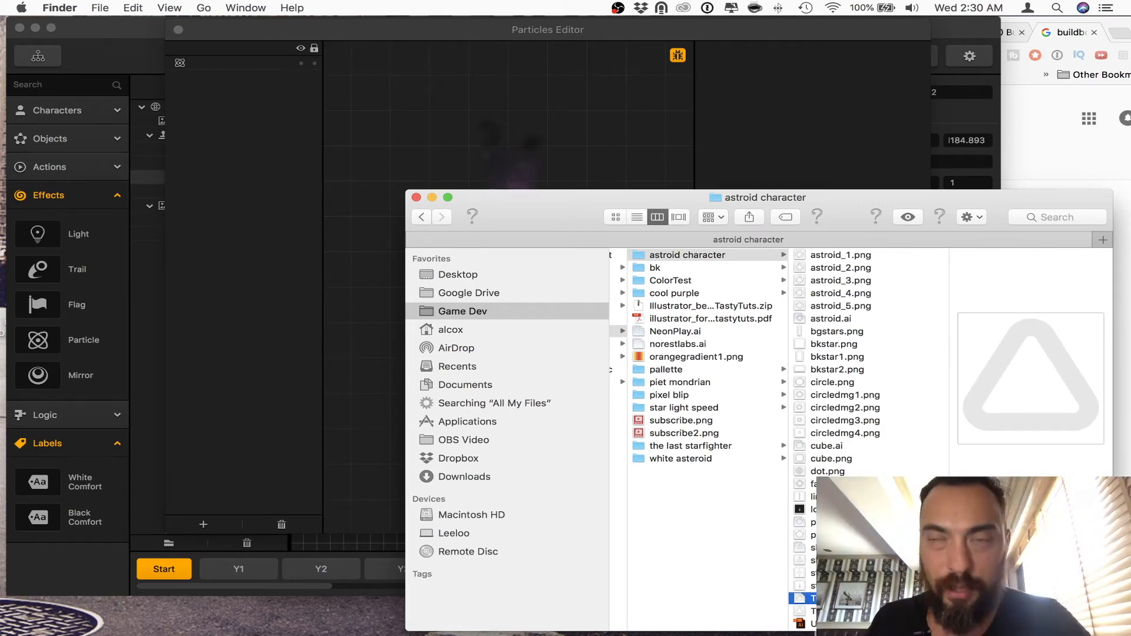
pyautogui.click(837, 409)
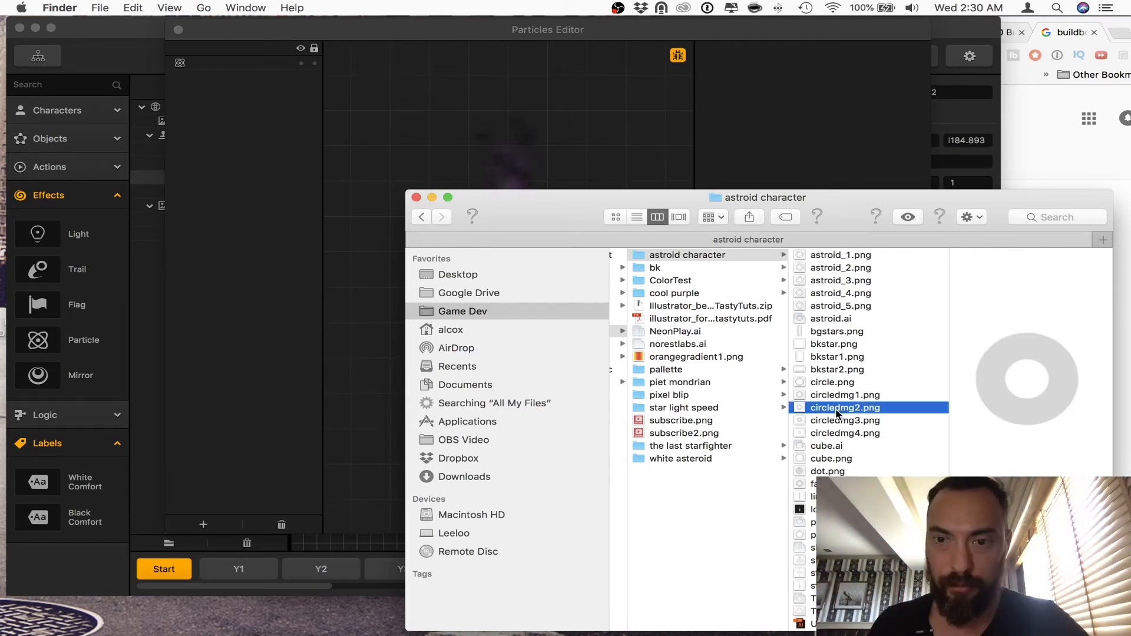
pyautogui.press('space')
pyautogui.press('space')
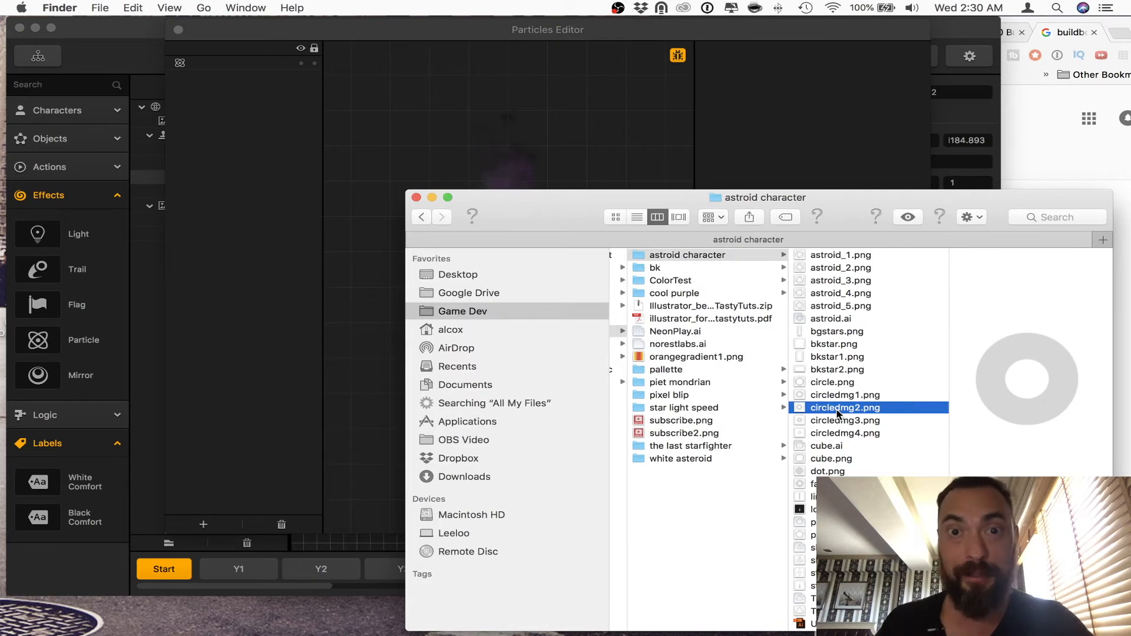
pyautogui.click(834, 396)
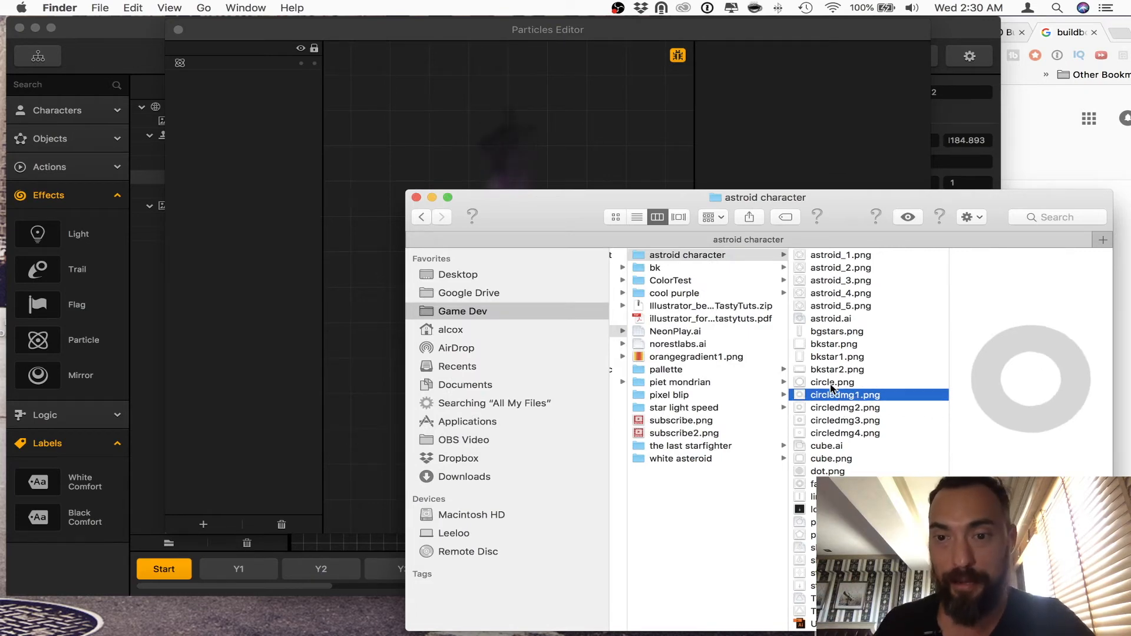
pyautogui.click(831, 383)
pyautogui.click(678, 369)
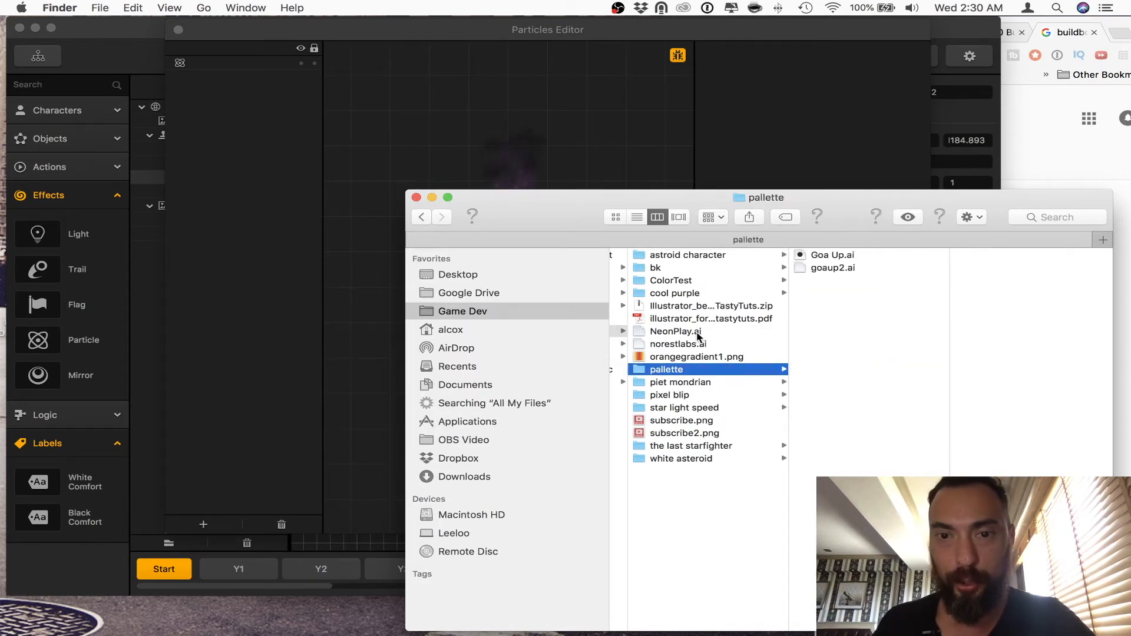
pyautogui.click(686, 256)
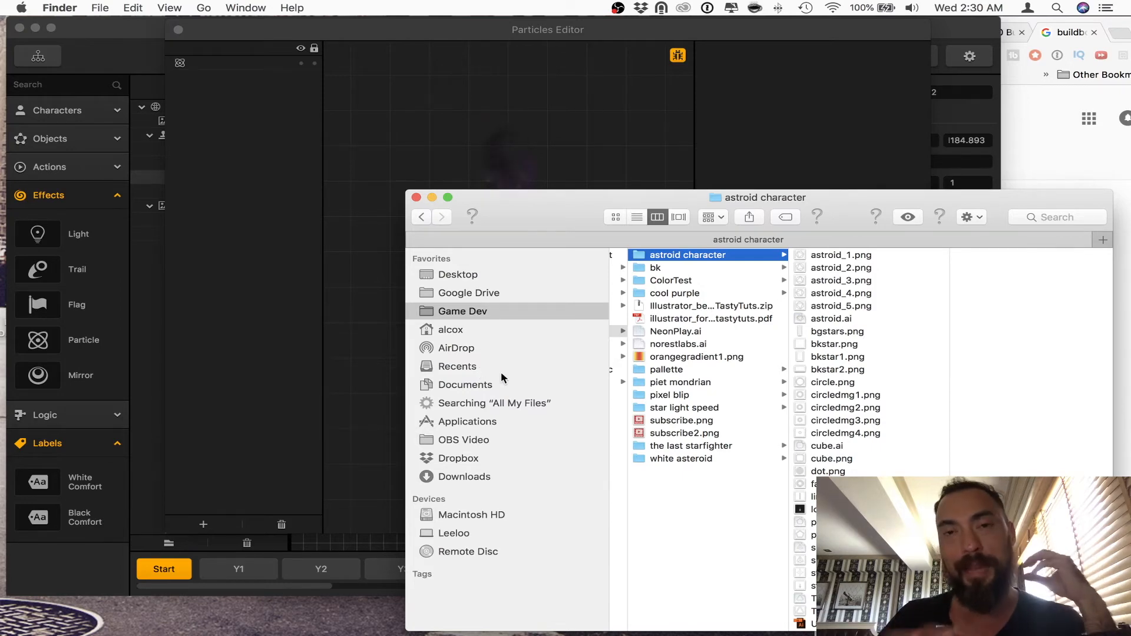
# Step: Look through Finder's favourite locations, including Downloads, Dropbox, OBS Video, Documents and Recents, for particle artwork
pyautogui.click(471, 329)
pyautogui.click(504, 476)
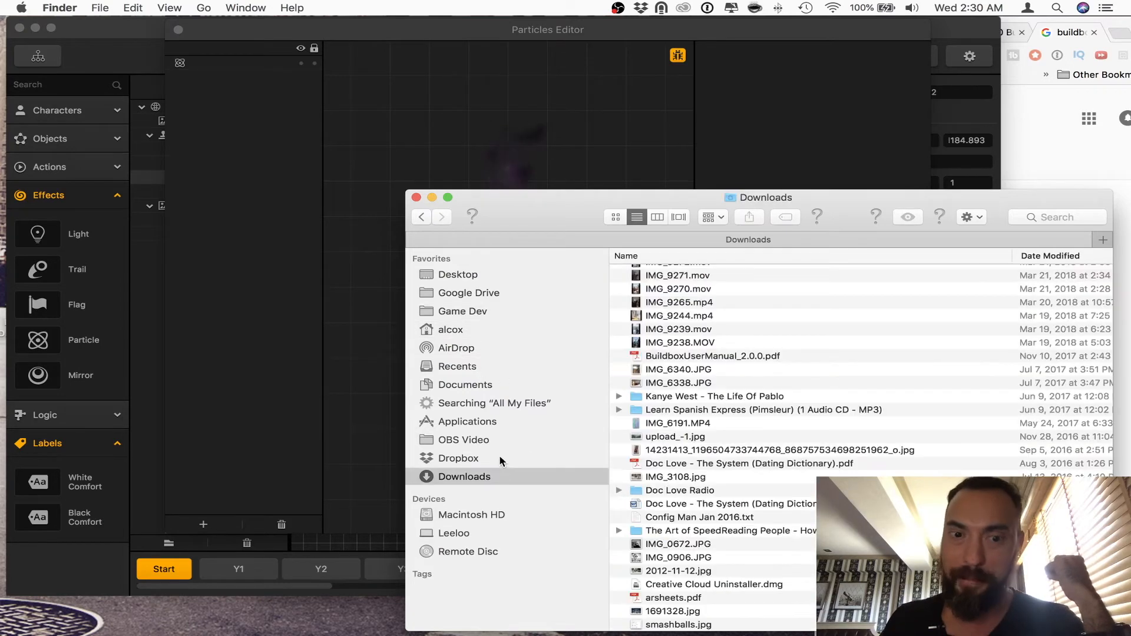
pyautogui.click(500, 457)
pyautogui.click(501, 440)
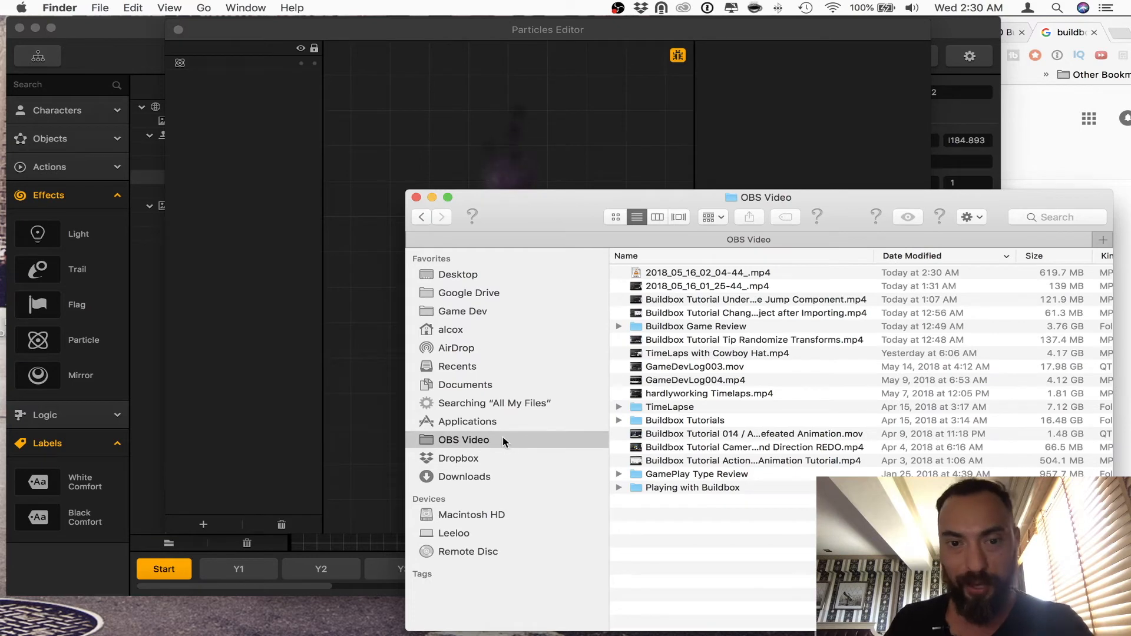
pyautogui.click(482, 422)
pyautogui.click(495, 384)
pyautogui.click(489, 366)
pyautogui.click(487, 349)
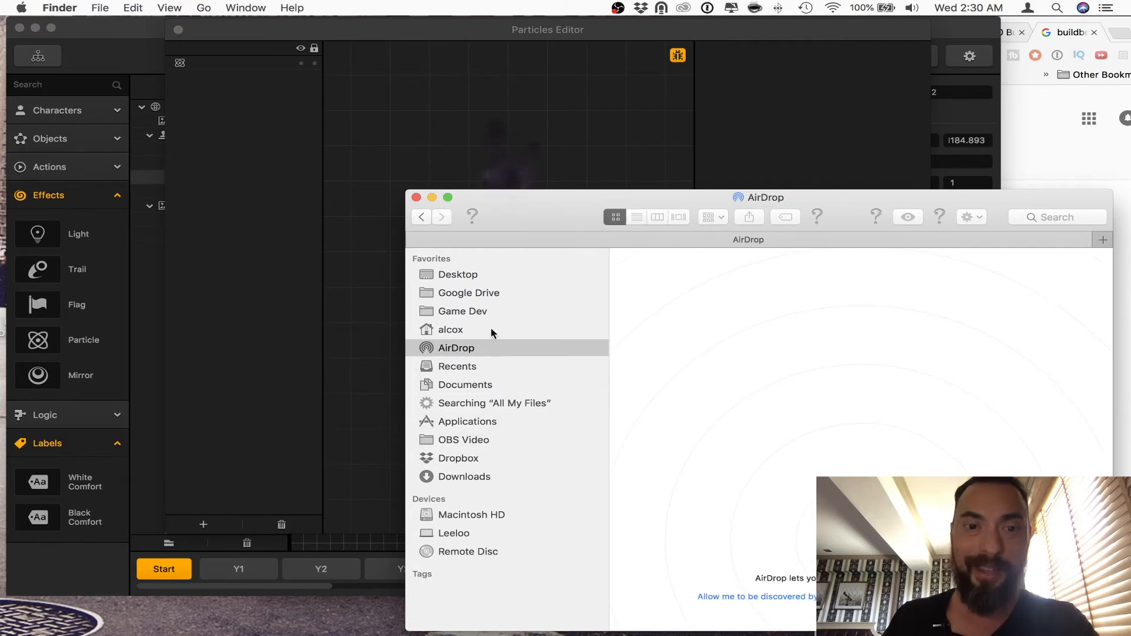
# Step: Browse the youtube, OBS Video and Illustrator folders in Game Dev, then open the BuildBox folder
pyautogui.click(559, 313)
pyautogui.click(653, 384)
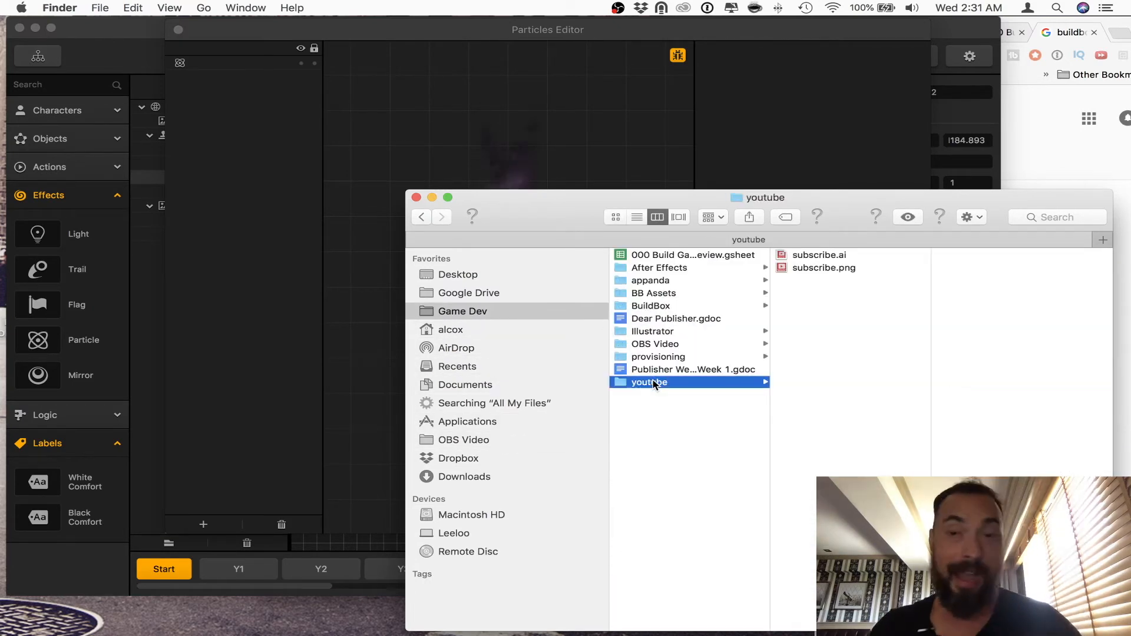
pyautogui.click(669, 346)
pyautogui.click(677, 335)
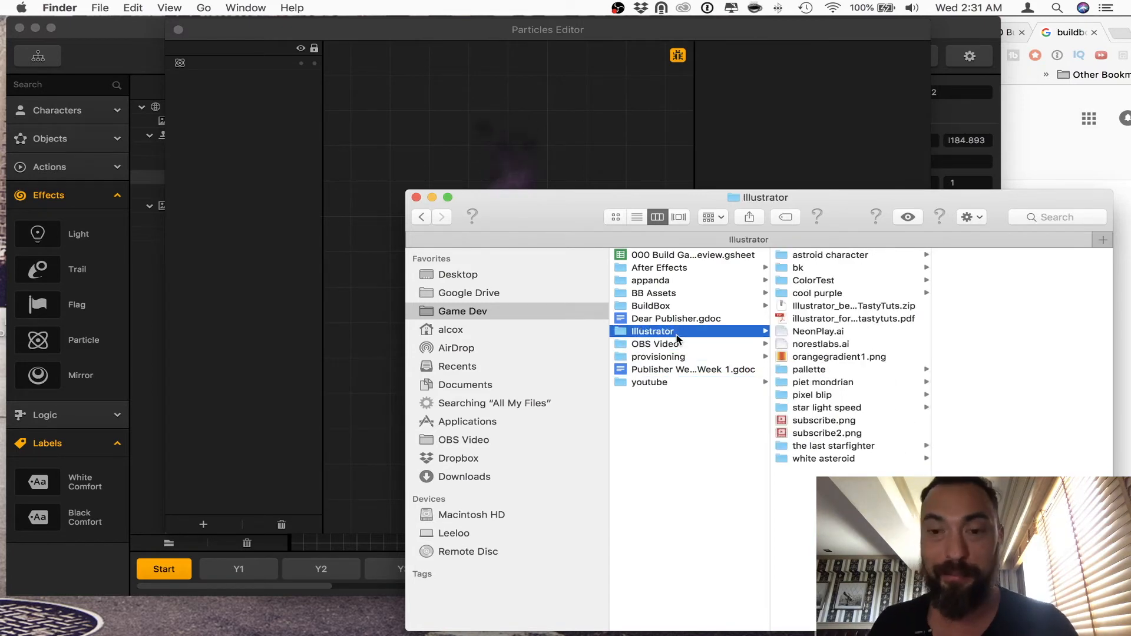
pyautogui.click(675, 307)
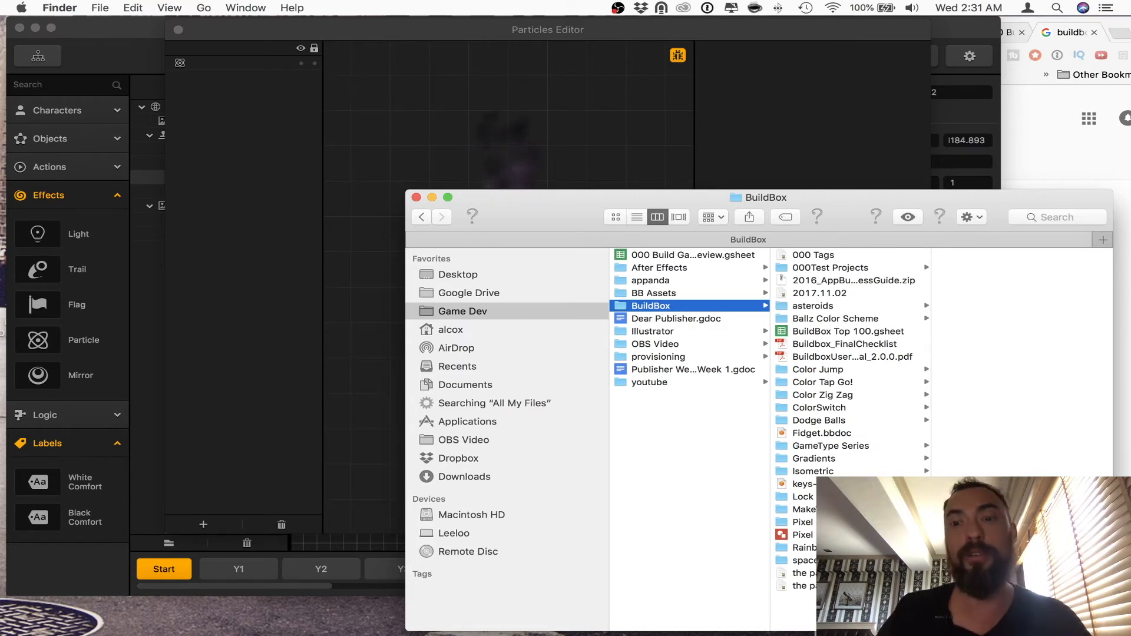
# Step: Look through the BuildBox project folders, from space invader up to Color Jump, for images usable as particles
pyautogui.click(820, 560)
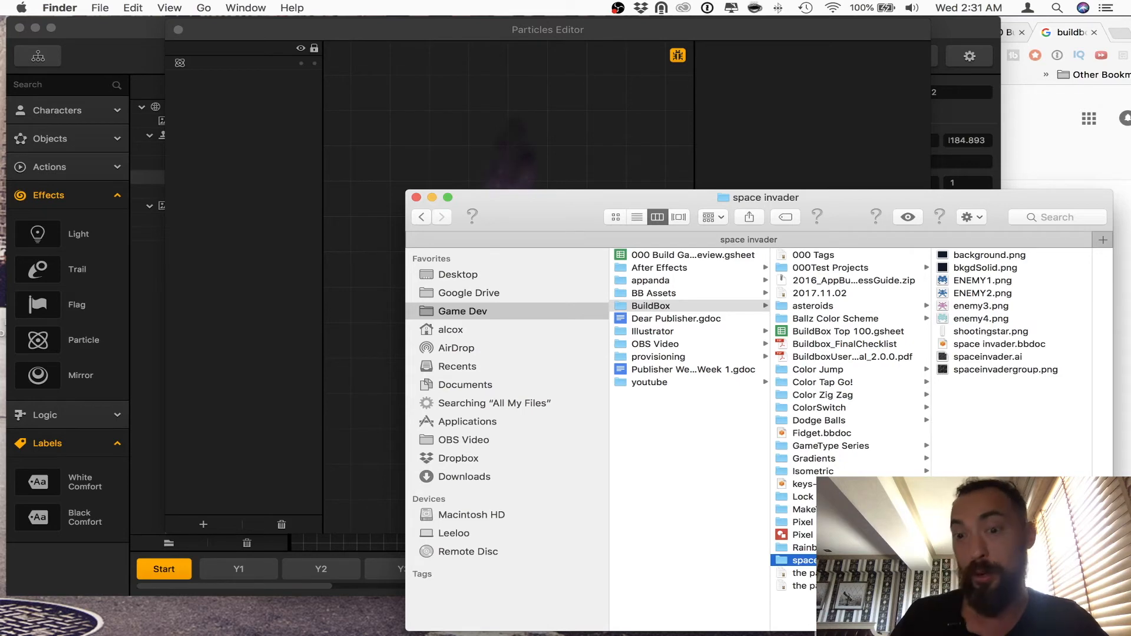
pyautogui.click(820, 547)
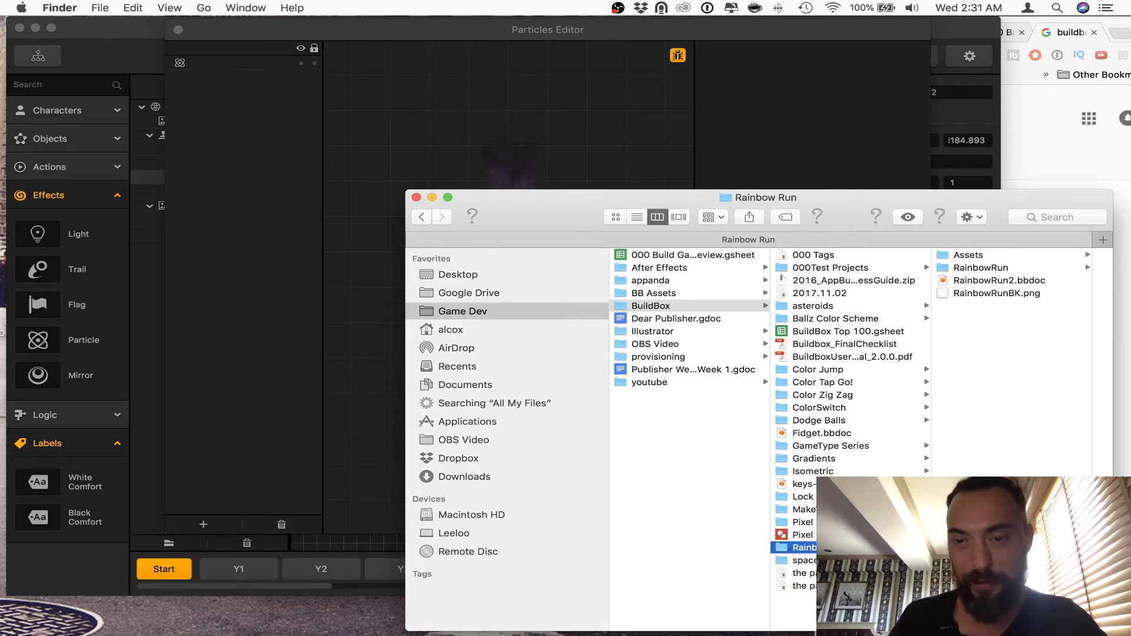
pyautogui.press('Up')
pyautogui.press('Up')
pyautogui.press('Up')
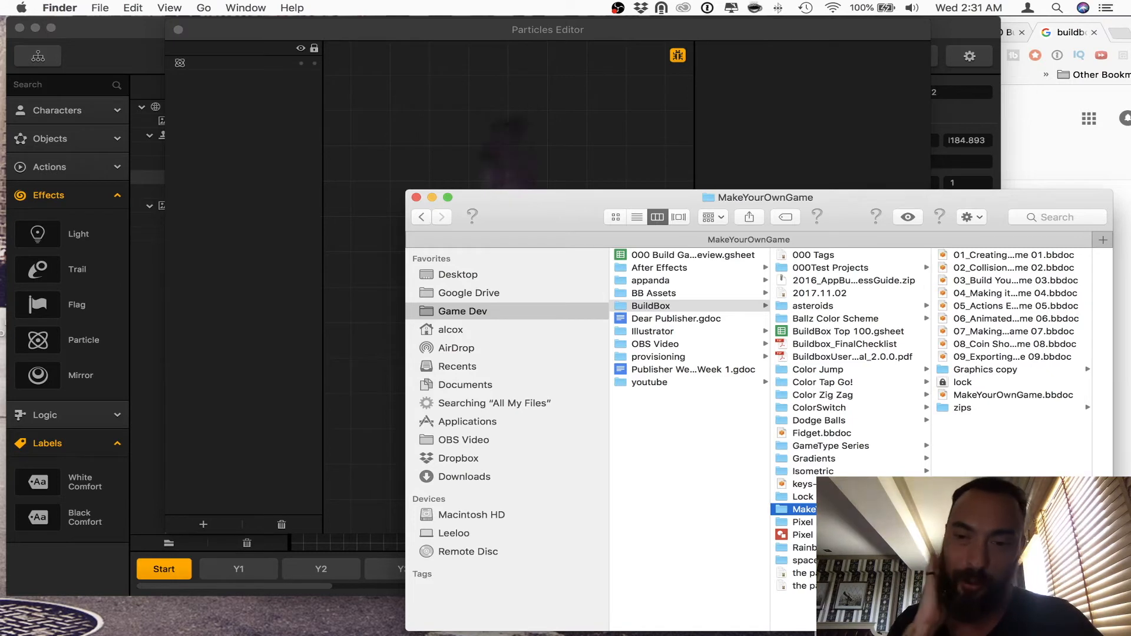
pyautogui.press('Up')
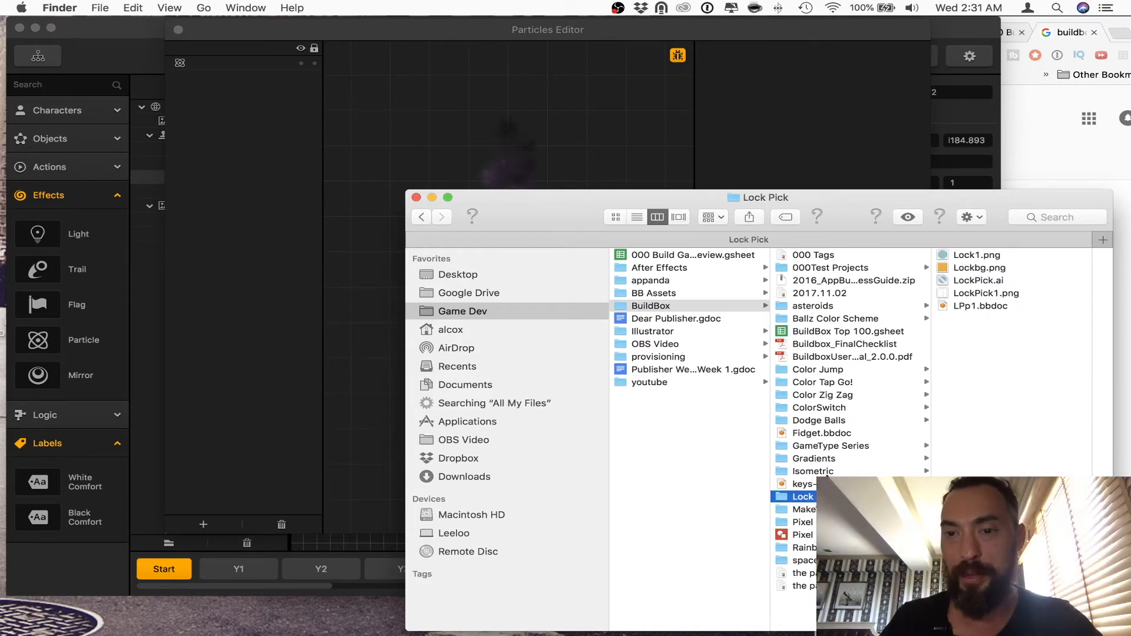
pyautogui.press('Up')
pyautogui.press('Up')
pyautogui.click(828, 457)
pyautogui.click(828, 447)
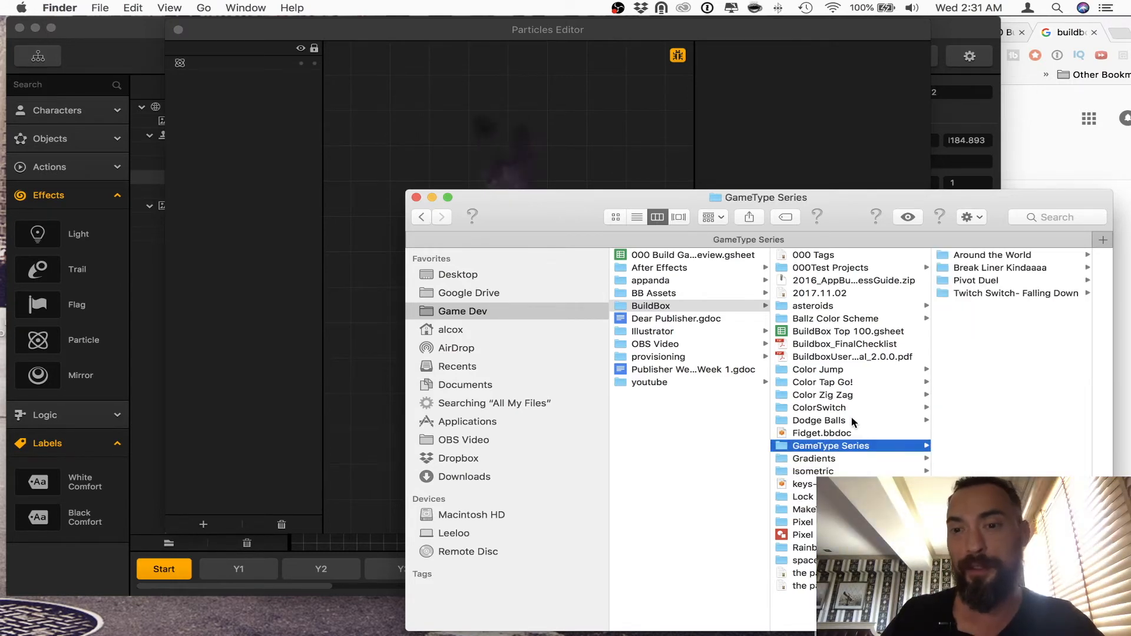
pyautogui.click(854, 421)
pyautogui.click(853, 408)
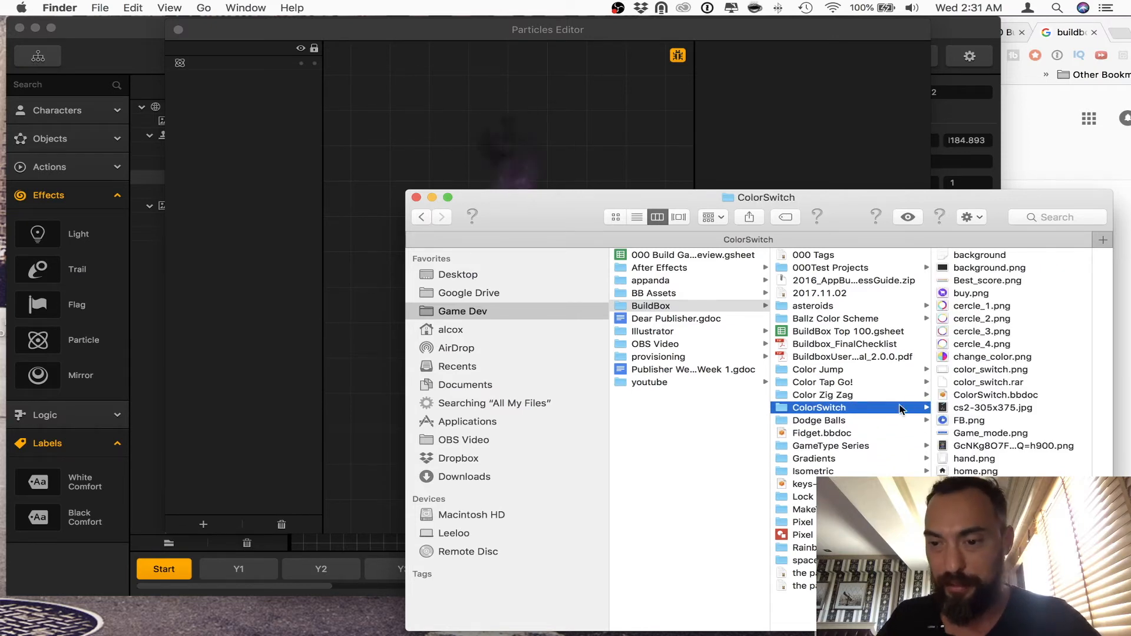
pyautogui.click(860, 395)
pyautogui.click(849, 384)
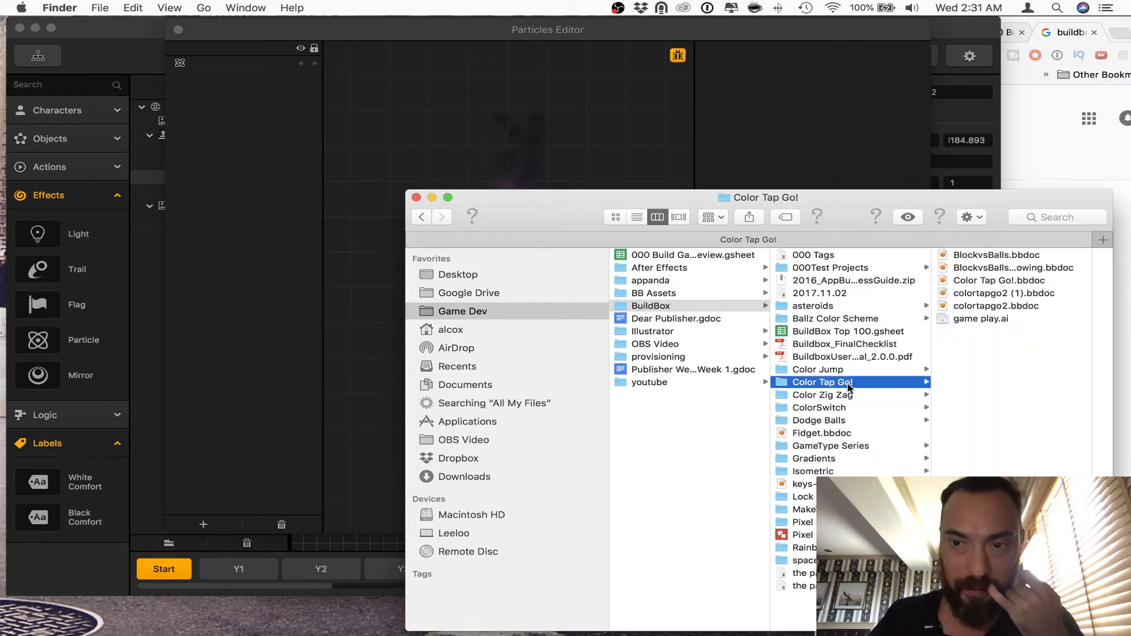
pyautogui.click(849, 371)
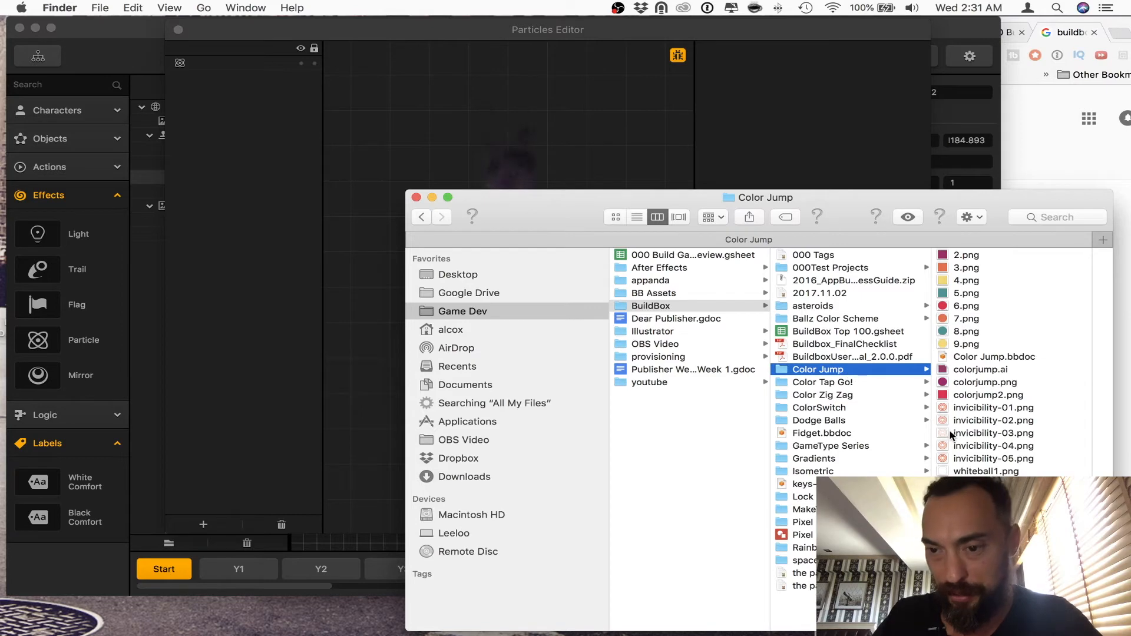
# Step: Find Allballs.png in the Ballz Color Scheme folder and use it as the texture of the particle emitter in Buildbox
pyautogui.click(859, 321)
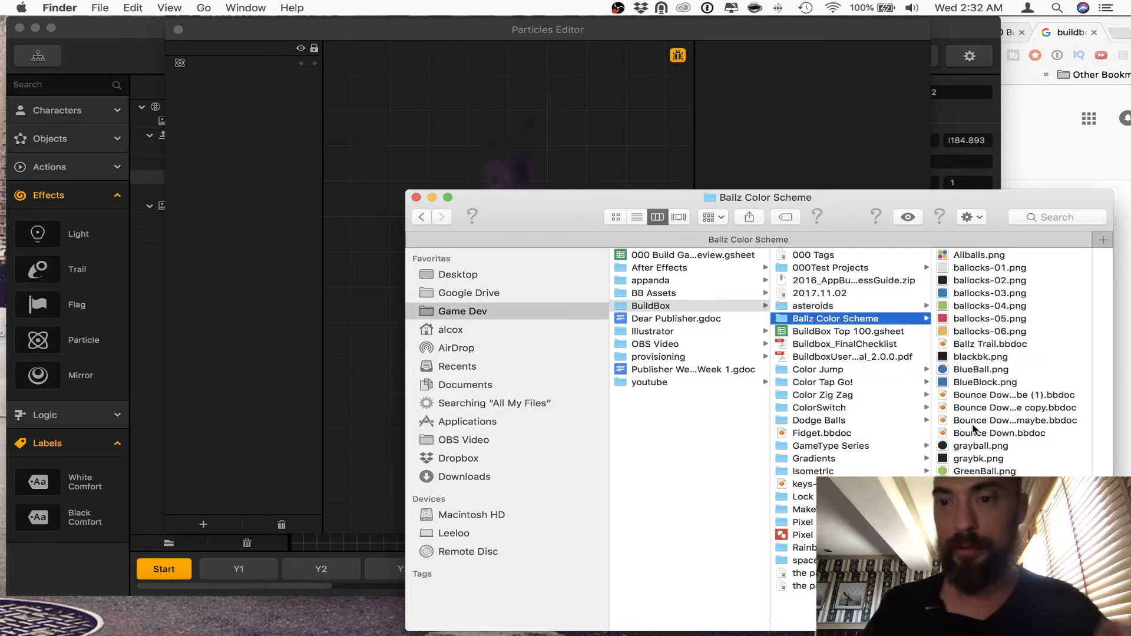
pyautogui.click(535, 75)
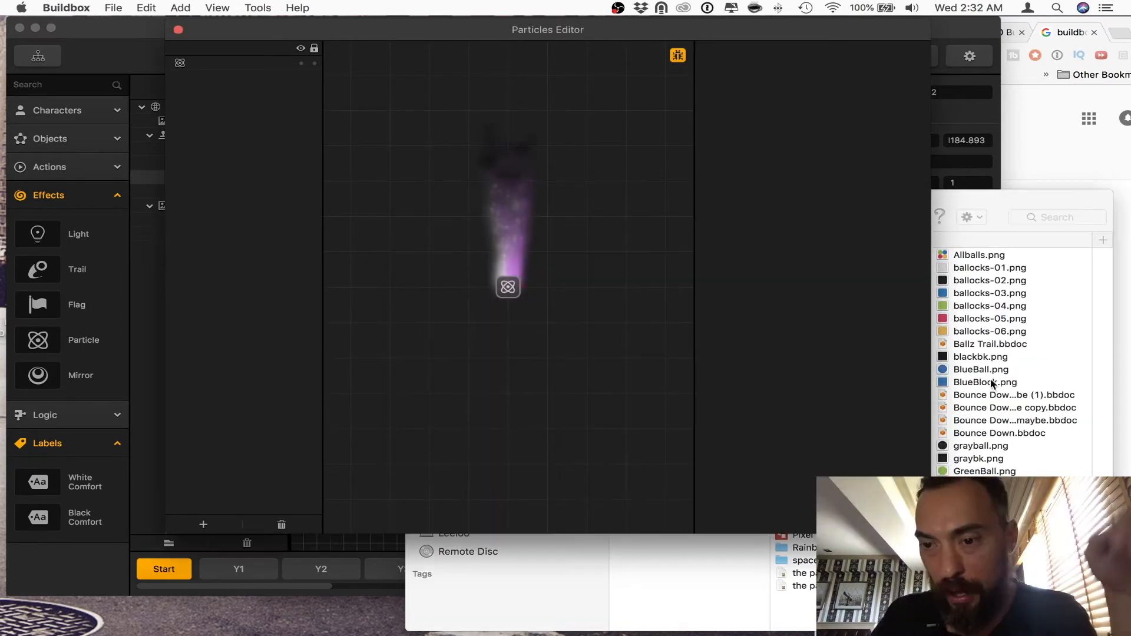
pyautogui.click(969, 255)
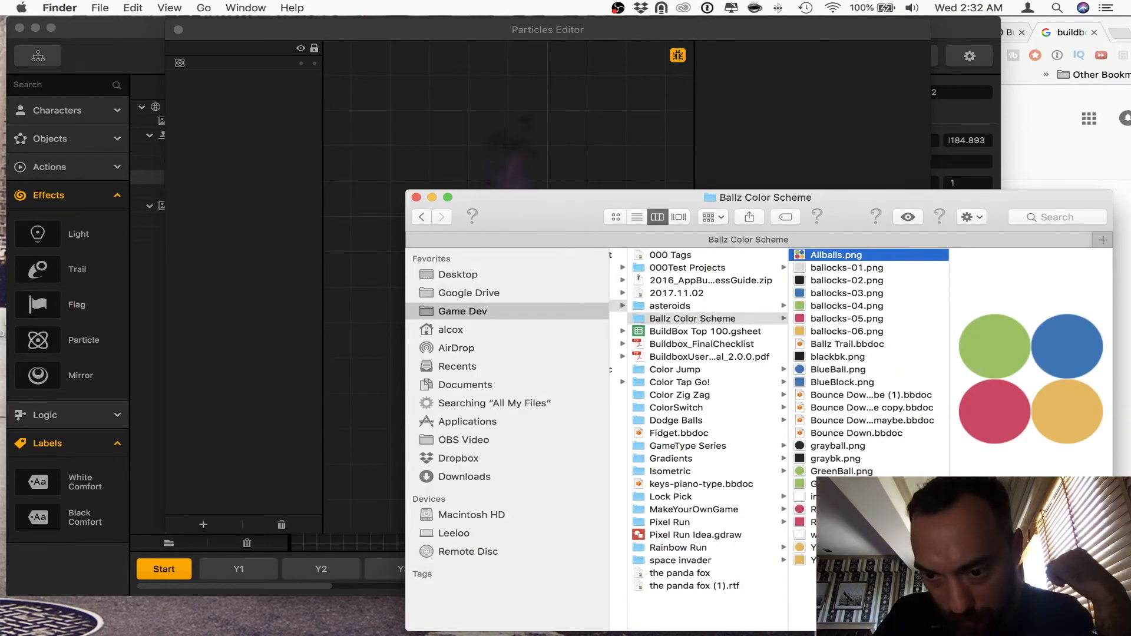
pyautogui.click(819, 145)
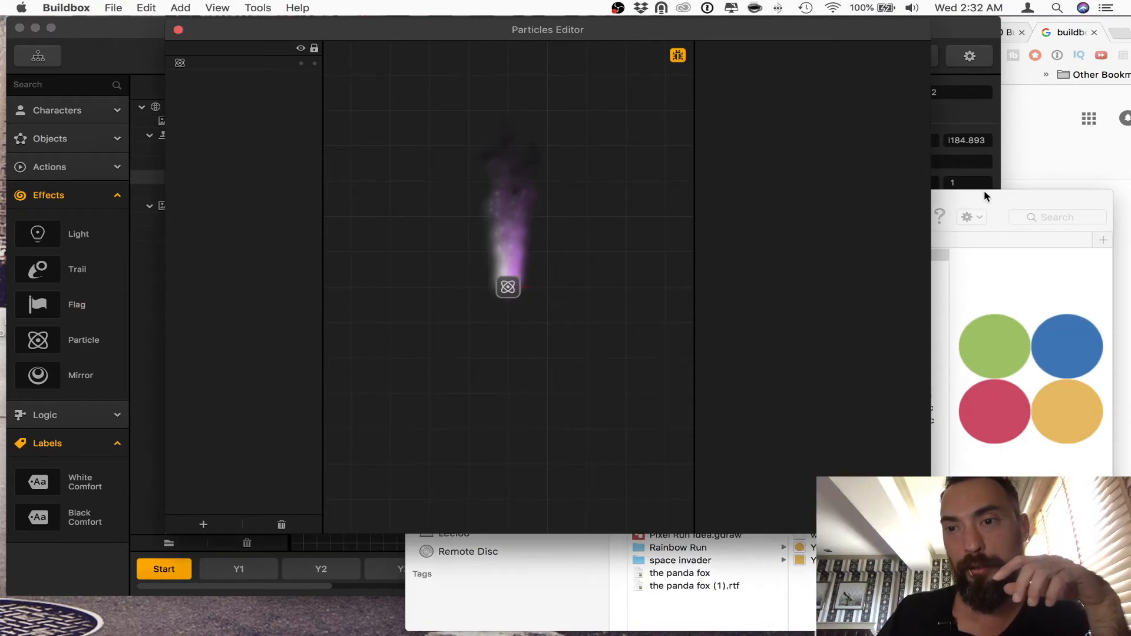
pyautogui.moveTo(985, 192); pyautogui.dragTo(1075, 407)
pyautogui.click(807, 319)
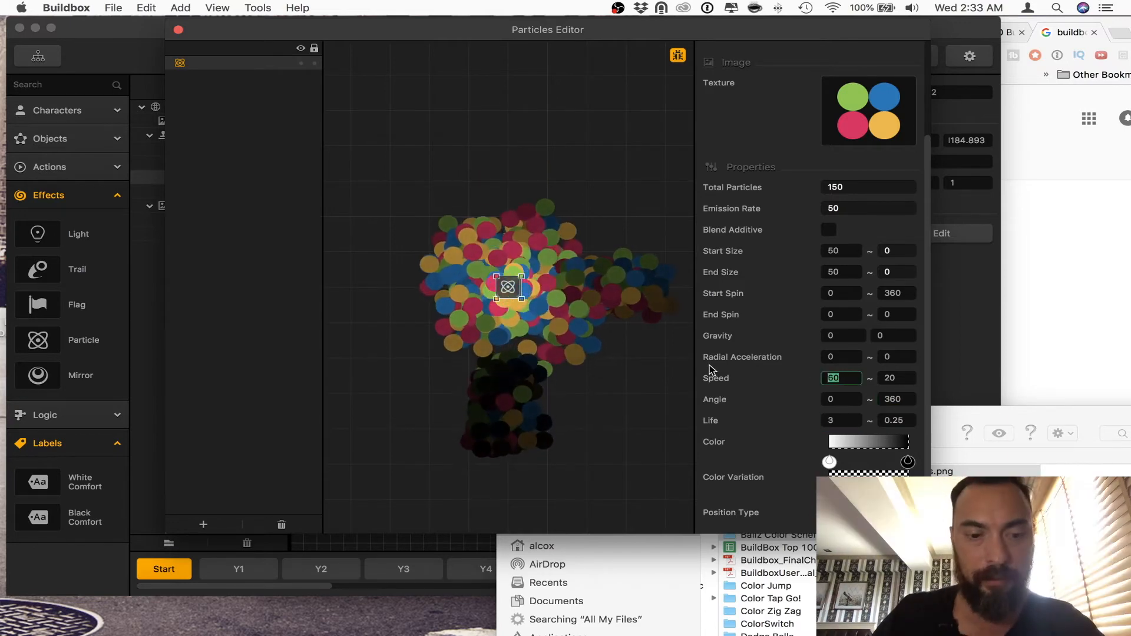
# Step: Set the emitter's speed to 200 and its end size to 5, then close the Particles Editor
pyautogui.write('200')
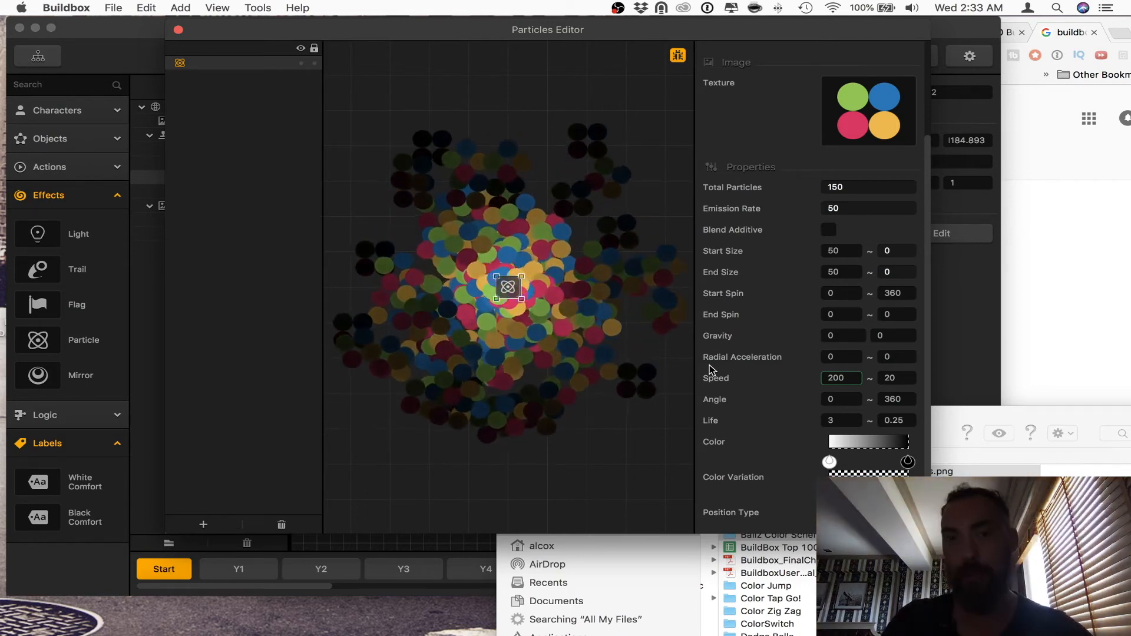
pyautogui.moveTo(845, 272); pyautogui.dragTo(789, 270)
pyautogui.write('0')
pyautogui.press('Tab')
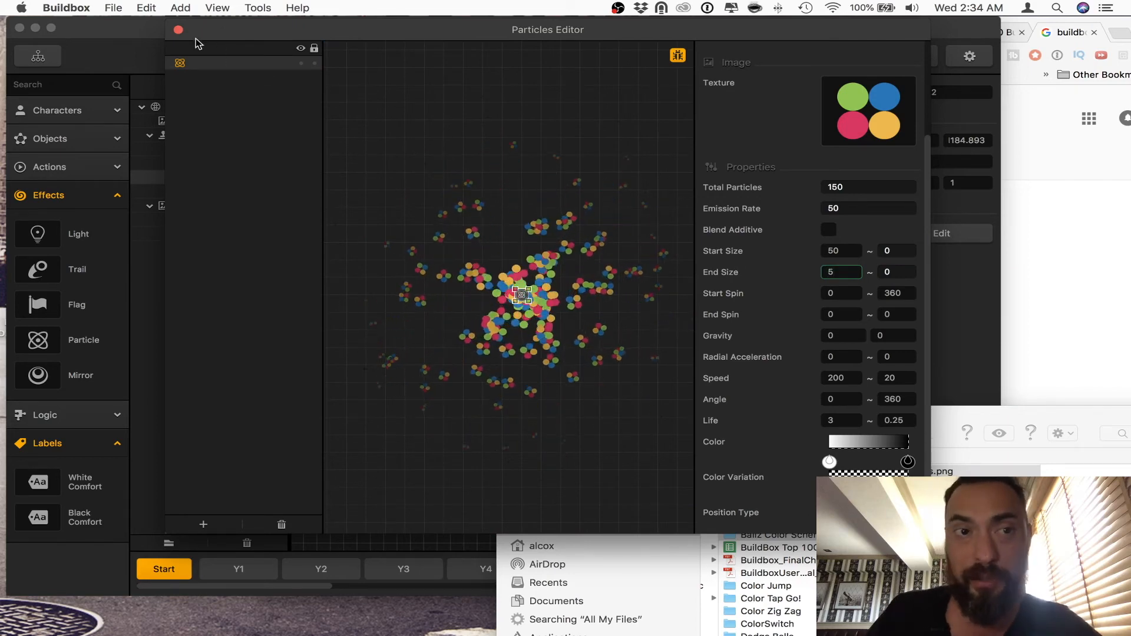
pyautogui.click(179, 30)
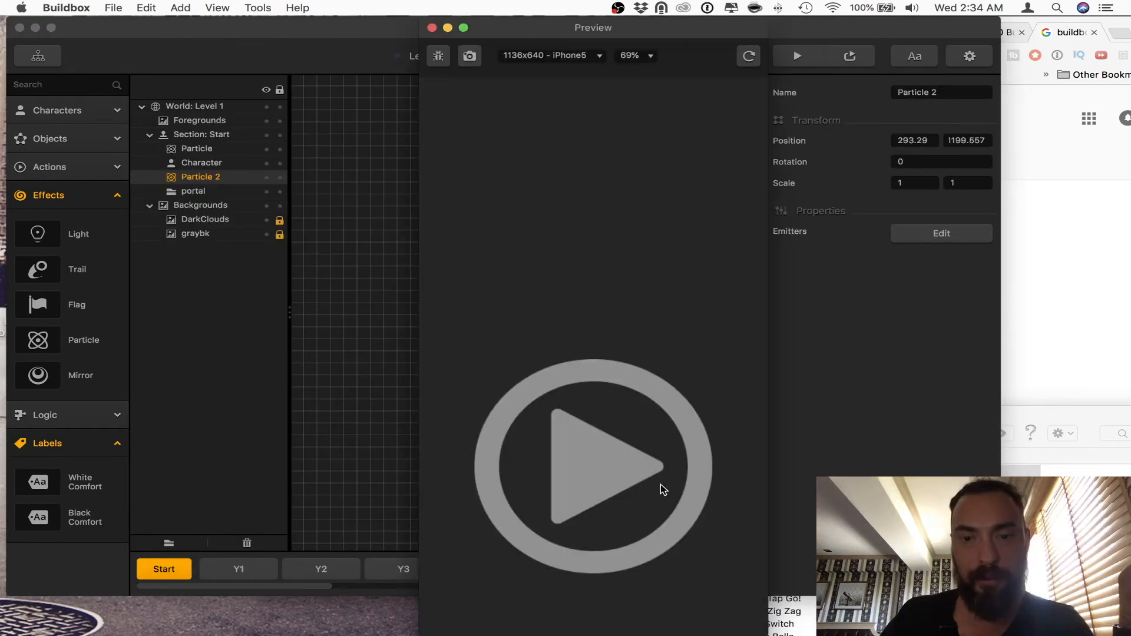
# Step: Move Particle 2 to about 293.3, 1199.6 above the Start section and play-test the level in the preview
pyautogui.click(661, 490)
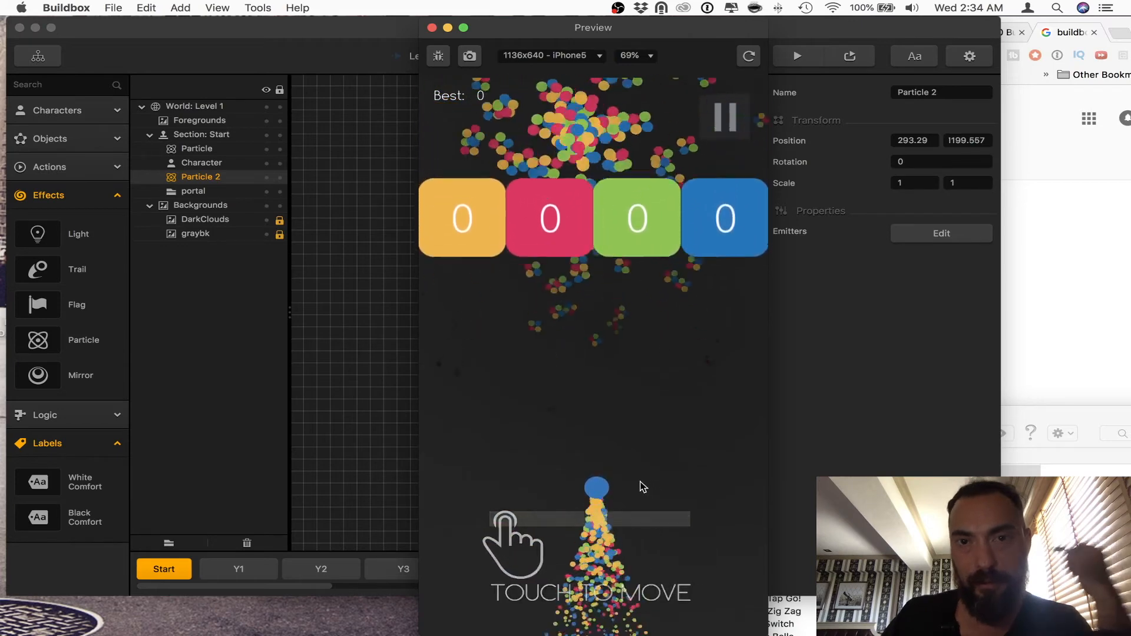
pyautogui.moveTo(596, 487)
pyautogui.mouseDown()
pyautogui.moveTo(711, 460)
pyautogui.moveTo(543, 461)
pyautogui.moveTo(540, 476)
pyautogui.moveTo(237, 477)
pyautogui.moveTo(383, 485)
pyautogui.moveTo(322, 497)
pyautogui.mouseUp()
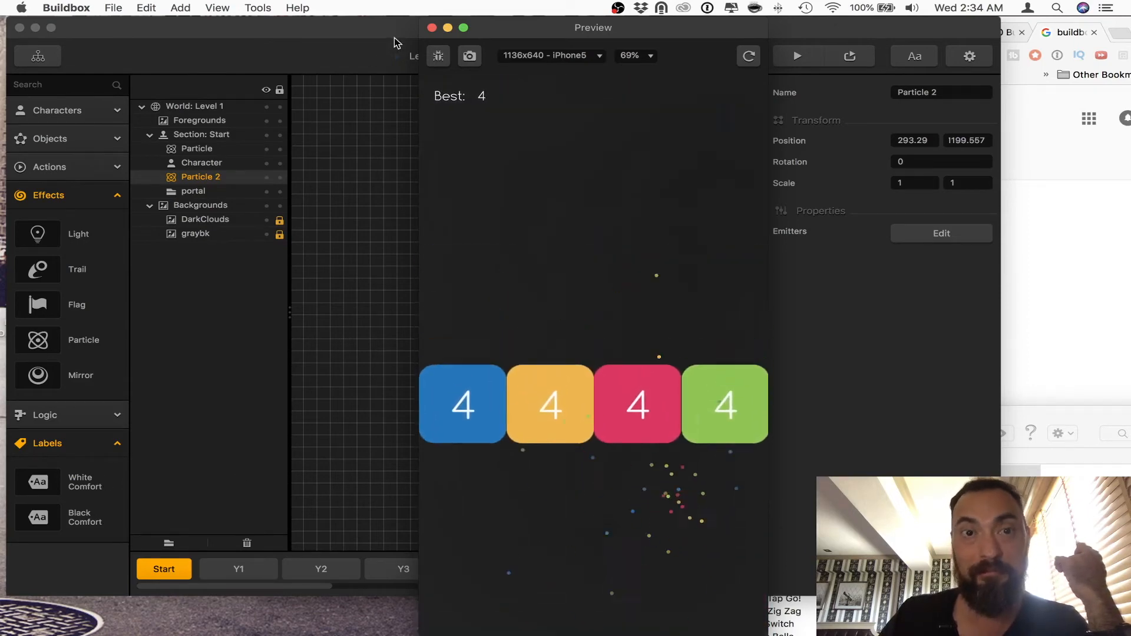
pyautogui.click(433, 28)
pyautogui.click(580, 193)
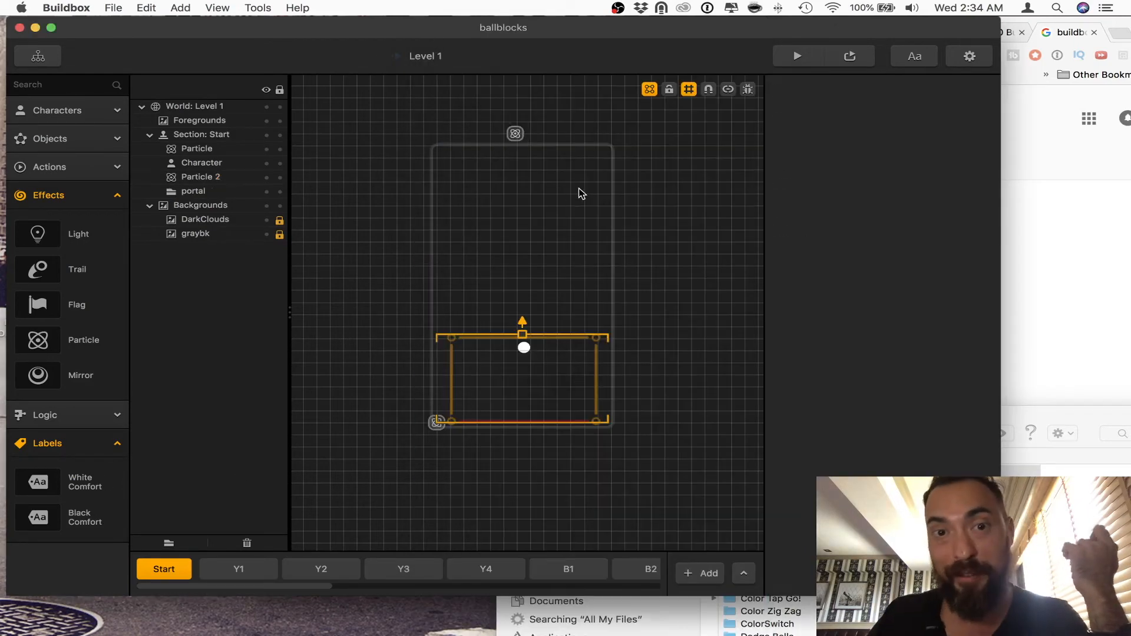
# Step: Reopen Particle 2's emitters for editing and set the vertical gravity to 90
pyautogui.click(516, 134)
pyautogui.click(956, 238)
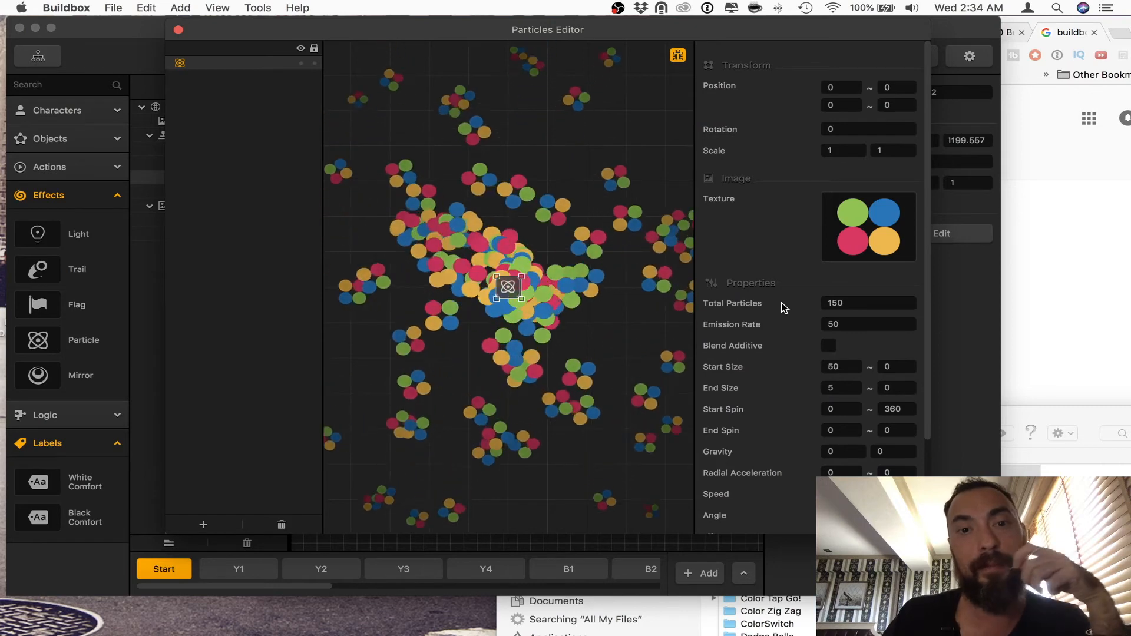
pyautogui.scroll(-2, 786, 321)
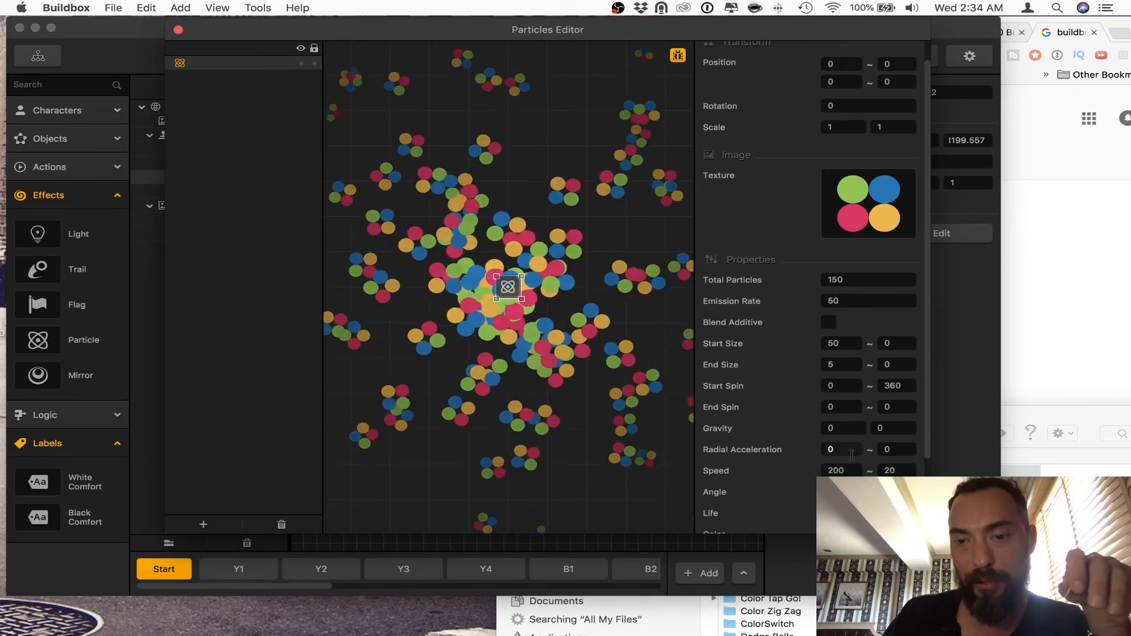
pyautogui.scroll(-1, 846, 413)
pyautogui.scroll(-2, 845, 412)
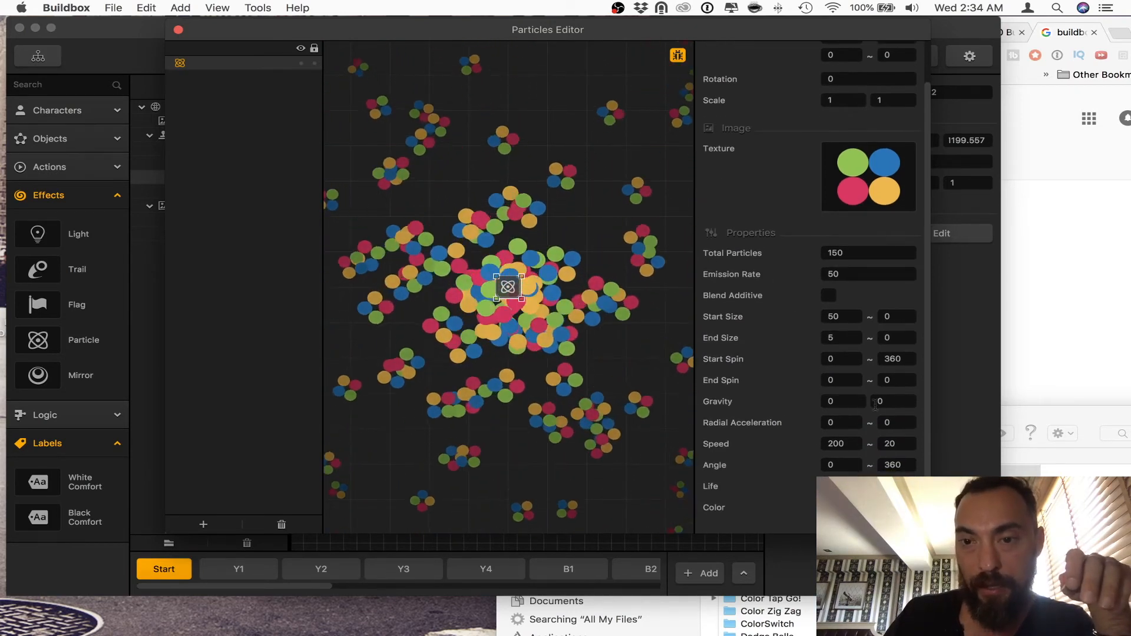
pyautogui.moveTo(887, 401); pyautogui.dragTo(713, 397)
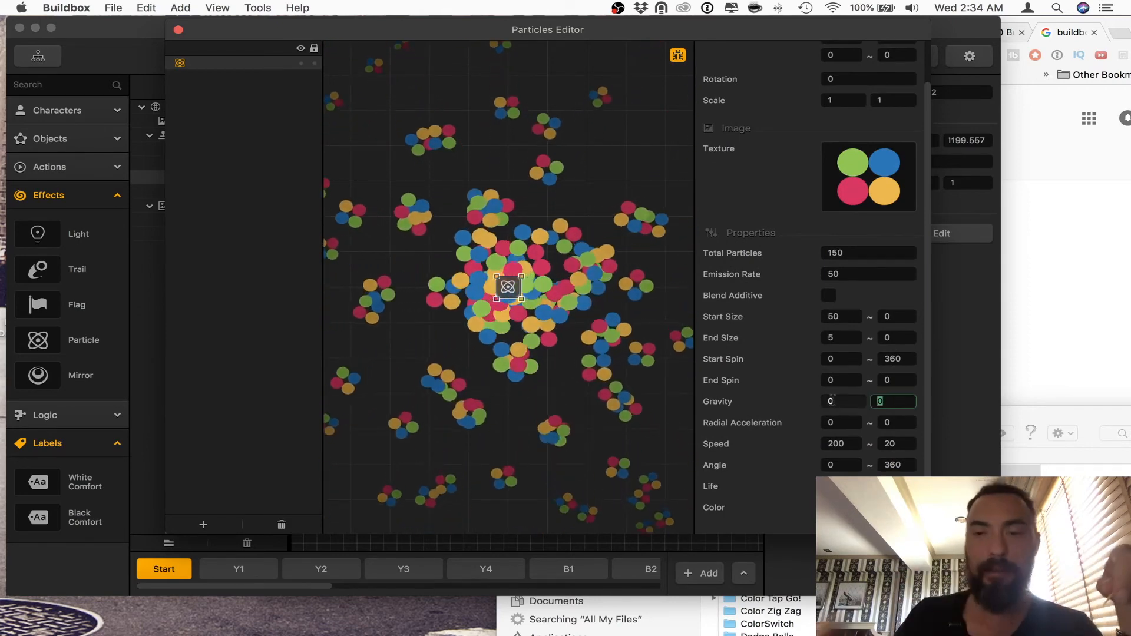
pyautogui.write('90')
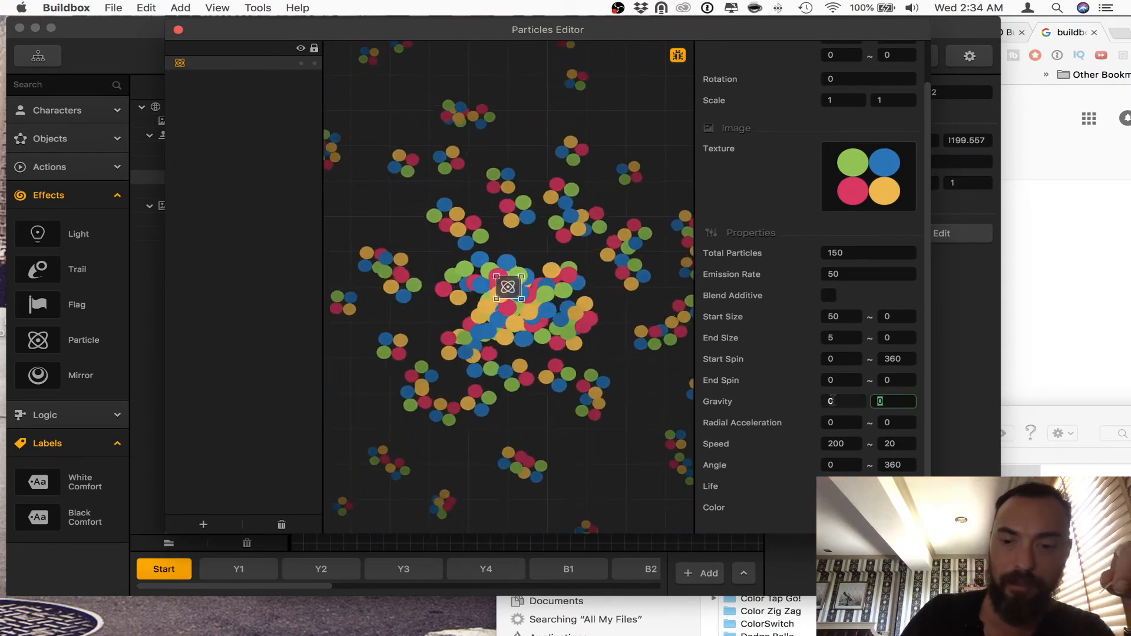
pyautogui.press('Tab')
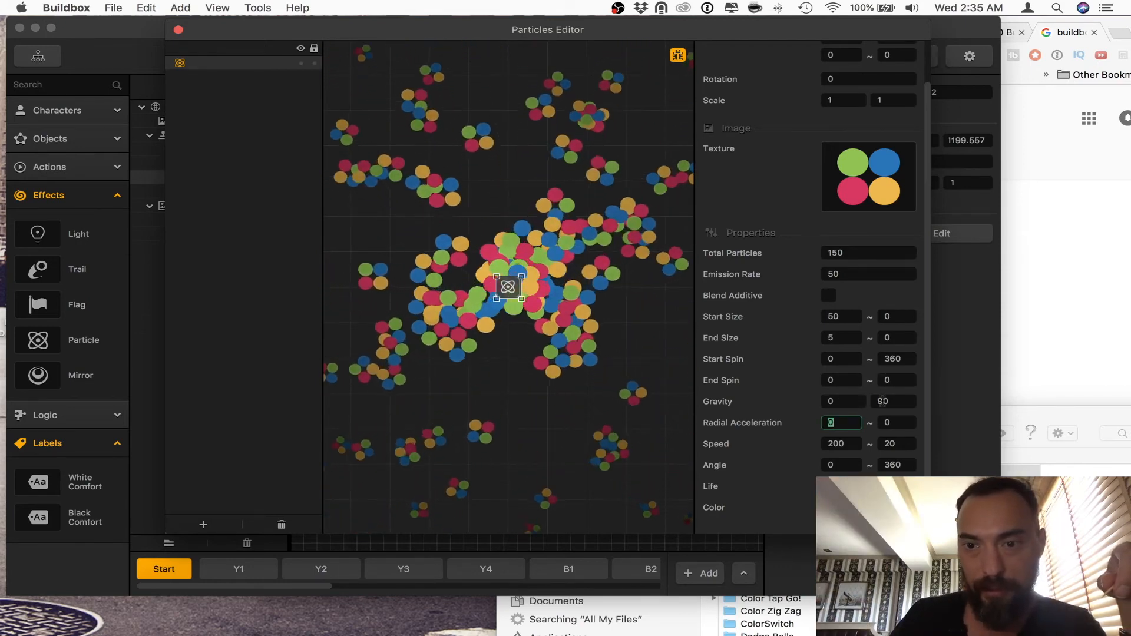
# Step: Set the second value of the emitter's angle to 0
pyautogui.scroll(-3, 865, 406)
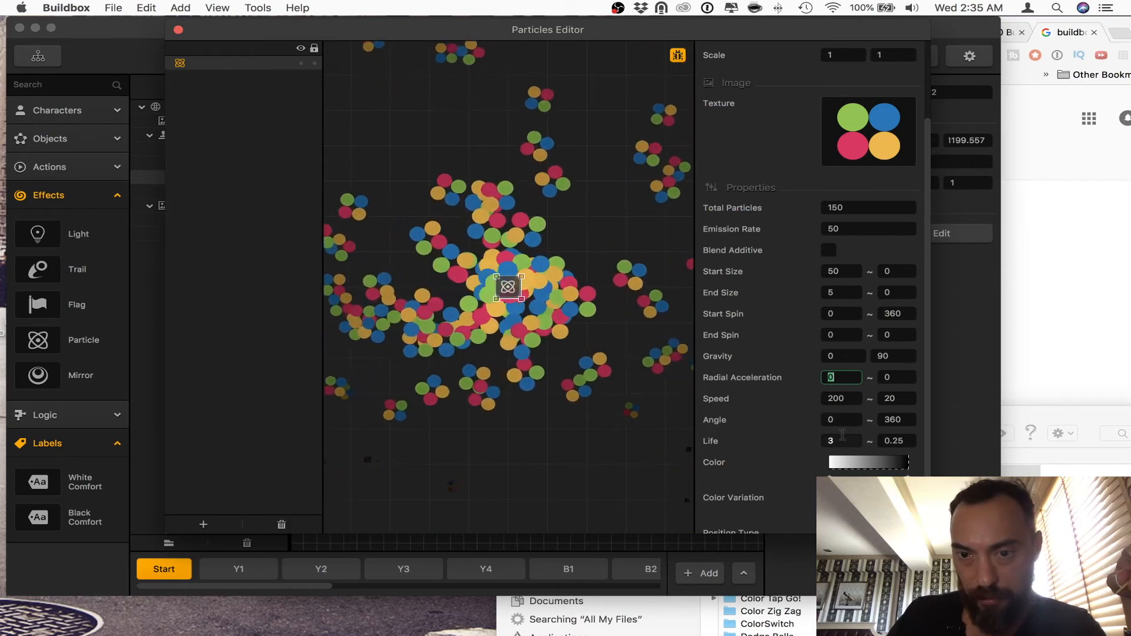
pyautogui.click(894, 420)
pyautogui.write('0')
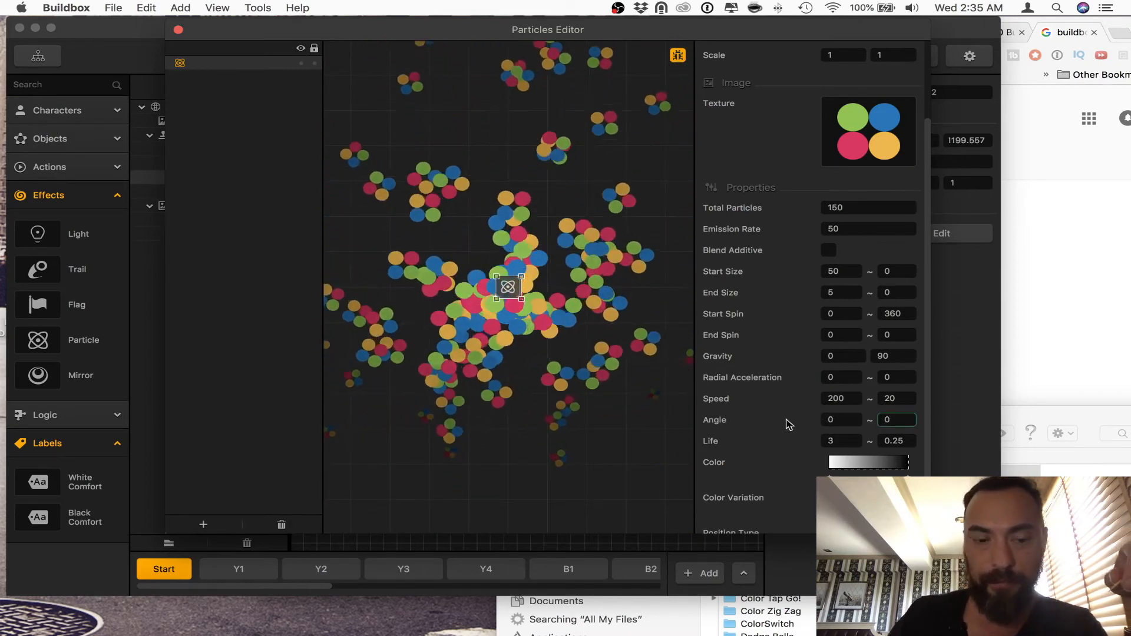
pyautogui.press('Tab')
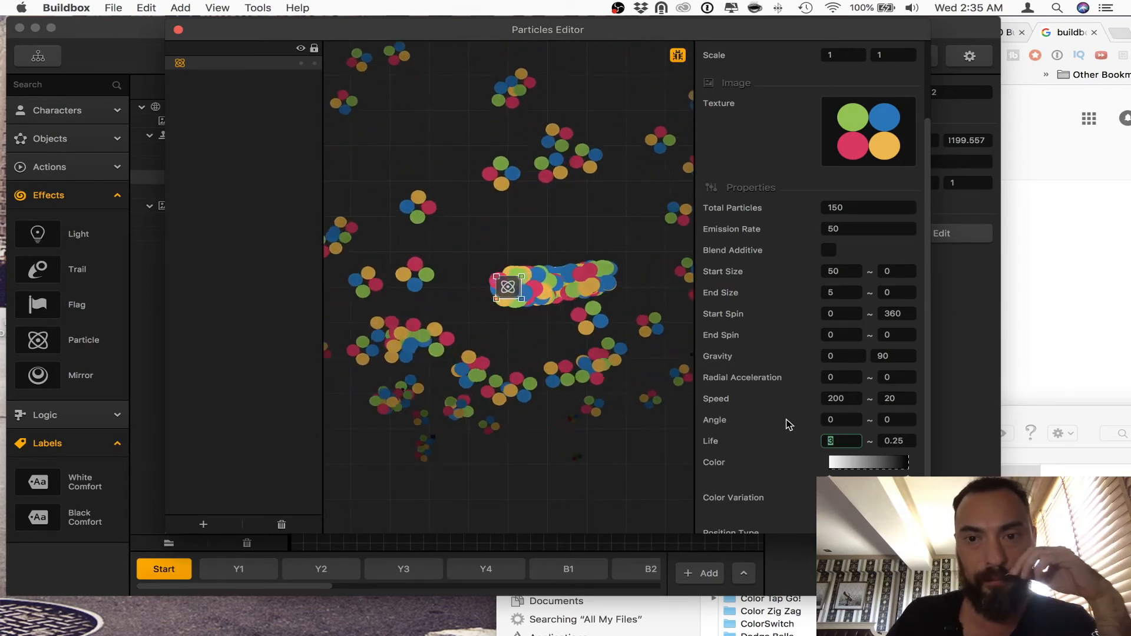
# Step: Set the first value of the emitter's radial acceleration to 360 and of its speed to 50
pyautogui.click(877, 356)
pyautogui.write('-')
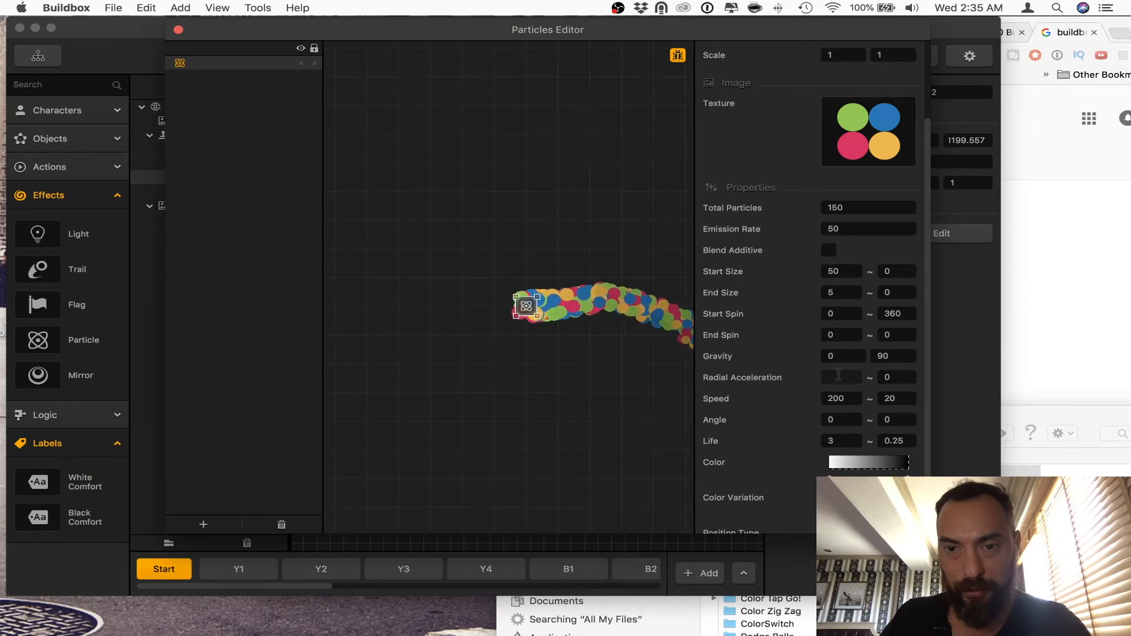
pyautogui.scroll(3, 700, 388)
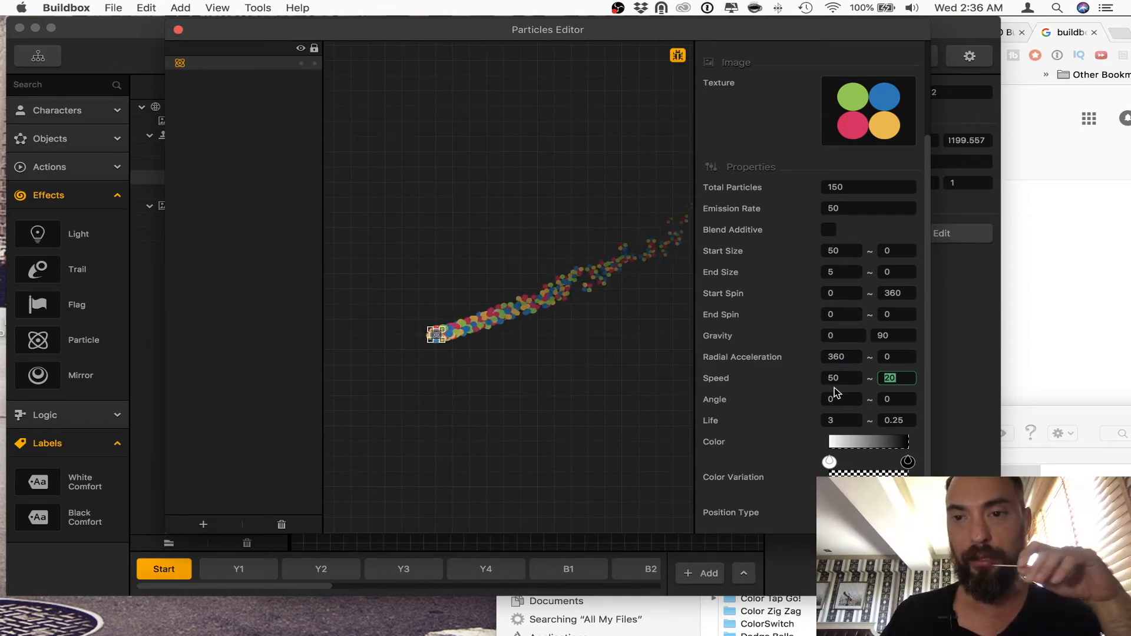
pyautogui.scroll(5, 572, 294)
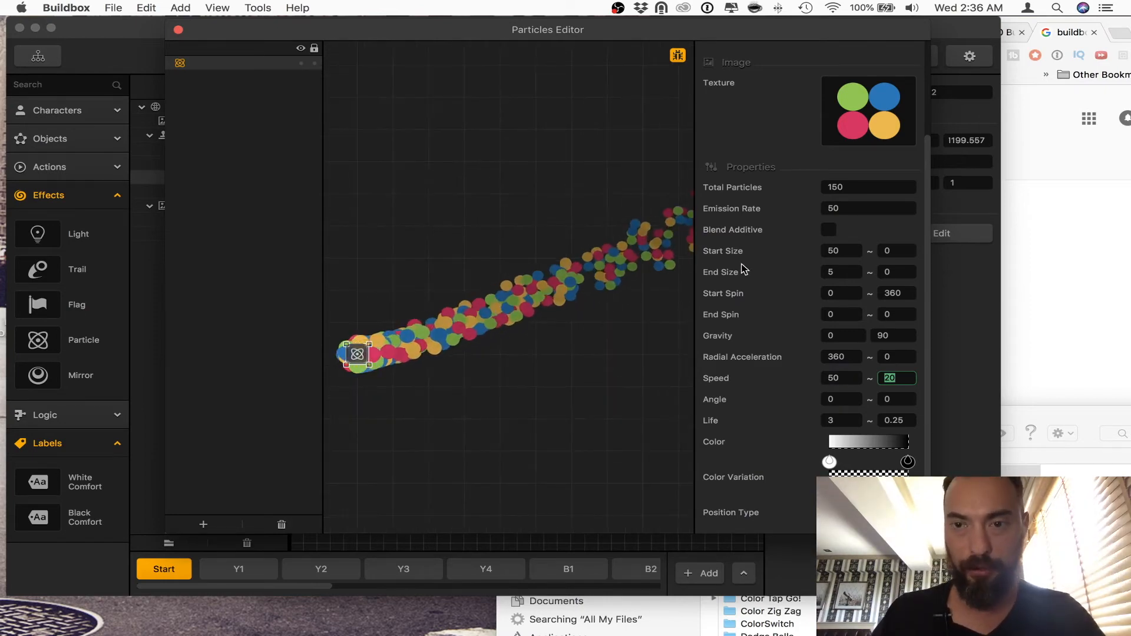
# Step: Set the emitter's start size to 1 and its end size to 75, and close the Particles Editor
pyautogui.click(833, 251)
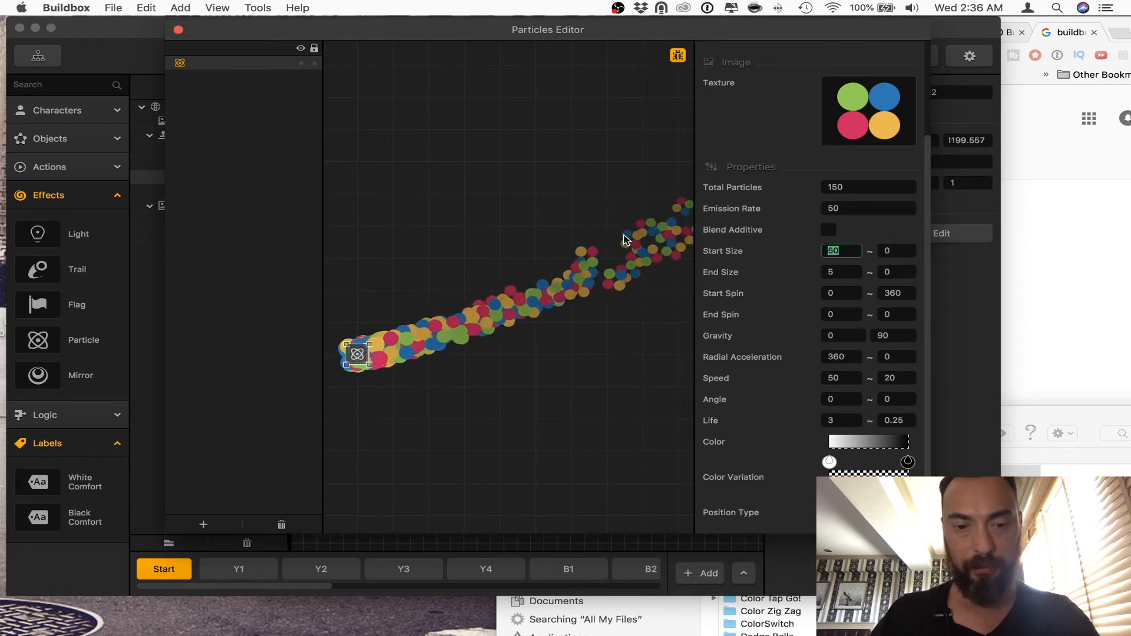
pyautogui.write('5')
pyautogui.press('Tab')
pyautogui.press('Tab')
pyautogui.write('50')
pyautogui.press('Tab')
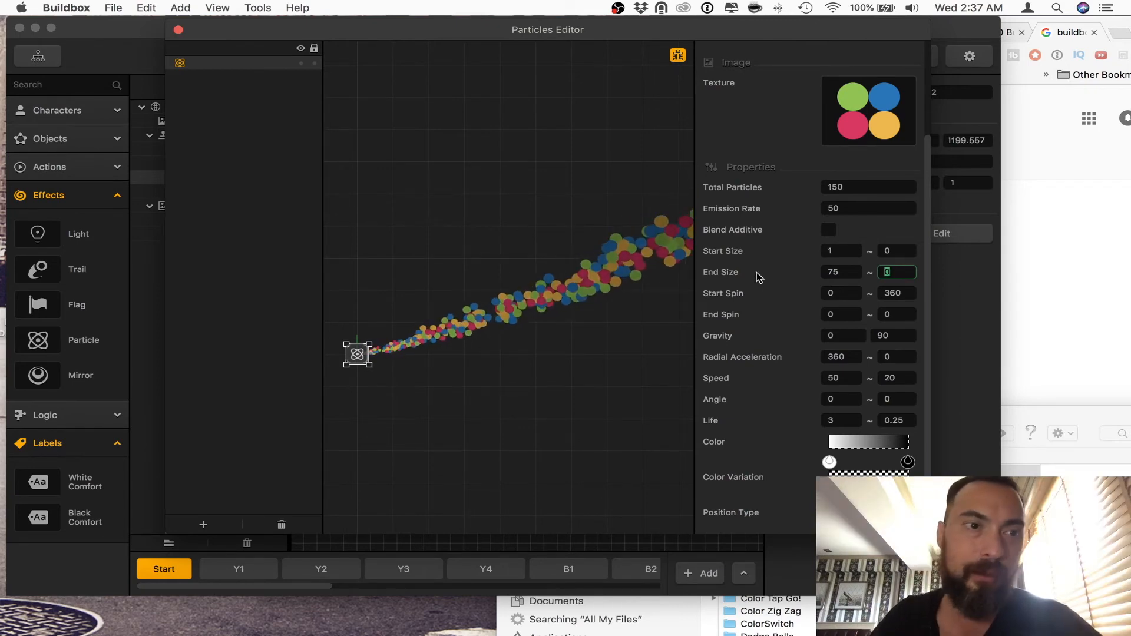
pyautogui.click(178, 30)
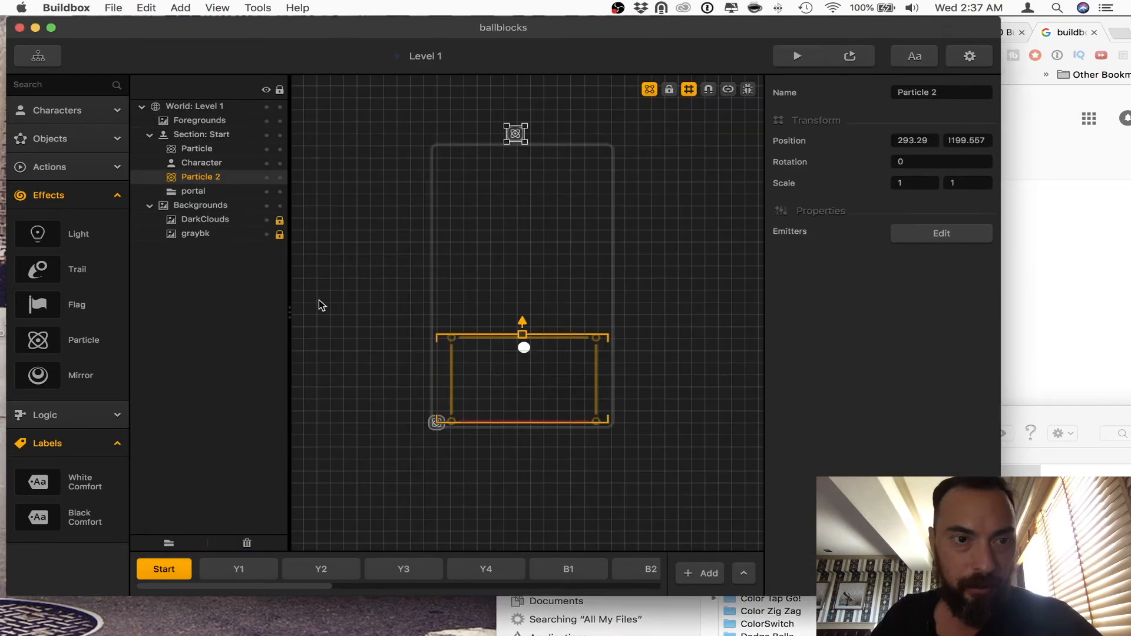
# Step: Check RedCharacter's default animation and play-test the level in the preview
pyautogui.click(88, 115)
pyautogui.click(82, 149)
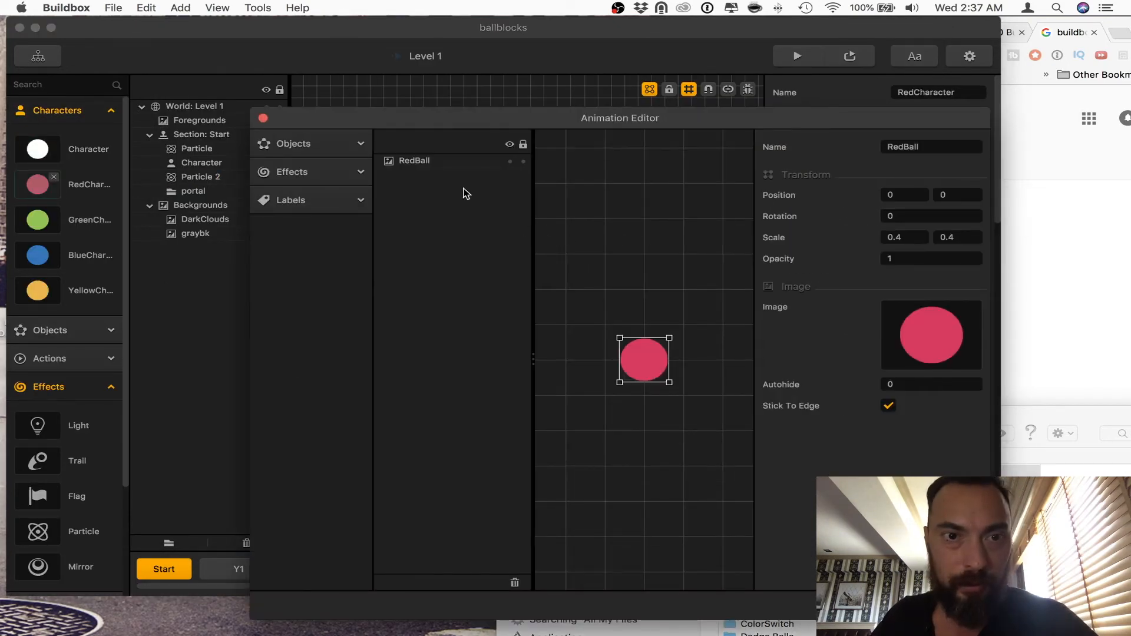
pyautogui.click(263, 118)
pyautogui.click(797, 56)
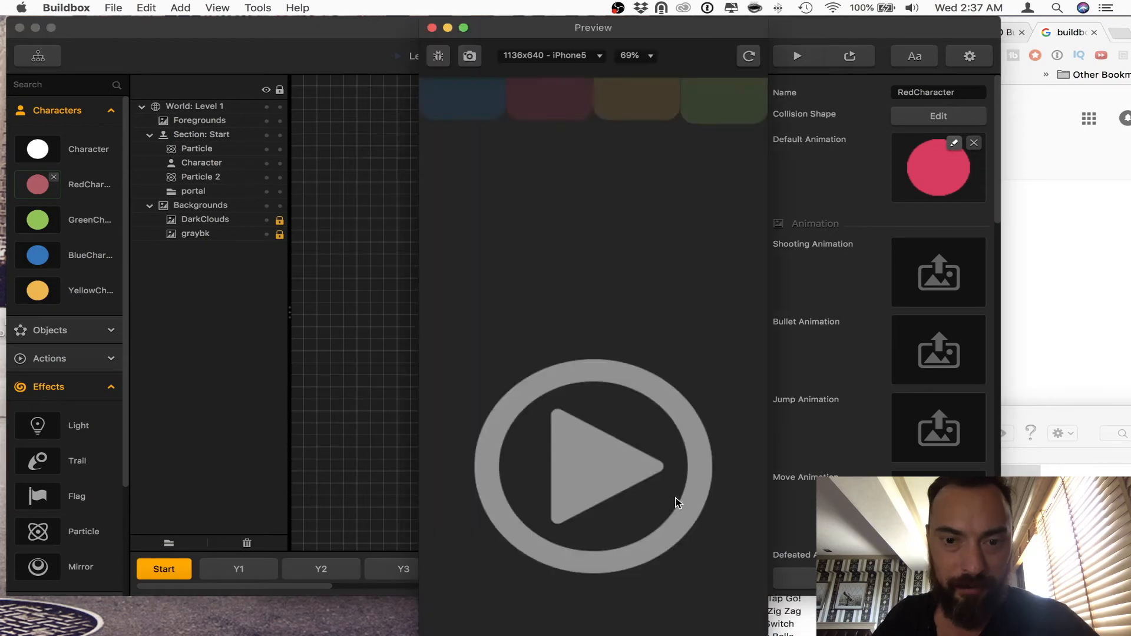
pyautogui.click(431, 28)
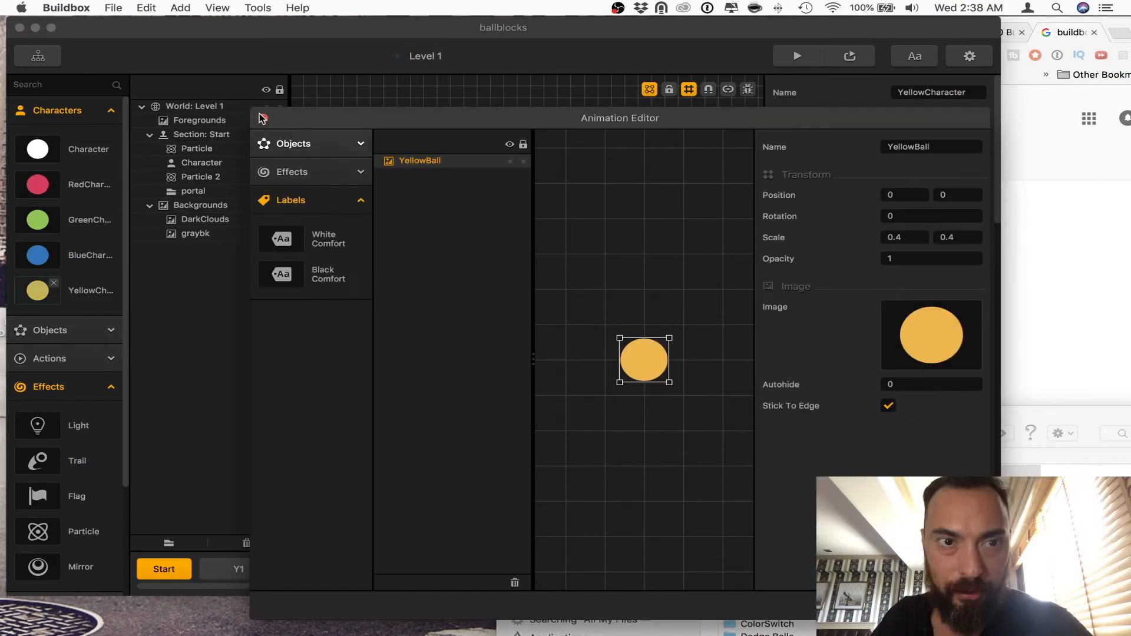
# Step: Move the first Particle of the Start section to about 208.2, 659.9
pyautogui.click(257, 113)
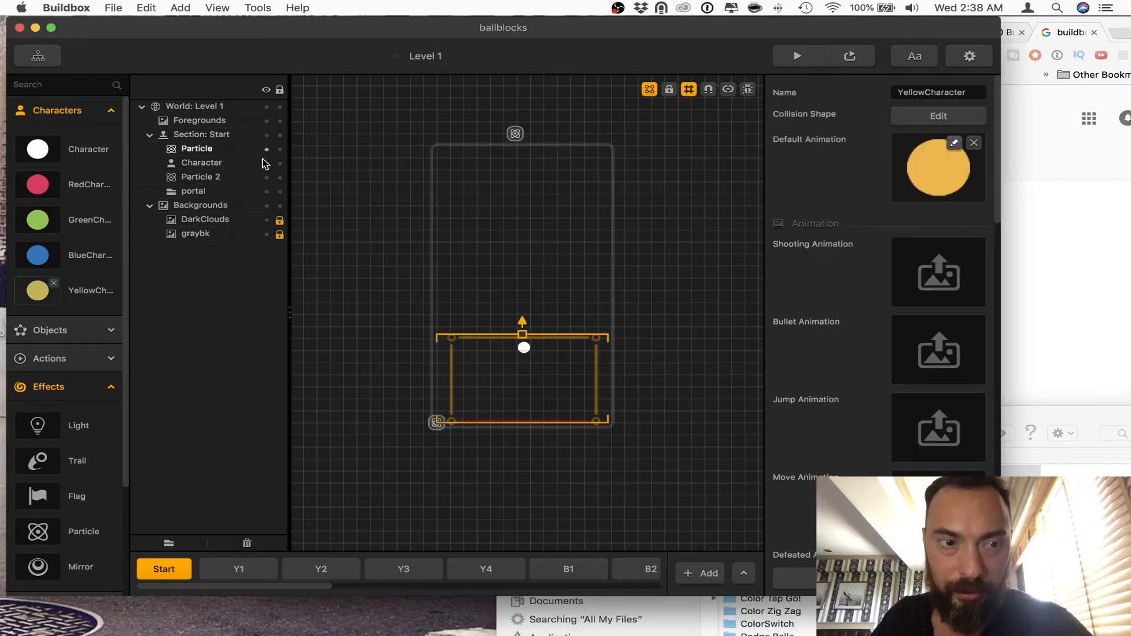
pyautogui.click(497, 285)
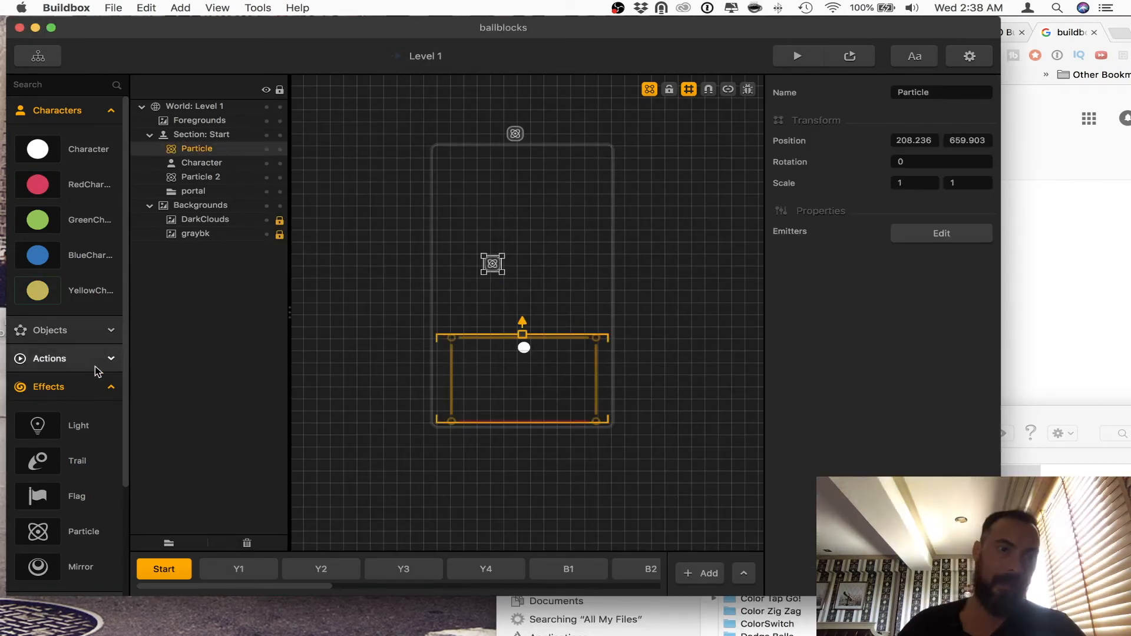
# Step: Examine the default animation of the blue ball object BImg
pyautogui.click(96, 363)
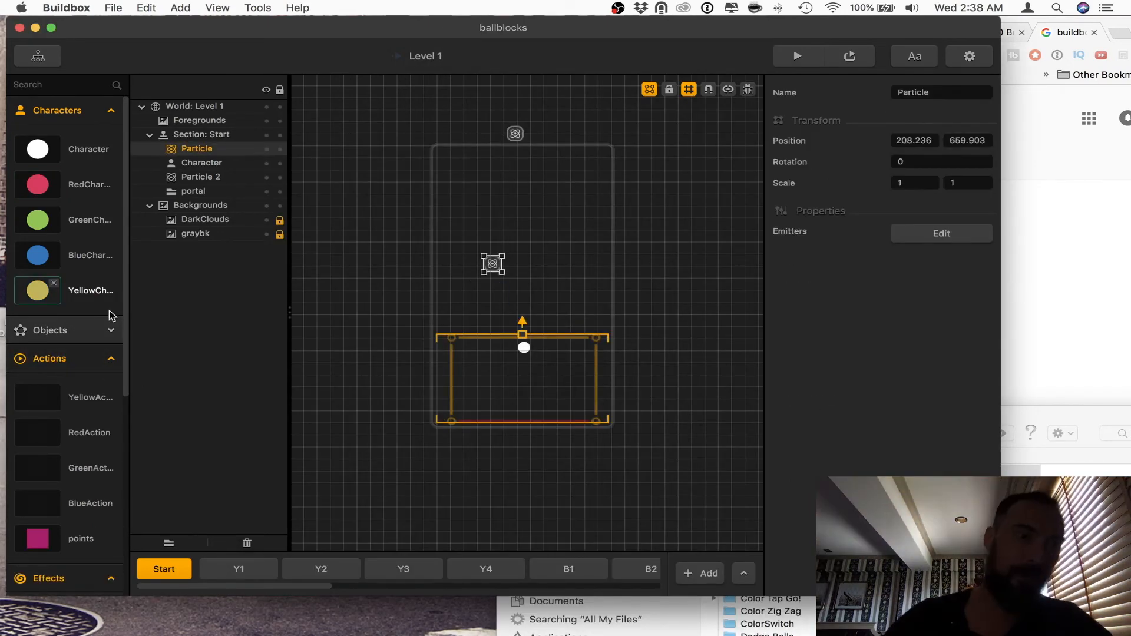
pyautogui.click(85, 333)
pyautogui.scroll(-15, 82, 352)
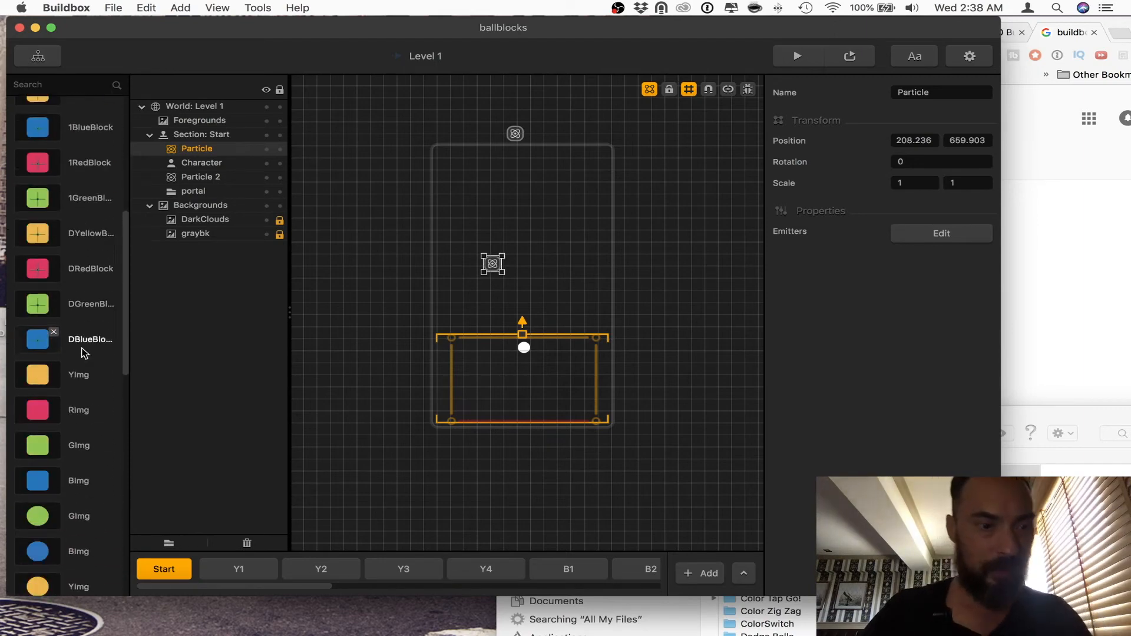
pyautogui.click(71, 329)
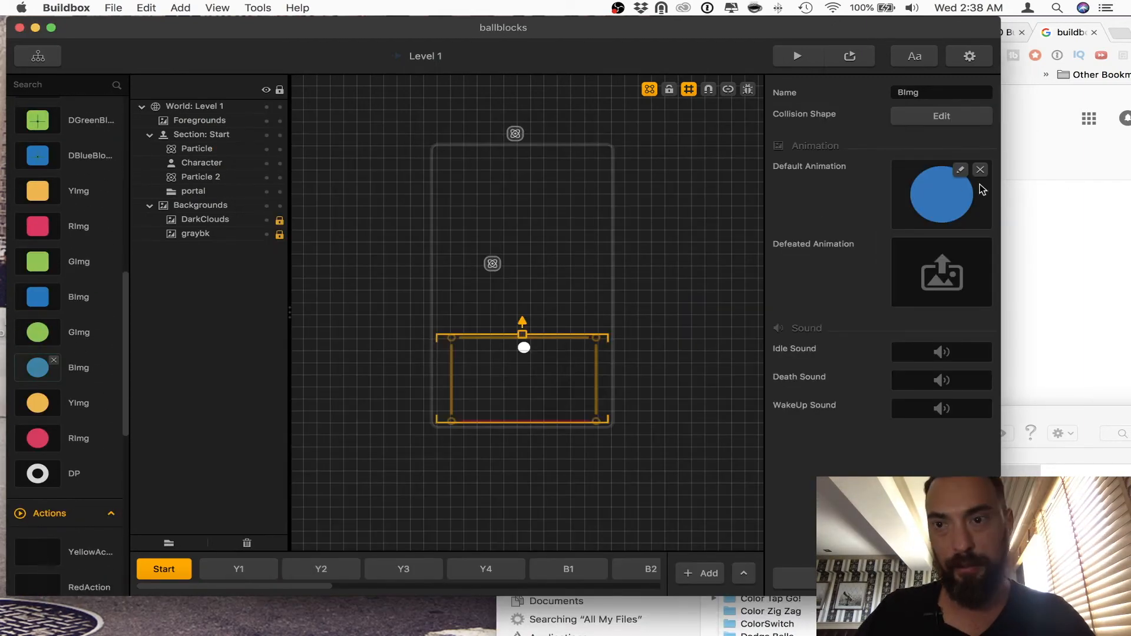
pyautogui.click(960, 171)
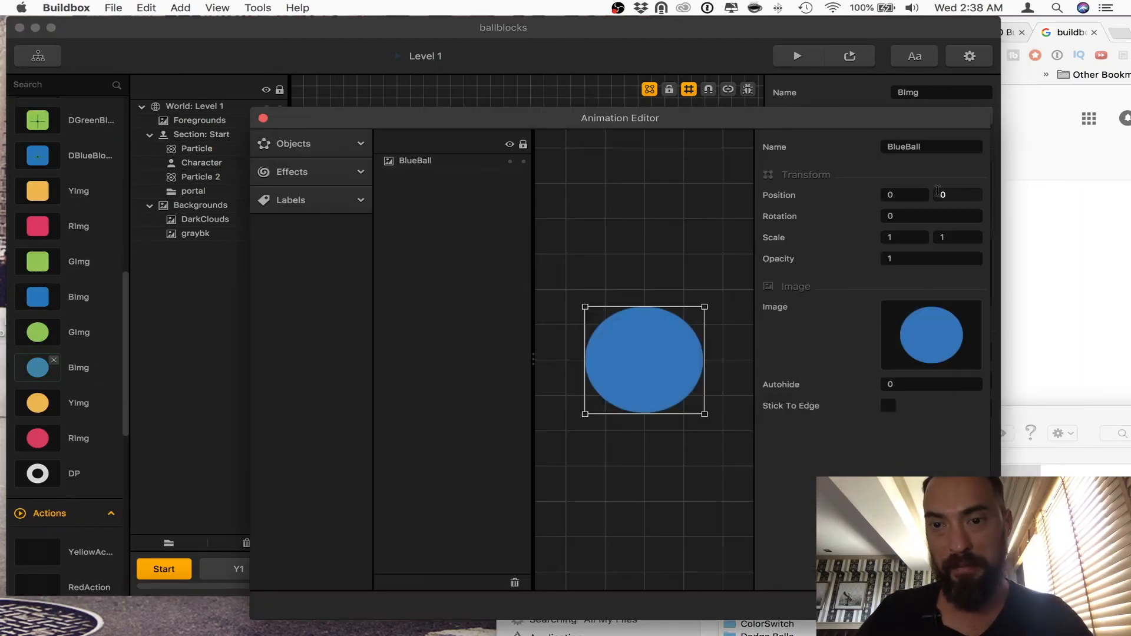
pyautogui.click(263, 118)
# Step: Look through the Logic assets and the level sections Y1, Y2 and Y3
pyautogui.scroll(-10, 83, 422)
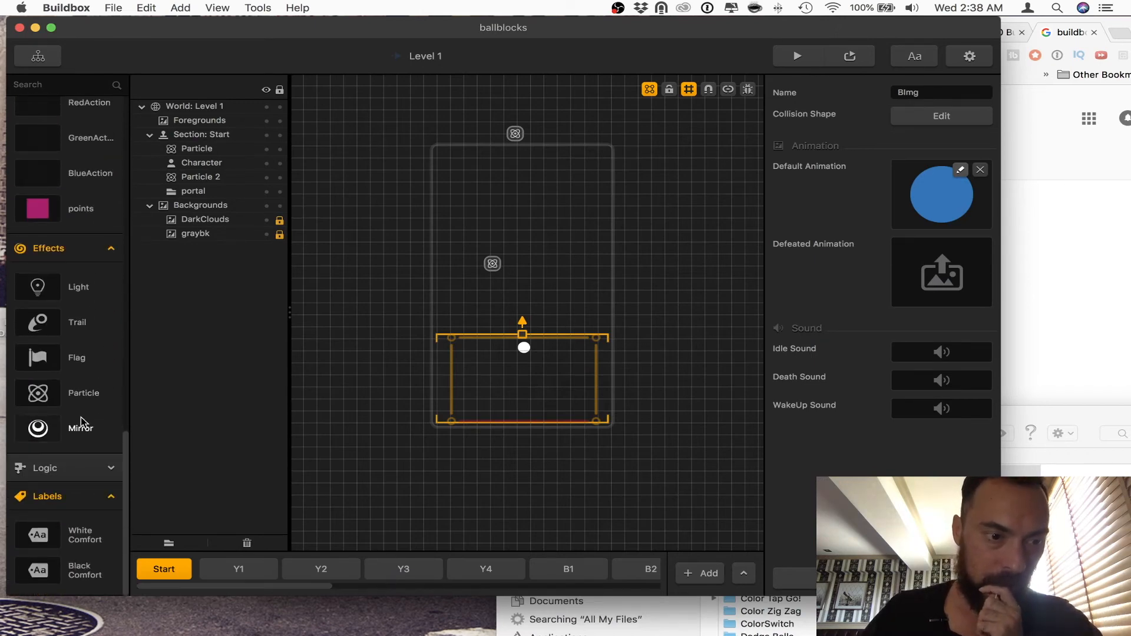
pyautogui.click(45, 467)
pyautogui.moveTo(548, 386); pyautogui.dragTo(479, 331)
pyautogui.click(244, 571)
pyautogui.click(303, 573)
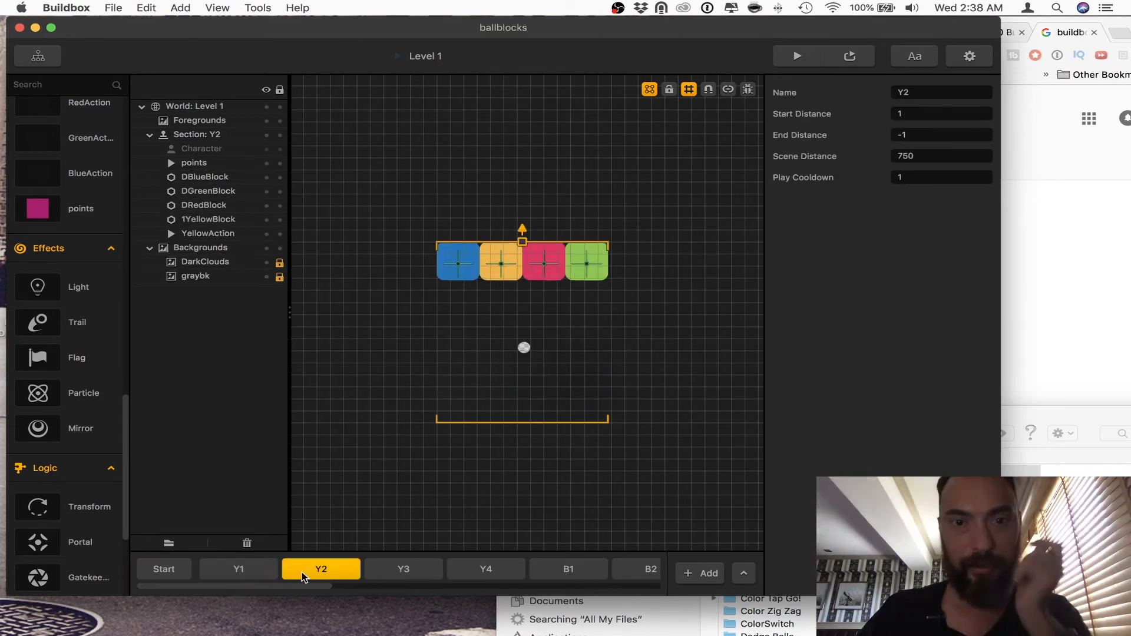
pyautogui.click(377, 572)
# Step: Run Level 1 in the preview, play a round, and close the preview
pyautogui.click(811, 60)
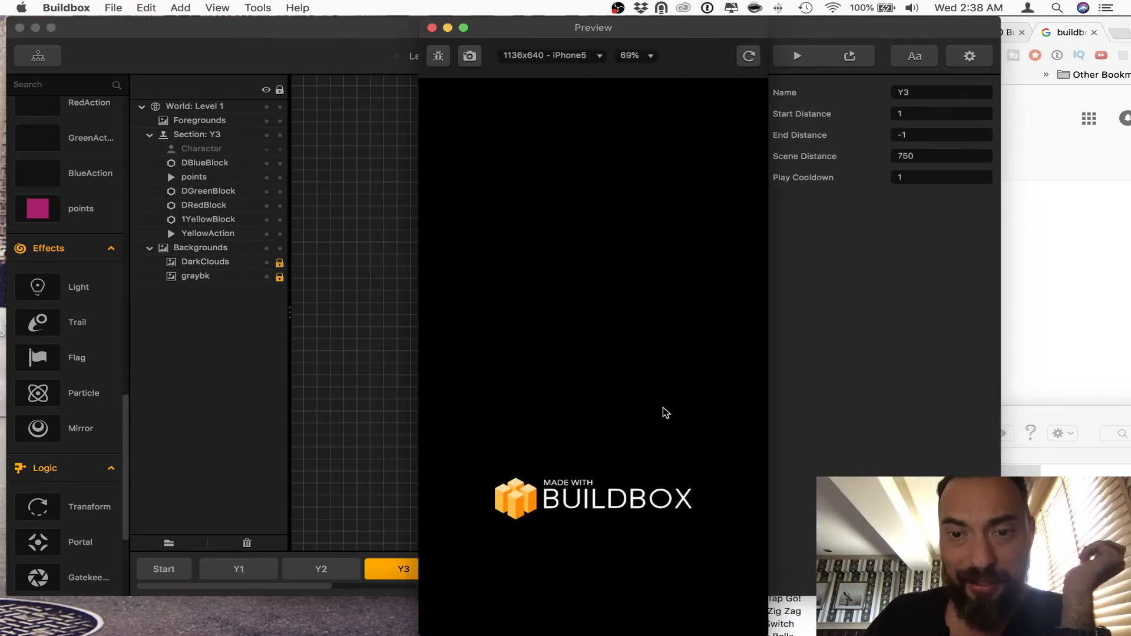
pyautogui.click(645, 463)
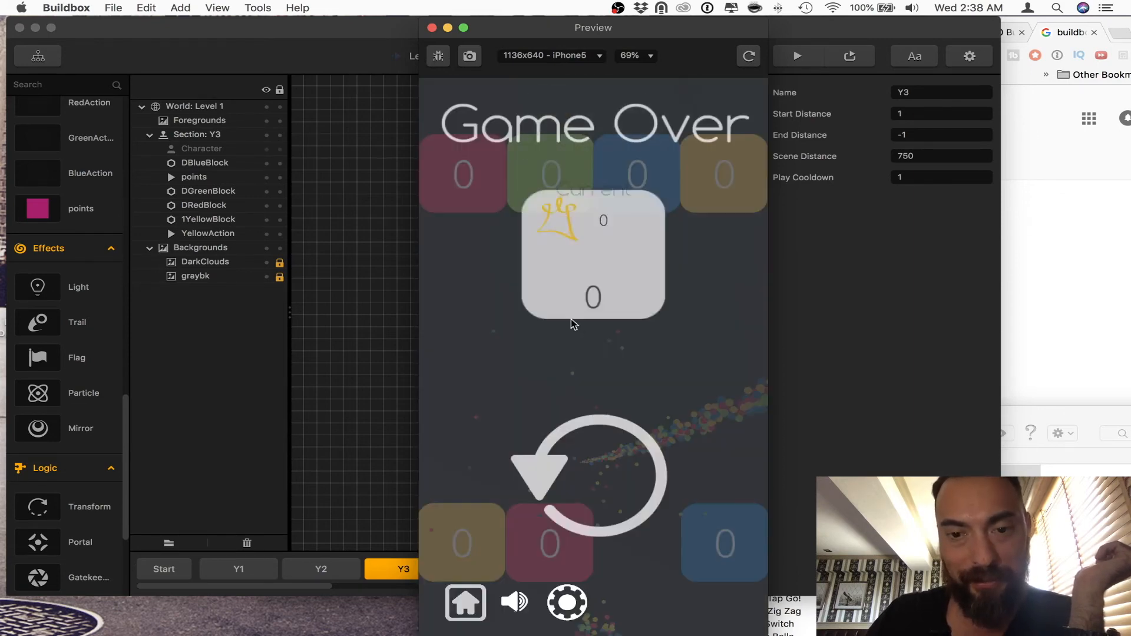
pyautogui.click(432, 28)
# Step: Try a Start section scene distance of about 891, preview the level, and undo the change
pyautogui.click(171, 568)
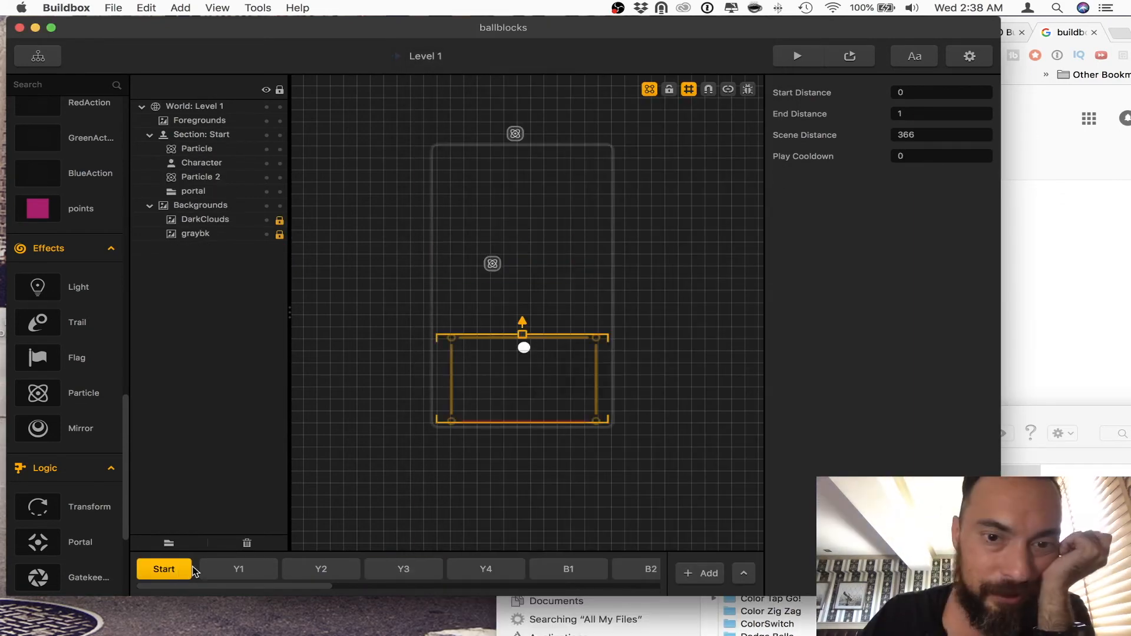
pyautogui.moveTo(522, 335); pyautogui.dragTo(522, 208)
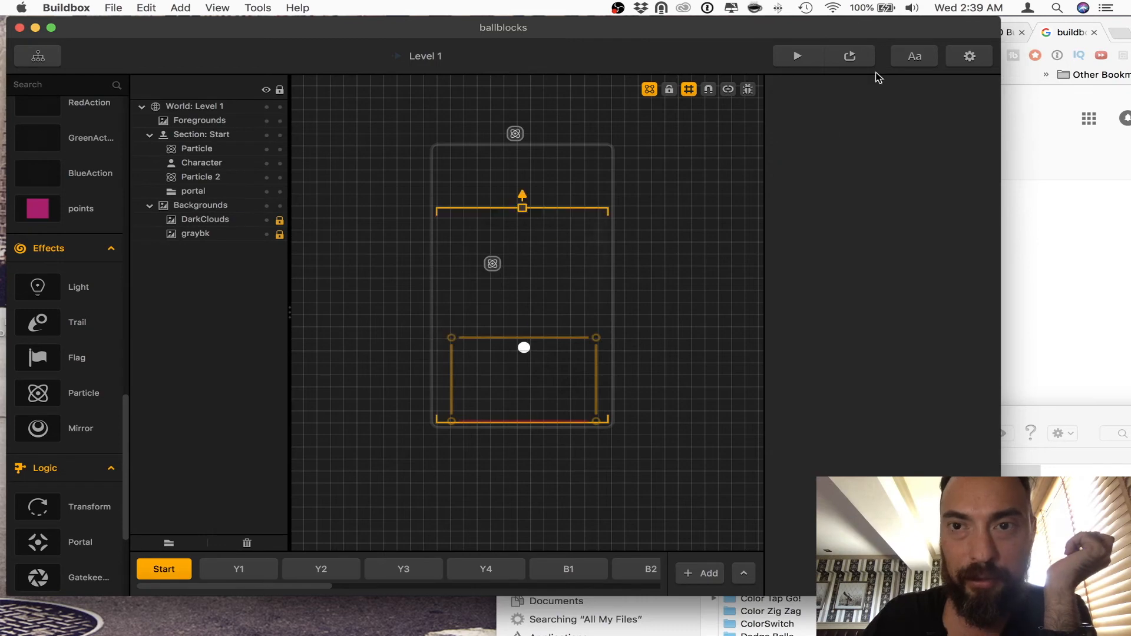
pyautogui.click(798, 57)
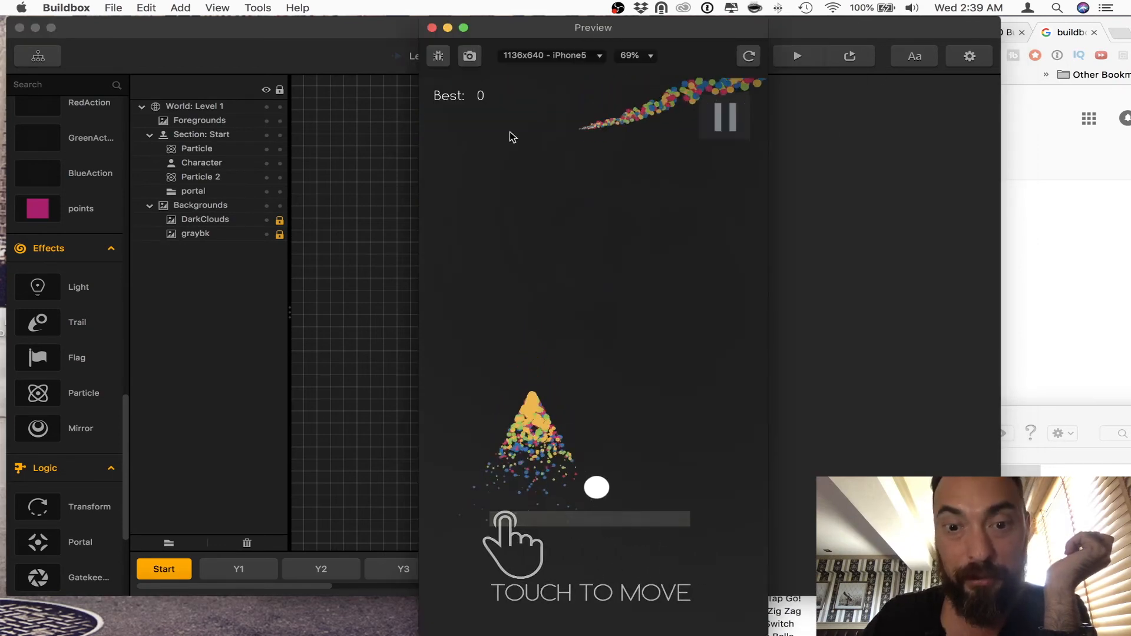
pyautogui.click(432, 28)
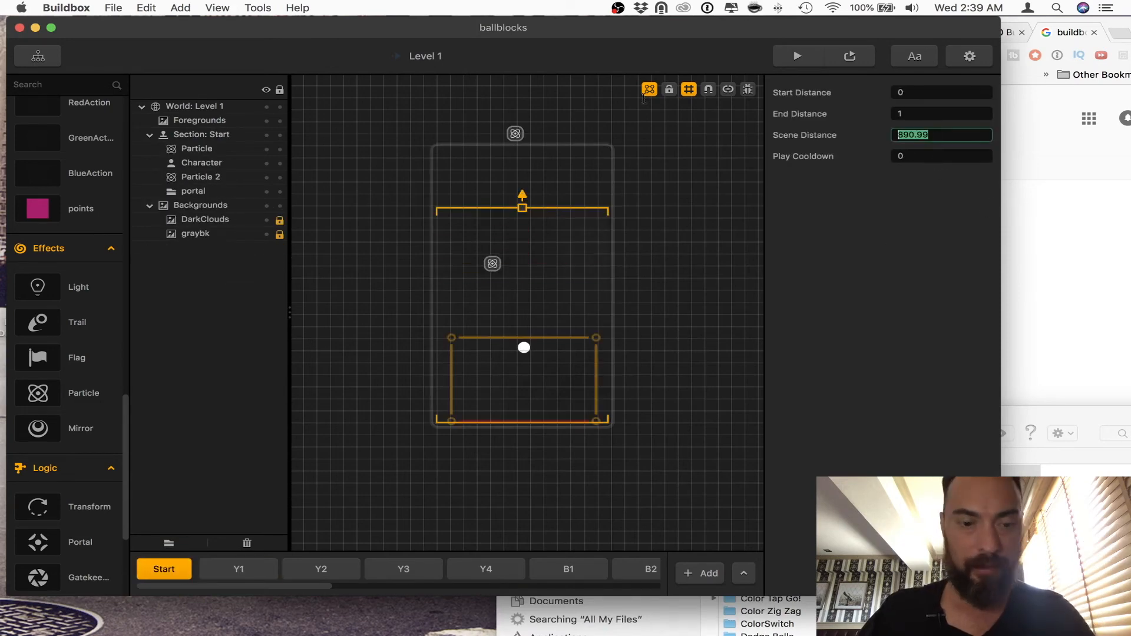
pyautogui.press('super+z')
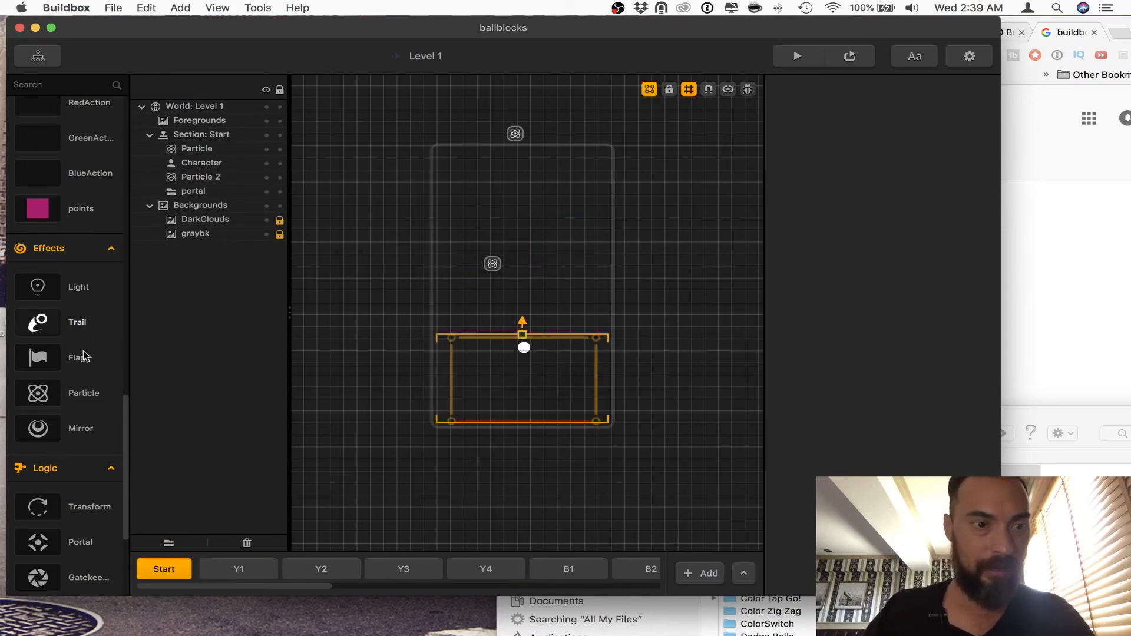
# Step: Save the project and open the emitters of the Particle in YellowAction's action animation for editing
pyautogui.scroll(3, 83, 357)
pyautogui.click(90, 123)
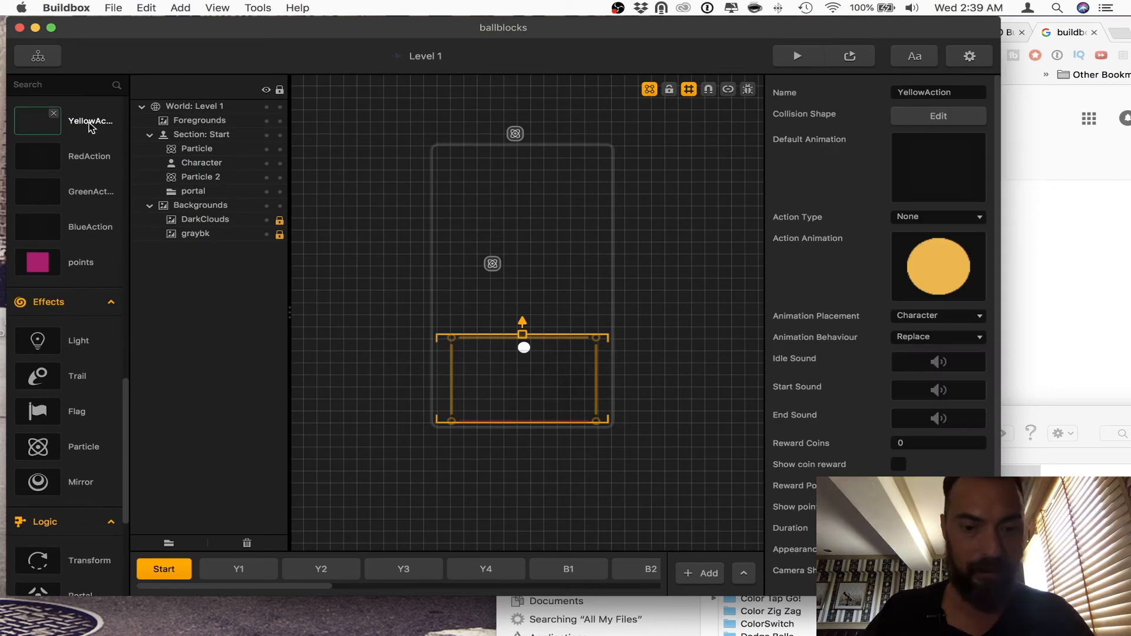
pyautogui.press('super+s')
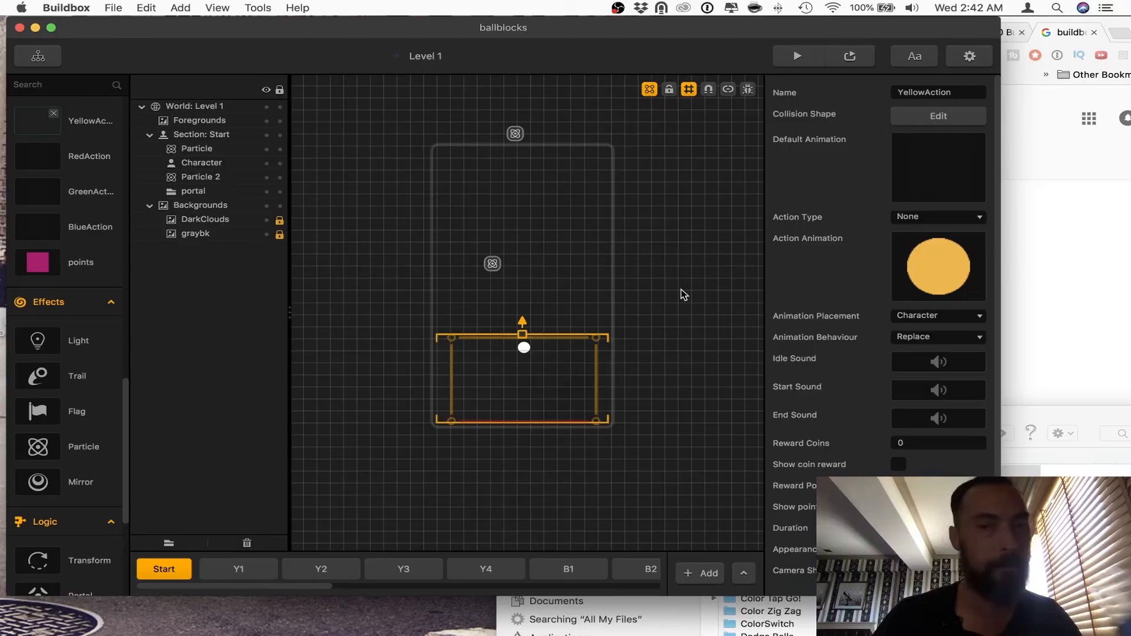
pyautogui.moveTo(978, 257)
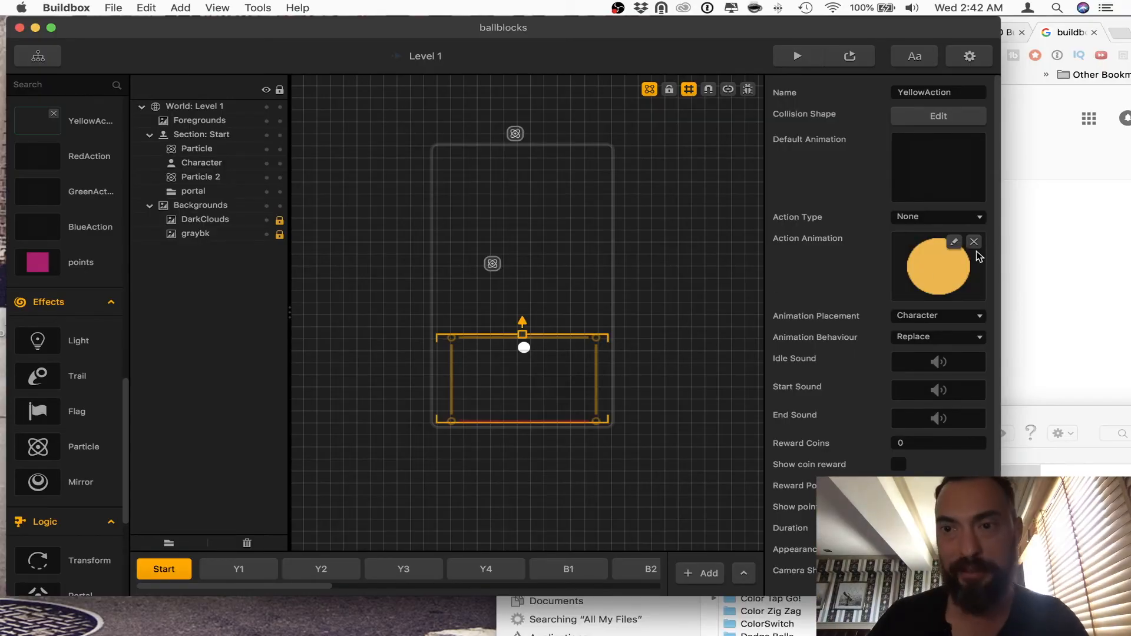
pyautogui.click(954, 242)
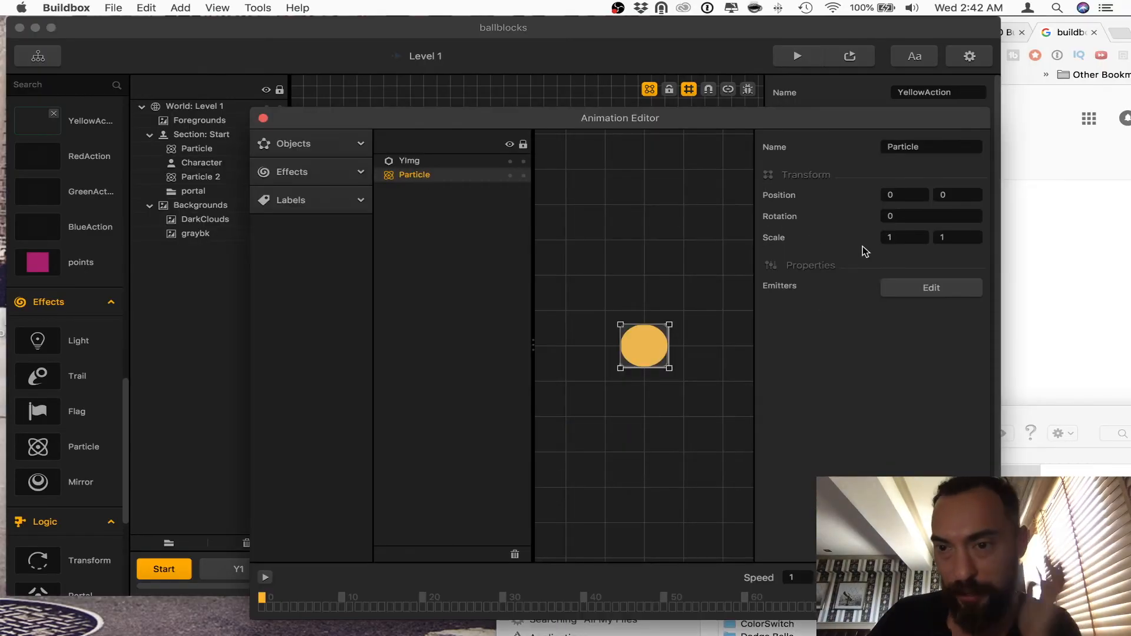
pyautogui.click(929, 286)
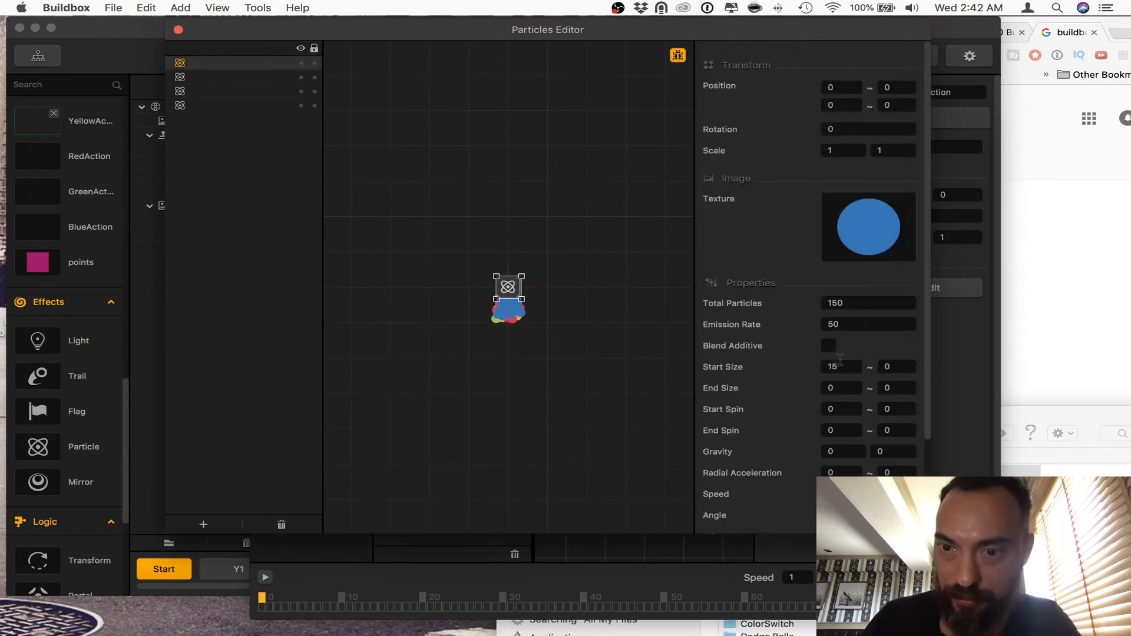
# Step: Set the blue emitter's start size to 0 and its end size to 45
pyautogui.moveTo(851, 367); pyautogui.dragTo(765, 366)
pyautogui.write('0')
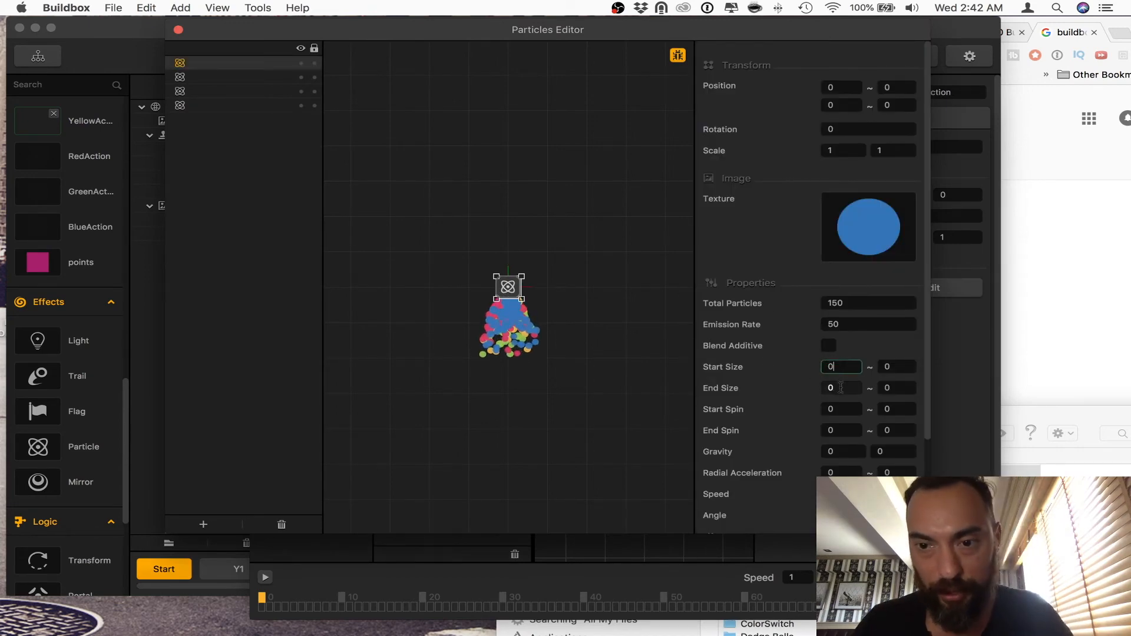
pyautogui.write('45')
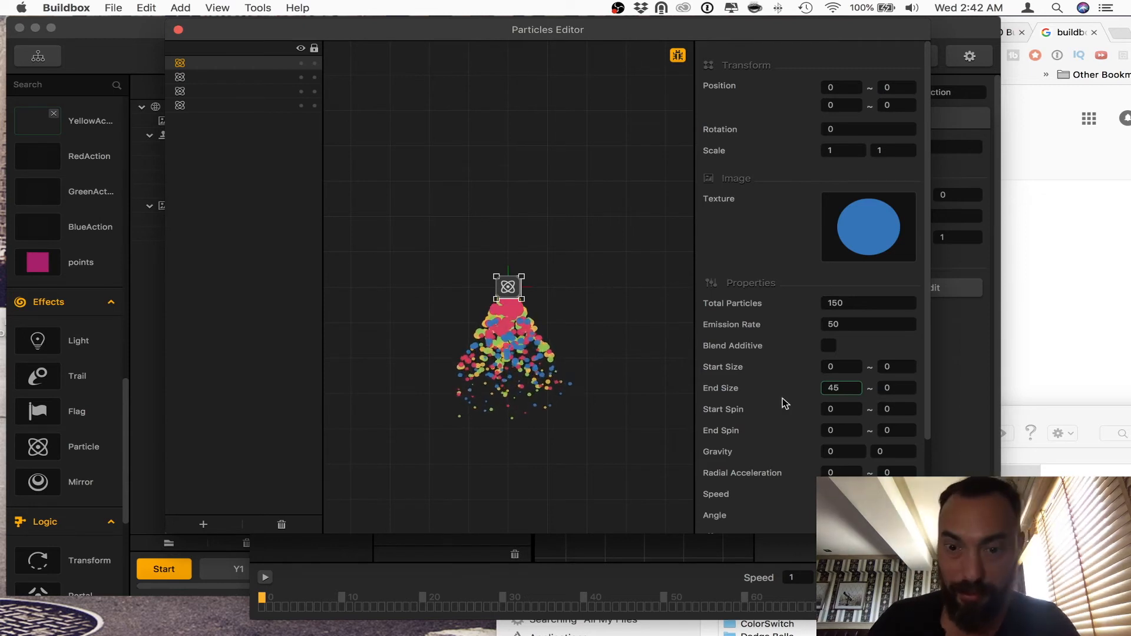
pyautogui.scroll(-1, 825, 459)
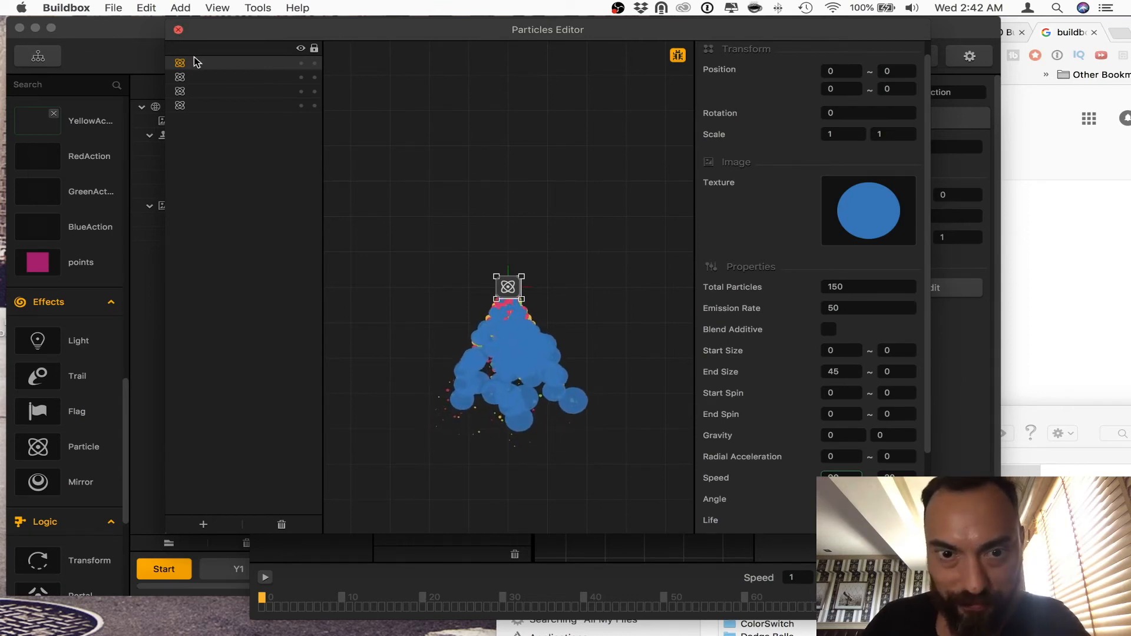
# Step: Select all four emitters and set their start size to 1 and end size to 45
pyautogui.click(679, 289)
pyautogui.moveTo(466, 225); pyautogui.dragTo(559, 342)
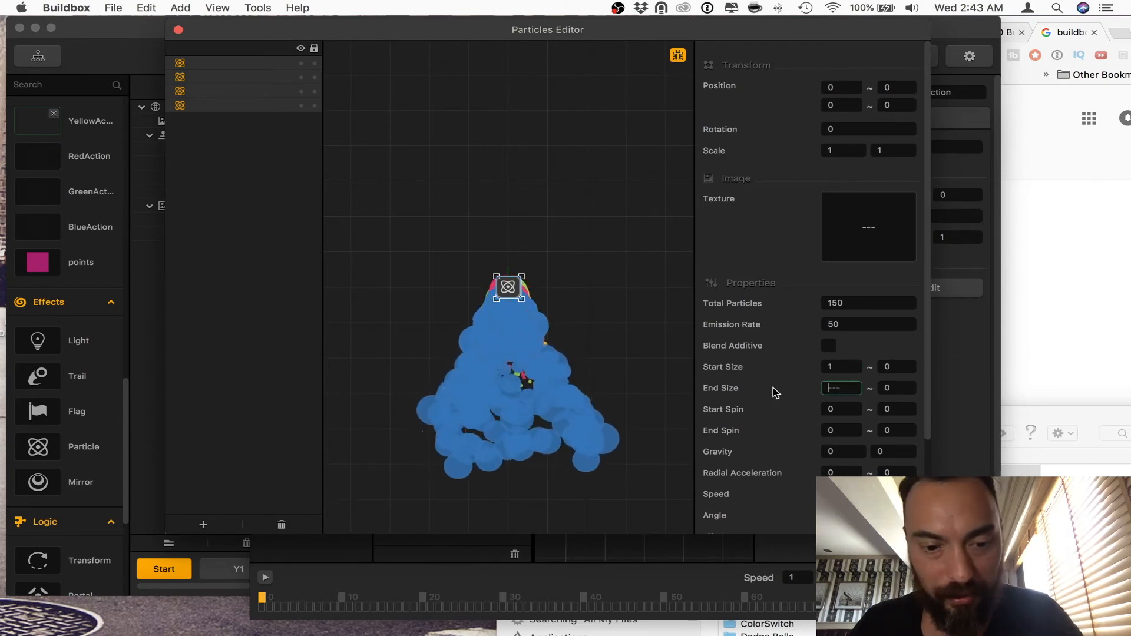
pyautogui.write('45')
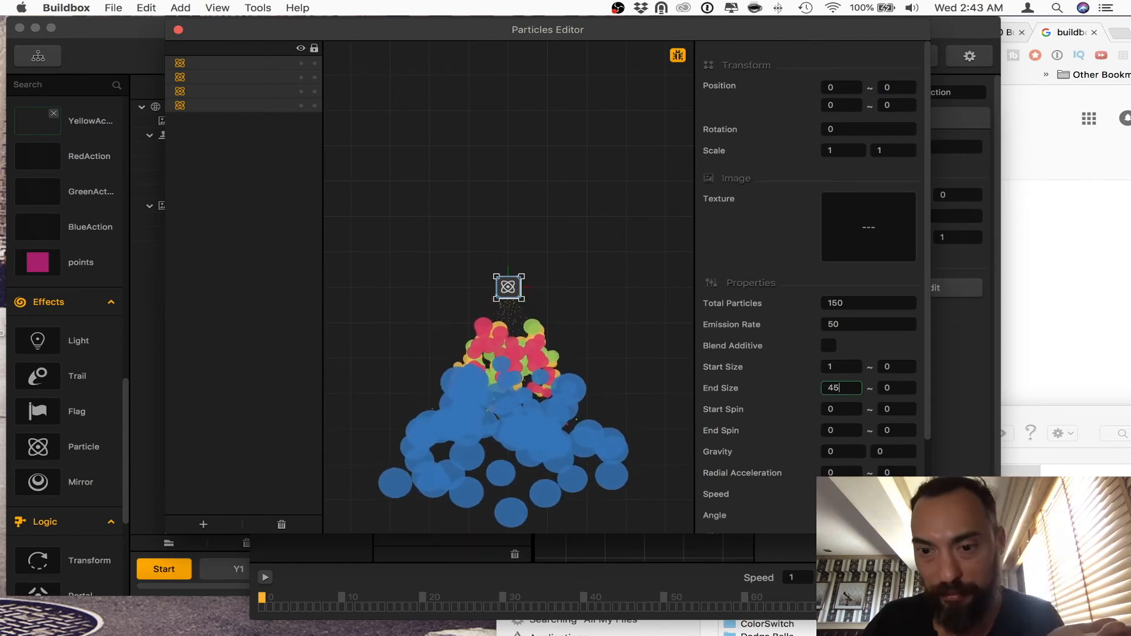
pyautogui.press('Return')
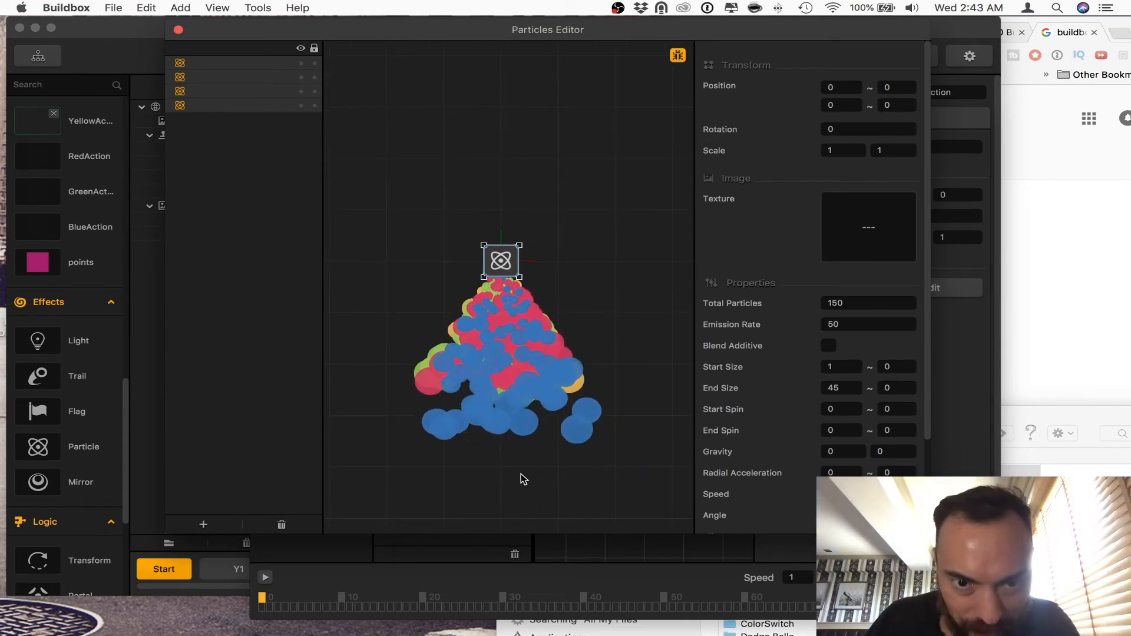
# Step: Reduce the end size of all four emitters to 15
pyautogui.doubleClick(848, 388)
pyautogui.write('1')
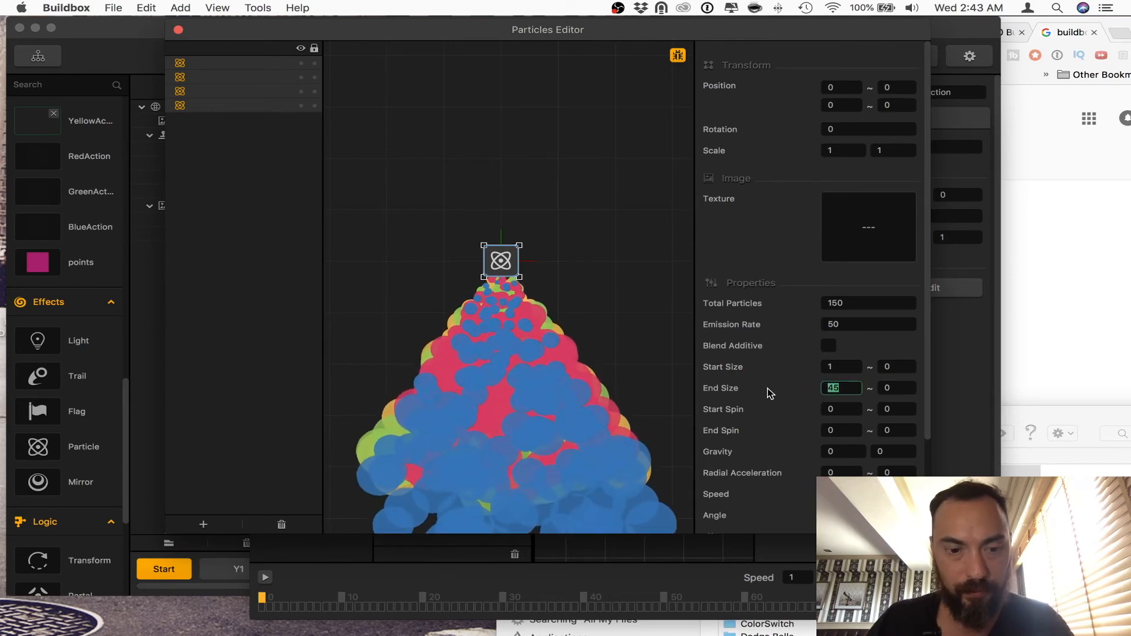
pyautogui.write('5')
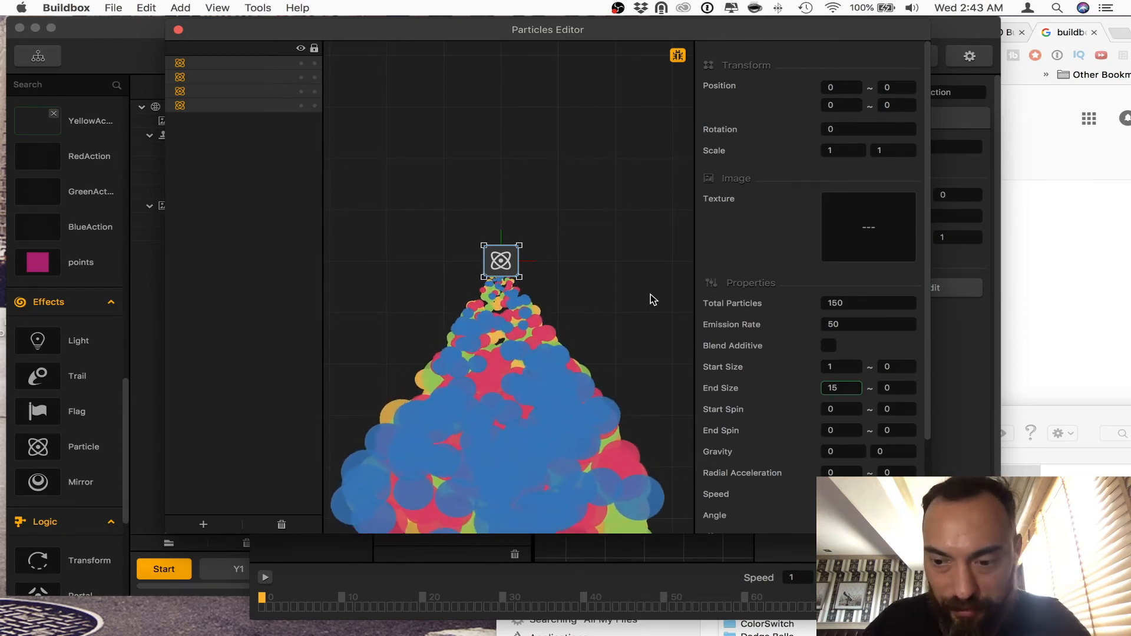
# Step: Set the end size of all four emitters to 5 and their angle variation to 15
pyautogui.press('BackSpace')
pyautogui.press('BackSpace')
pyautogui.write('5')
pyautogui.scroll(-3, 872, 447)
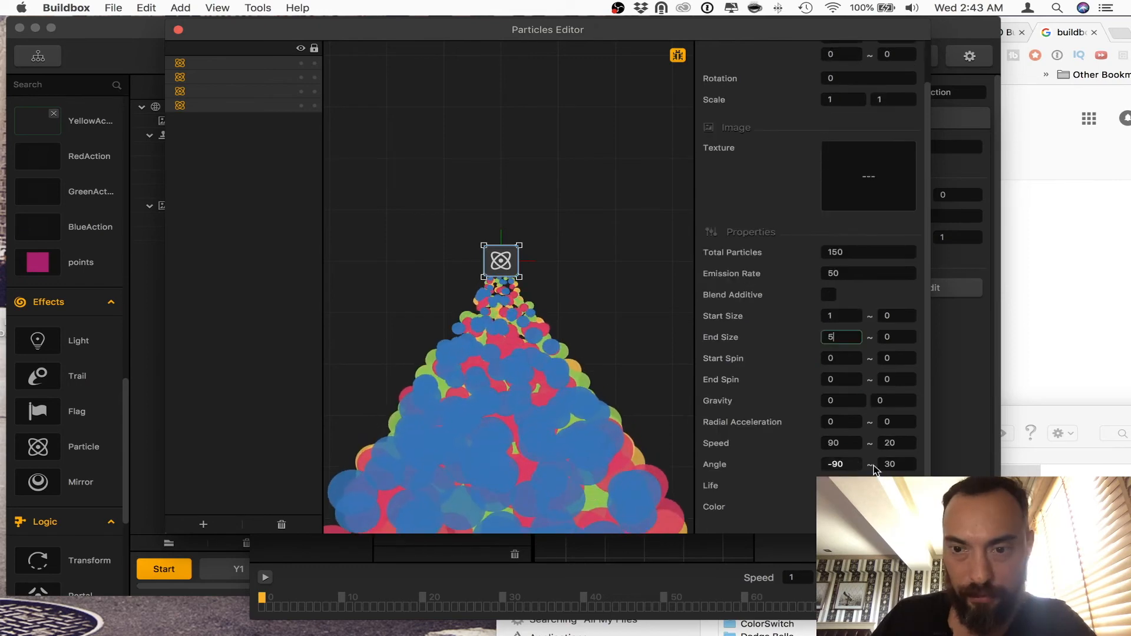
pyautogui.doubleClick(899, 464)
pyautogui.write('15')
pyautogui.press('Return')
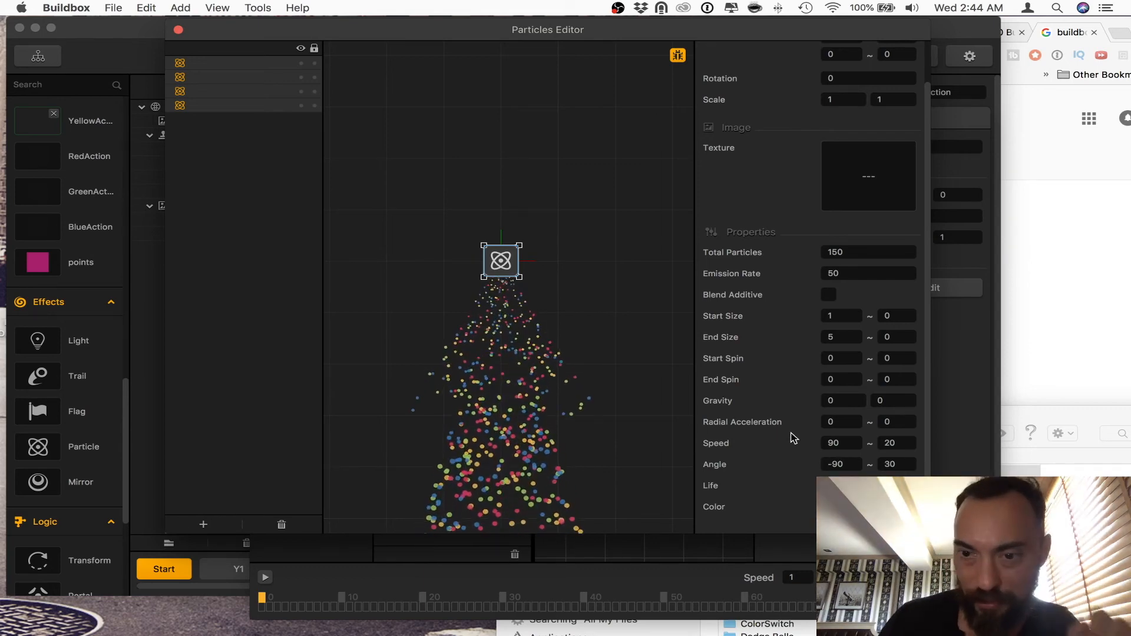
# Step: Set the end size of all four emitters to 10 and their angle variation to 5
pyautogui.scroll(-3, 820, 446)
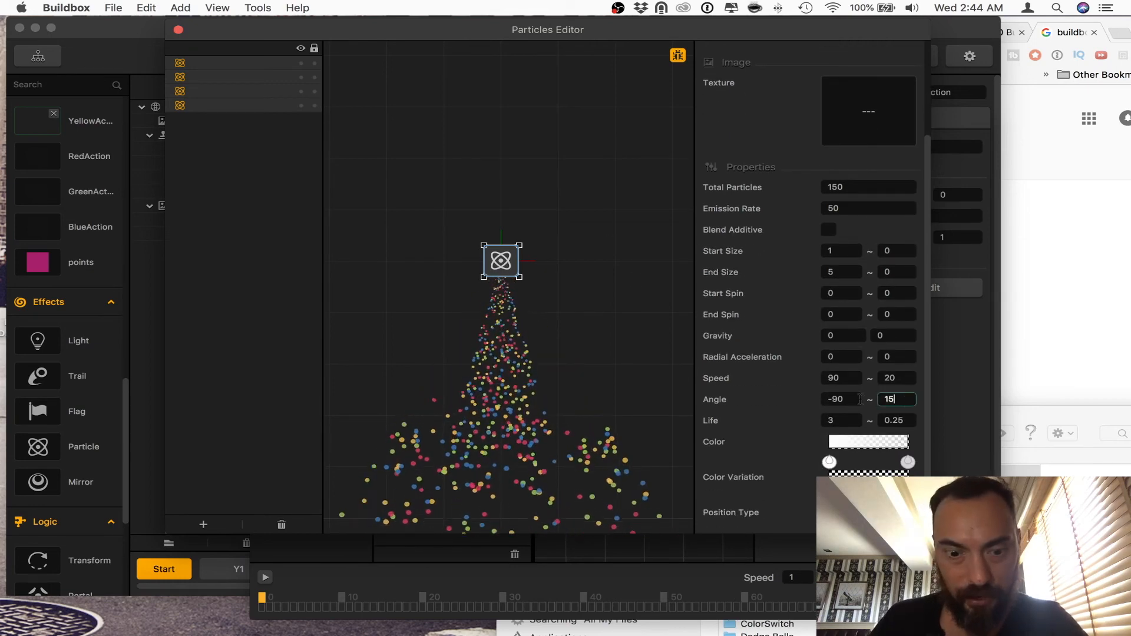
pyautogui.moveTo(838, 273); pyautogui.dragTo(783, 273)
pyautogui.write('10')
pyautogui.press('Tab')
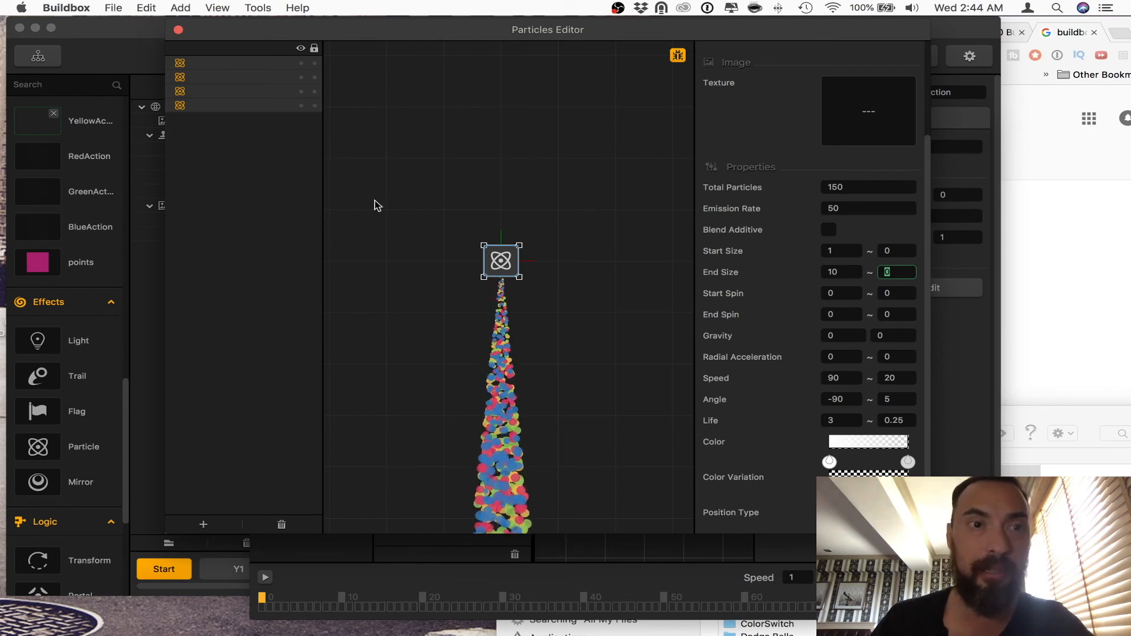
# Step: Close the particle and animation editors and play-test the game from section Y1, steering the ball through the matching blocks
pyautogui.click(177, 29)
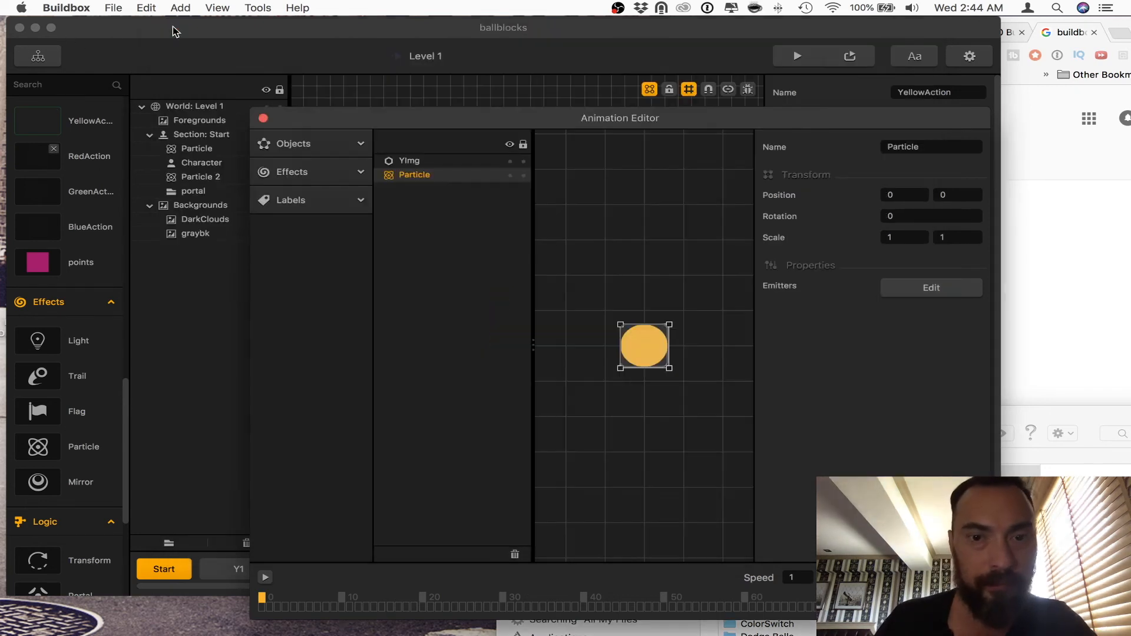
pyautogui.click(263, 119)
pyautogui.click(241, 572)
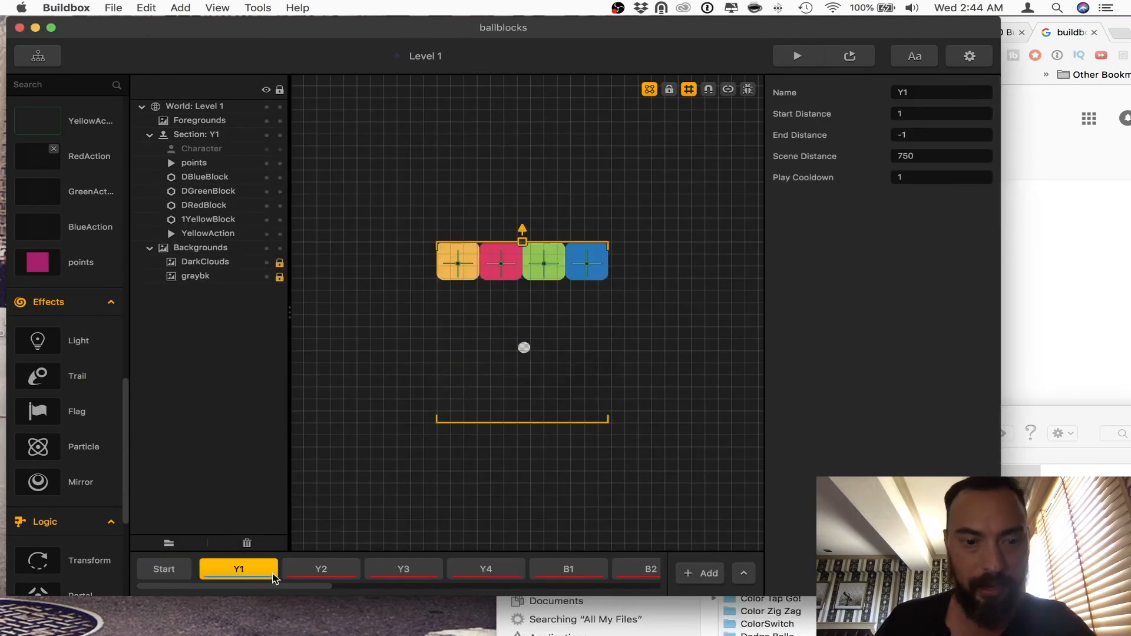
pyautogui.click(810, 55)
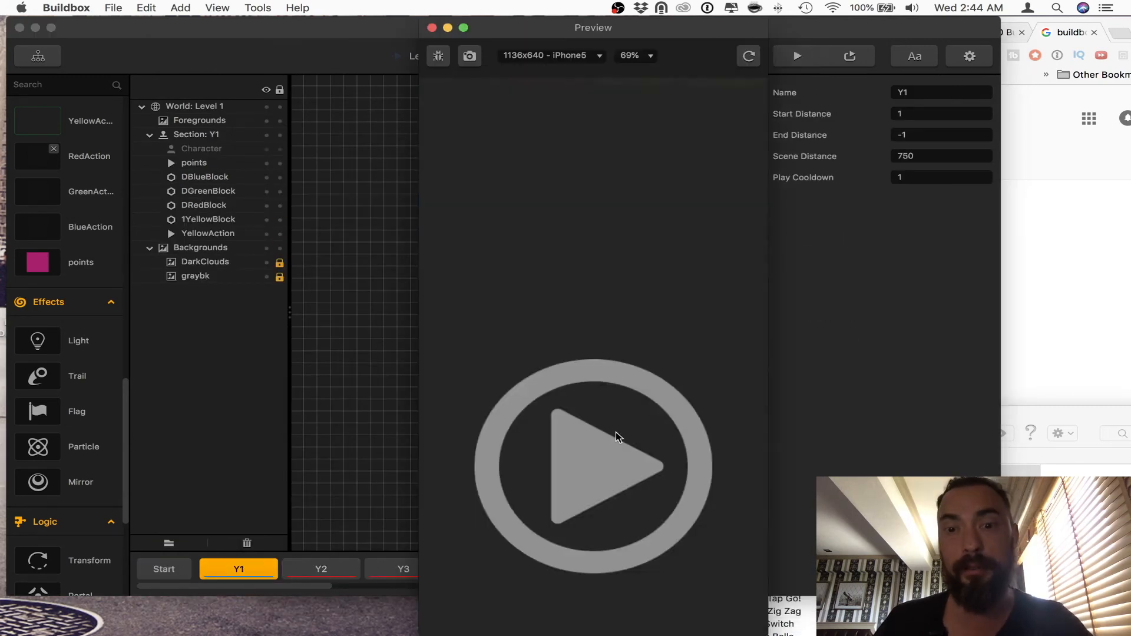
pyautogui.moveTo(584, 456); pyautogui.dragTo(448, 450)
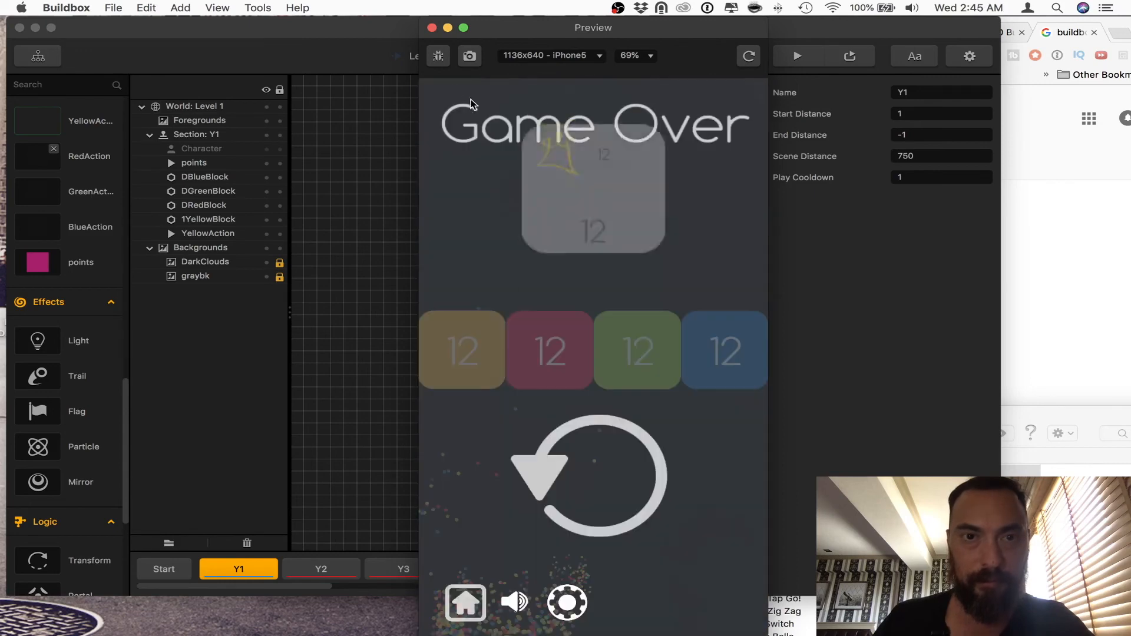
# Step: Replay the game twice to examine the multicolour trail behind the yellow ball, and close the preview
pyautogui.click(675, 452)
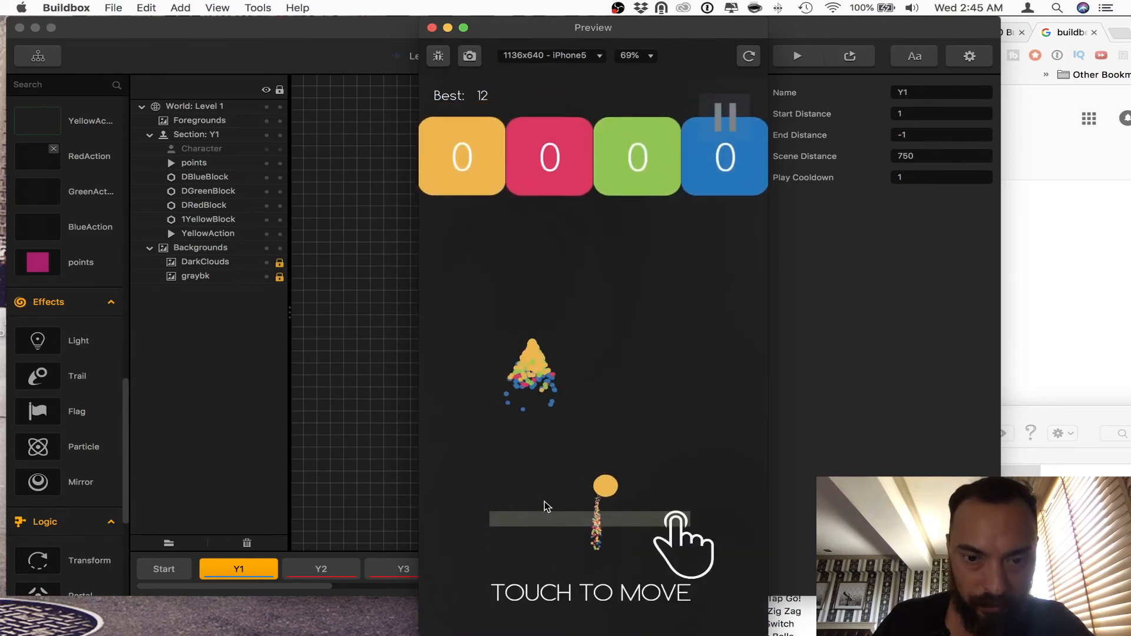
pyautogui.moveTo(436, 493)
pyautogui.mouseDown()
pyautogui.moveTo(586, 487)
pyautogui.moveTo(476, 492)
pyautogui.moveTo(580, 454)
pyautogui.mouseUp()
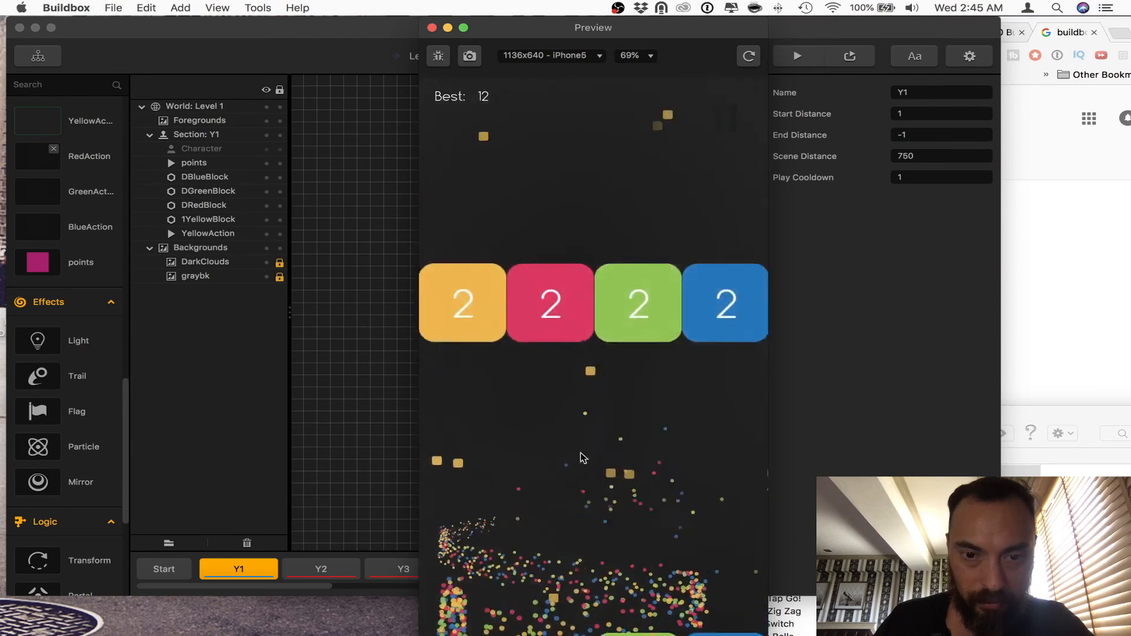
pyautogui.click(553, 486)
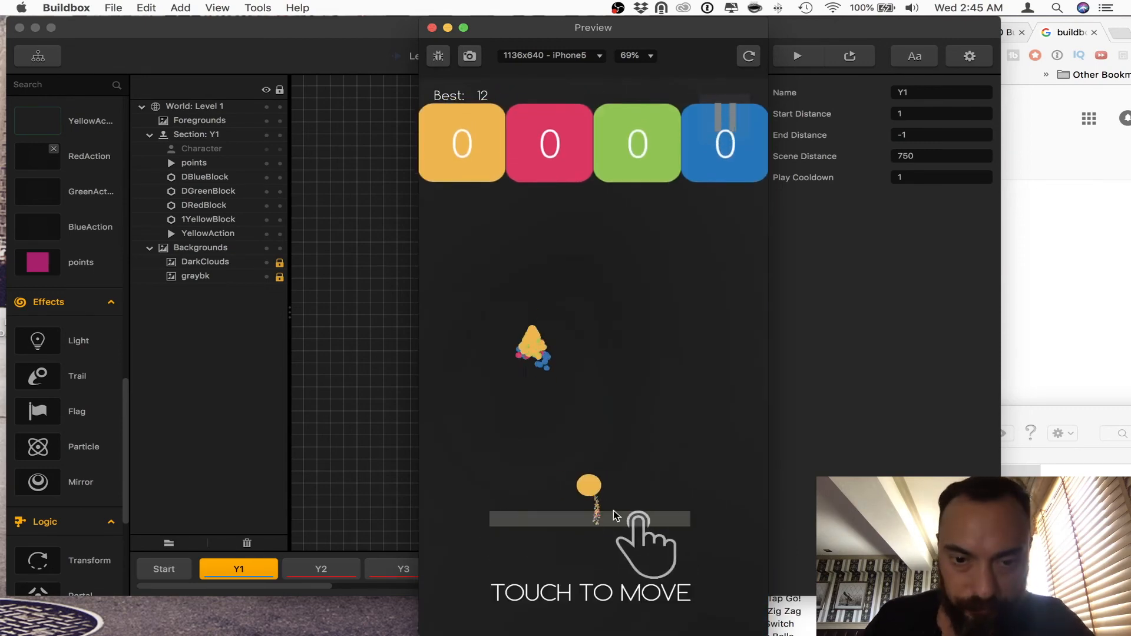
pyautogui.moveTo(613, 510); pyautogui.dragTo(695, 457)
pyautogui.click(537, 475)
pyautogui.moveTo(536, 470); pyautogui.dragTo(472, 462)
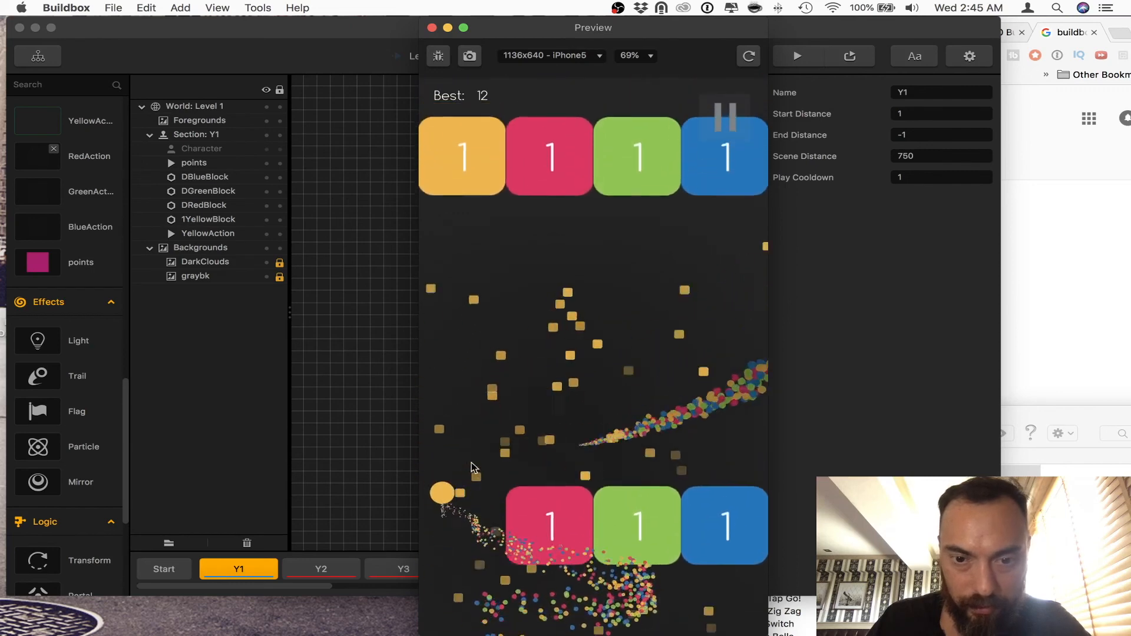
pyautogui.click(431, 28)
# Step: Select the Start section, play-test the level with one retry, and close the preview
pyautogui.click(331, 570)
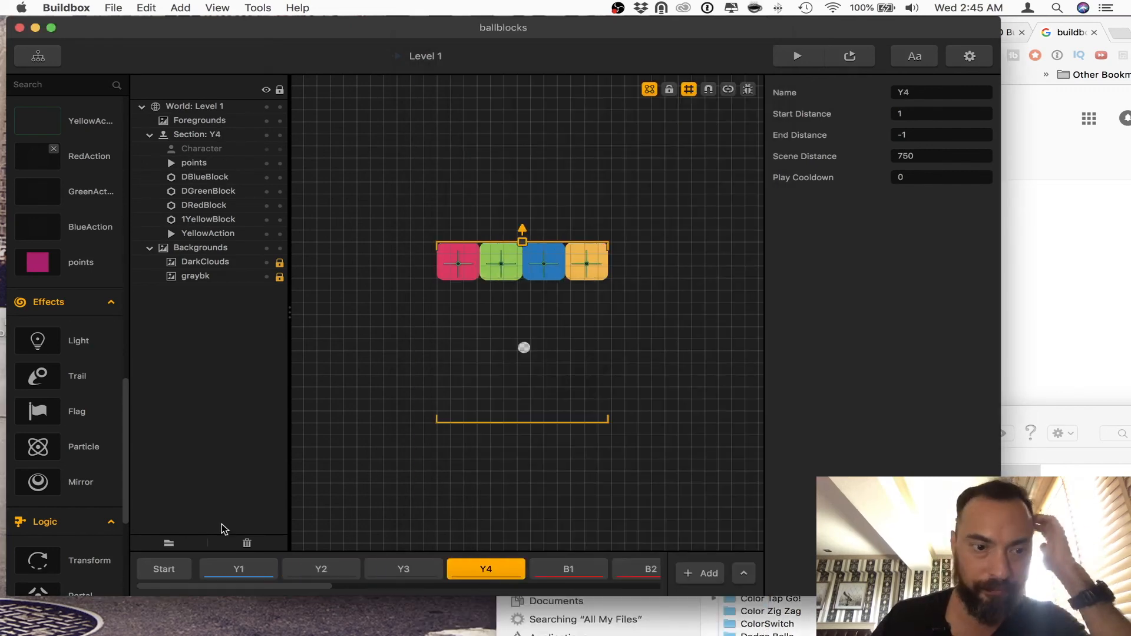
pyautogui.click(164, 569)
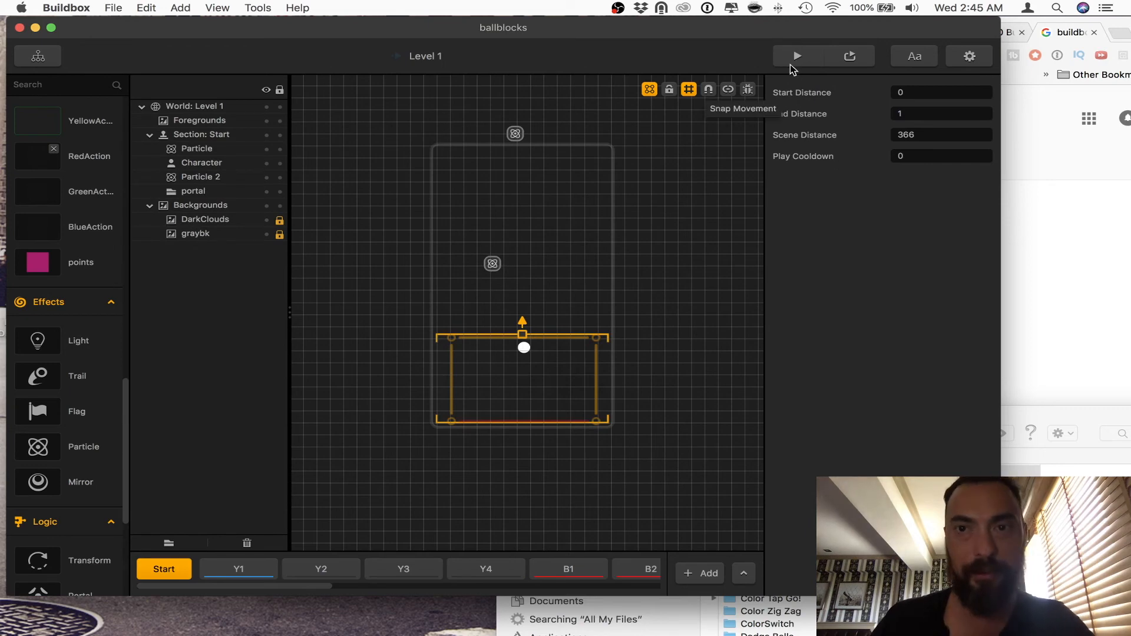
pyautogui.click(796, 57)
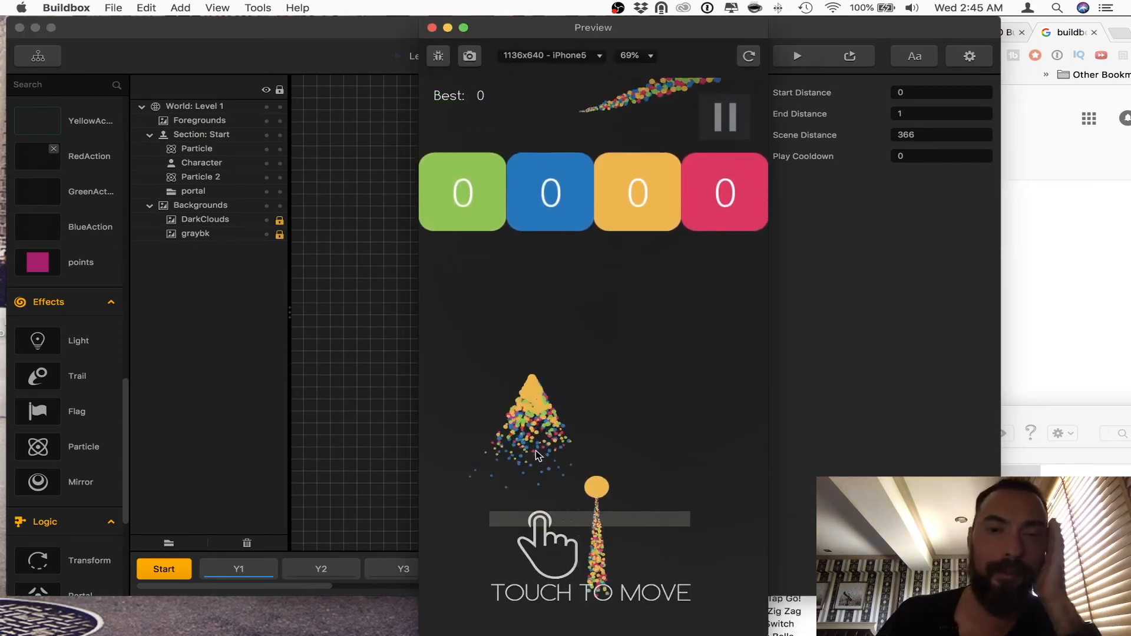
pyautogui.moveTo(581, 504); pyautogui.dragTo(414, 462)
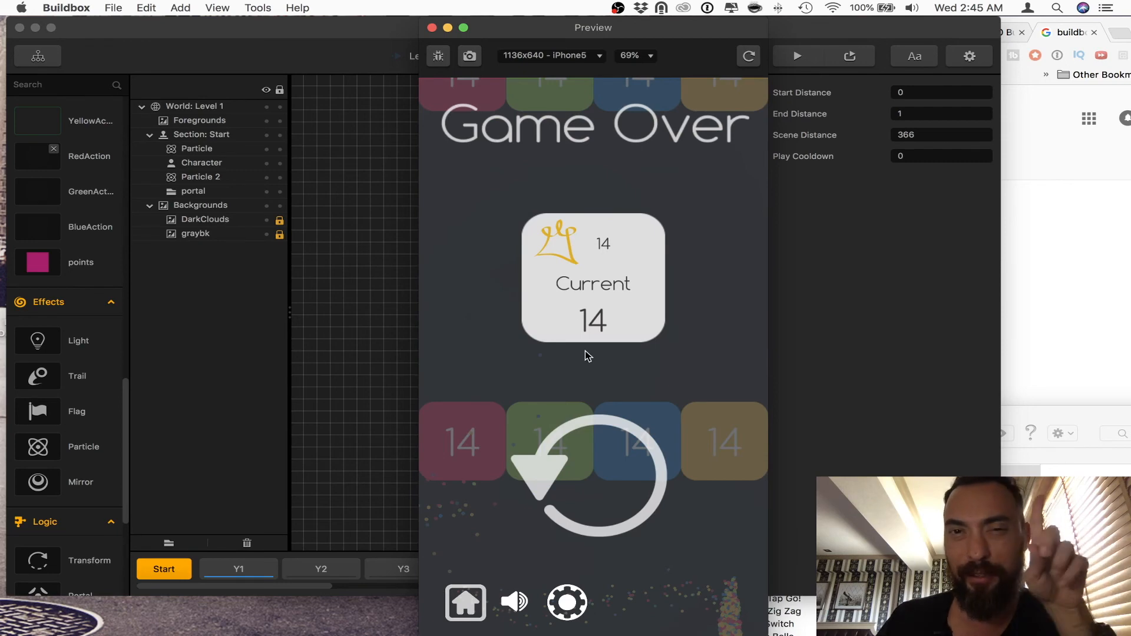
pyautogui.click(591, 438)
pyautogui.moveTo(575, 468); pyautogui.dragTo(669, 426)
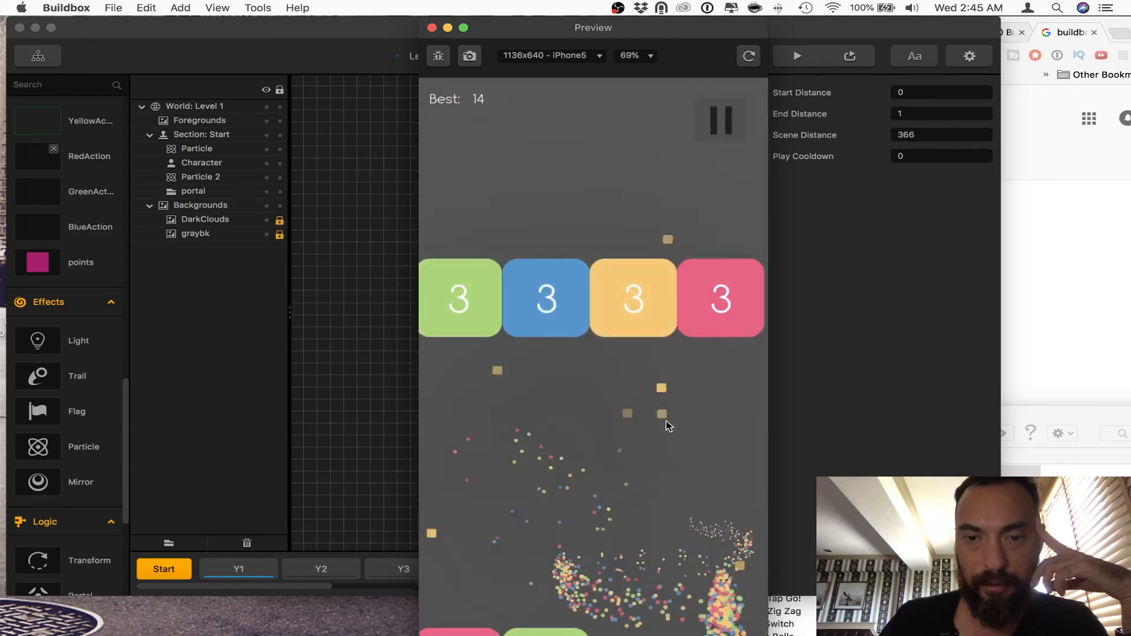
pyautogui.click(431, 28)
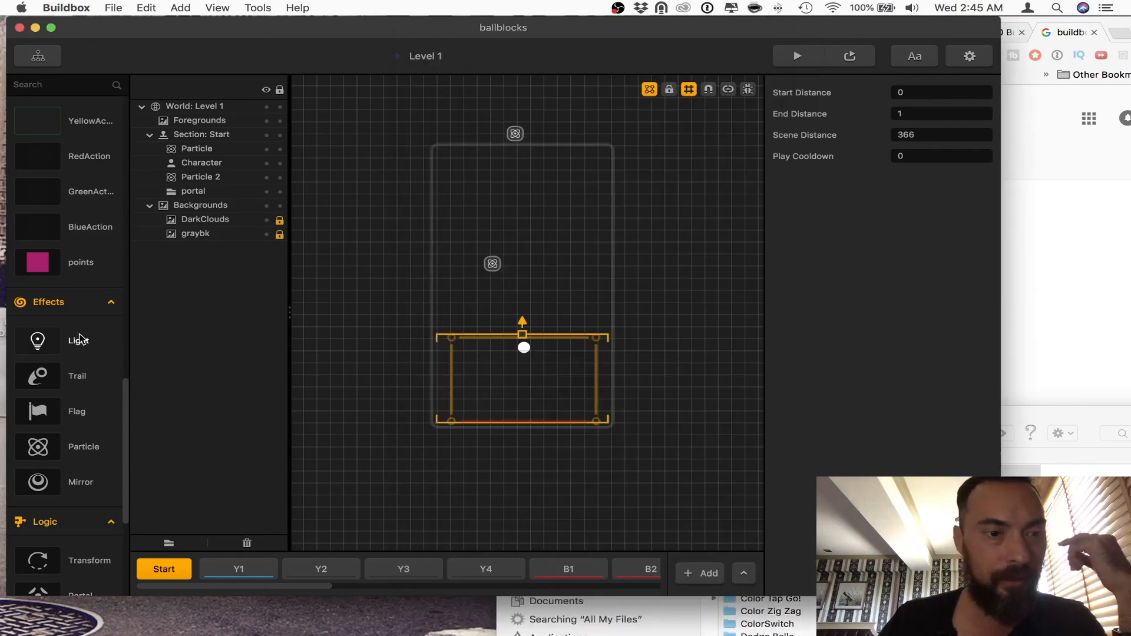
# Step: Find YellowAction among the actions and open the emitters of the Particle in its action animation for editing
pyautogui.scroll(-5, 80, 340)
pyautogui.scroll(6, 79, 340)
pyautogui.scroll(-7, 80, 340)
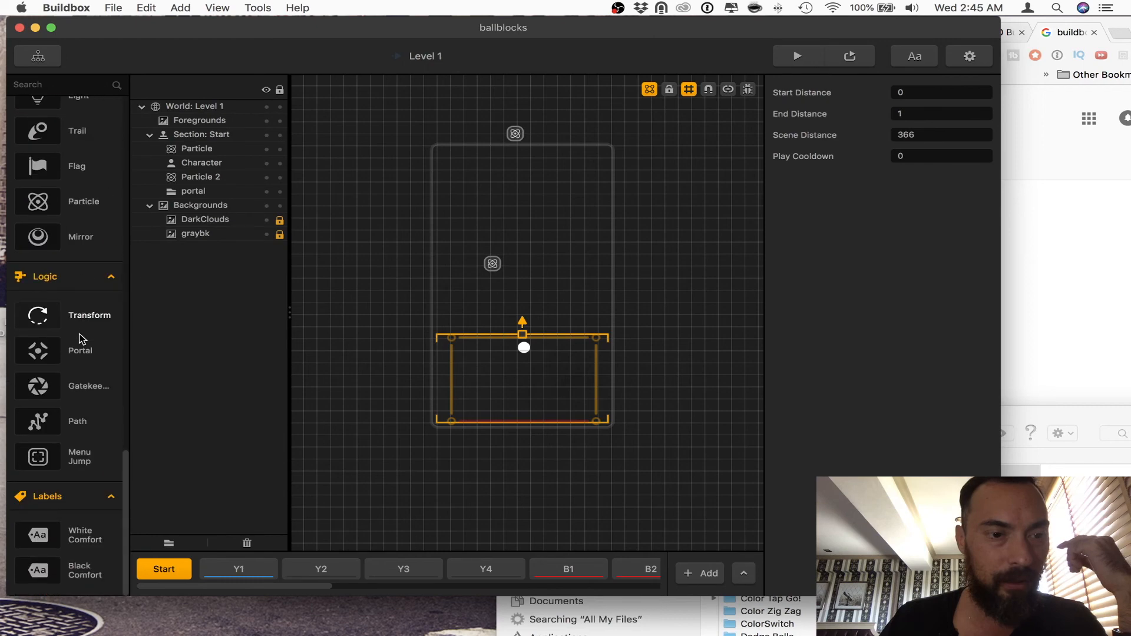
pyautogui.scroll(6, 81, 339)
pyautogui.click(101, 229)
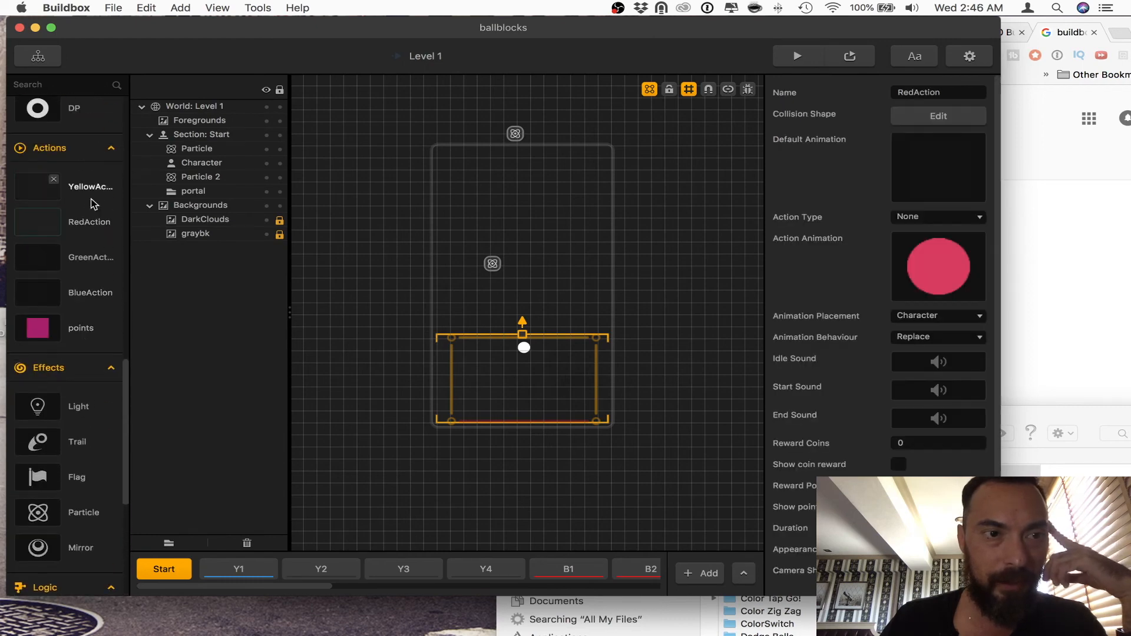
pyautogui.click(953, 243)
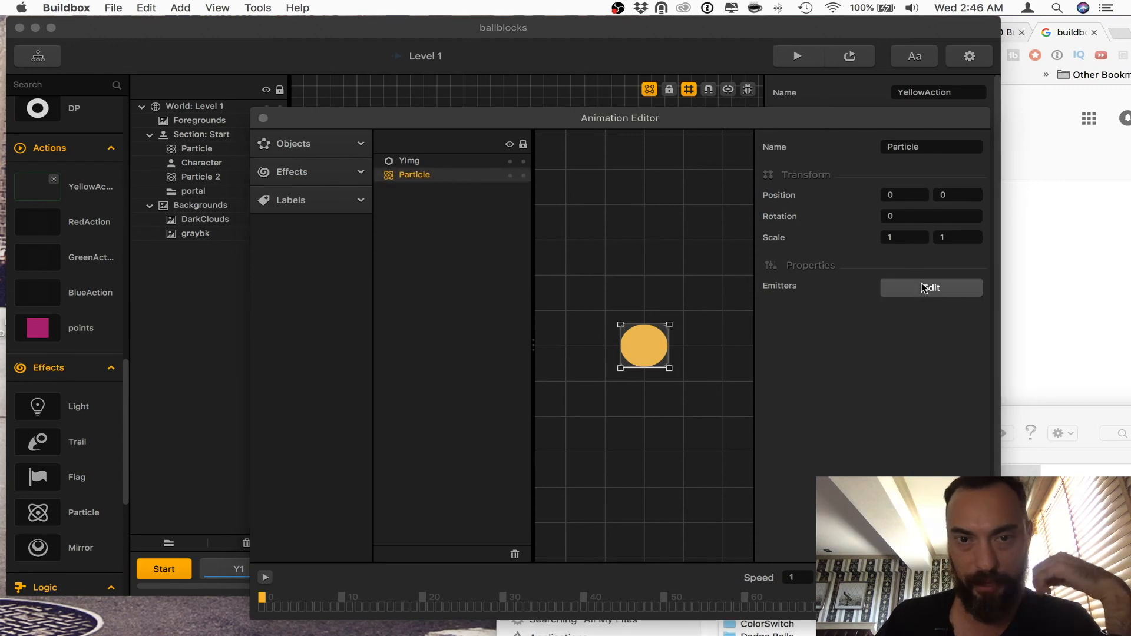
pyautogui.click(926, 284)
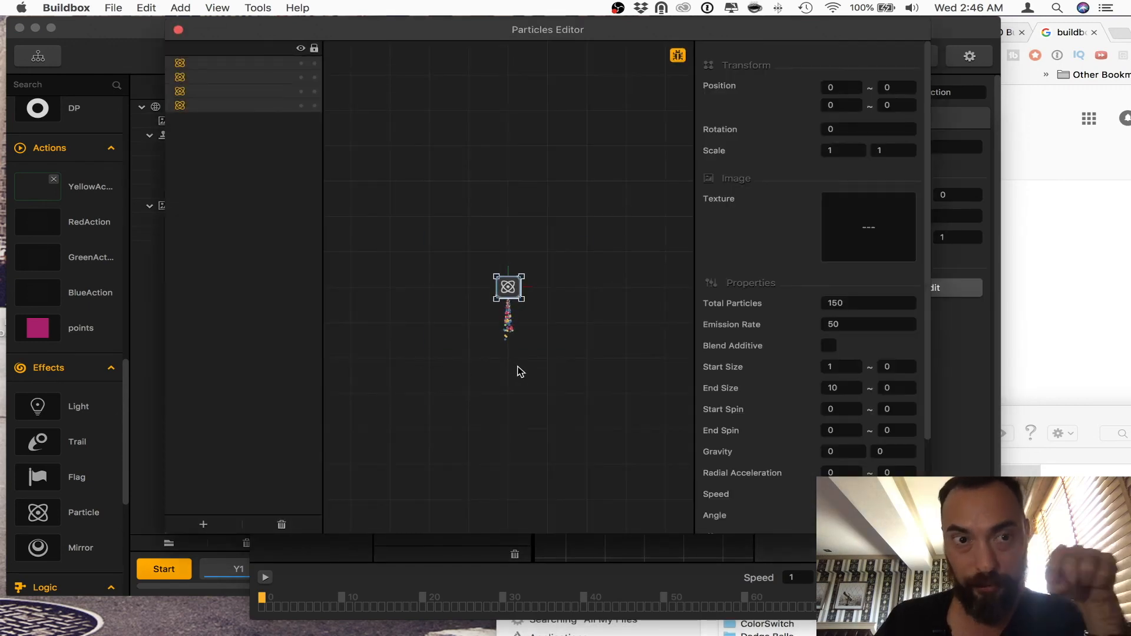
# Step: Set the speed of all four emitters to 150 and close the particle and animation editors
pyautogui.scroll(-2, 771, 409)
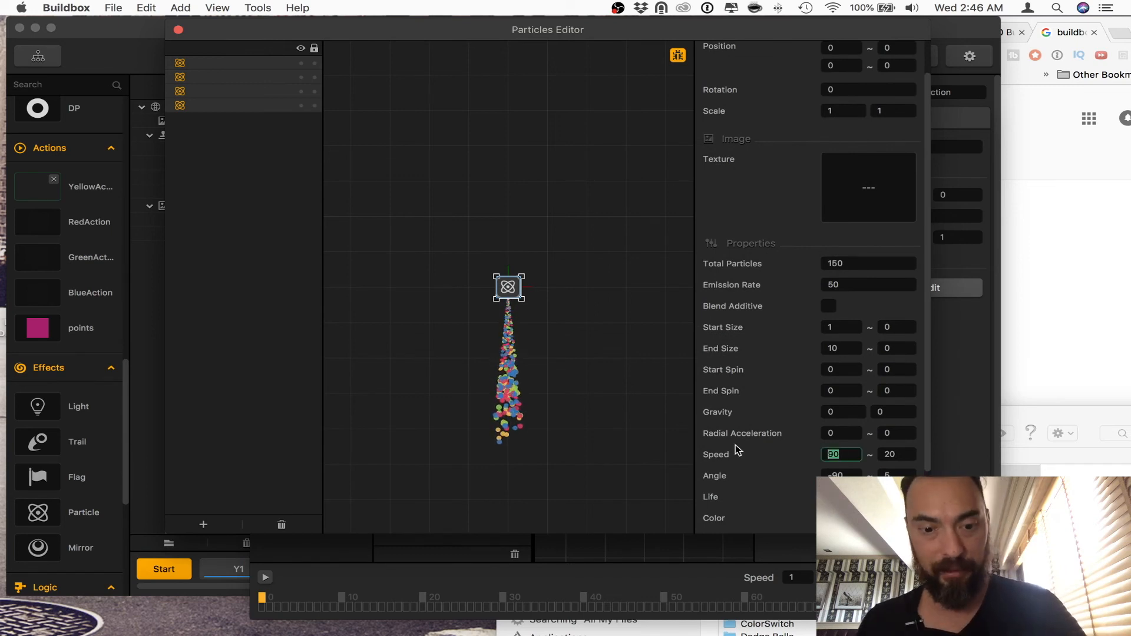
pyautogui.write('150')
pyautogui.press('Tab')
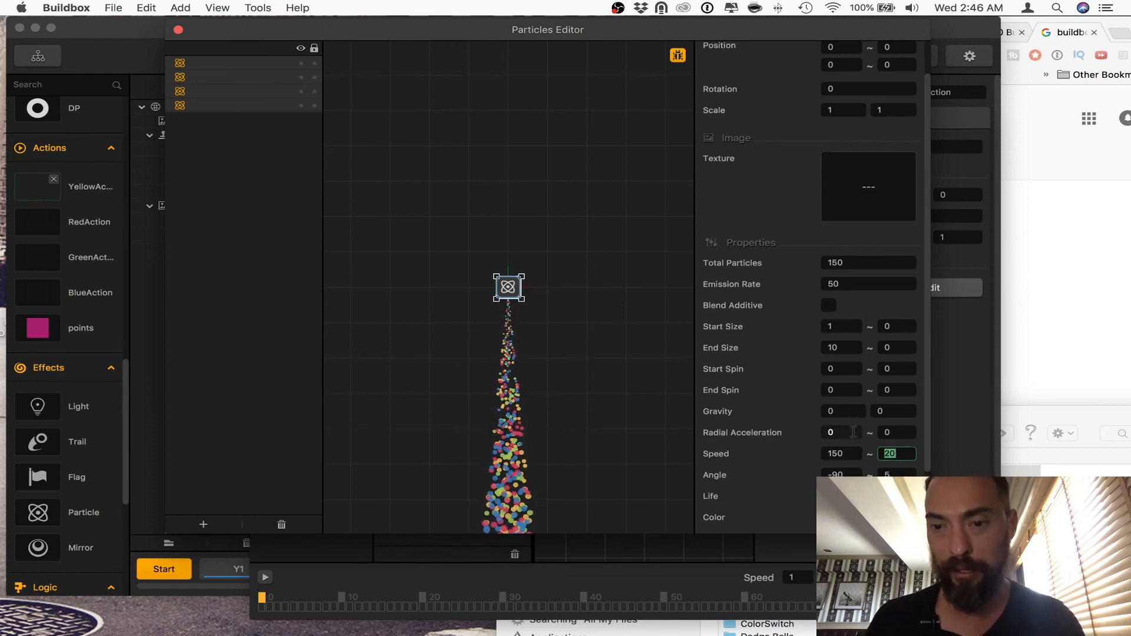
pyautogui.scroll(-3, 853, 432)
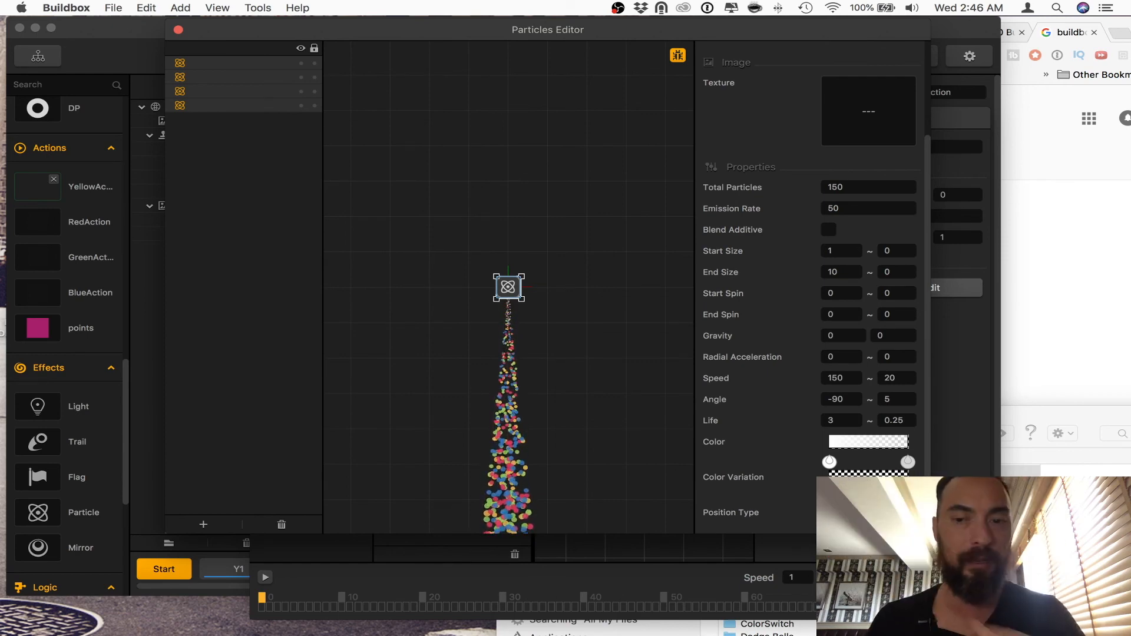
pyautogui.click(178, 30)
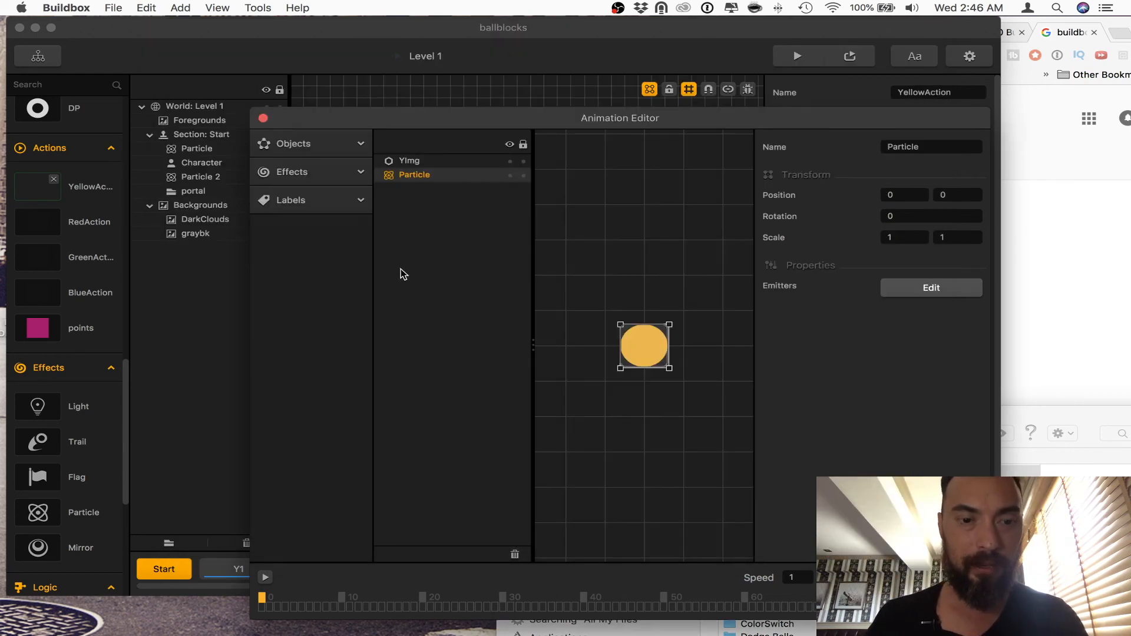
pyautogui.click(263, 118)
# Step: Select section Y2, play-test the game with the faster particle trail, and close the preview
pyautogui.click(238, 569)
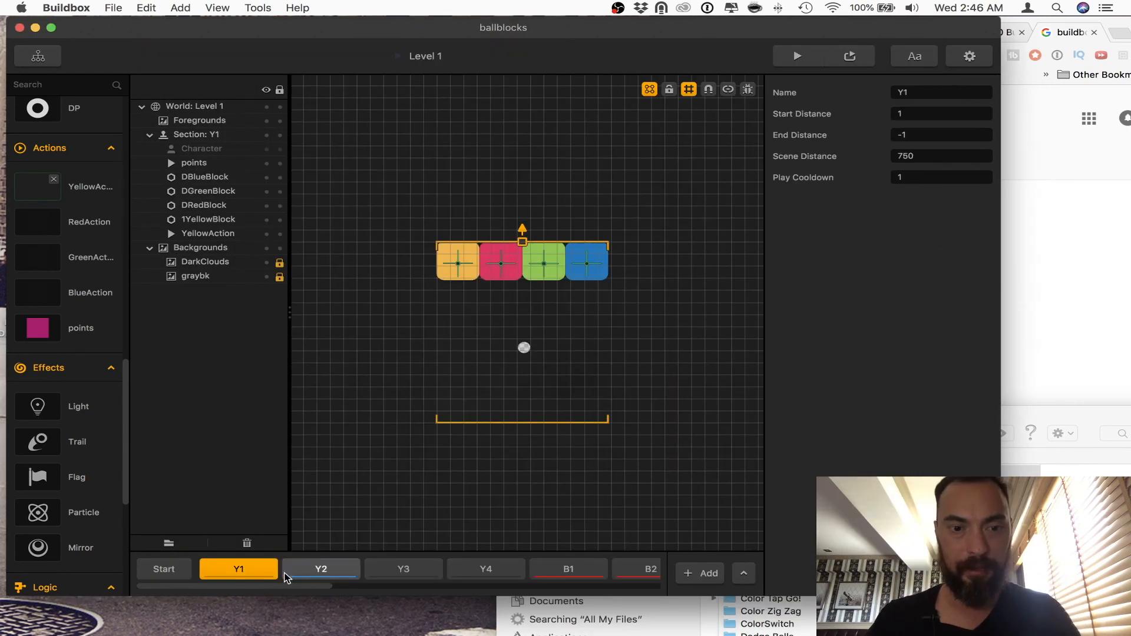
pyautogui.click(334, 581)
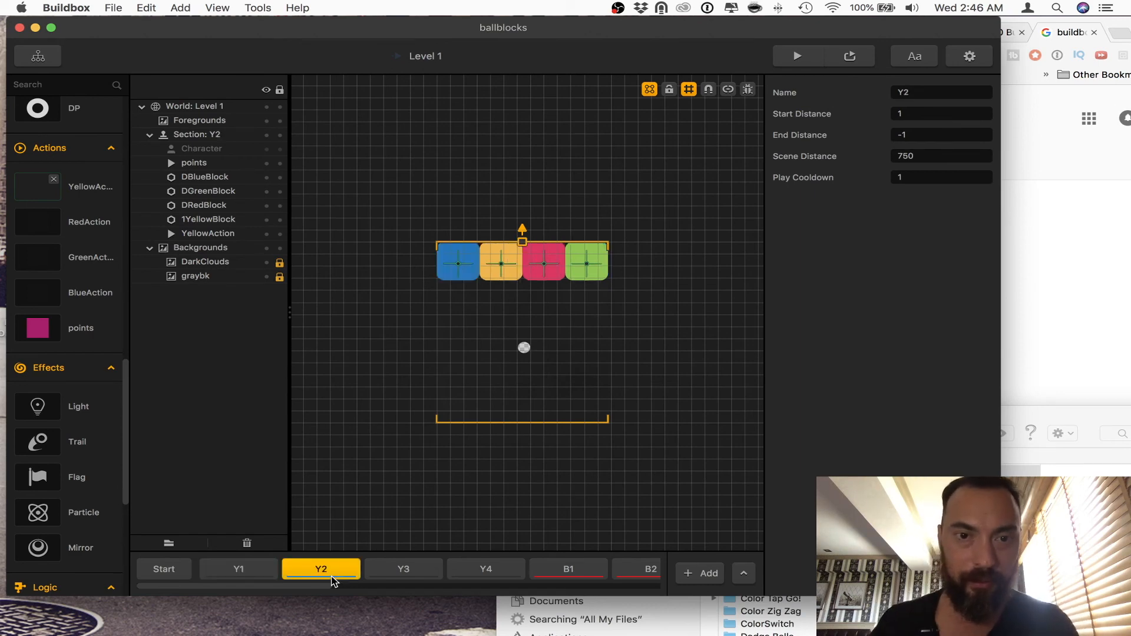
pyautogui.click(796, 57)
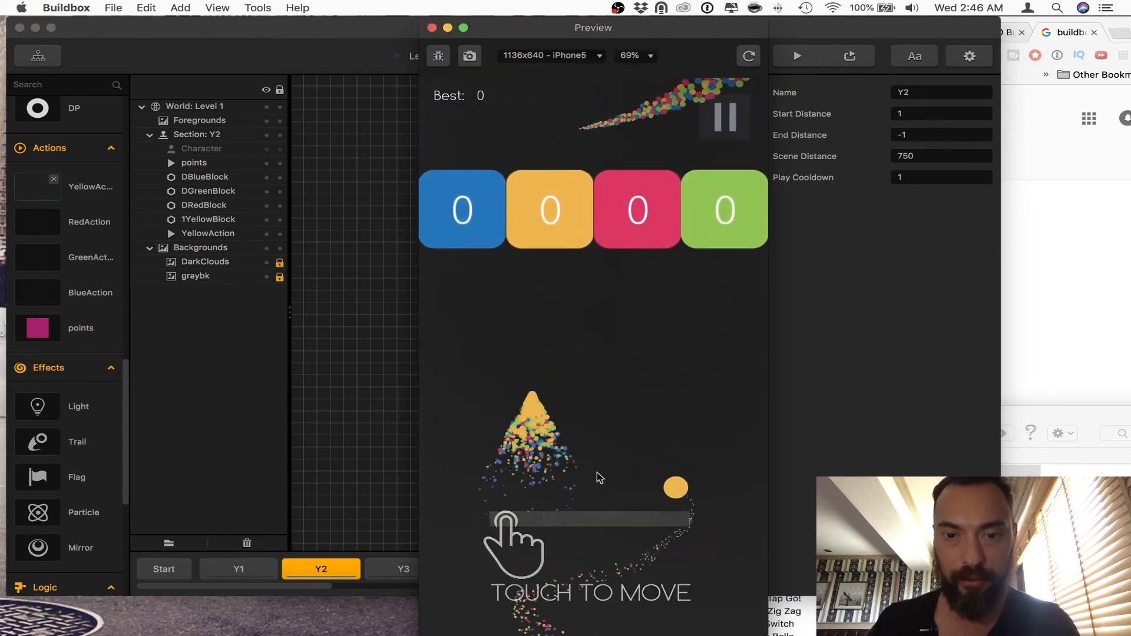
pyautogui.moveTo(600, 477); pyautogui.dragTo(628, 428)
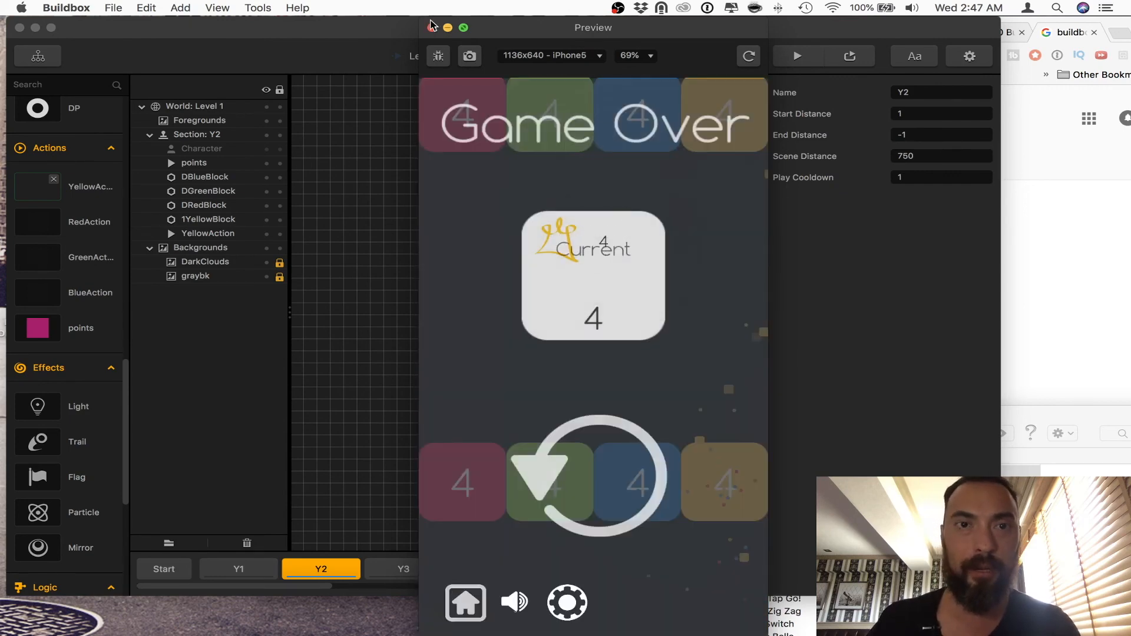
pyautogui.click(430, 27)
# Step: Reopen the emitters of the Particle in YellowAction's action animation to review their settings
pyautogui.click(83, 189)
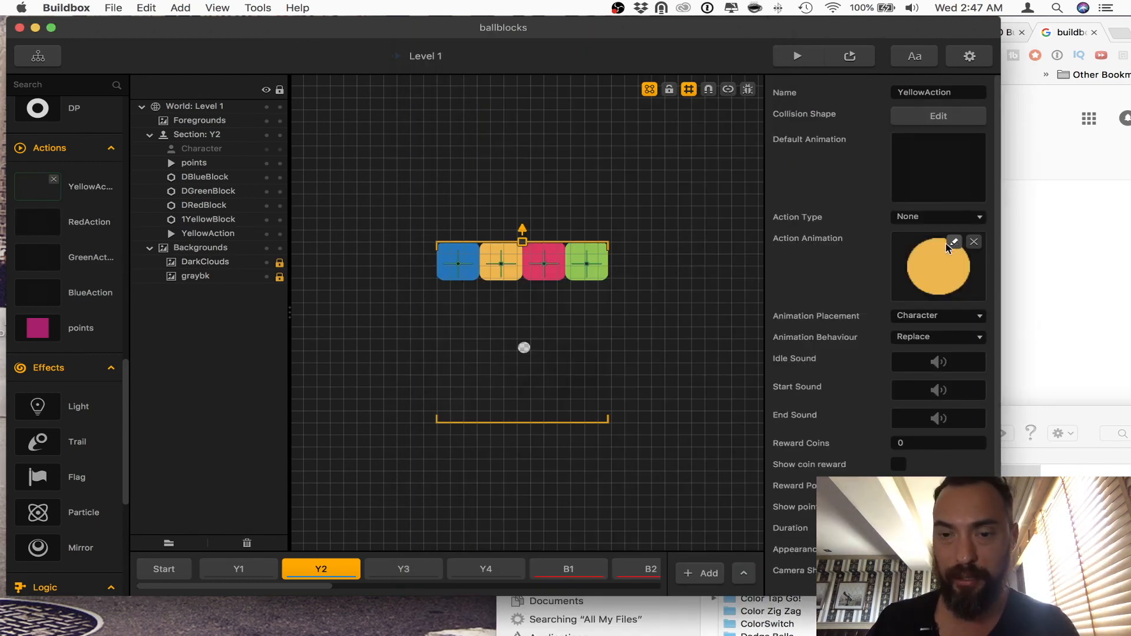
pyautogui.click(952, 242)
pyautogui.click(432, 174)
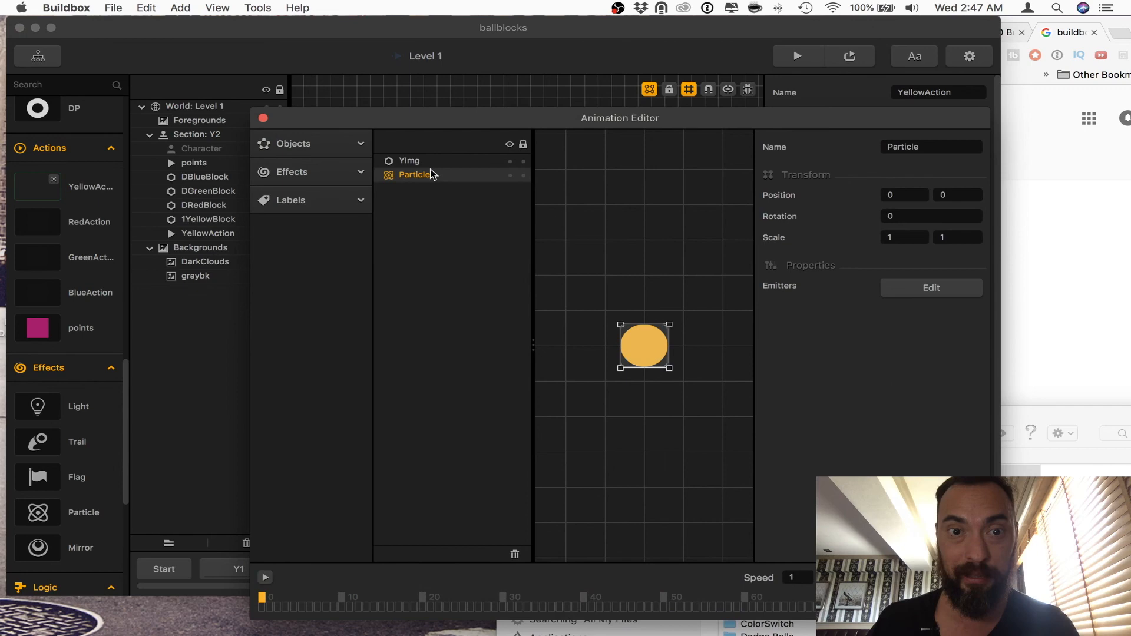
pyautogui.click(923, 288)
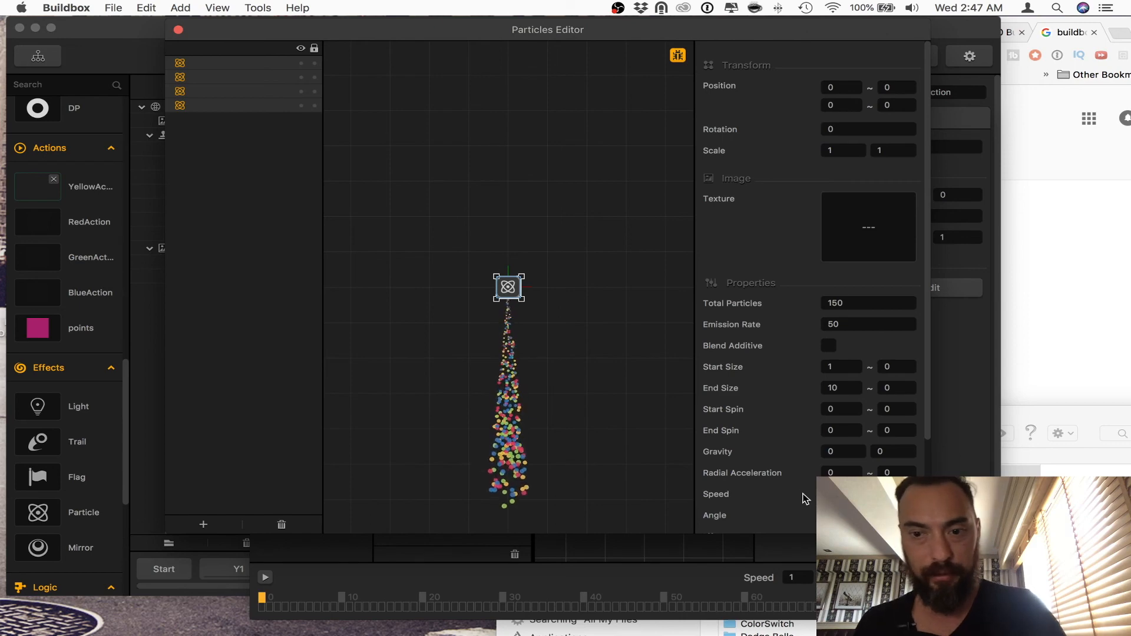
# Step: Close both editors and play-test the game again from section Y2
pyautogui.click(178, 29)
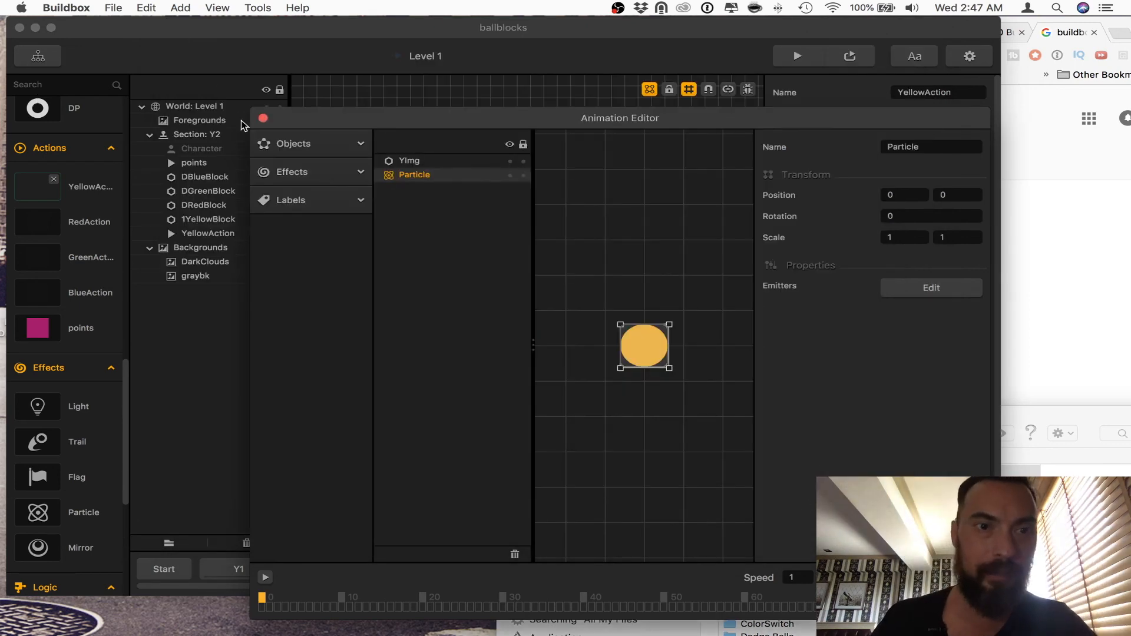
pyautogui.click(263, 119)
pyautogui.click(799, 57)
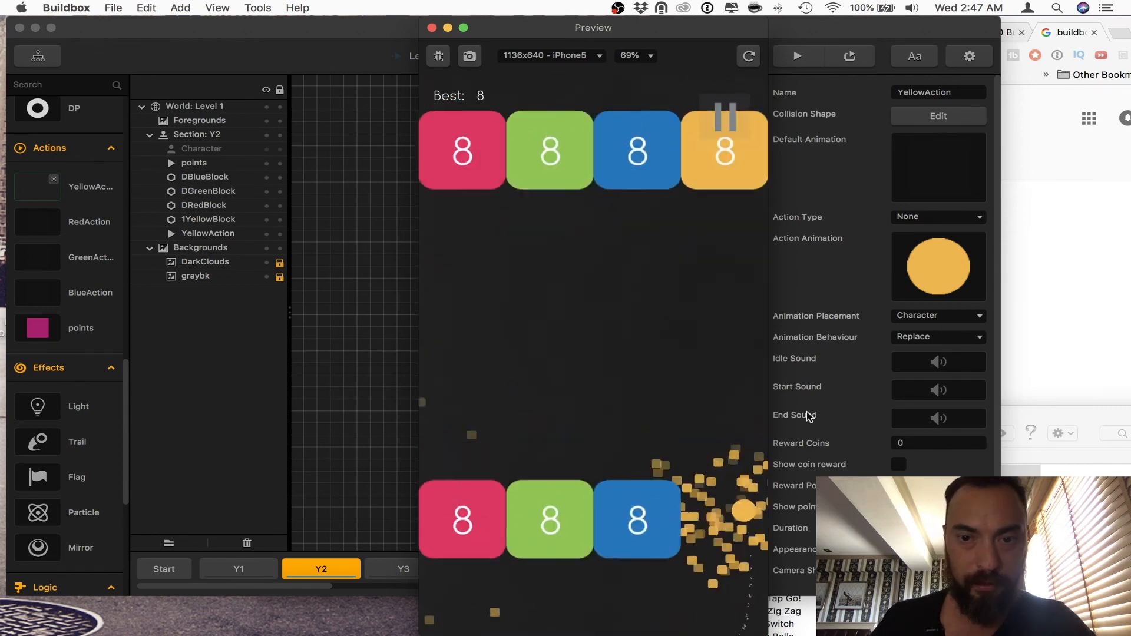
# Step: Select section Y4, expand the Timeline Editor, and close the running game preview
pyautogui.moveTo(522, 21); pyautogui.dragTo(700, 23)
pyautogui.click(509, 499)
pyautogui.click(491, 566)
pyautogui.click(747, 572)
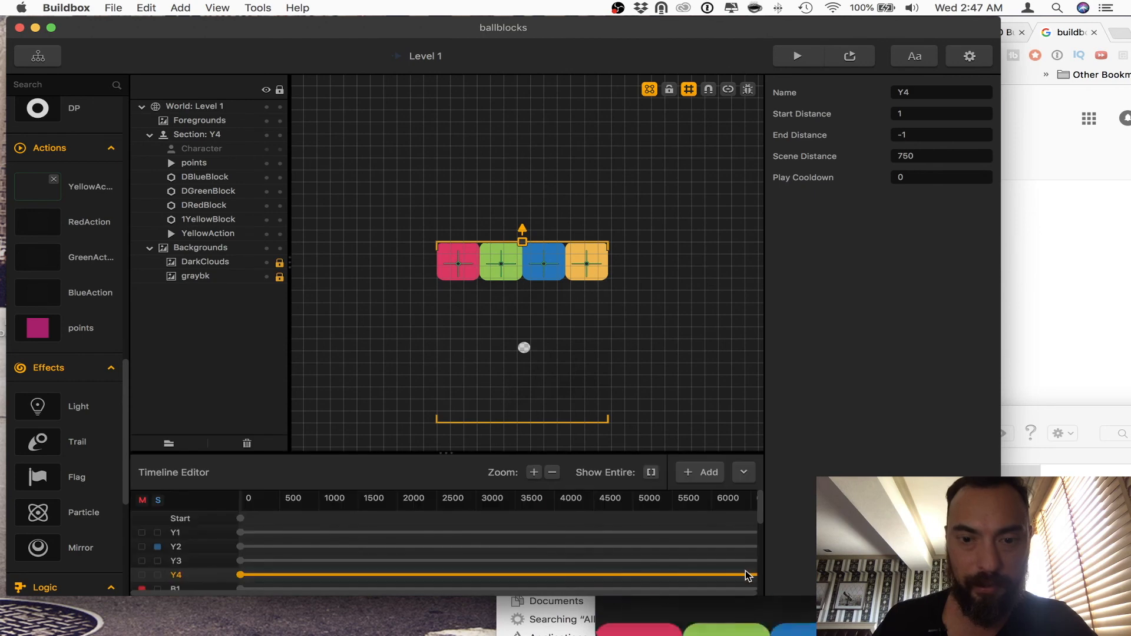
pyautogui.scroll(-2, 468, 542)
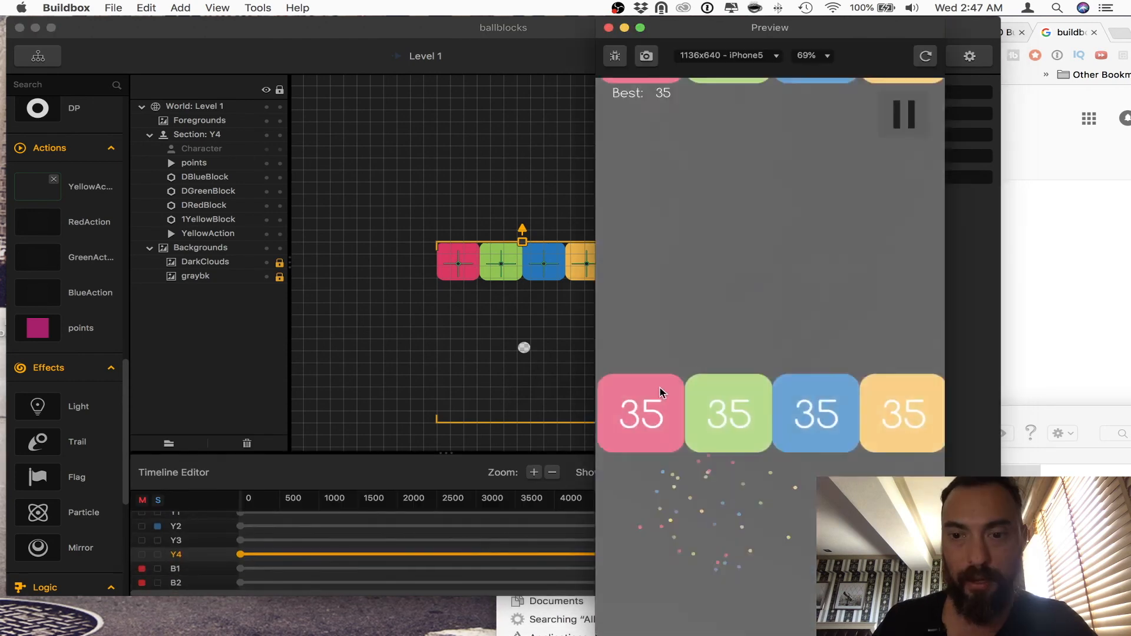
pyautogui.click(609, 28)
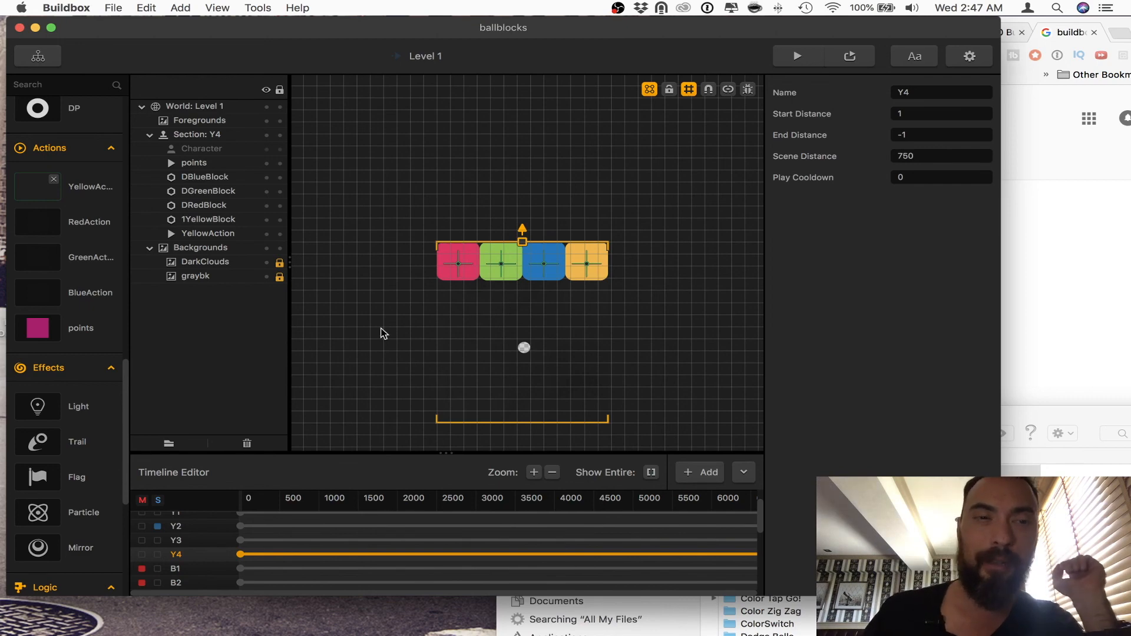
# Step: Open the Particle emitters in YellowAction's action animation and set the speed of all four to 50 with a variance of 5
pyautogui.click(343, 330)
pyautogui.click(81, 190)
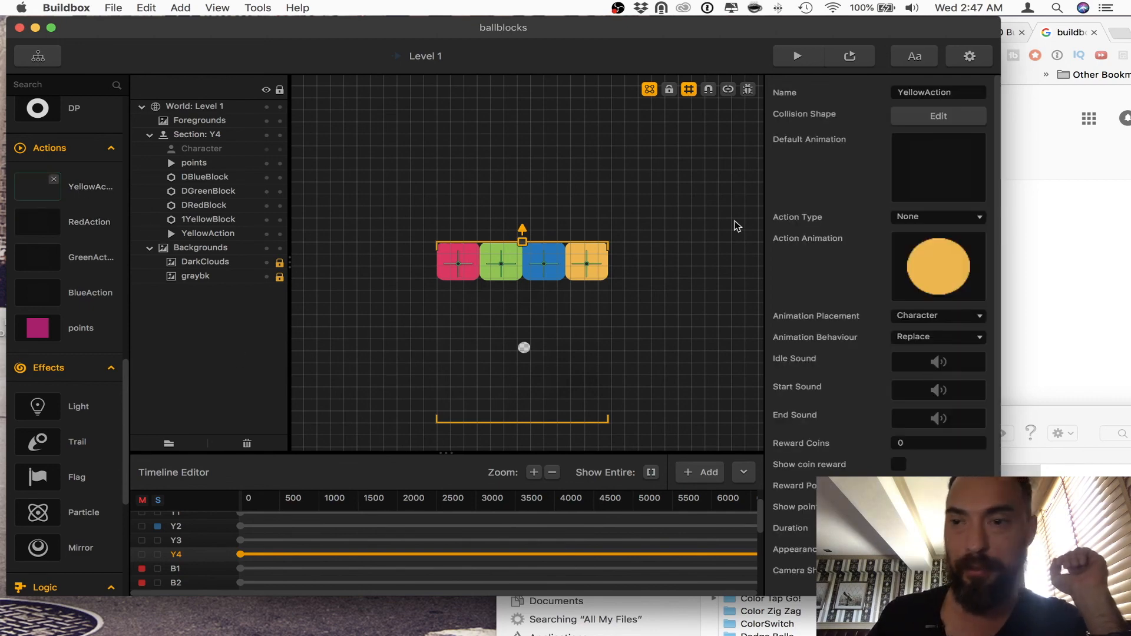
pyautogui.click(950, 245)
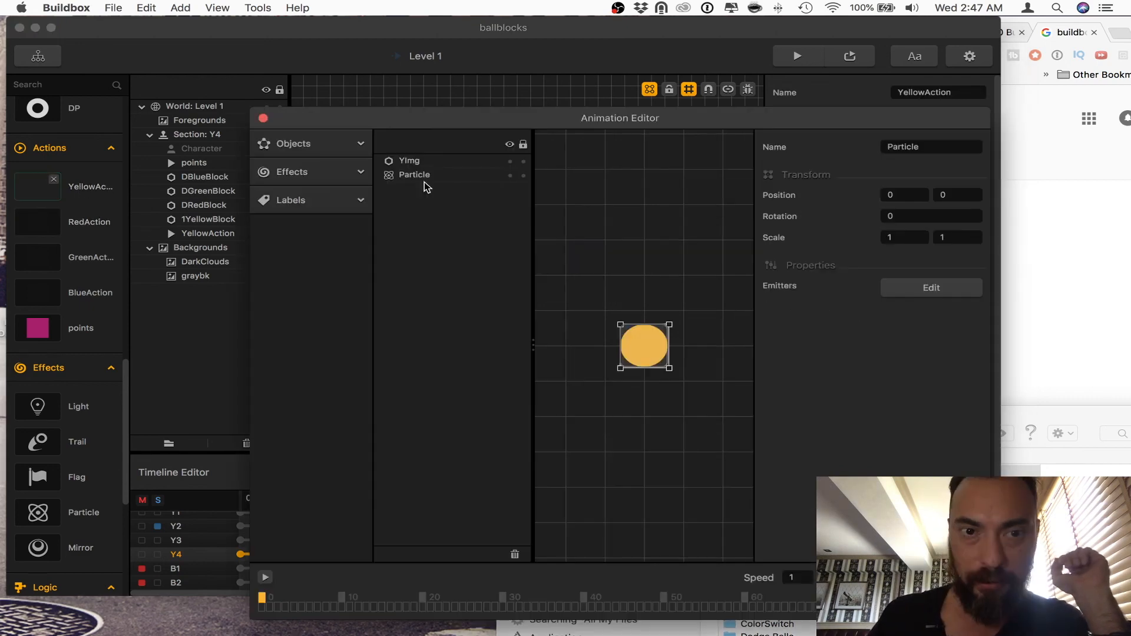
pyautogui.click(945, 290)
pyautogui.scroll(-3, 846, 470)
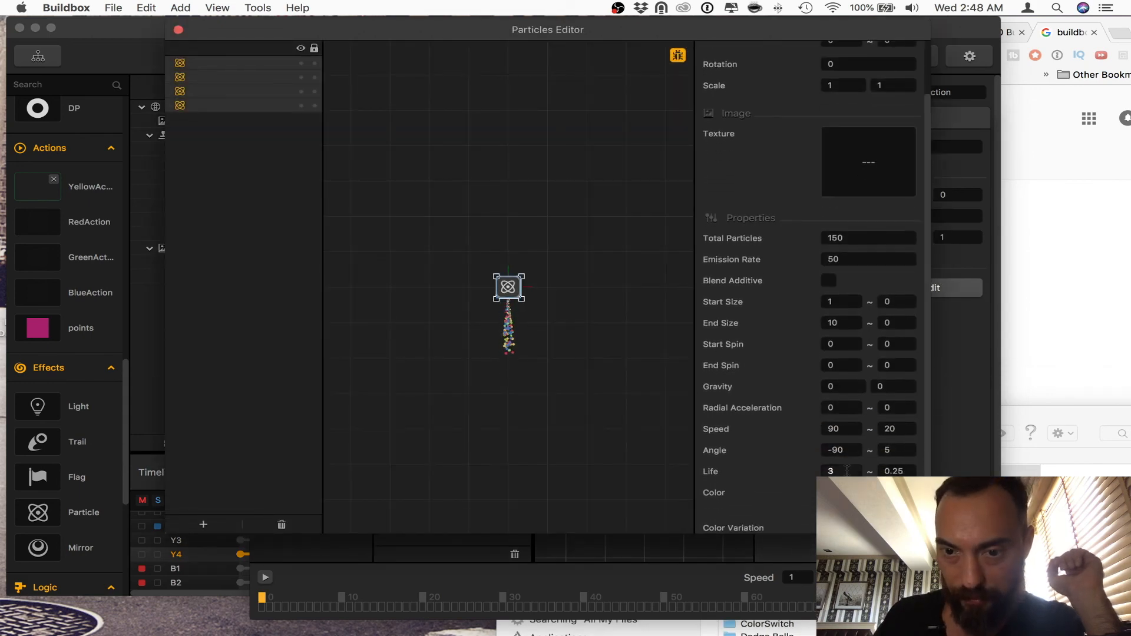
pyautogui.doubleClick(840, 429)
pyautogui.write('50')
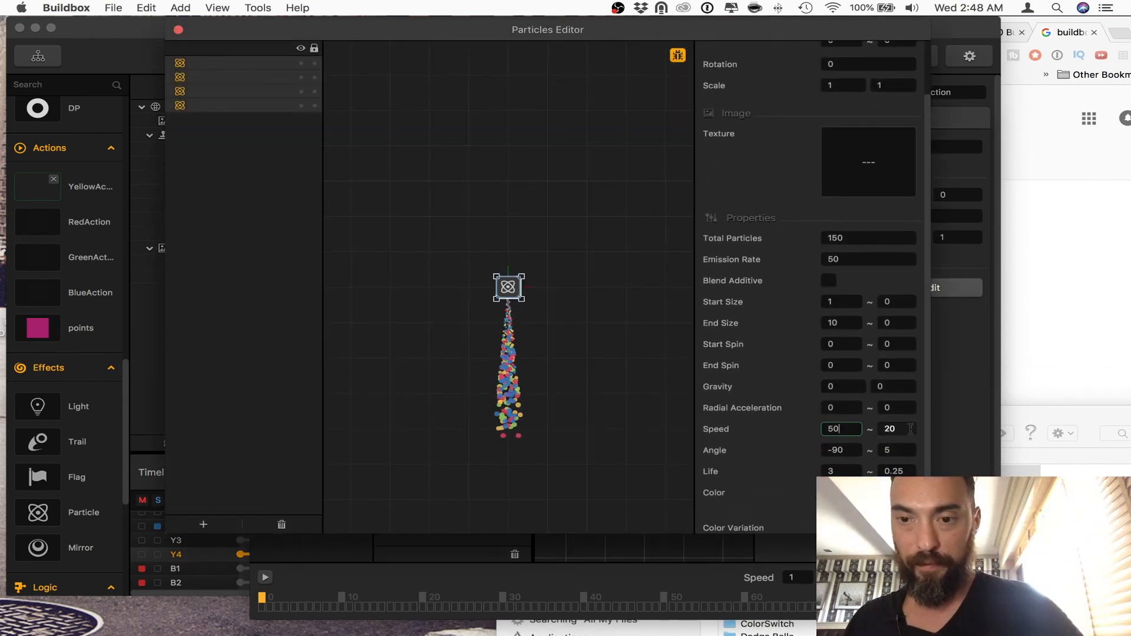
# Step: Set the end size of all four emitters to 15
pyautogui.scroll(2, 744, 353)
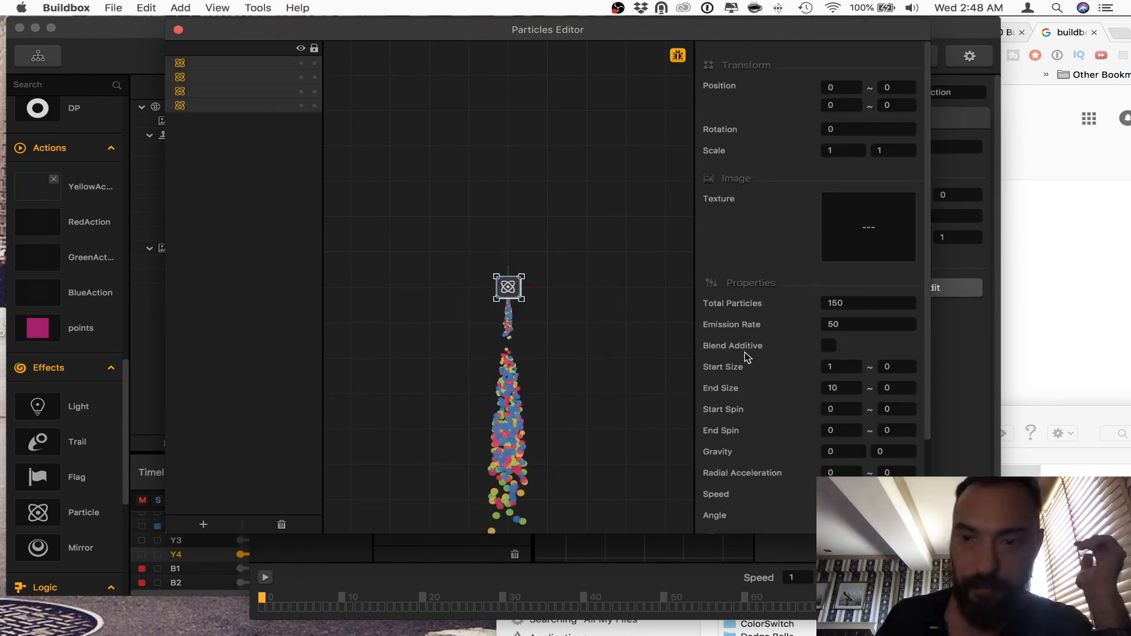
pyautogui.doubleClick(847, 389)
pyautogui.write('56')
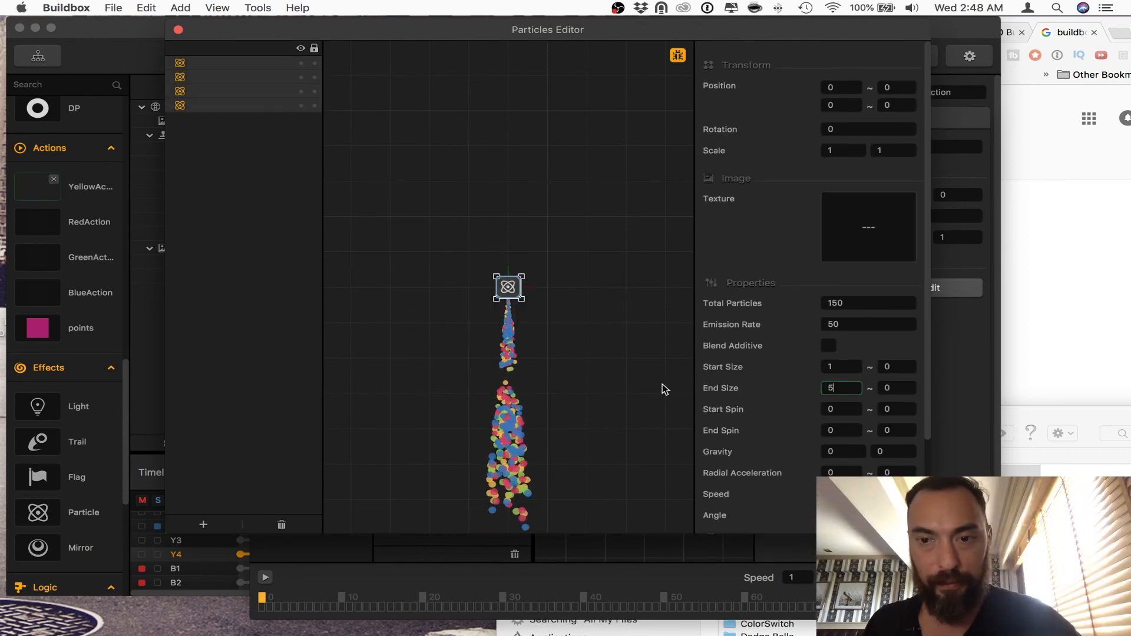
pyautogui.press('BackSpace')
pyautogui.press('BackSpace')
pyautogui.write('15')
# Step: Set the angle variance of all four emitters to 15 and their total particles to 100
pyautogui.scroll(-2, 840, 454)
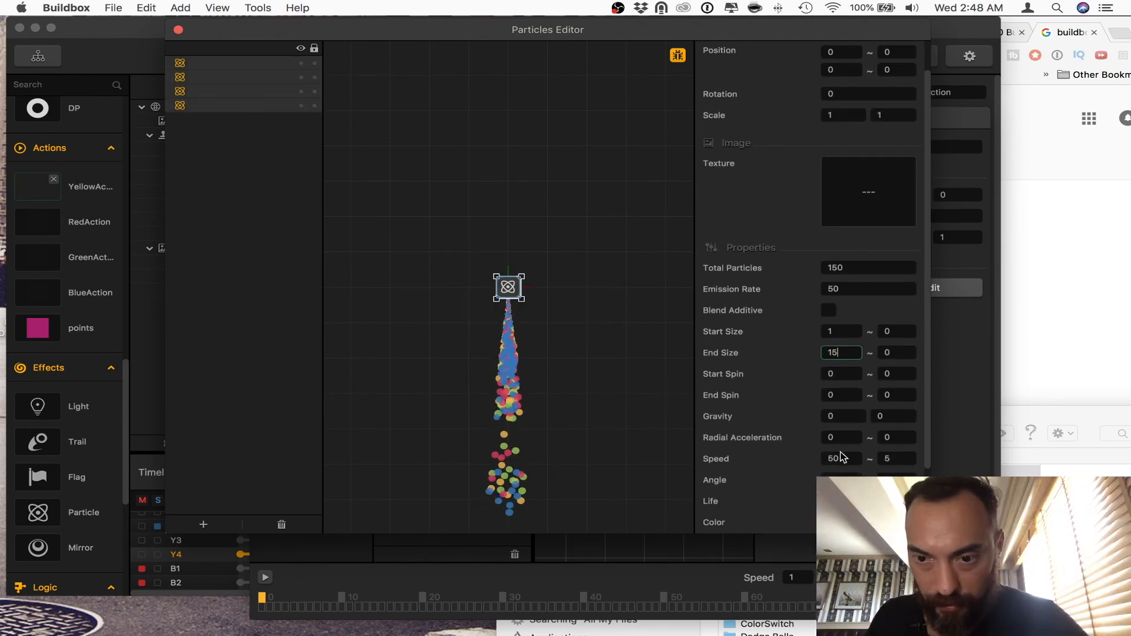
pyautogui.click(884, 450)
pyautogui.scroll(-2, 833, 234)
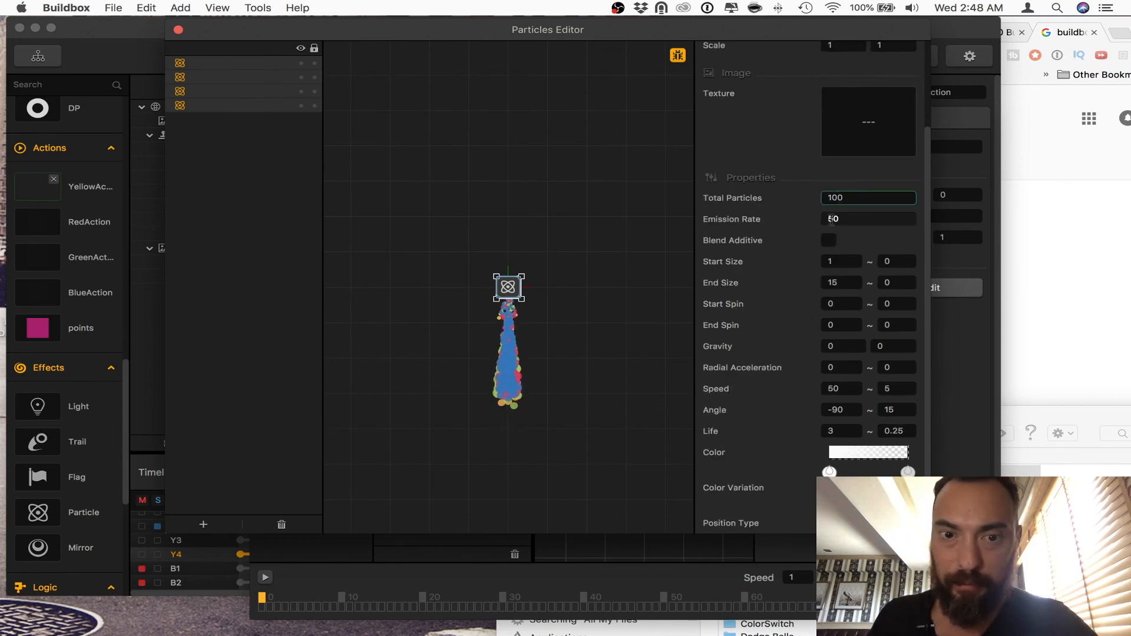
pyautogui.click(843, 219)
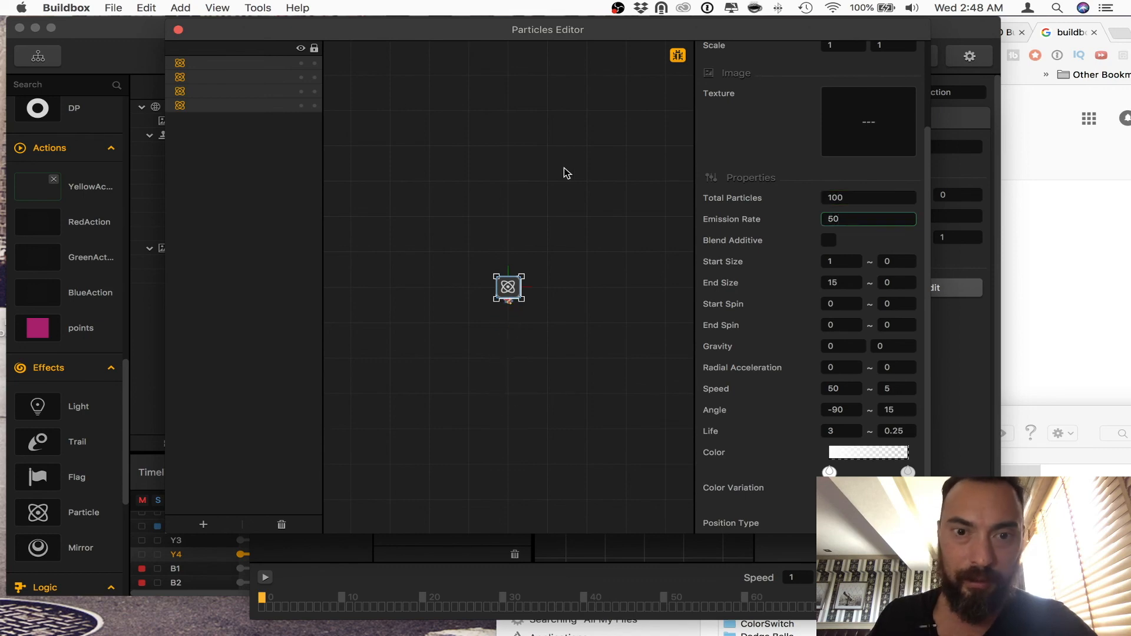
# Step: Close both editors, play-test the game with the slower, wider particle trail, and close the preview
pyautogui.click(178, 30)
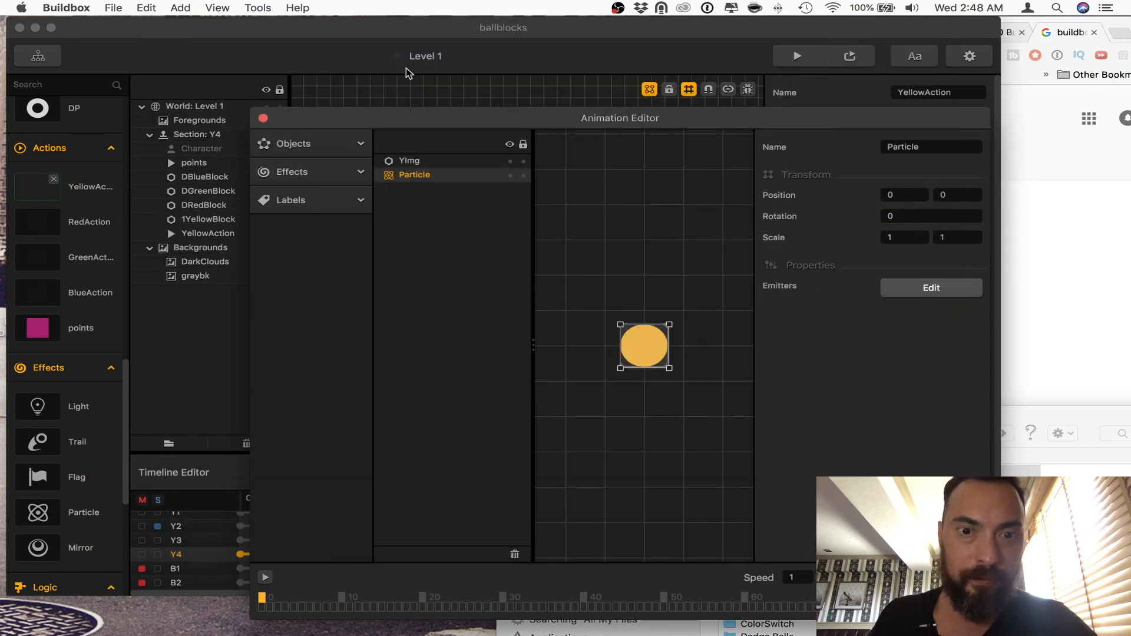
pyautogui.click(263, 120)
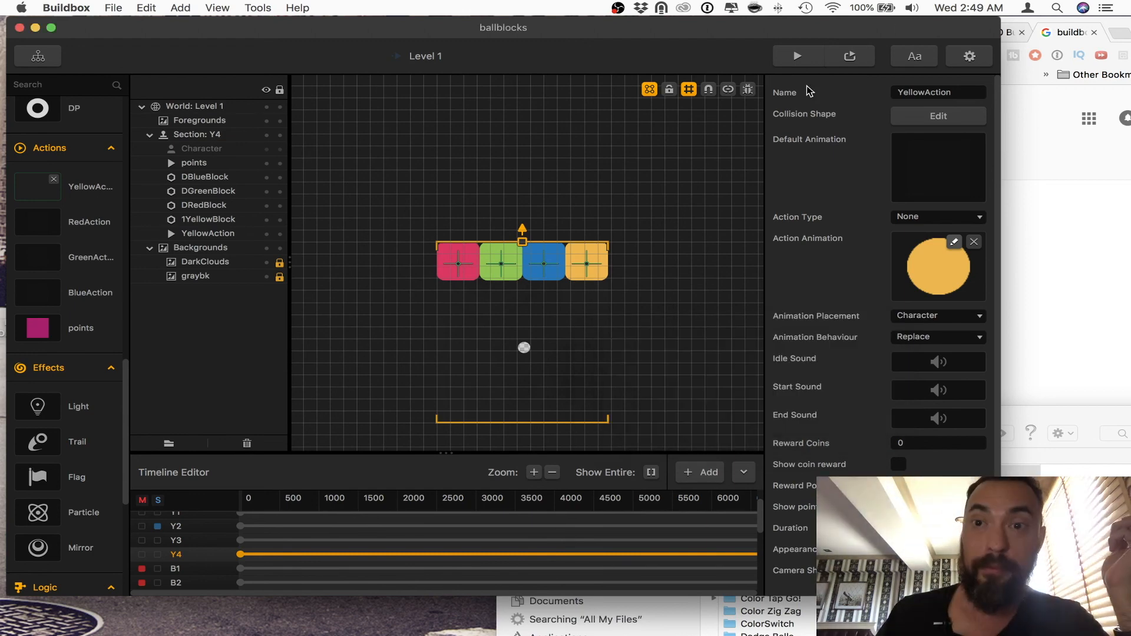
pyautogui.click(797, 56)
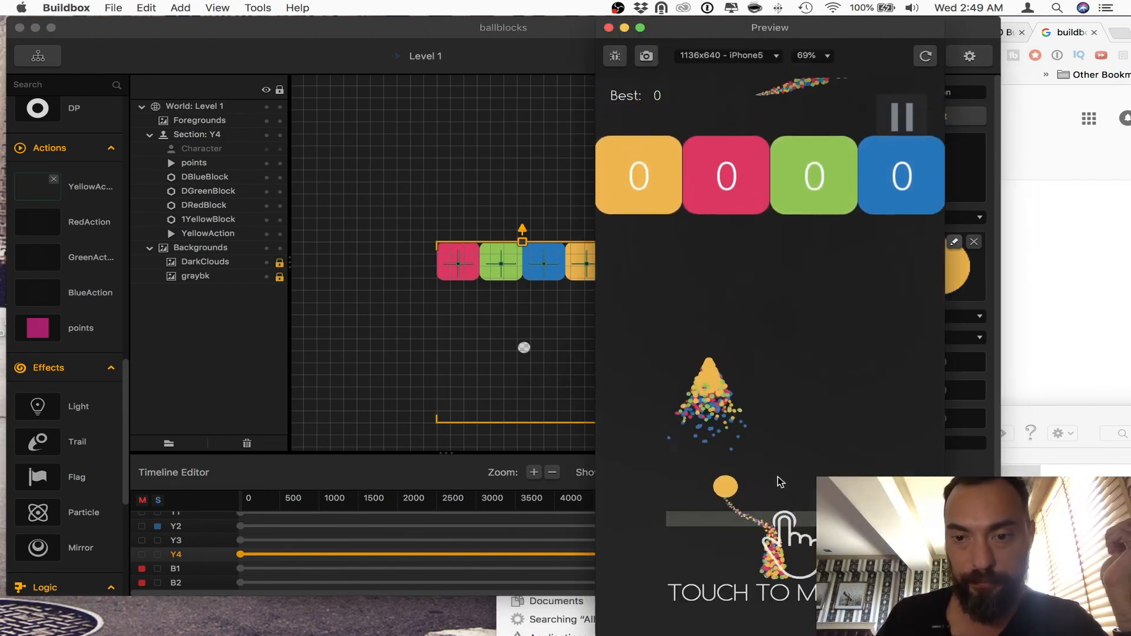
pyautogui.moveTo(778, 477); pyautogui.dragTo(846, 460)
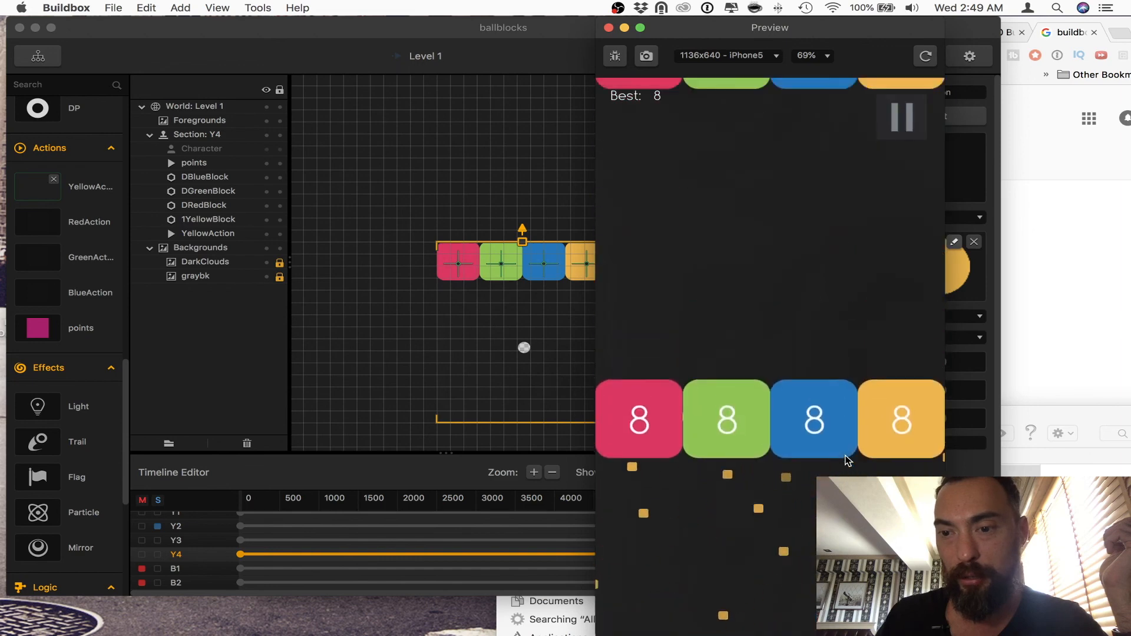
pyautogui.click(609, 28)
# Step: Review Level 1's world settings in the Game Mind Map and reopen Level 1
pyautogui.click(38, 56)
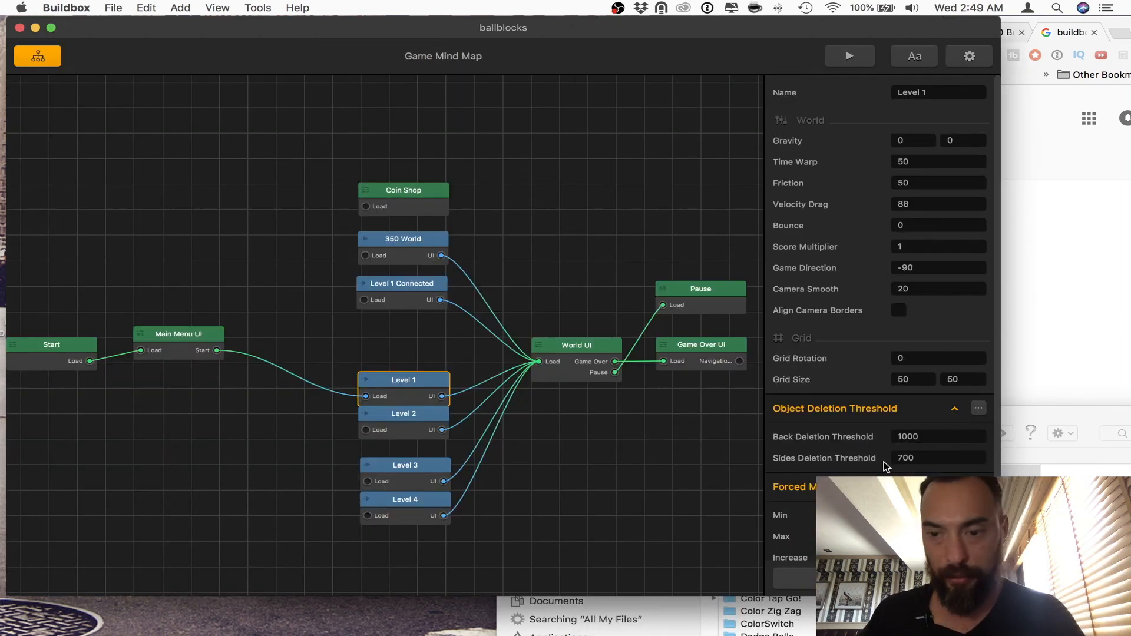
pyautogui.scroll(-1, 884, 463)
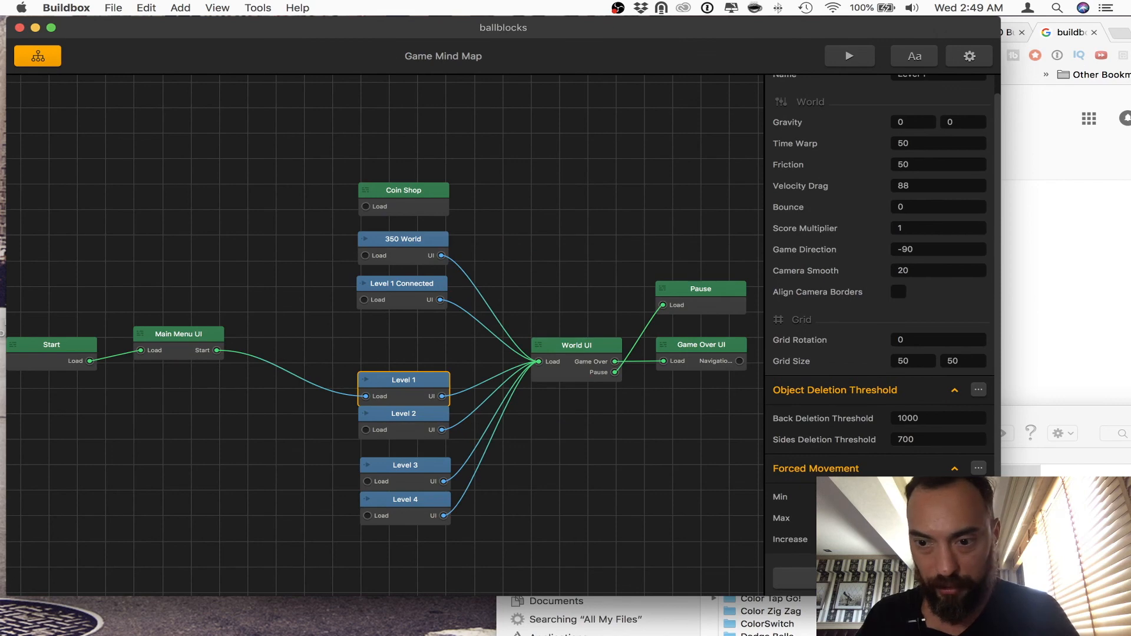
pyautogui.click(437, 423)
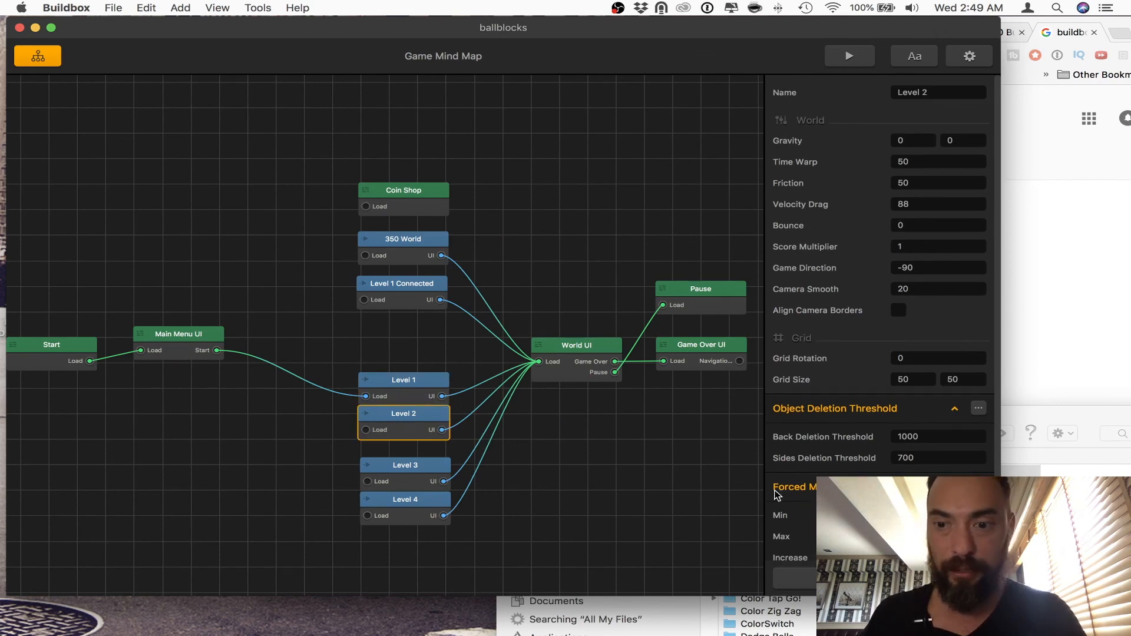
pyautogui.doubleClick(408, 384)
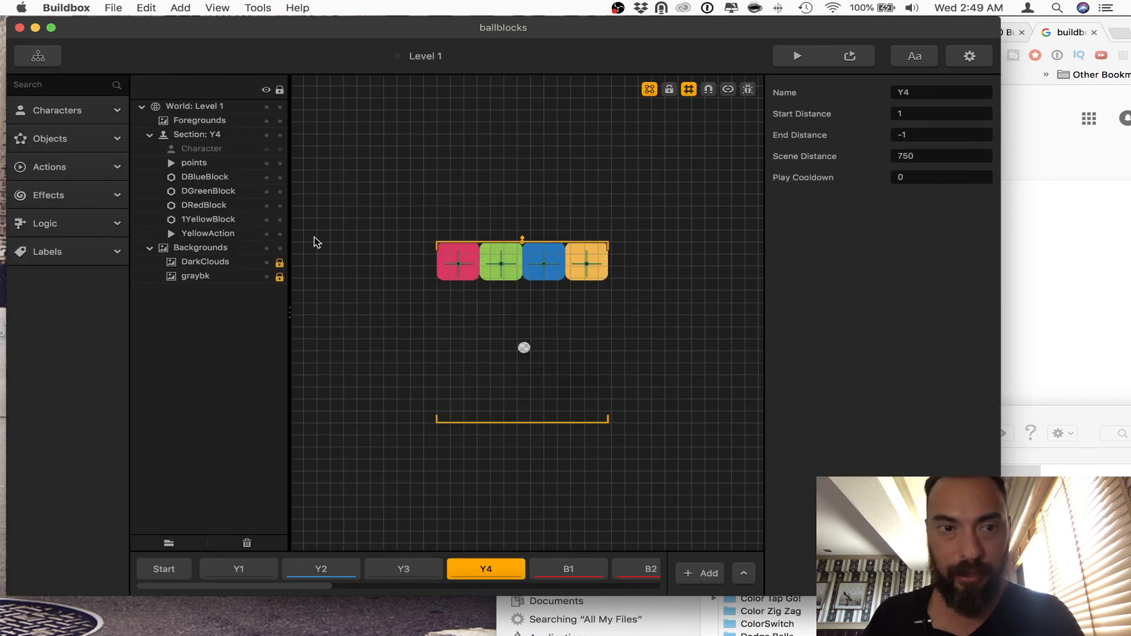
# Step: Select YellowAction among the actions and reopen the emitters of the Particle in its action animation
pyautogui.click(59, 112)
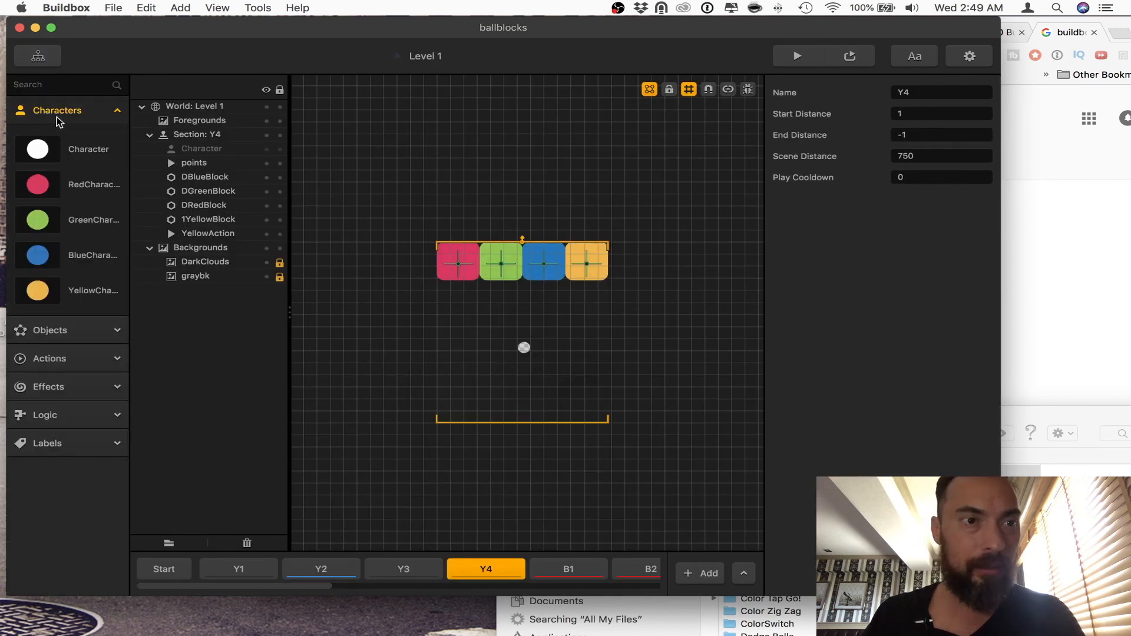
pyautogui.click(70, 388)
pyautogui.click(75, 356)
pyautogui.click(78, 399)
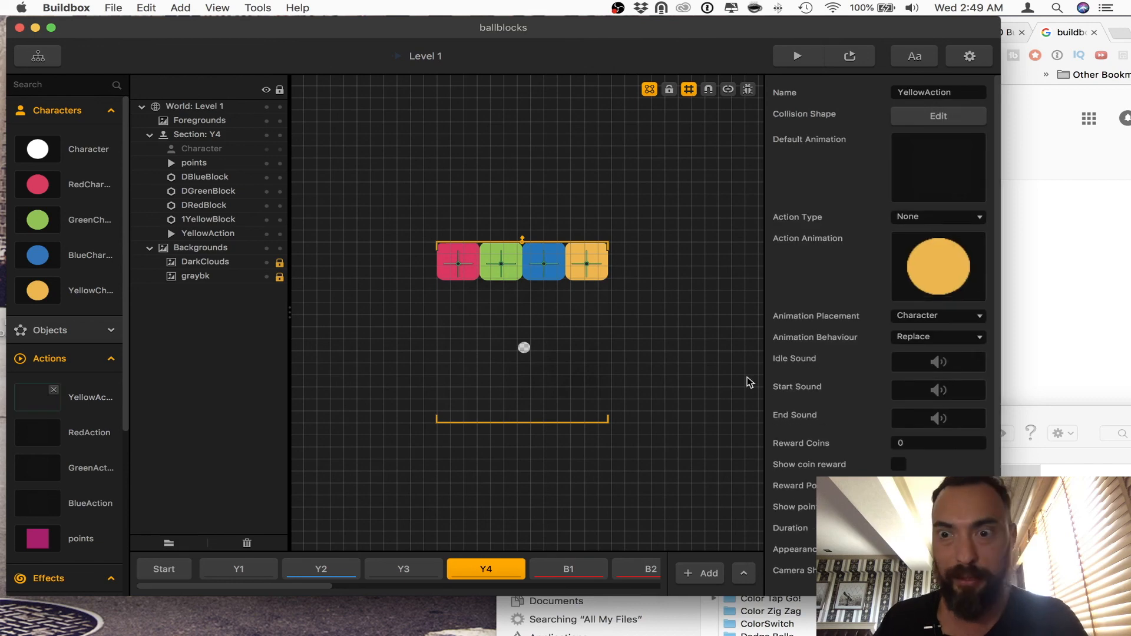
pyautogui.click(953, 243)
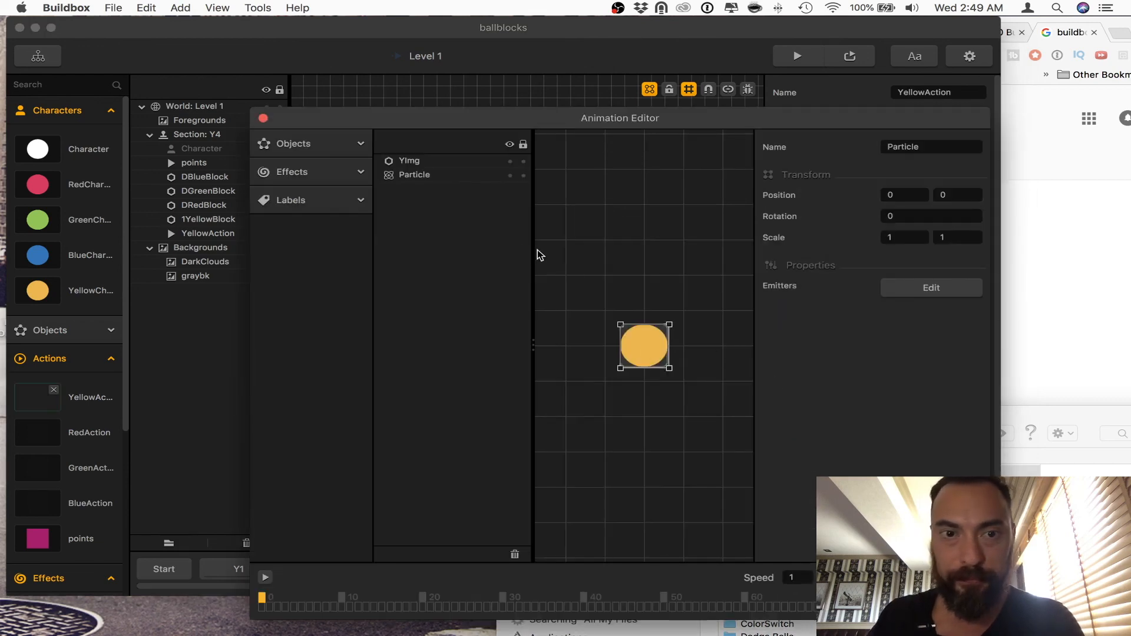
pyautogui.click(406, 176)
pyautogui.click(933, 290)
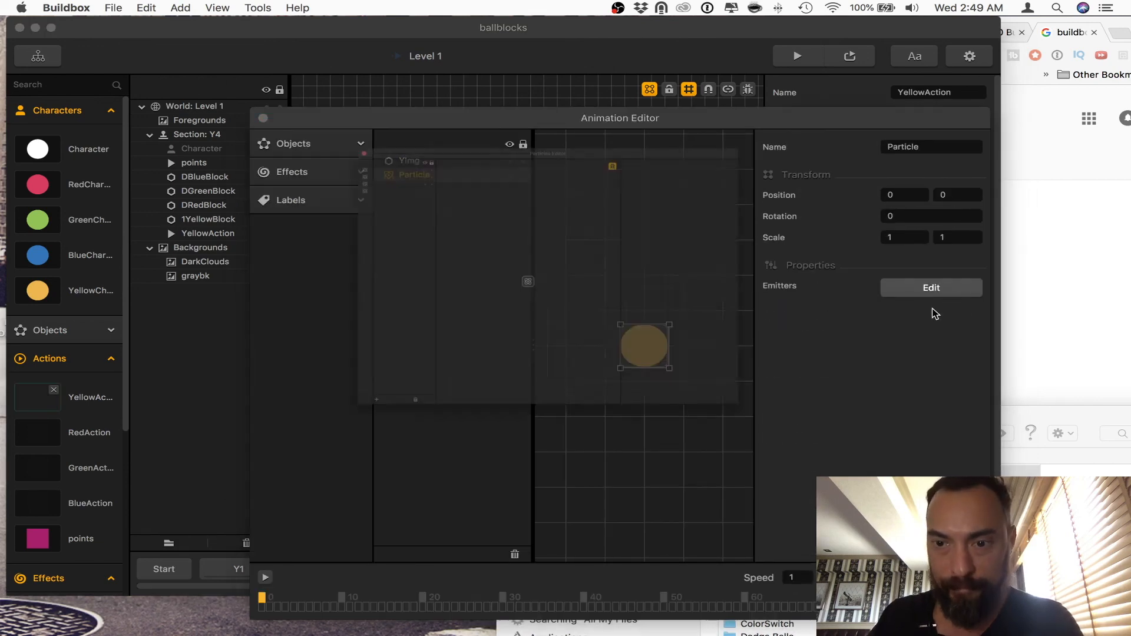
# Step: Set the blue emitter's total particles to 150 and close the particle and animation editors
pyautogui.click(496, 283)
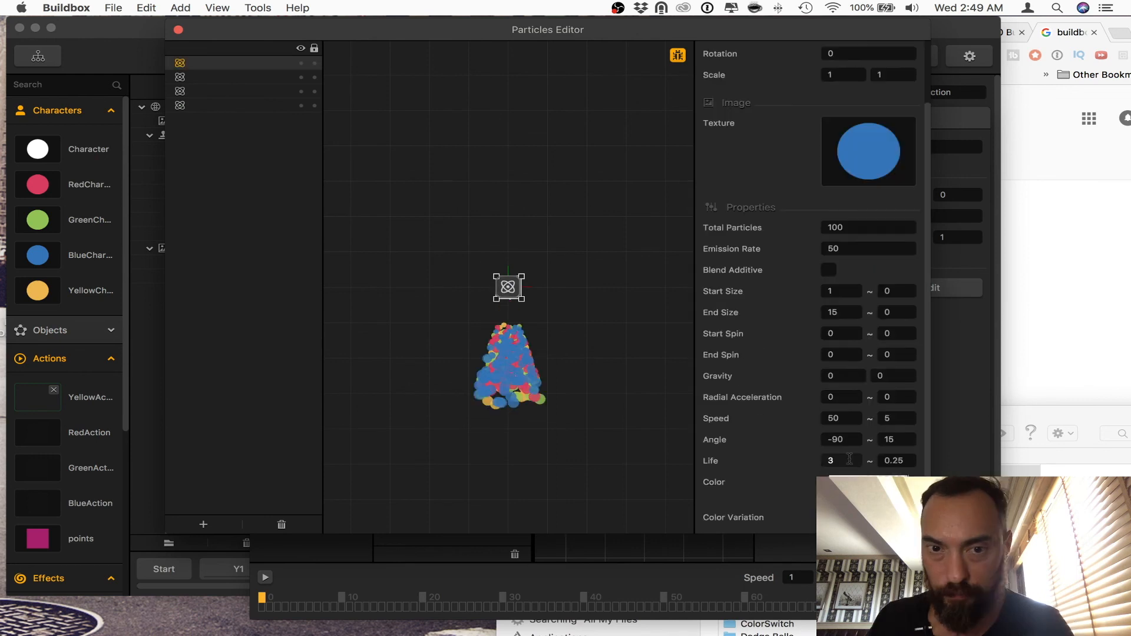
pyautogui.click(840, 228)
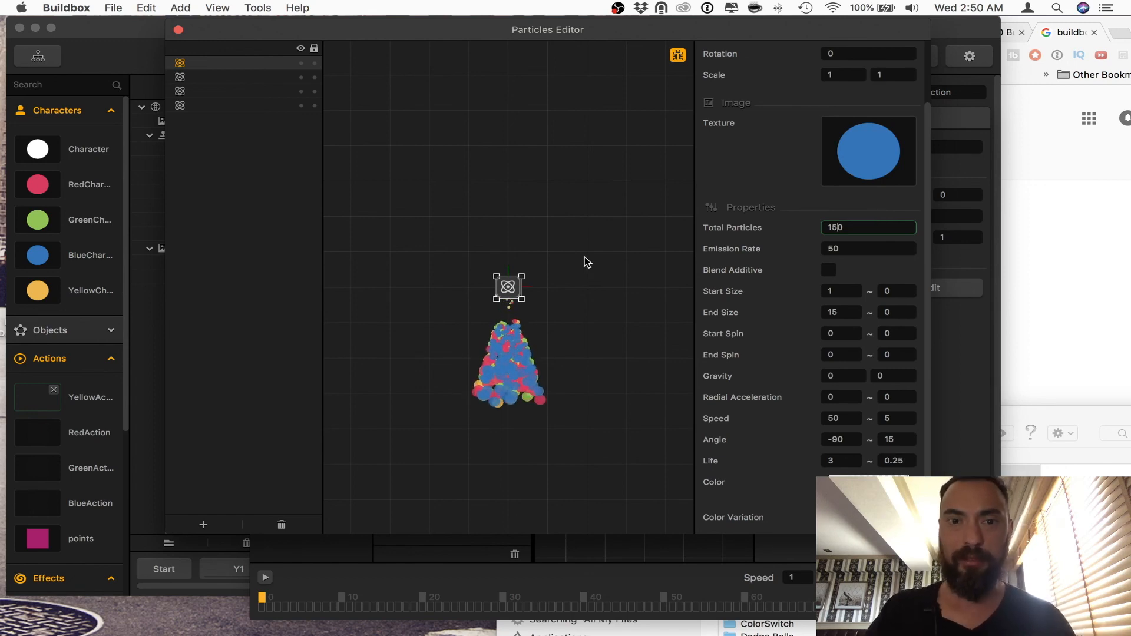
pyautogui.click(178, 29)
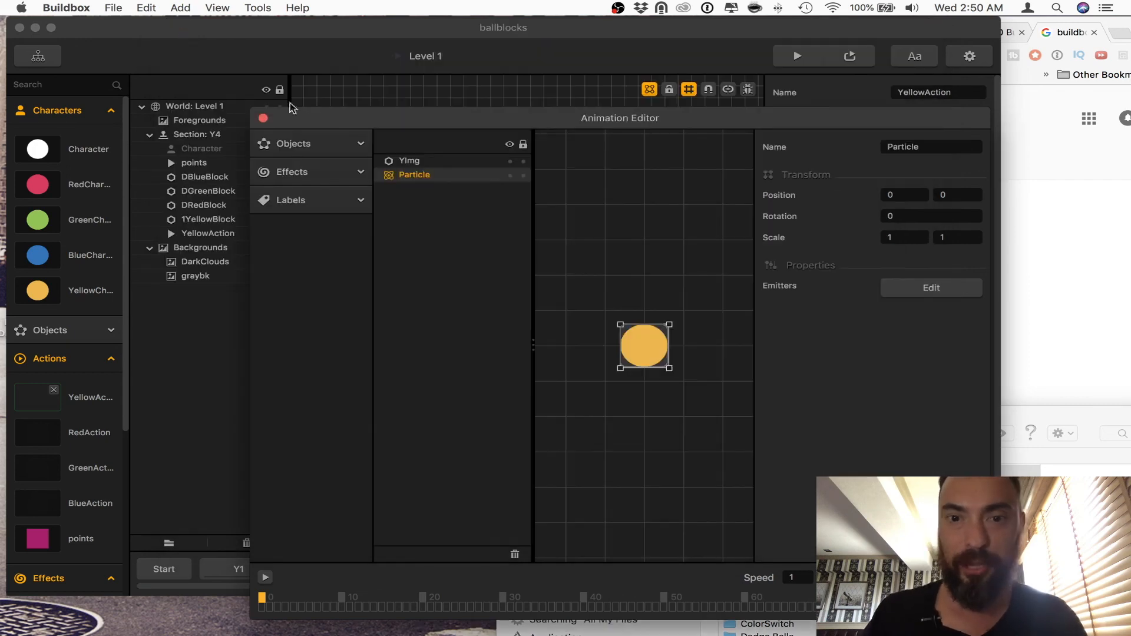
pyautogui.click(263, 118)
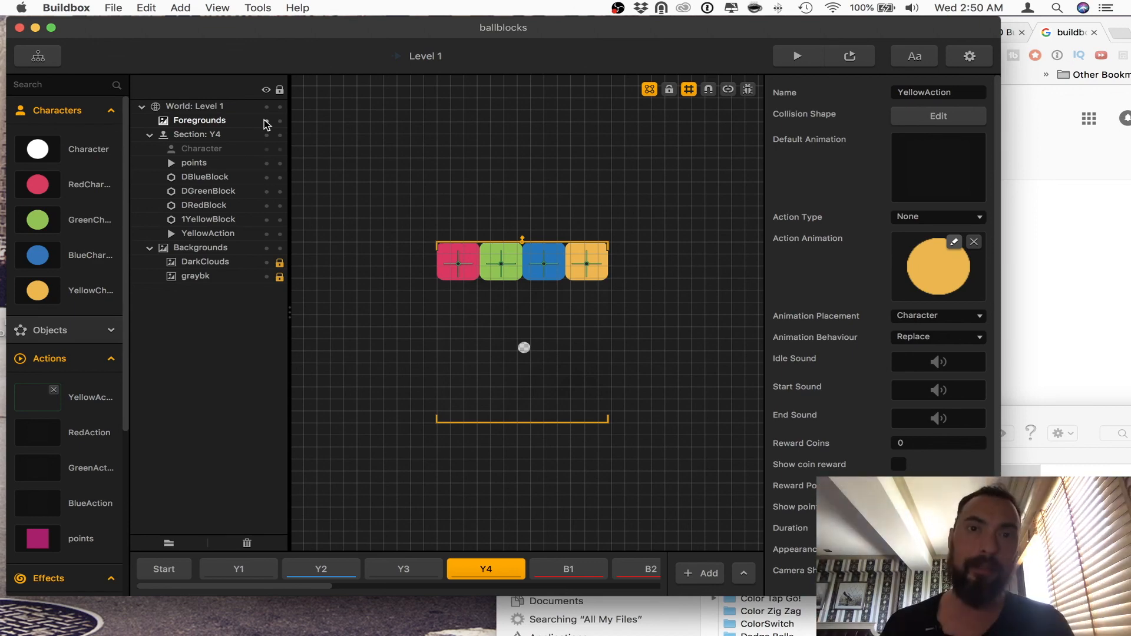
pyautogui.click(617, 8)
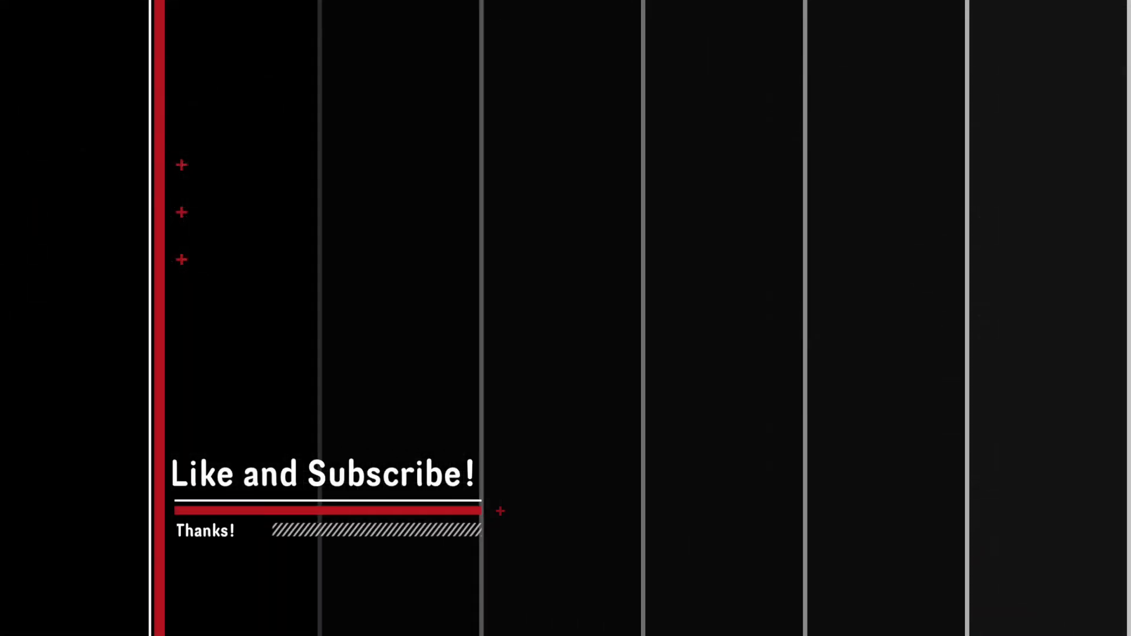